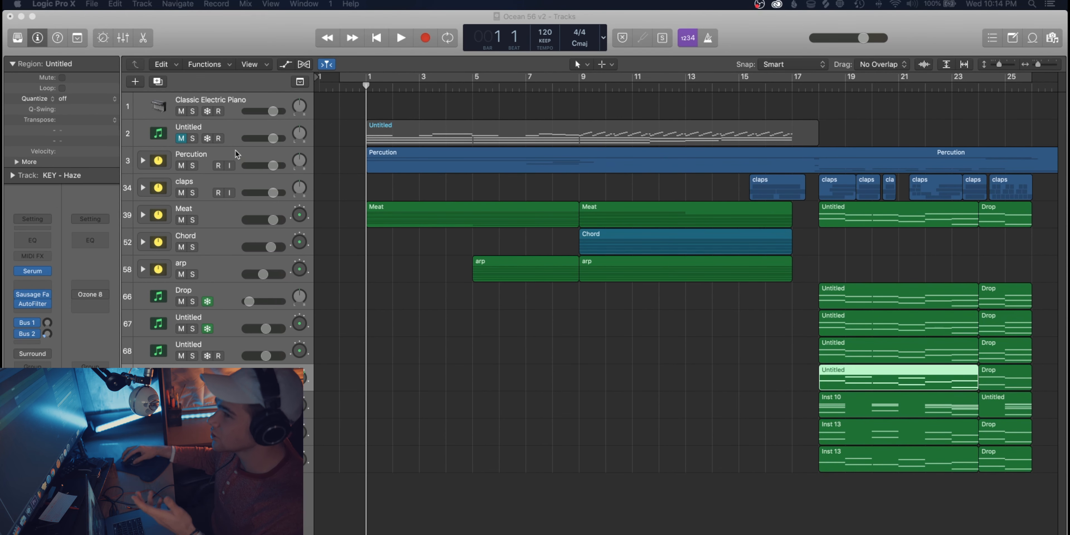
Select the Percution, claps and Meat track stacks one after another
left_click(231, 156)
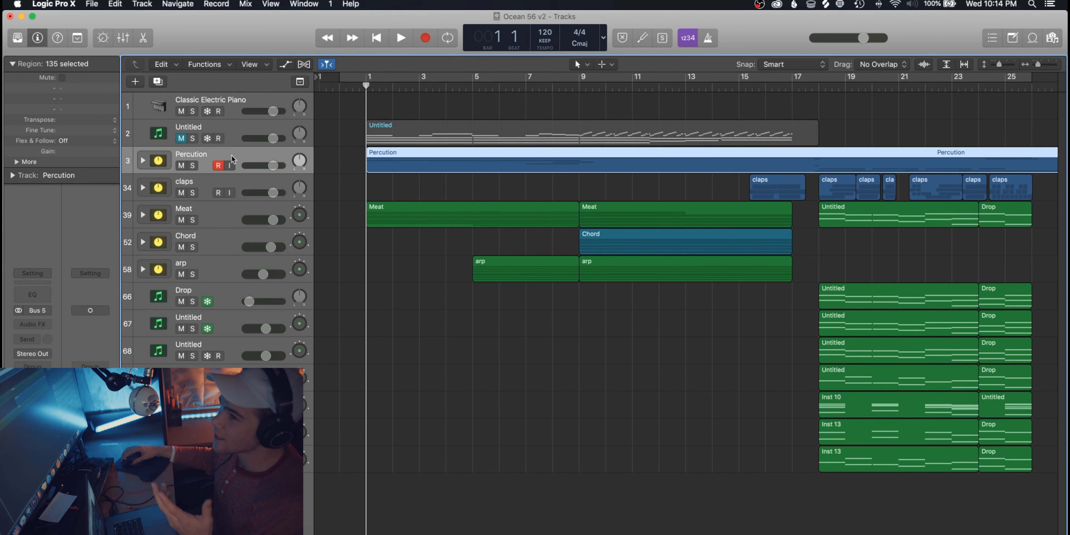
left_click(228, 185)
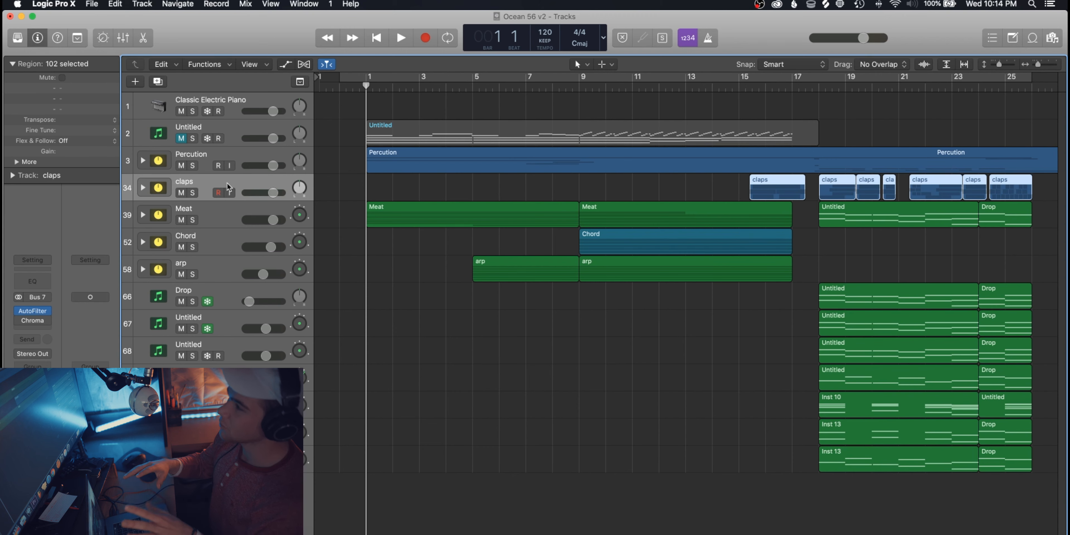
left_click(215, 212)
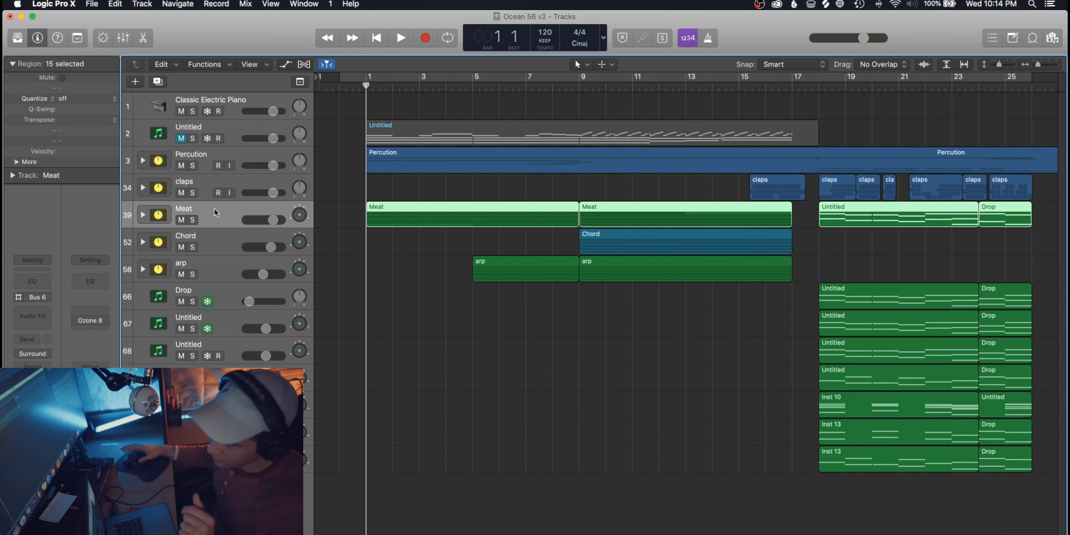
Expand the Meat stack and look through its subtracks and regions
left_click(142, 215)
scroll(588, 349, "down", 10)
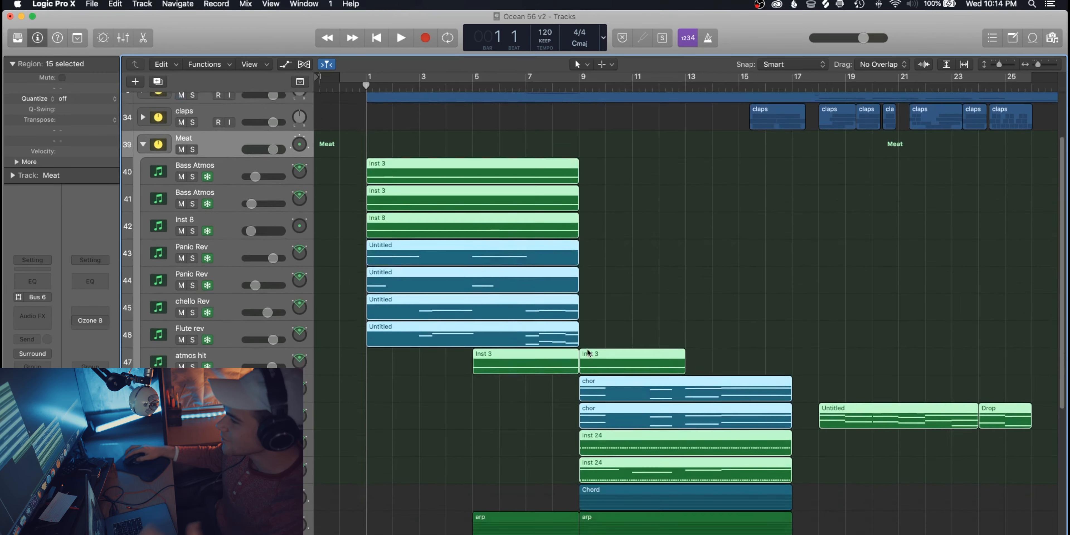
scroll(588, 354, "down", 2)
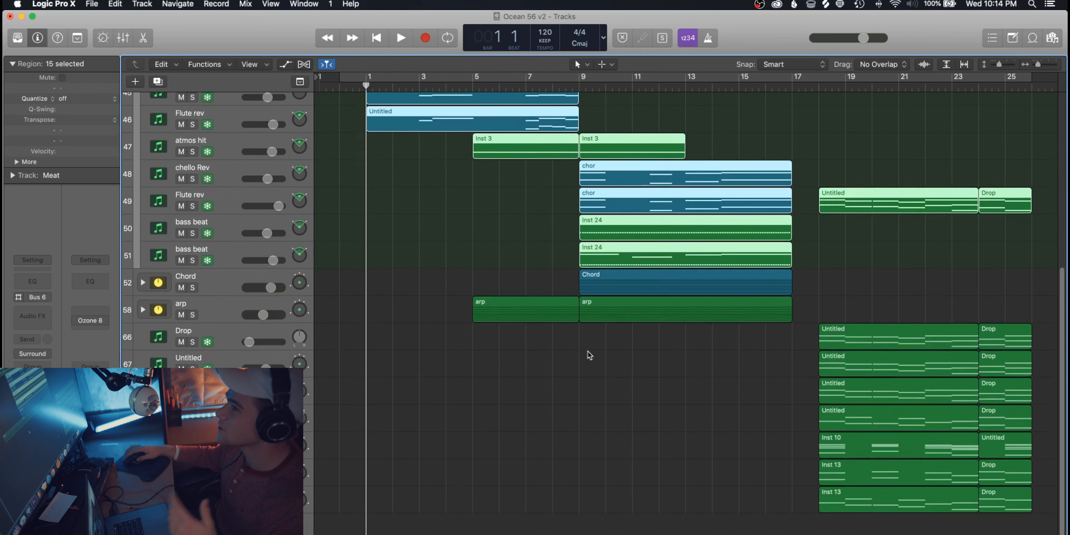
scroll(588, 354, "up", 7)
scroll(588, 354, "up", 4)
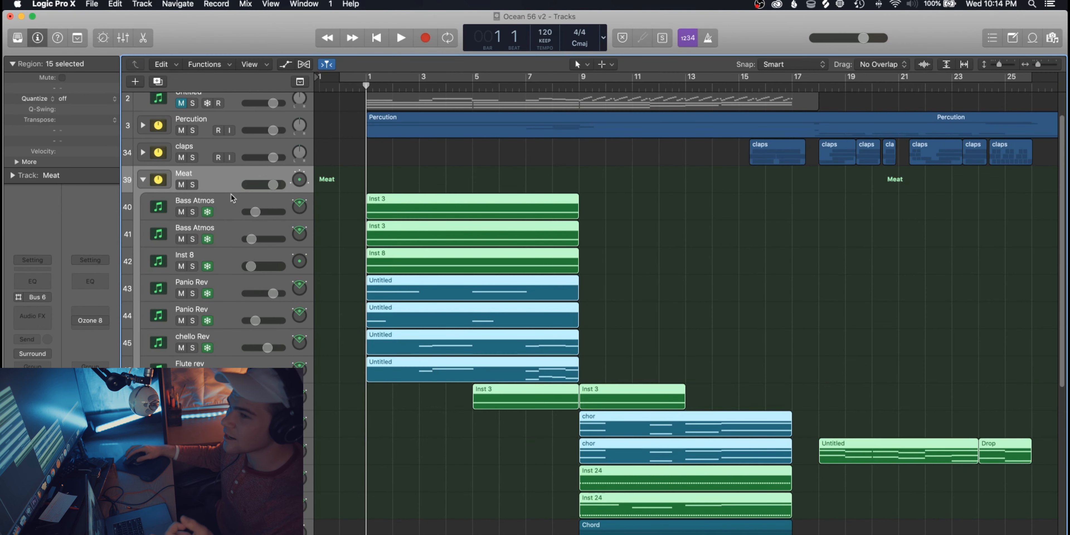
Select the first Bass Atmos track and show where Freeze is enabled among its track header components, without changing the setting
left_click(233, 209)
right_click(228, 209)
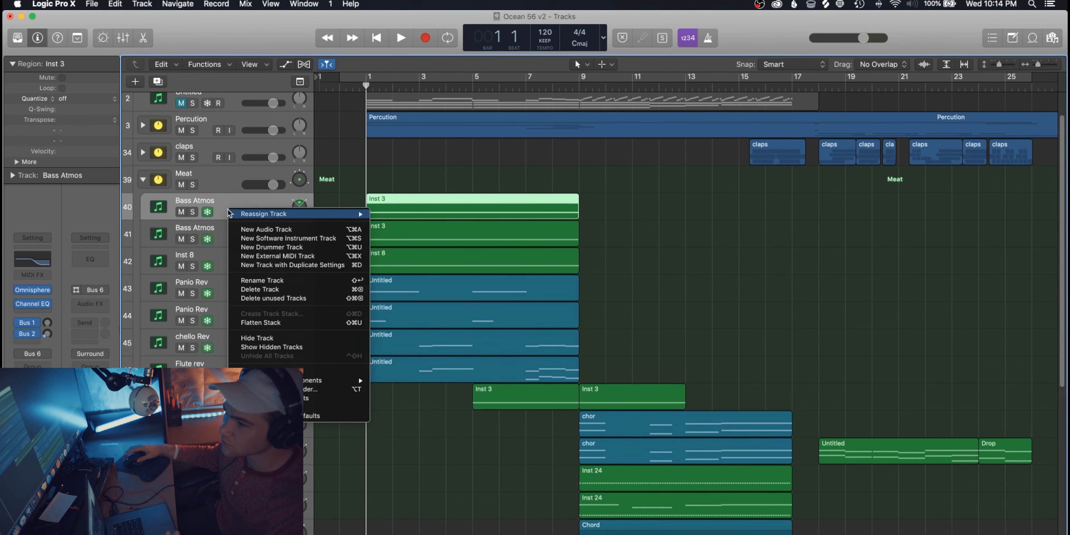
mouse_move(229, 212)
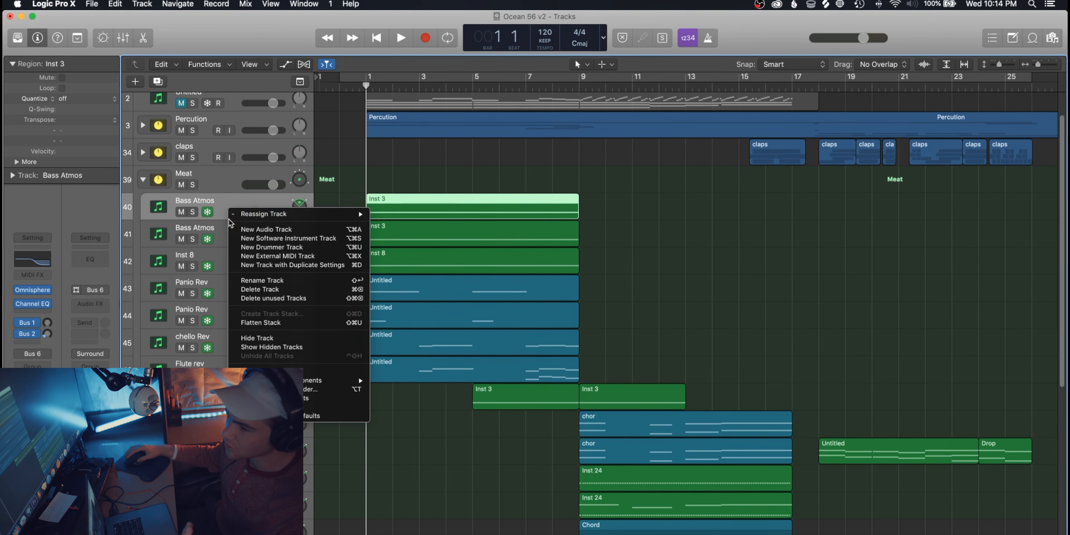
mouse_move(358, 379)
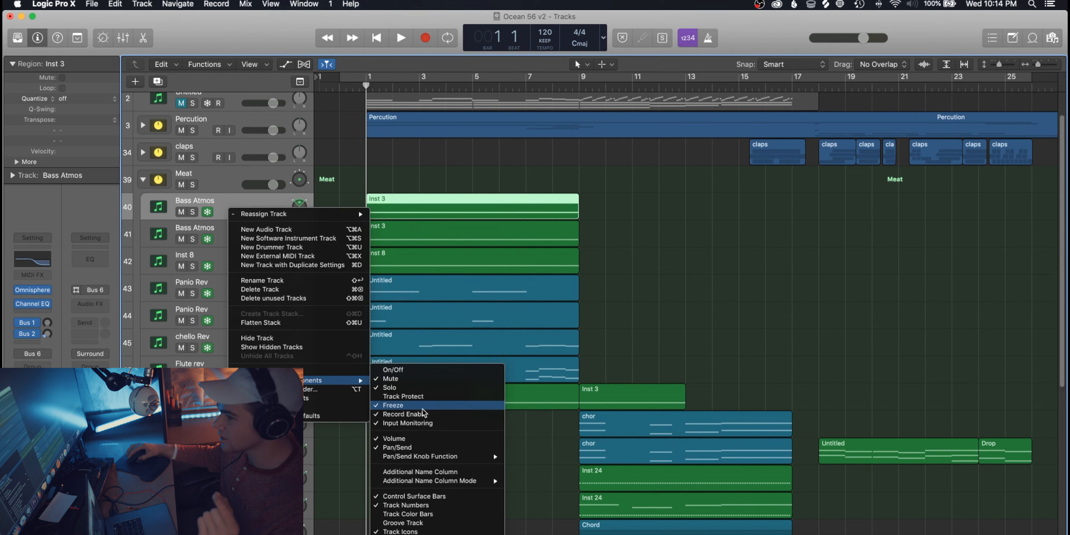
left_click(207, 215)
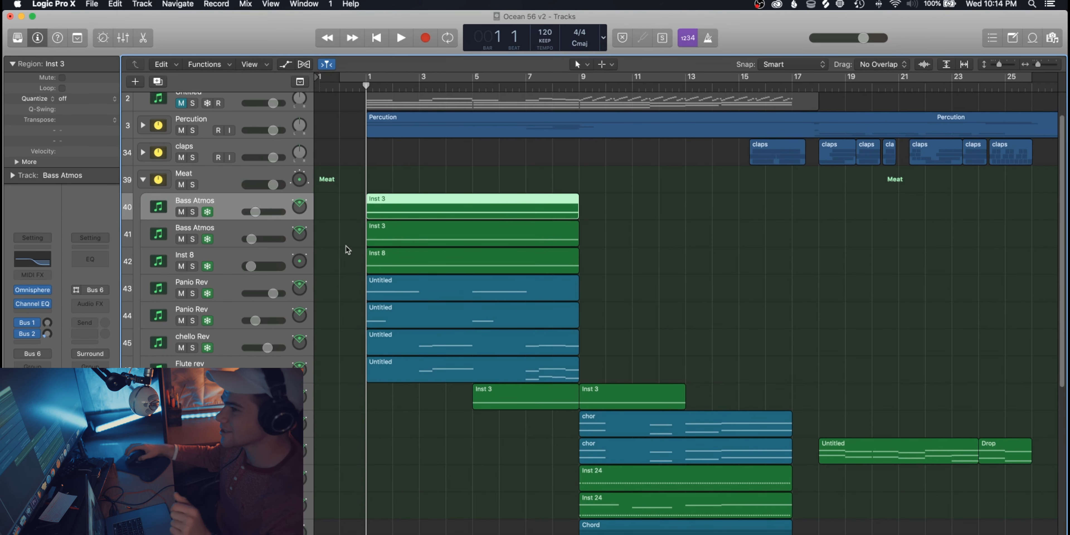
Expand the Chord stack and inspect the chor regions of its bass 2, brass, chor and french horn tracks
scroll(369, 203, "down", 3)
scroll(368, 203, "down", 6)
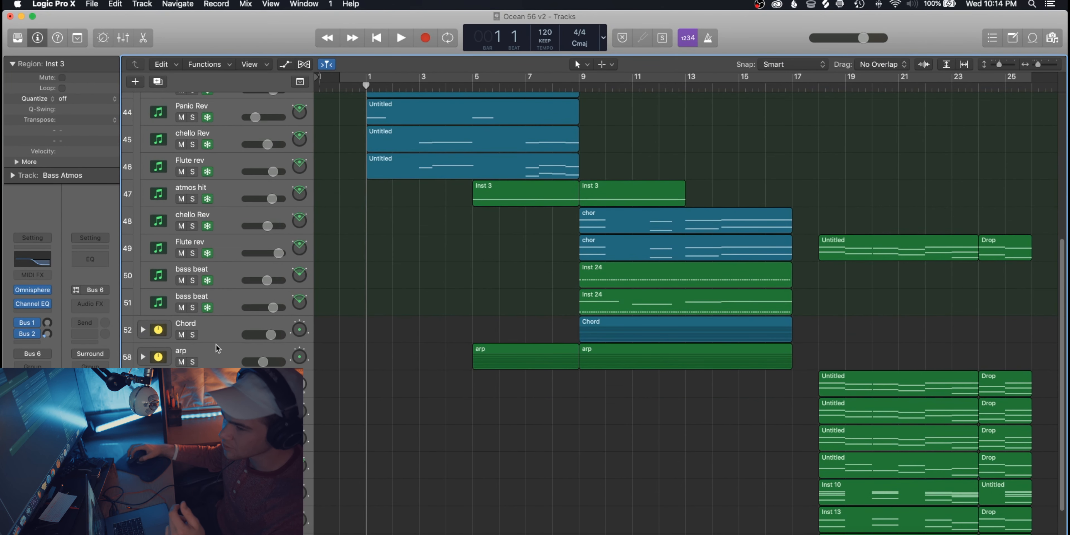
left_click(142, 330)
scroll(531, 419, "down", 2)
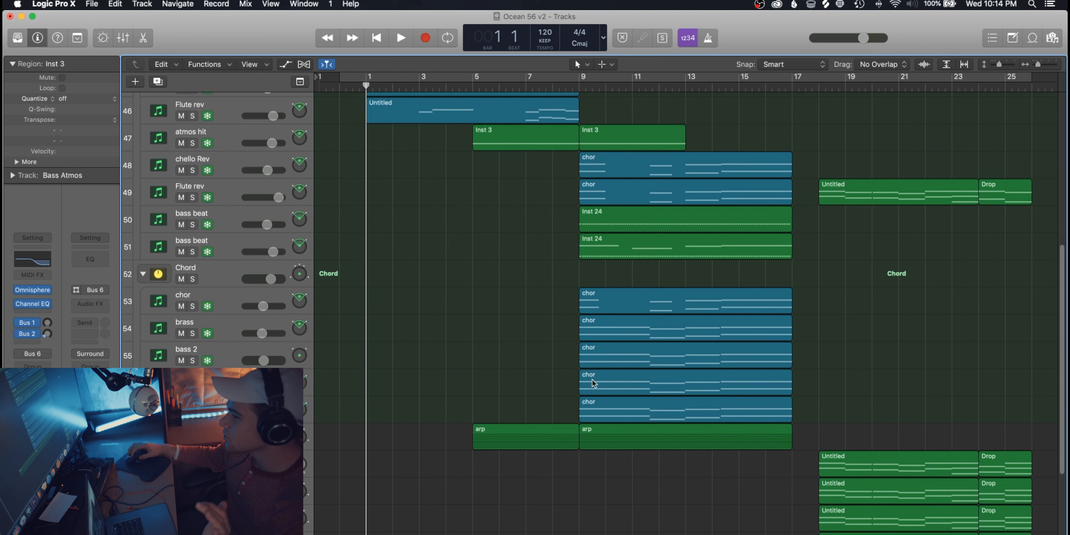
left_click(588, 347)
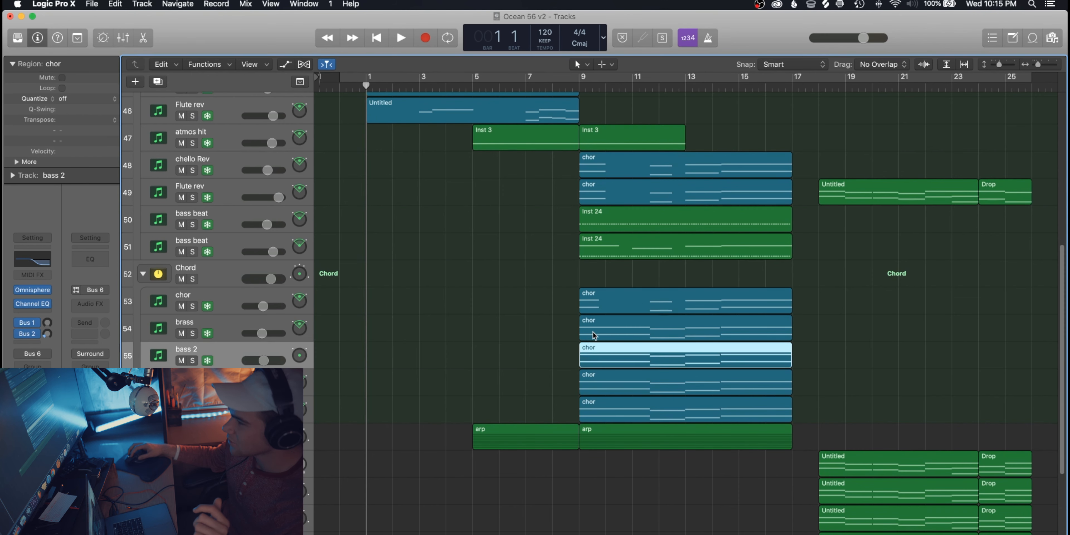
left_click(595, 328)
left_click(602, 305)
left_click(600, 331)
left_click(588, 373)
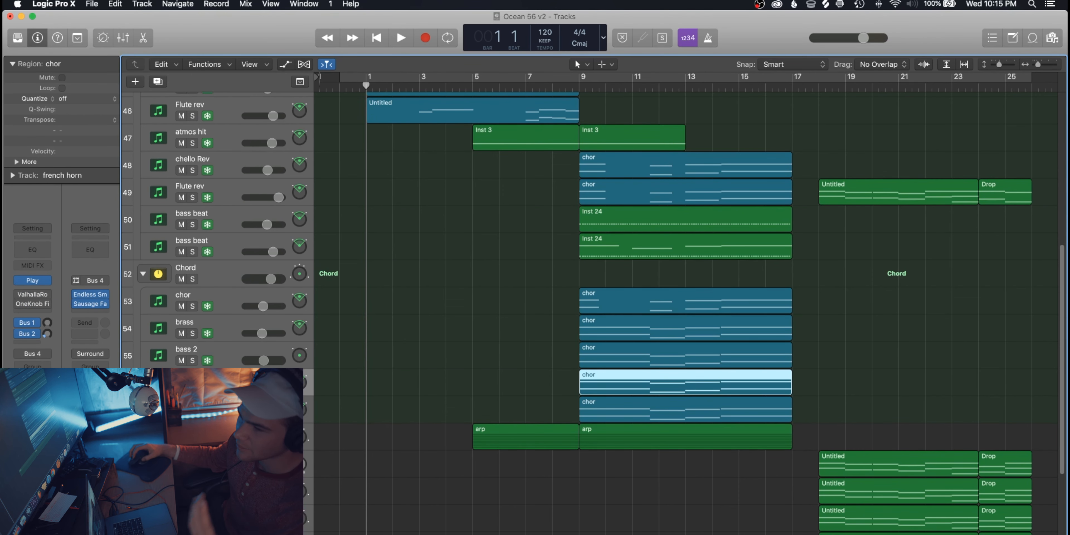
scroll(172, 307, "down", 1)
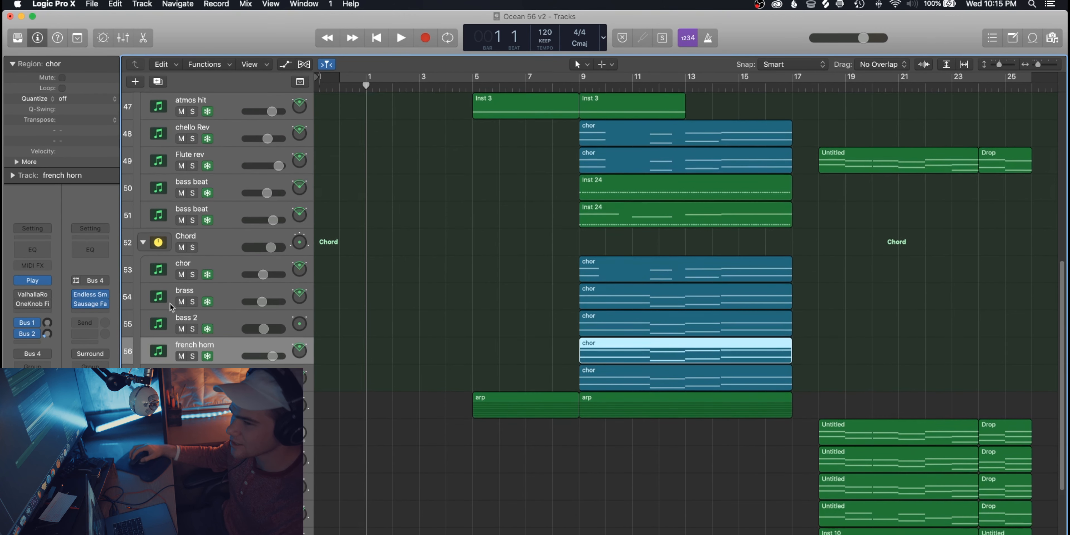
Collapse the Chord stack and expand the arp stack to examine its arpeggio tracks
left_click(143, 243)
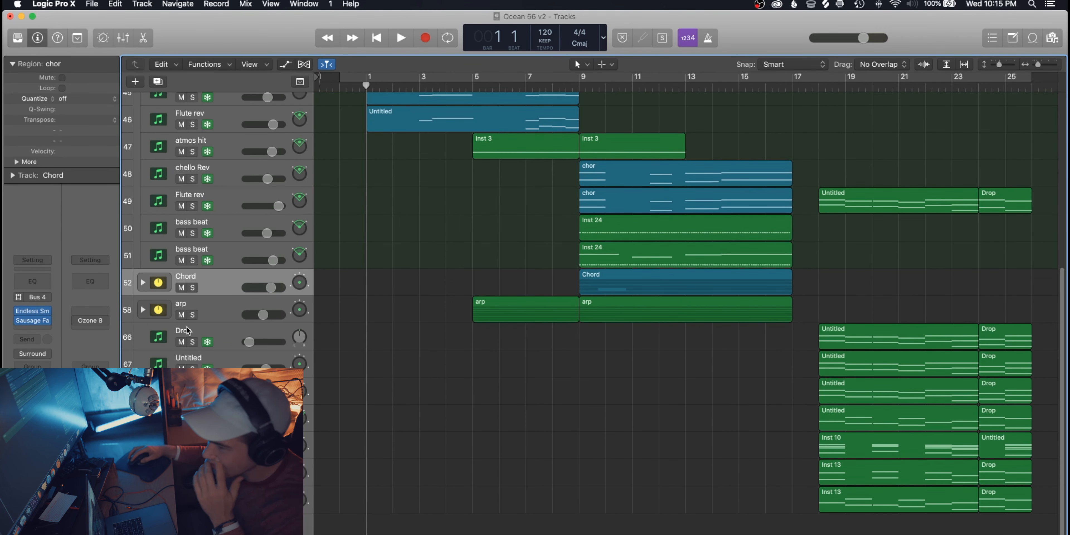
left_click(142, 310)
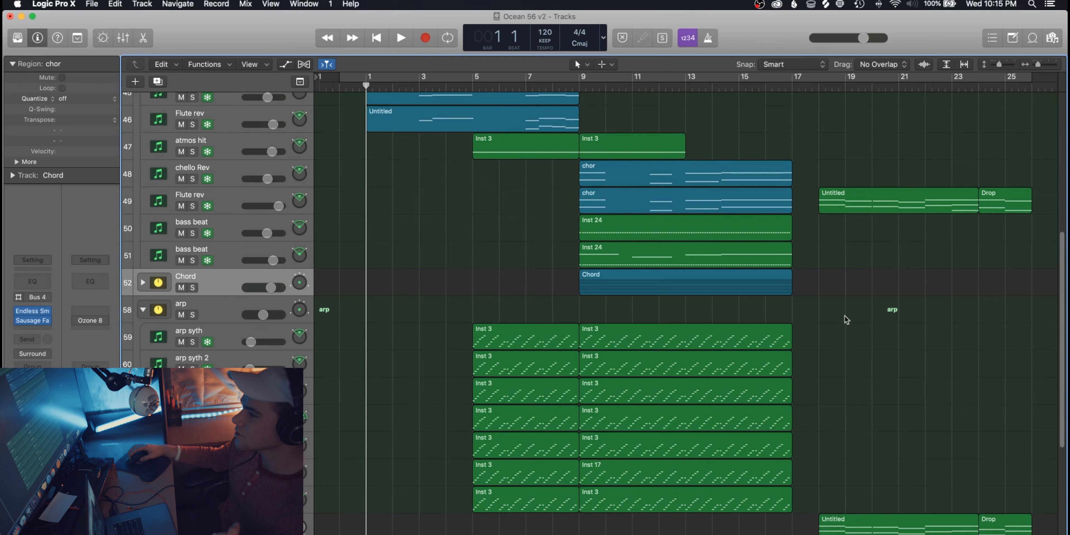
scroll(697, 385, "down", 2)
scroll(697, 385, "down", 5)
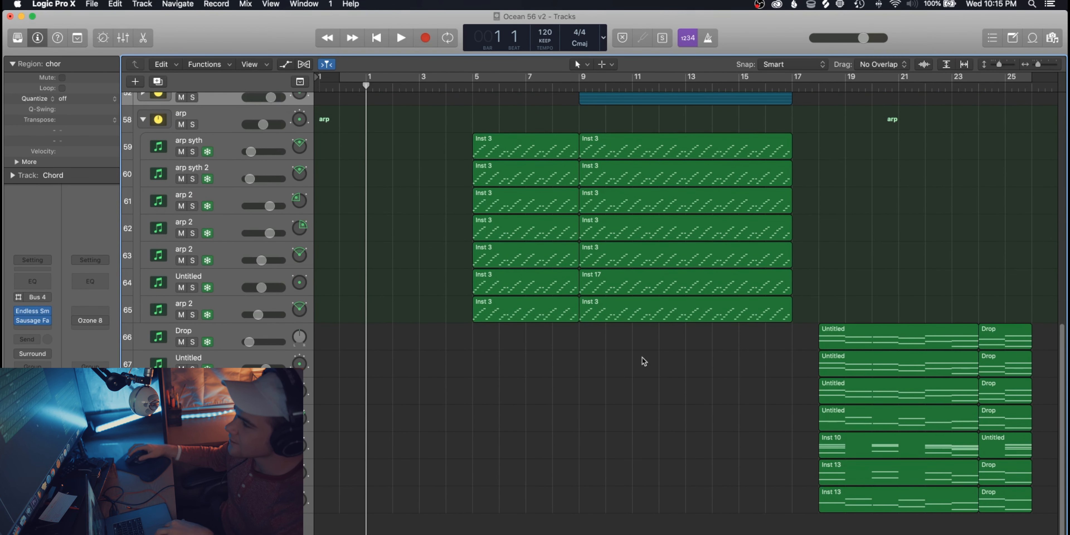
Listen to the drop from bar 18, briefly solo the Drop track, and return the stopped playhead to bar 18 with the solo off
scroll(644, 361, "right", 5)
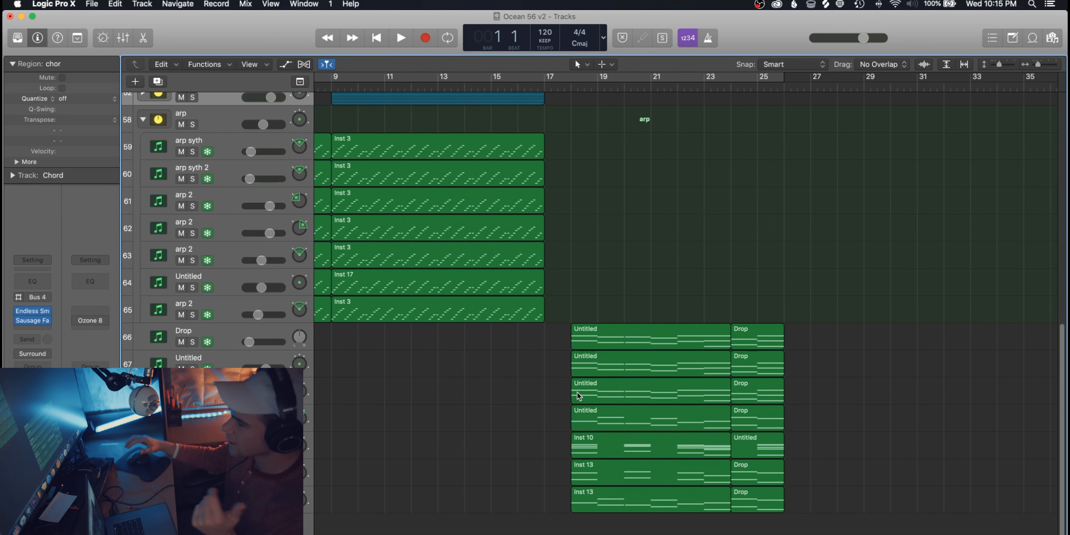
left_click(571, 88)
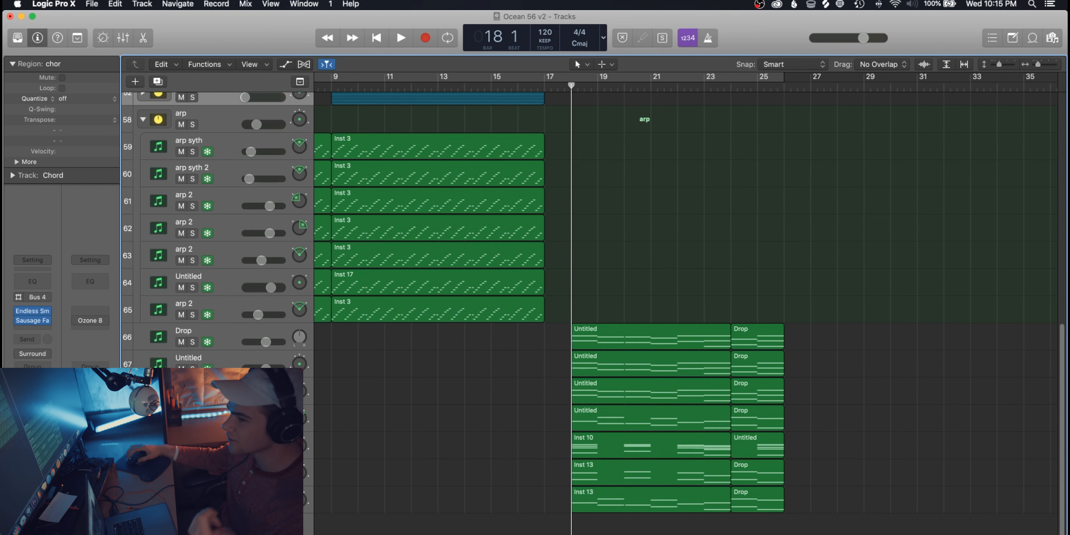
key("space")
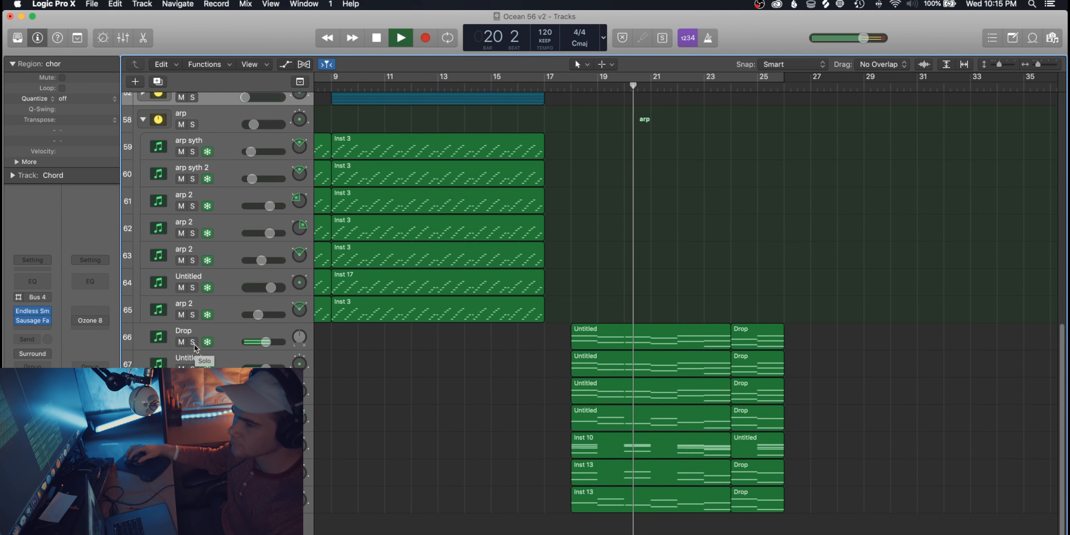
left_click(193, 343)
key("space")
left_click(569, 82)
left_click(194, 342)
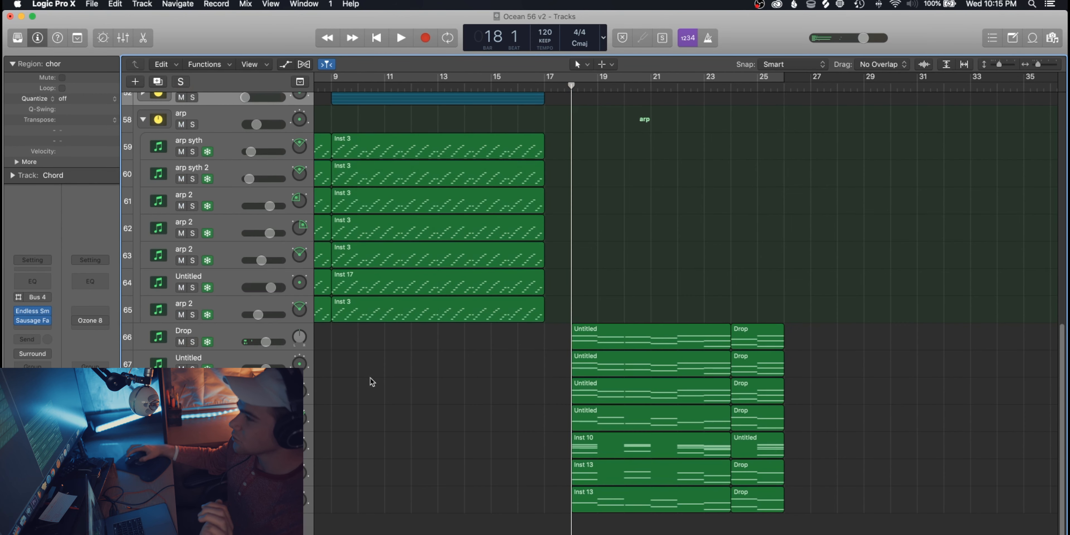
Collapse the Meat and arp stacks
scroll(484, 398, "up", 15)
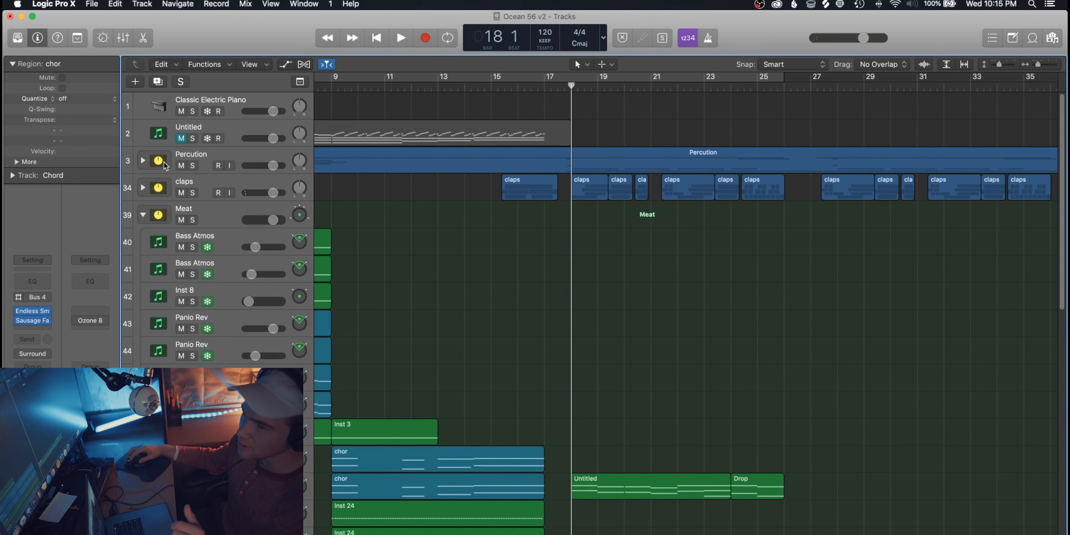
left_click(142, 215)
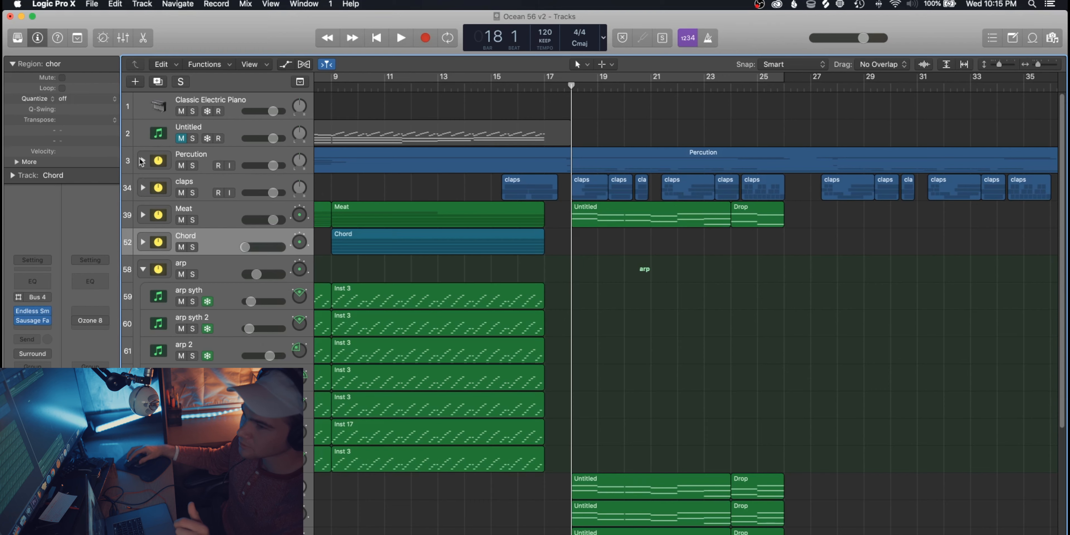
left_click(142, 269)
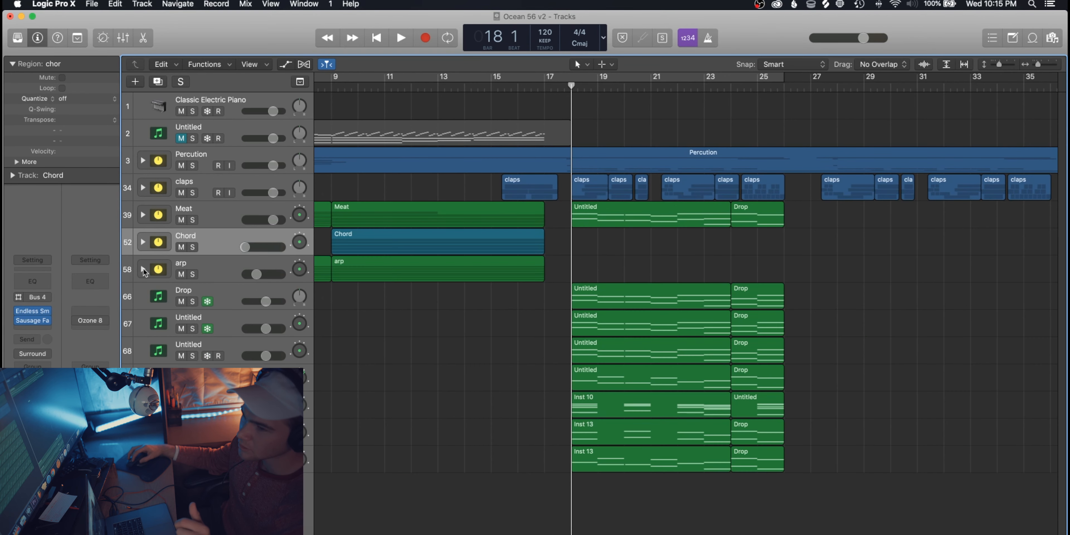
Expand the Percution stack and look through its hits, risers, cymbals and other effect tracks across the arrangement
left_click(142, 161)
scroll(618, 301, "left", 10)
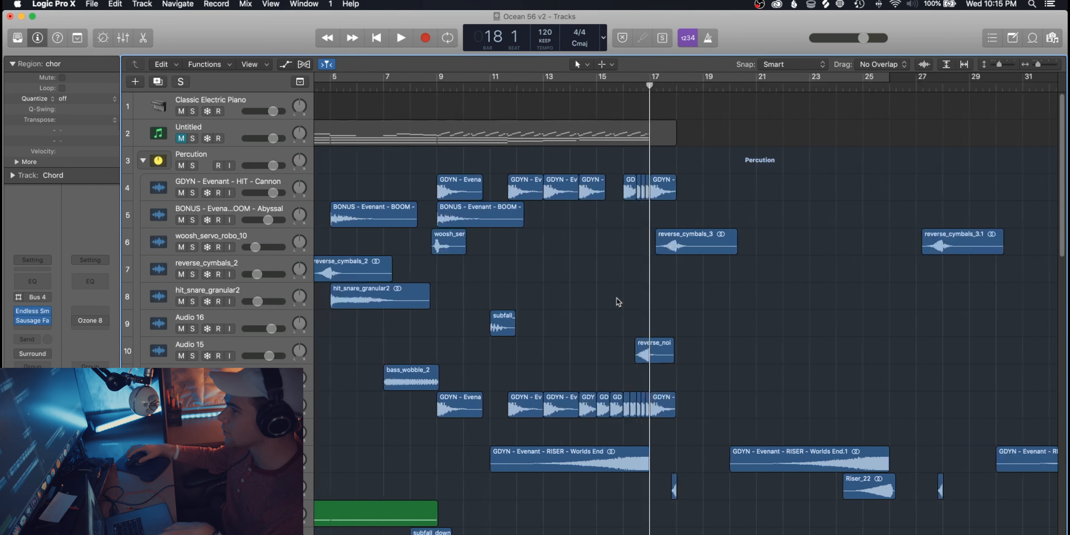
scroll(426, 167, "down", 4)
scroll(426, 167, "down", 1)
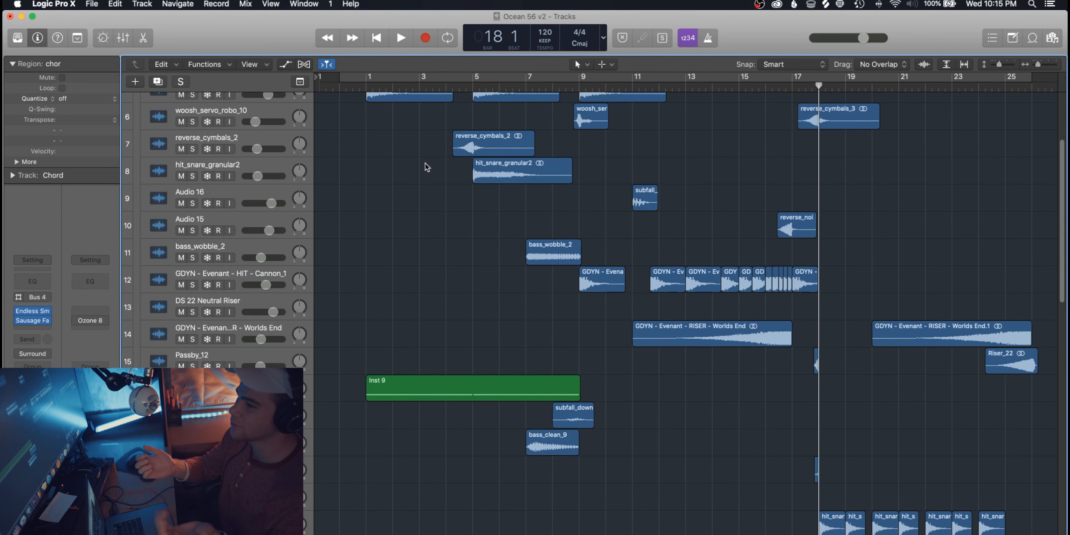
scroll(426, 167, "up", 5)
scroll(395, 154, "down", 4)
Solo the Percution stack and start playback from just before bar 1
left_click(359, 87)
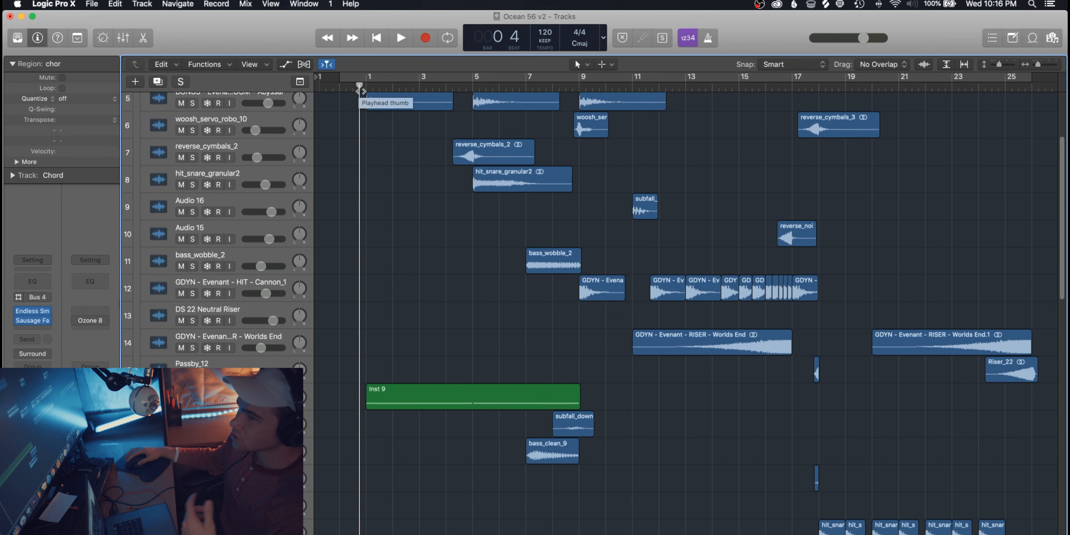
scroll(416, 183, "up", 3)
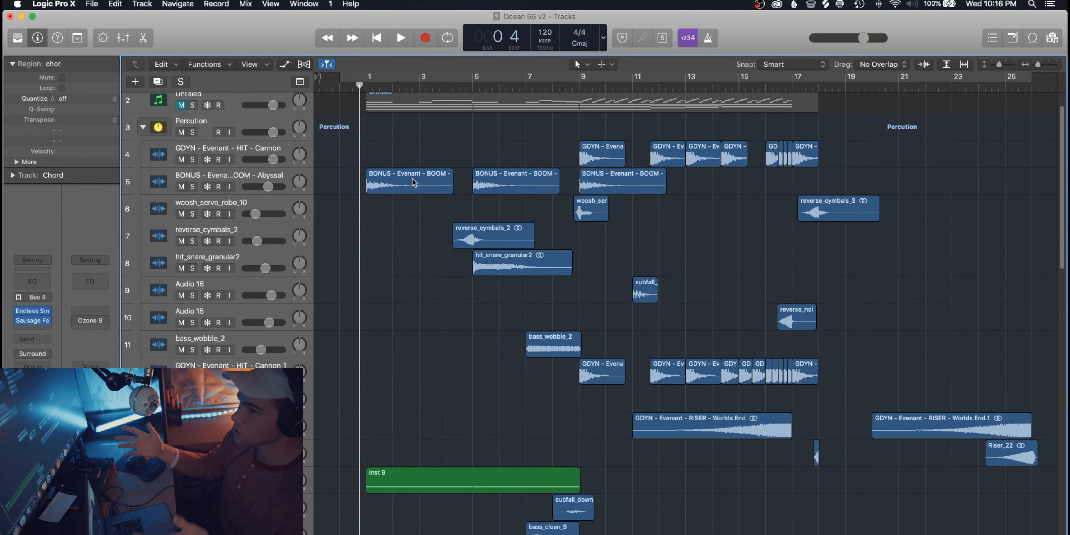
left_click(193, 133)
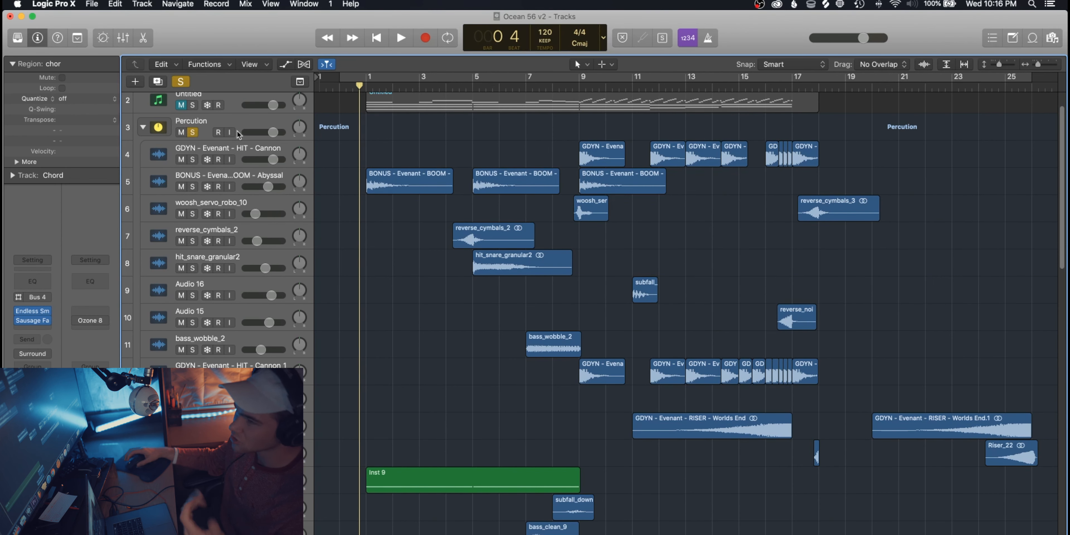
scroll(457, 188, "down", 4)
key("space")
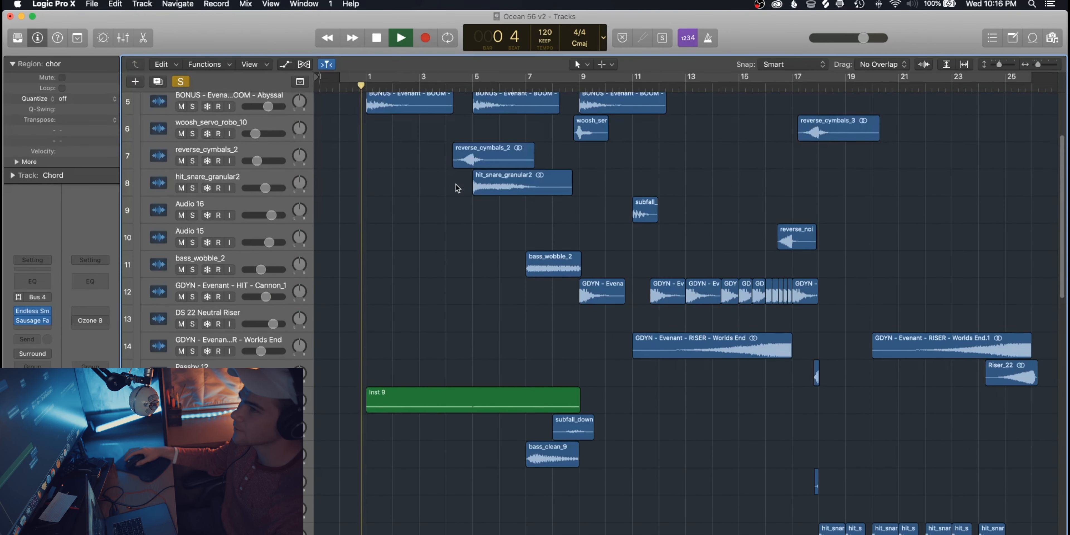
Review the percussion tracks during playback and skip ahead to bar 11 to hear the build-up
scroll(457, 188, "down", 2)
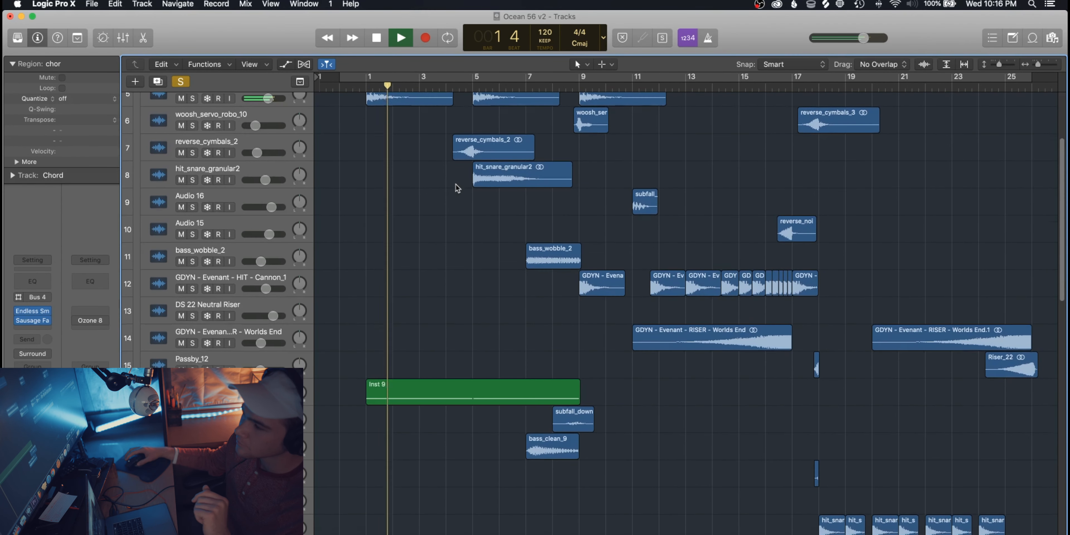
scroll(457, 188, "down", 10)
scroll(457, 188, "up", 7)
scroll(458, 188, "up", 10)
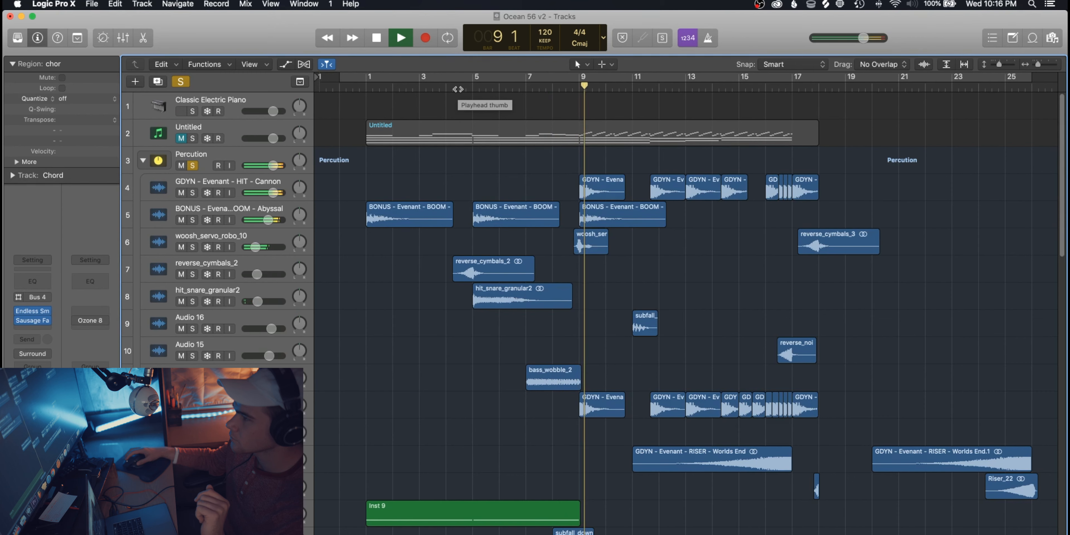
left_click(633, 88)
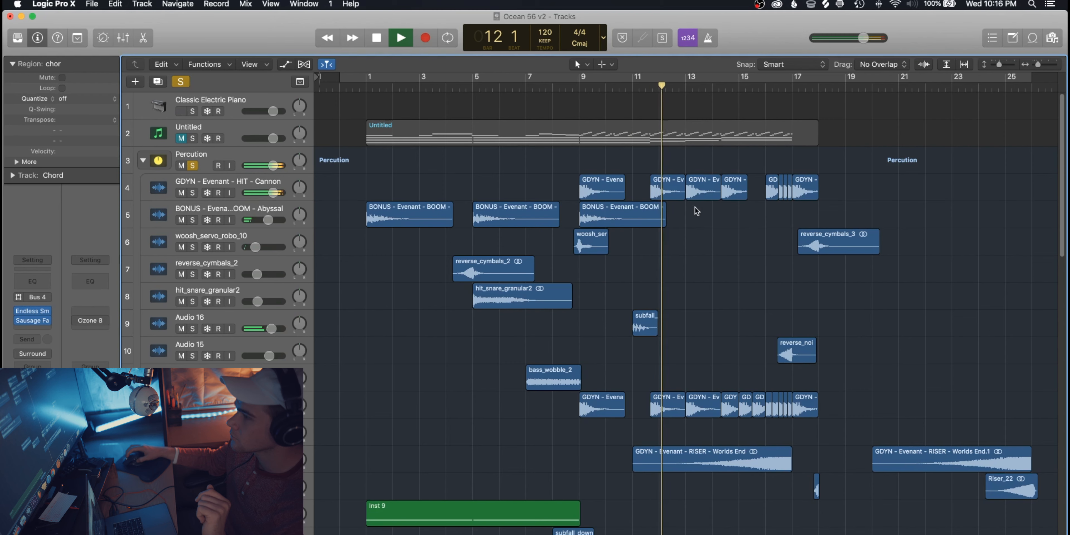
scroll(630, 378, "right", 5)
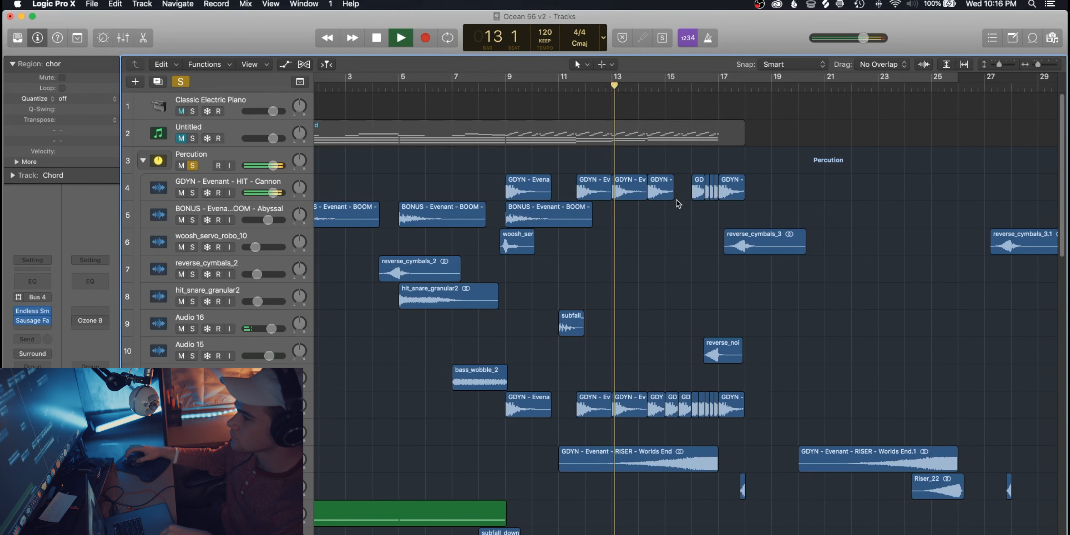
Follow the playback past bar 13 while looking down through the Percution tracks to the claps stack
scroll(643, 86, "right", 3)
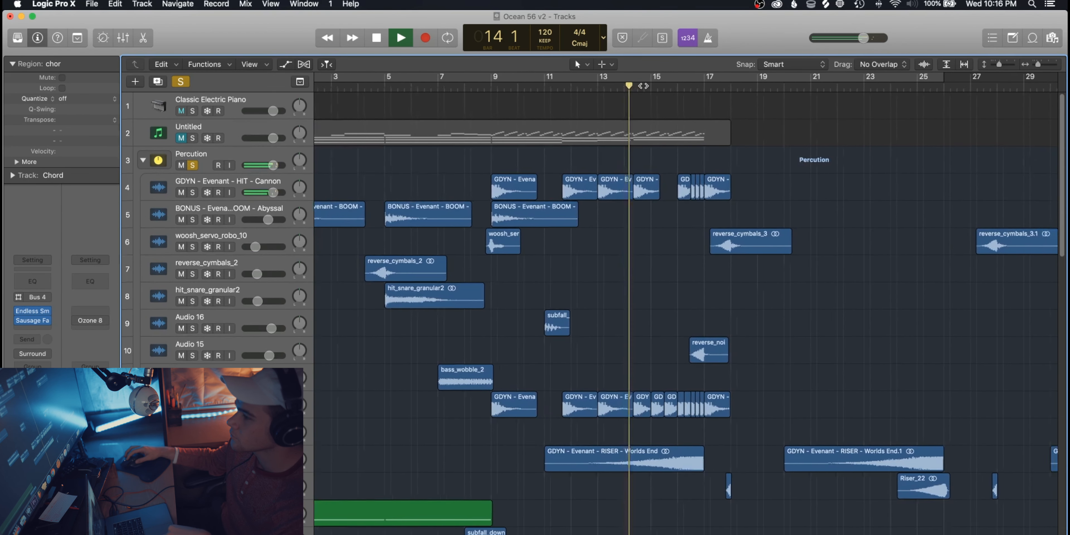
scroll(643, 86, "right", 3)
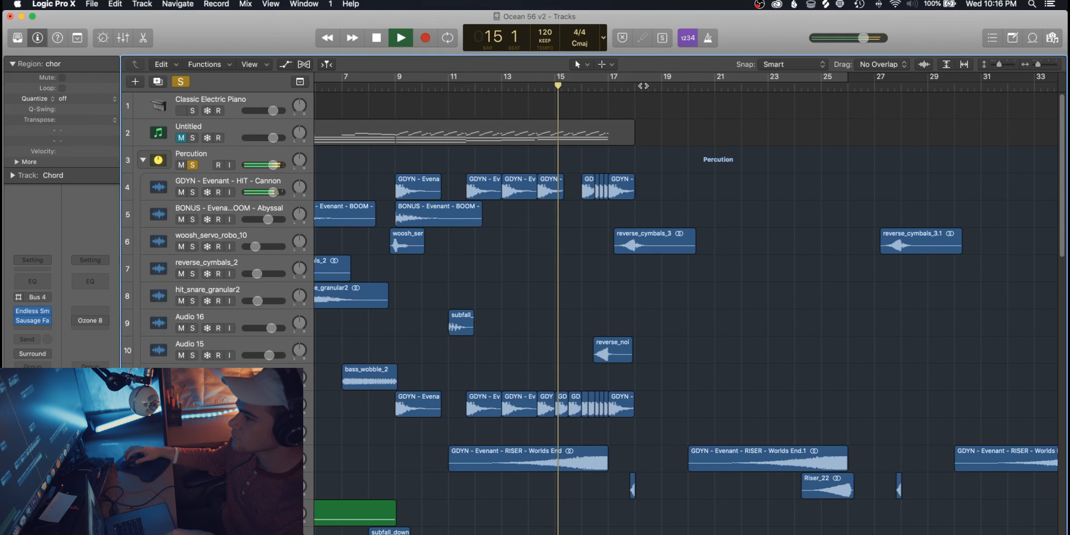
scroll(636, 333, "down", 3)
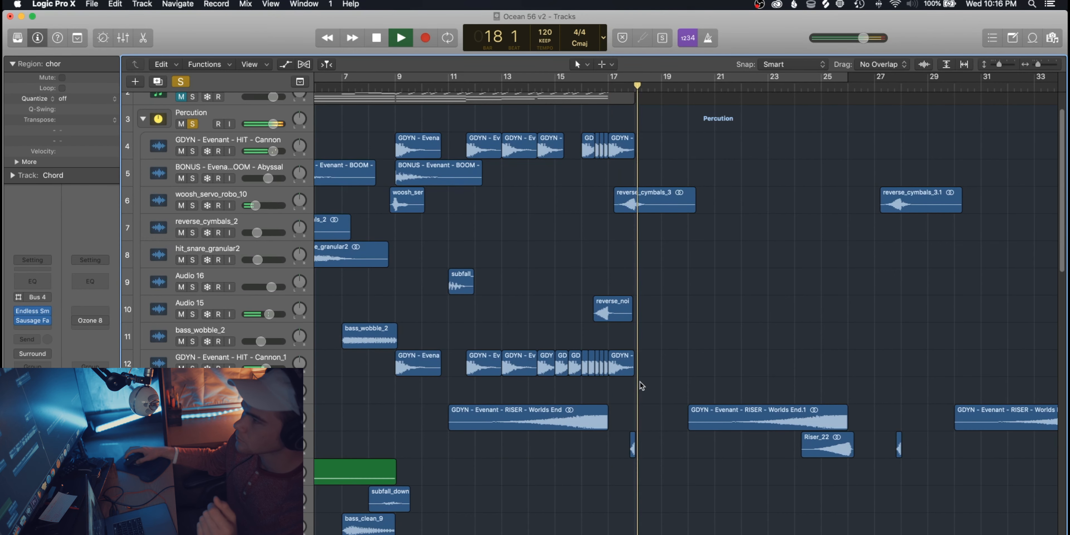
scroll(642, 386, "down", 7)
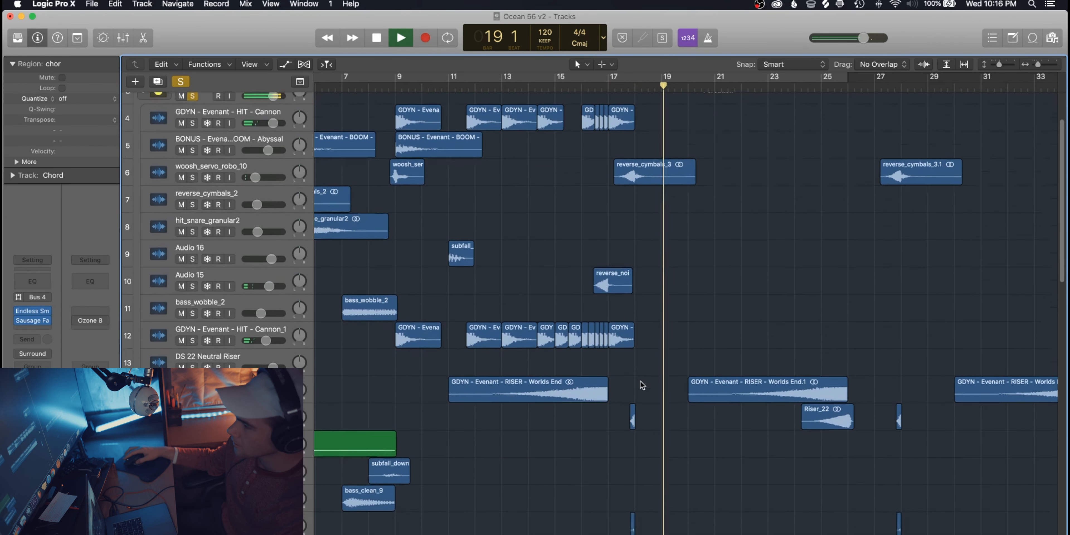
scroll(642, 385, "down", 15)
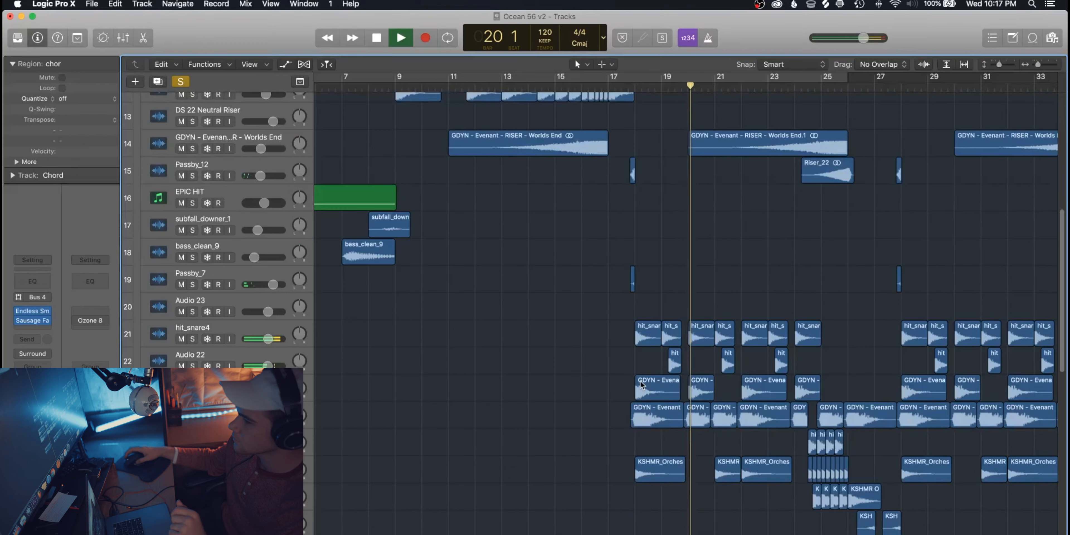
scroll(405, 460, "down", 13)
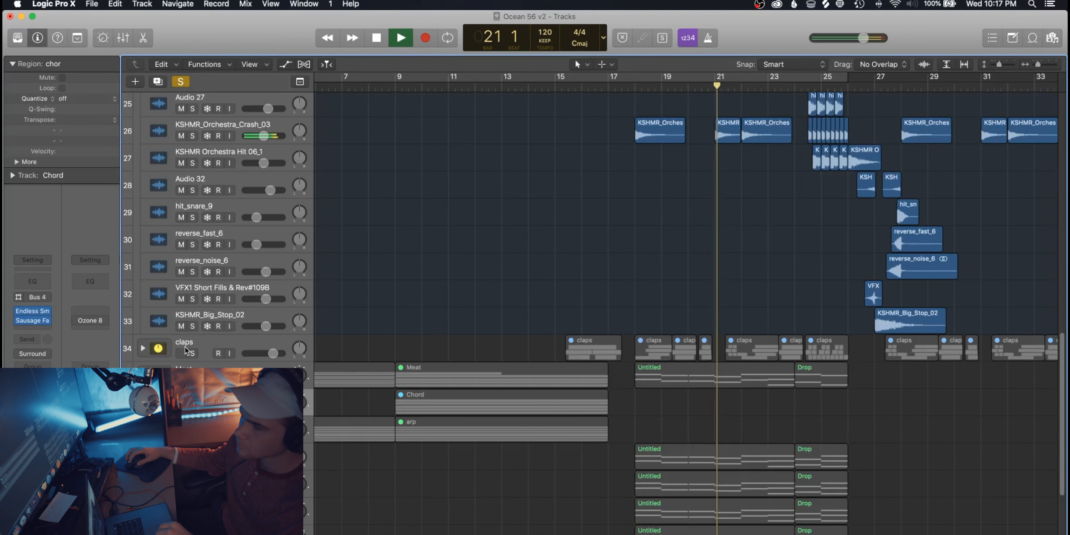
Solo and expand the claps stack, then stop playback
left_click(192, 353)
left_click(143, 349)
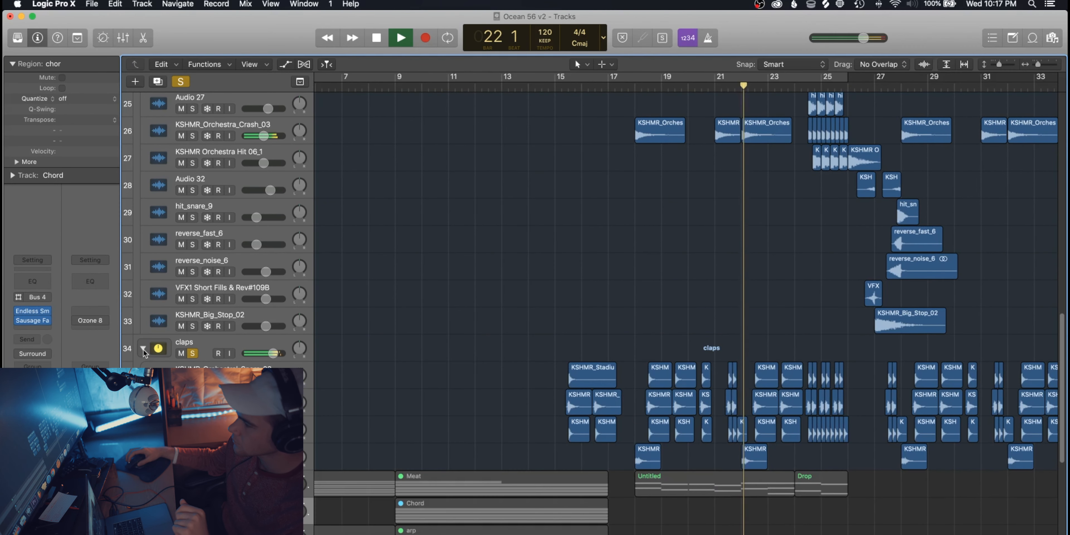
key("space")
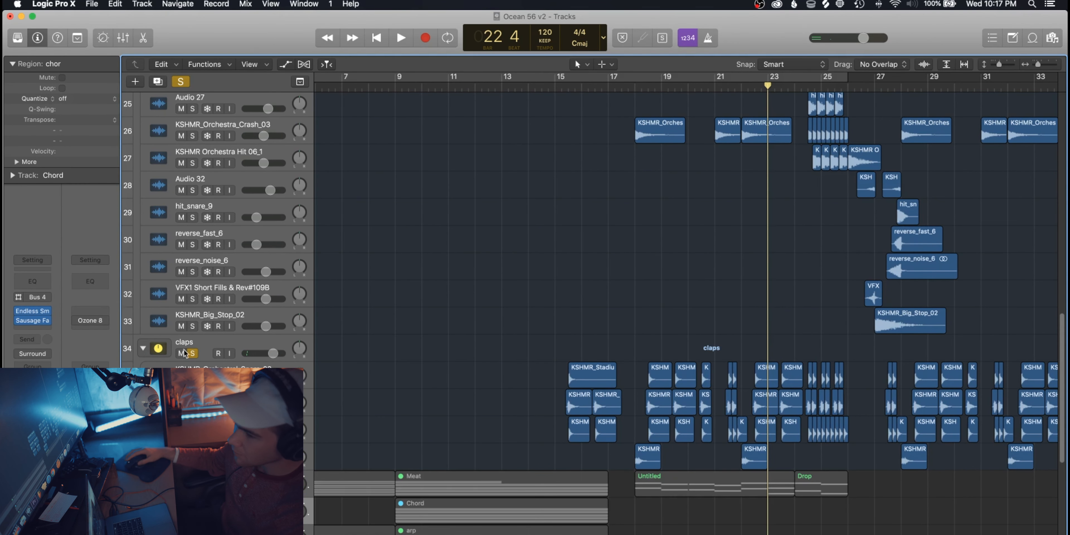
Select the BONUS - Evenant - BOOM - Abyssal track and examine its Channel EQ curve
scroll(442, 328, "up", 15)
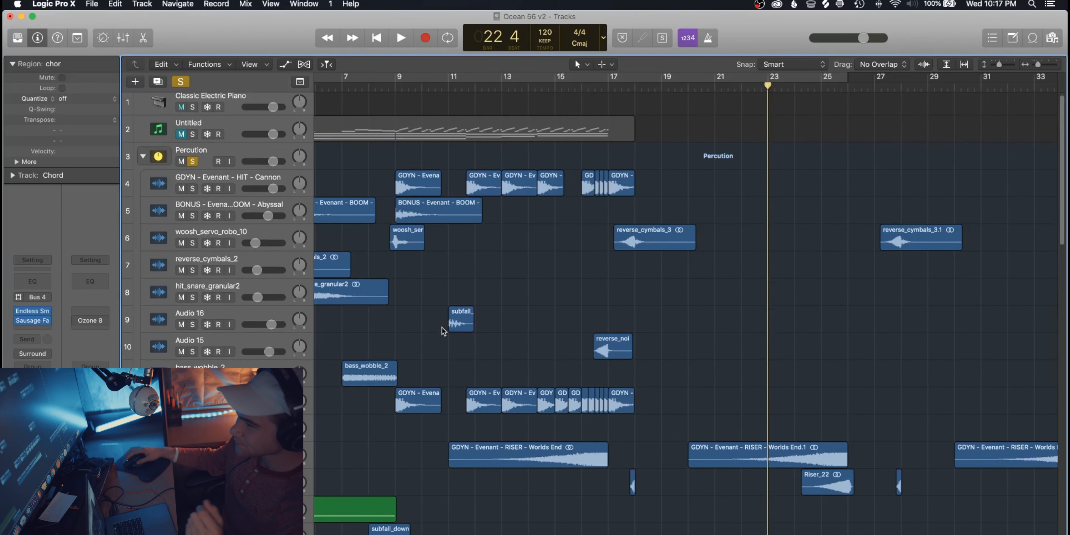
scroll(470, 287, "left", 5)
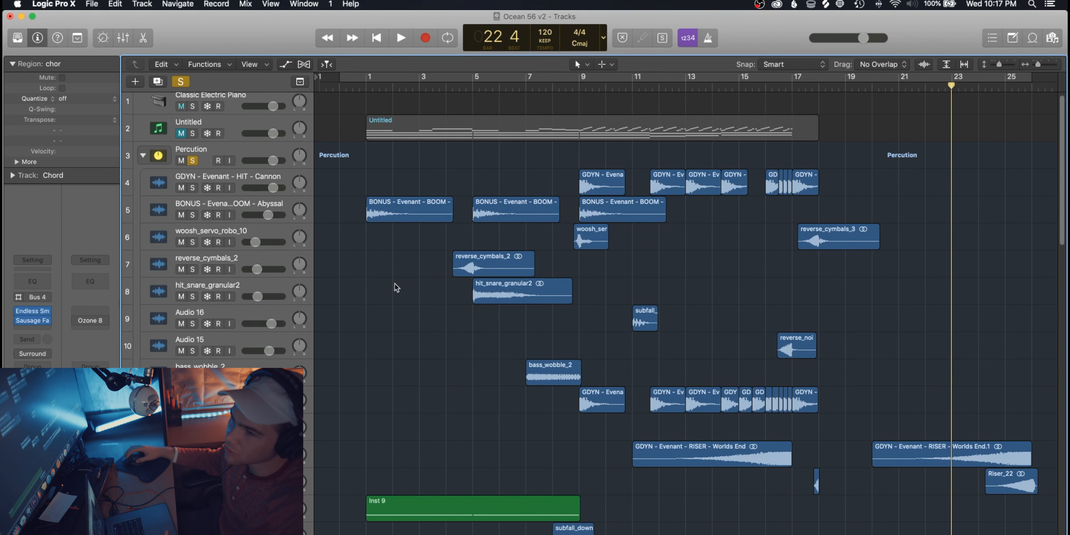
left_click(278, 208)
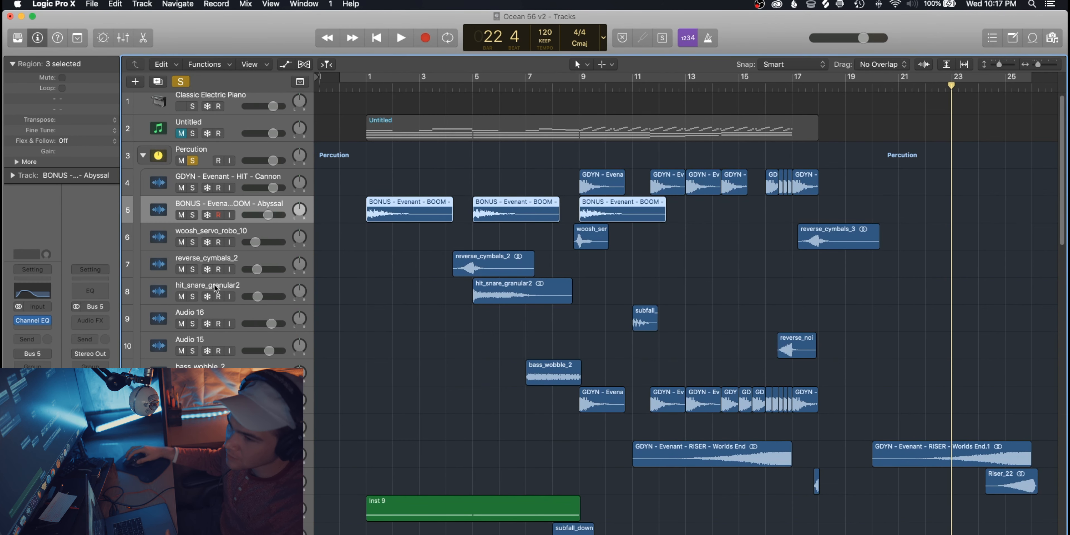
left_click(45, 289)
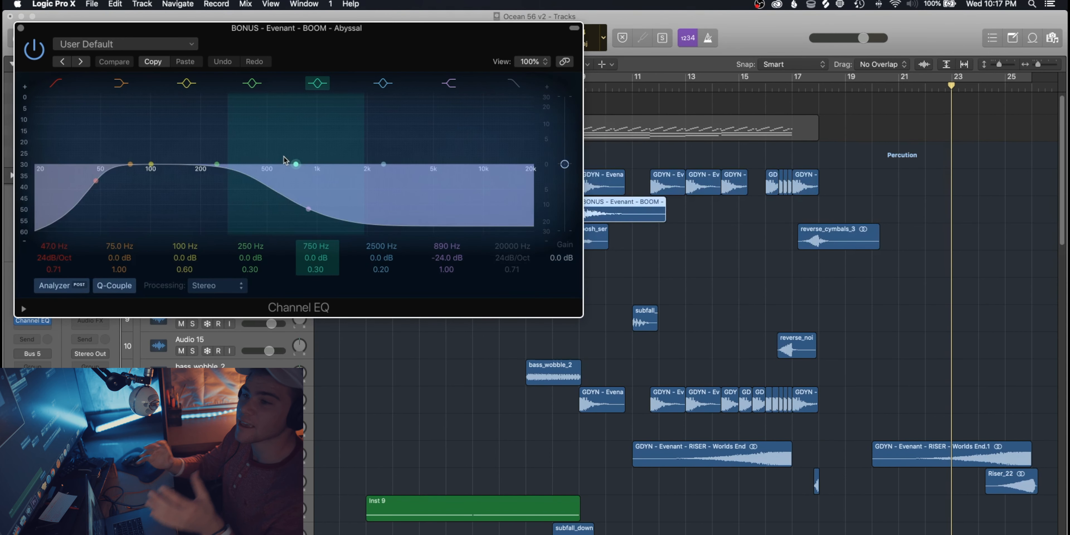
left_click(20, 29)
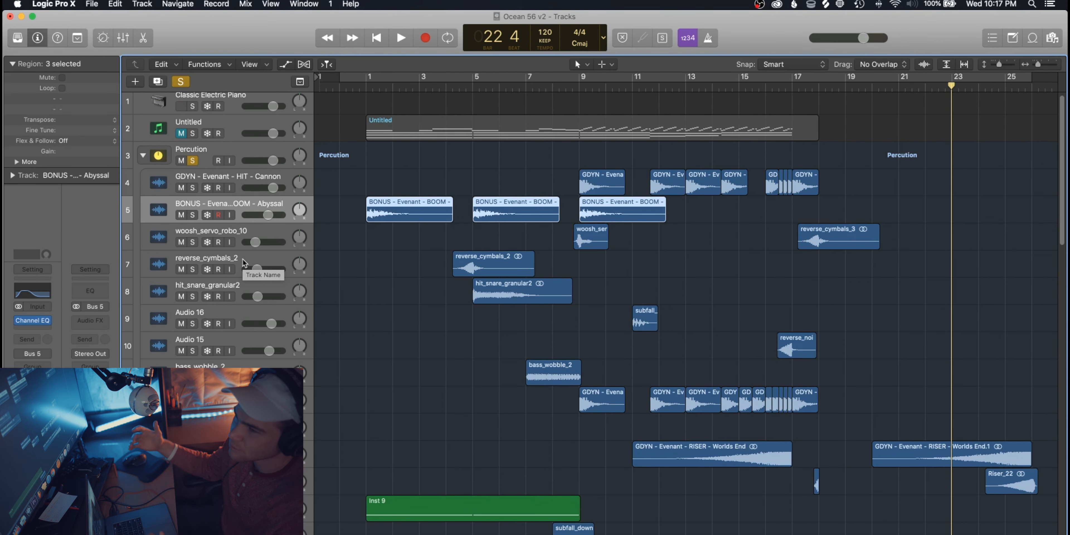
Select the GDYN - Evenant - HIT - Cannon track and inspect the tracks' volume automation, leaving automation view hidden
left_click(249, 181)
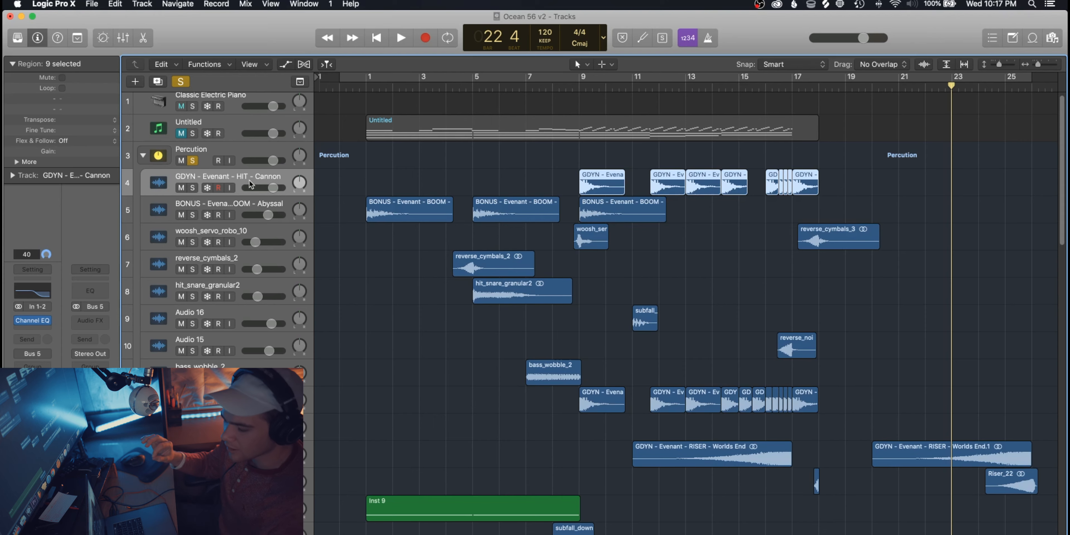
key("a")
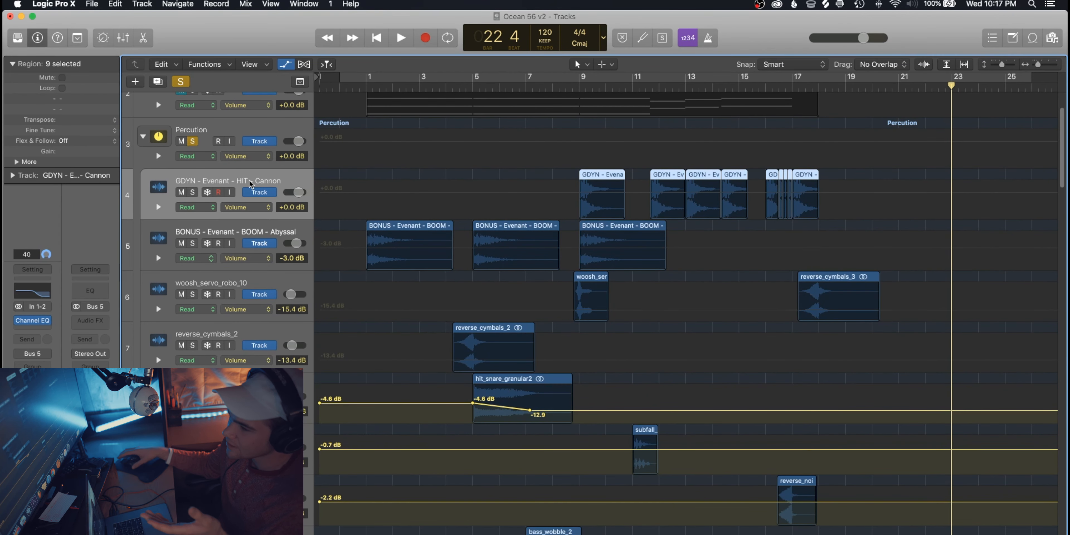
scroll(419, 489, "down", 3)
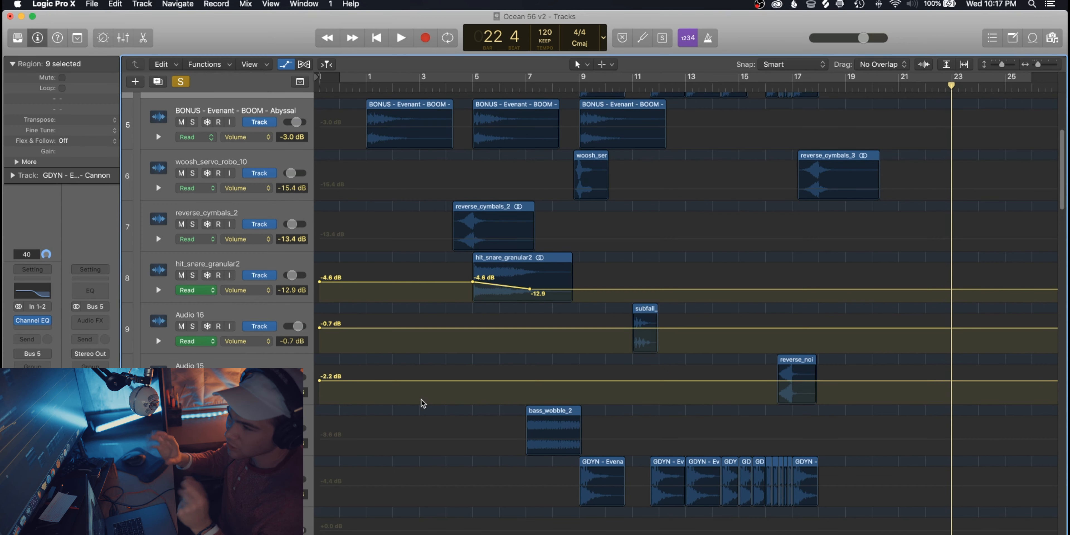
key("a")
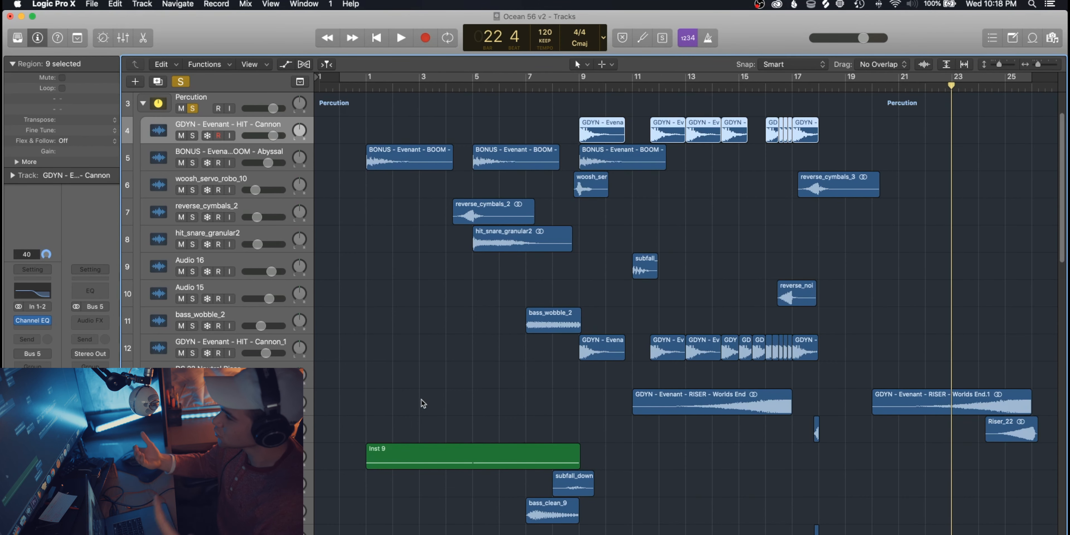
Select all Percution tracks from GDYN - Evenant - HIT - Cannon to KSHMR_Big_Stop_02 and lower their volumes together to the minimum
scroll(422, 403, "down", 5)
scroll(420, 401, "down", 10)
scroll(403, 516, "up", 6)
scroll(403, 515, "up", 8)
scroll(402, 516, "down", 20)
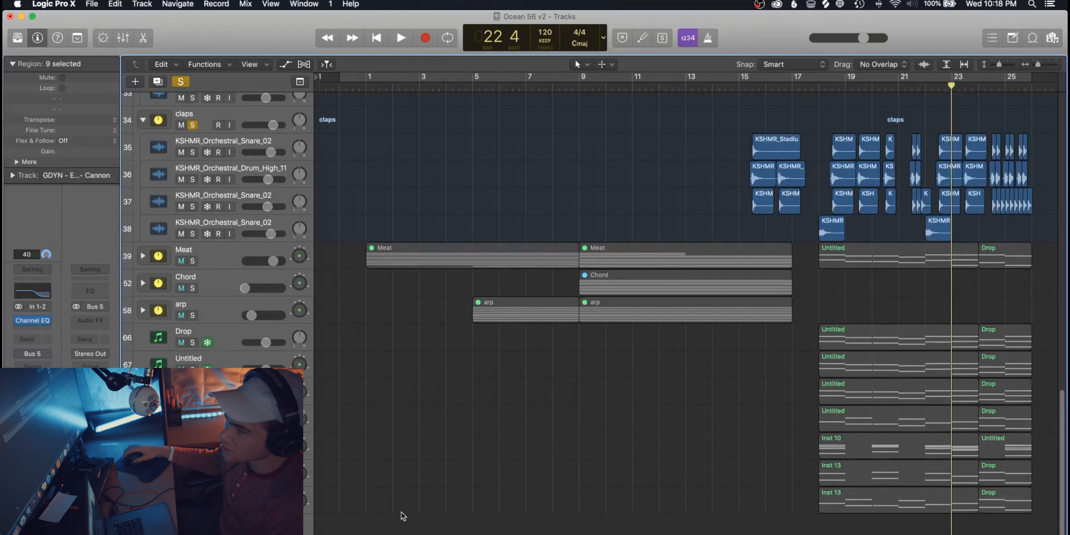
scroll(403, 516, "up", 10)
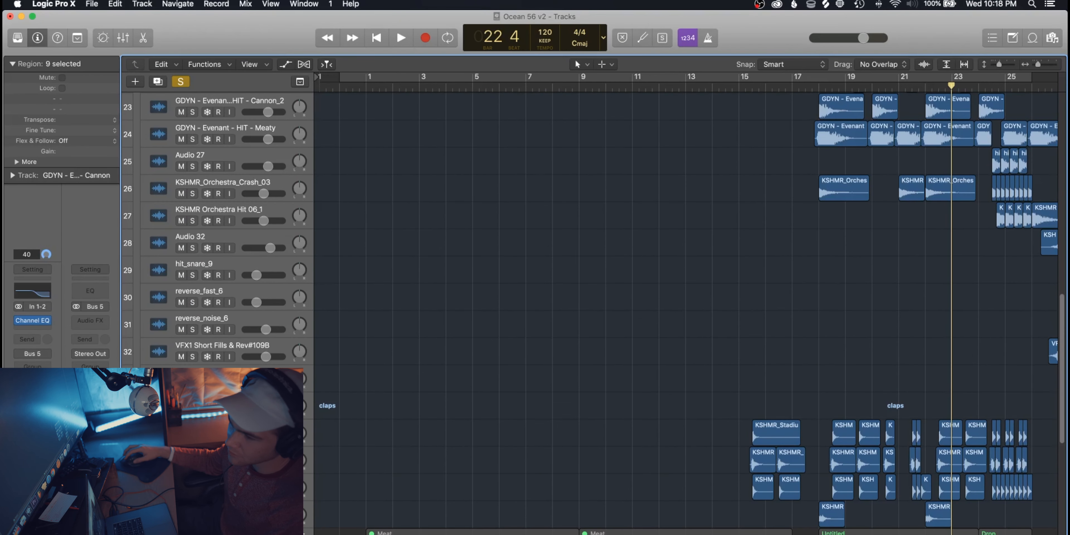
left_click(232, 379)
scroll(686, 312, "up", 20)
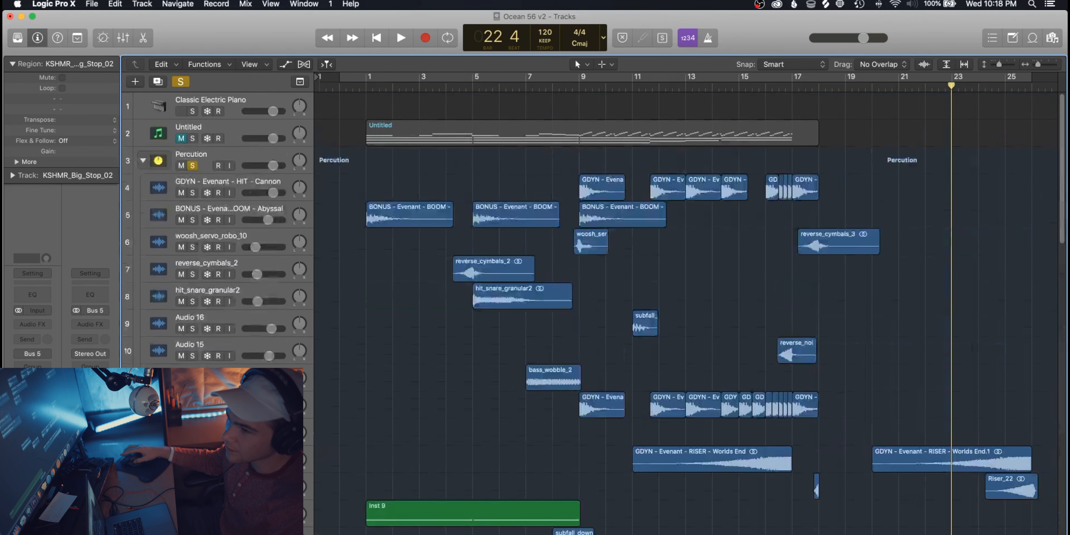
key("super+a")
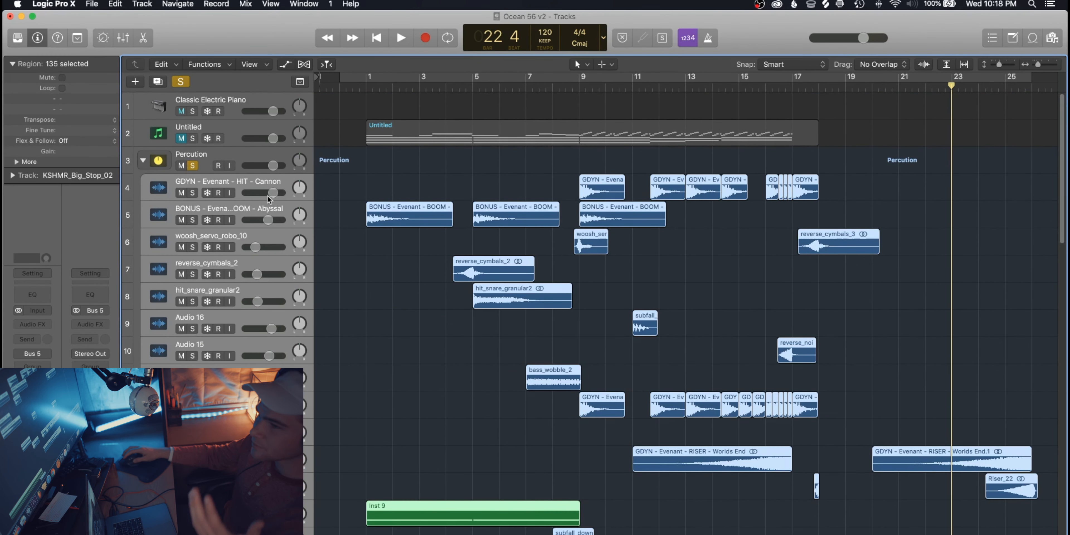
mouse_move(268, 193)
left_click_drag(270, 193, 150, 201)
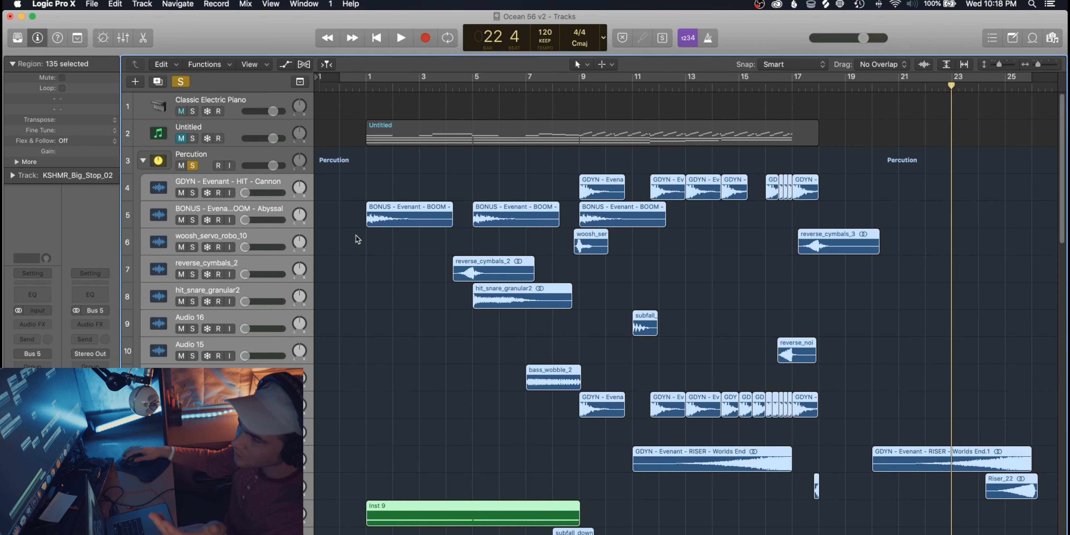
Move the playhead to bar 1, deselect all regions and start playback
left_click(366, 78)
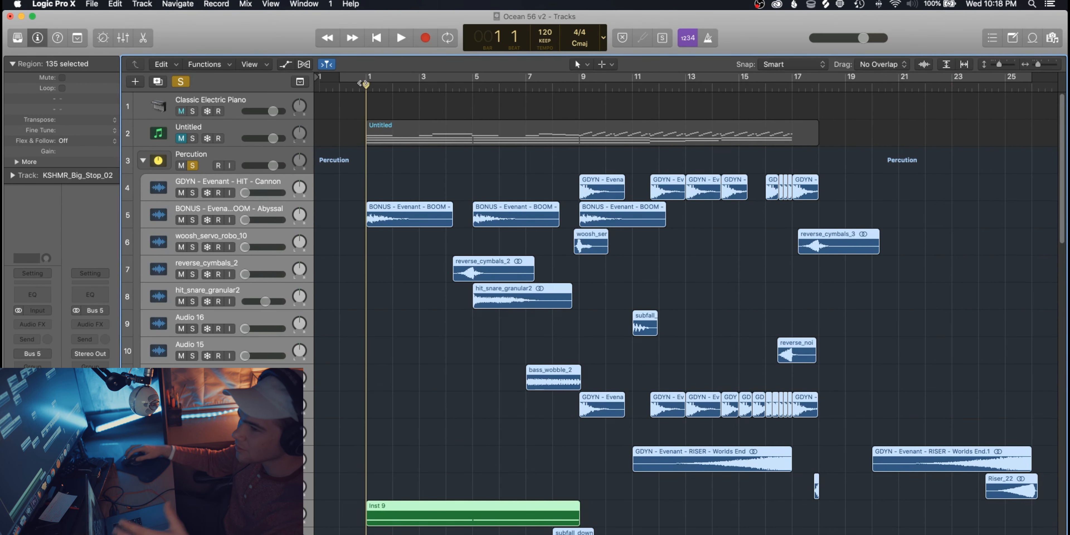
left_click(360, 465)
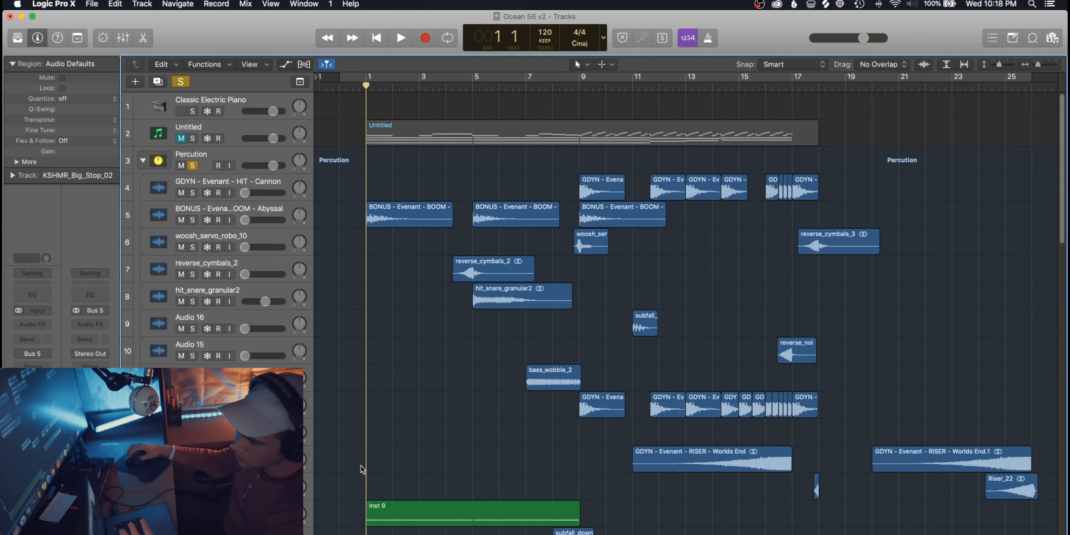
key("space")
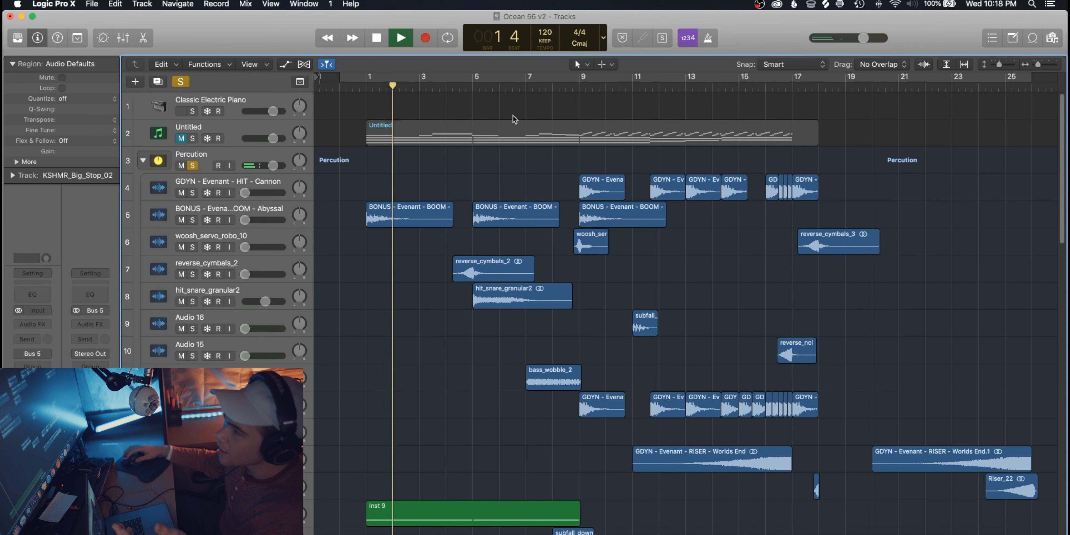
Replay the opening bar repeatedly and raise the volume of the BONUS - Evenant - BOOM - Abyssal track
left_click_drag(370, 77, 386, 77)
key("space")
key("space")
left_click_drag(247, 224, 260, 225)
key("space")
key("space")
key("space")
Return the playhead to bar 1, expand the Percution stack and look through its tracks
left_click(386, 79)
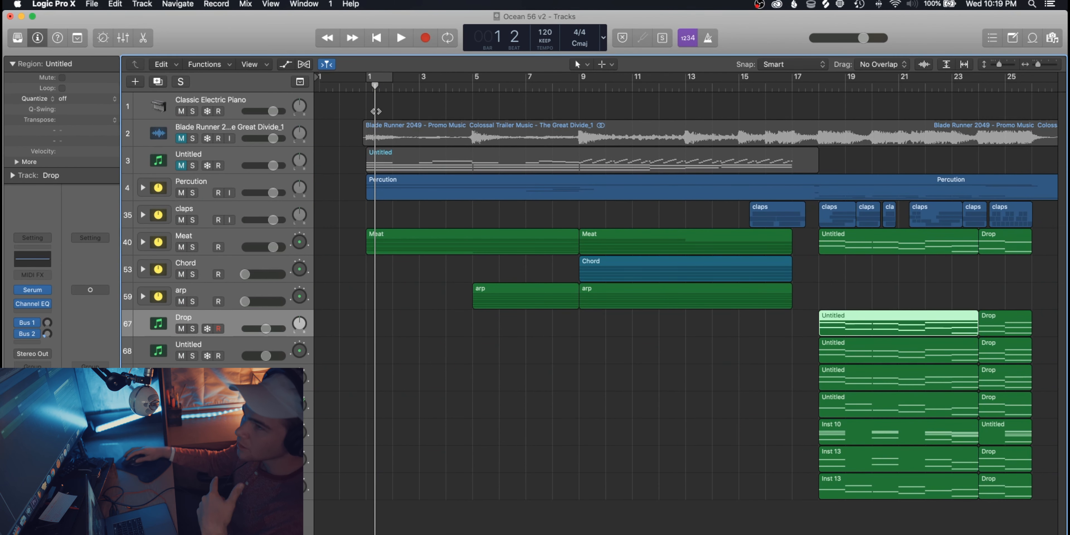
left_click(372, 92)
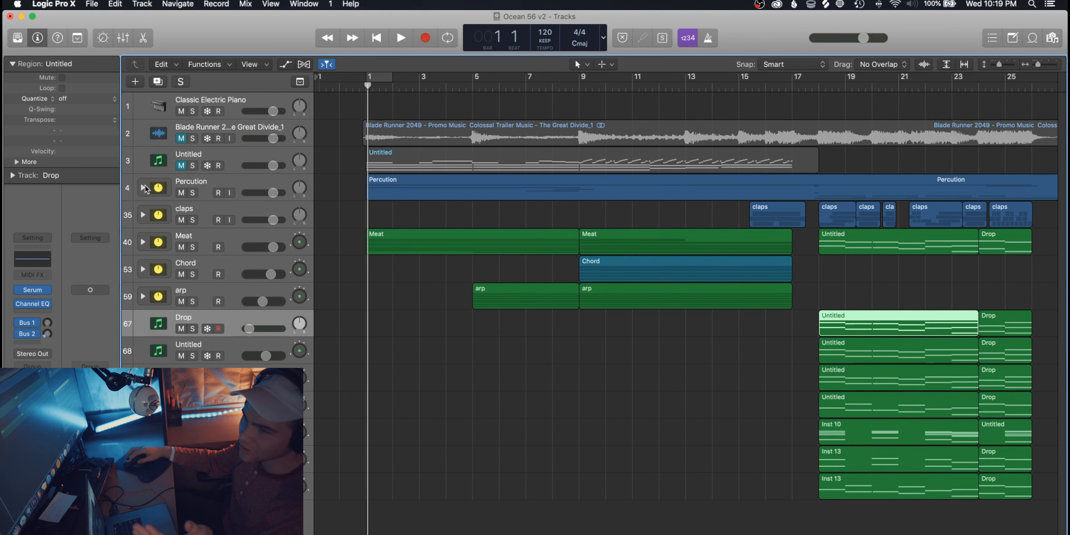
left_click(143, 188)
scroll(226, 288, "down", 5)
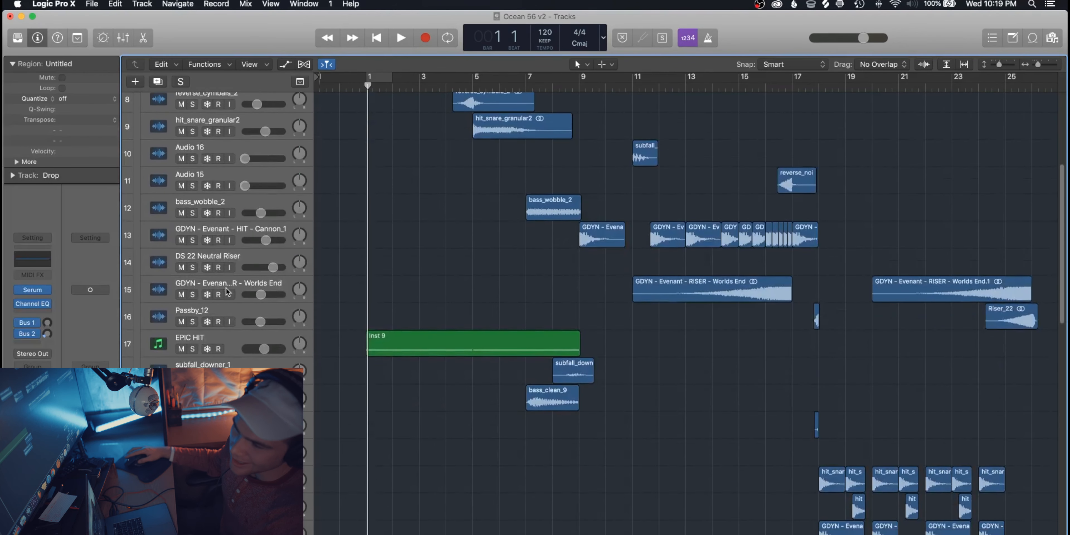
scroll(225, 288, "up", 5)
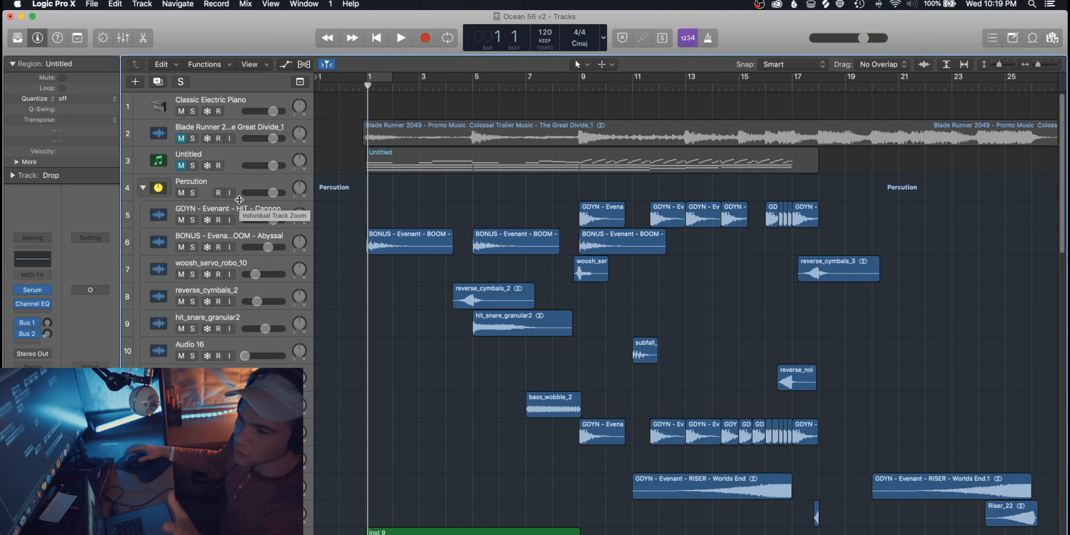
scroll(685, 312, "down", 3)
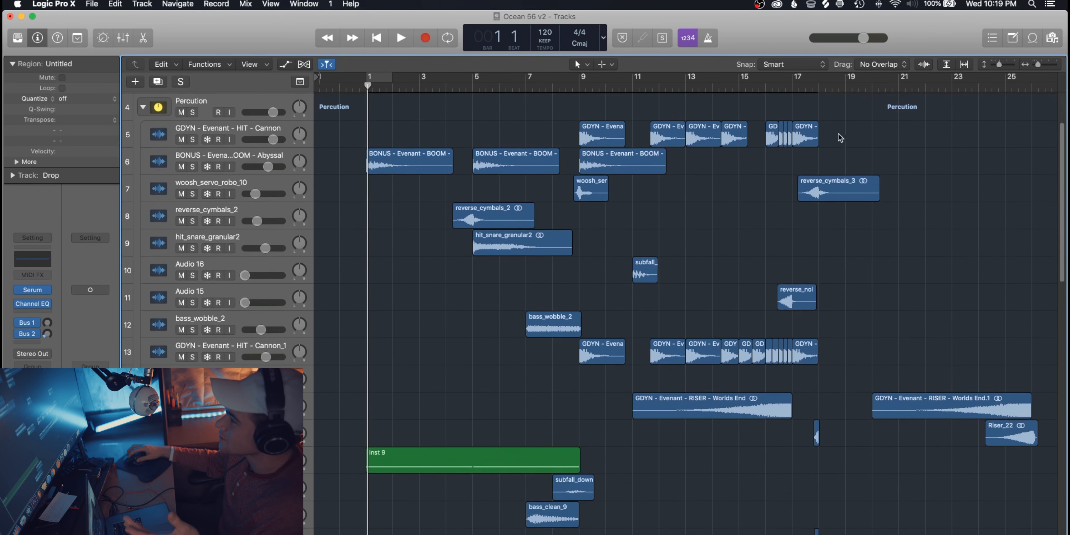
scroll(656, 93, "up", 1)
Place the playhead at bar 12 and move it on to bar 16 beat 3, at the reverse noise region
left_click(656, 89)
scroll(670, 127, "down", 4)
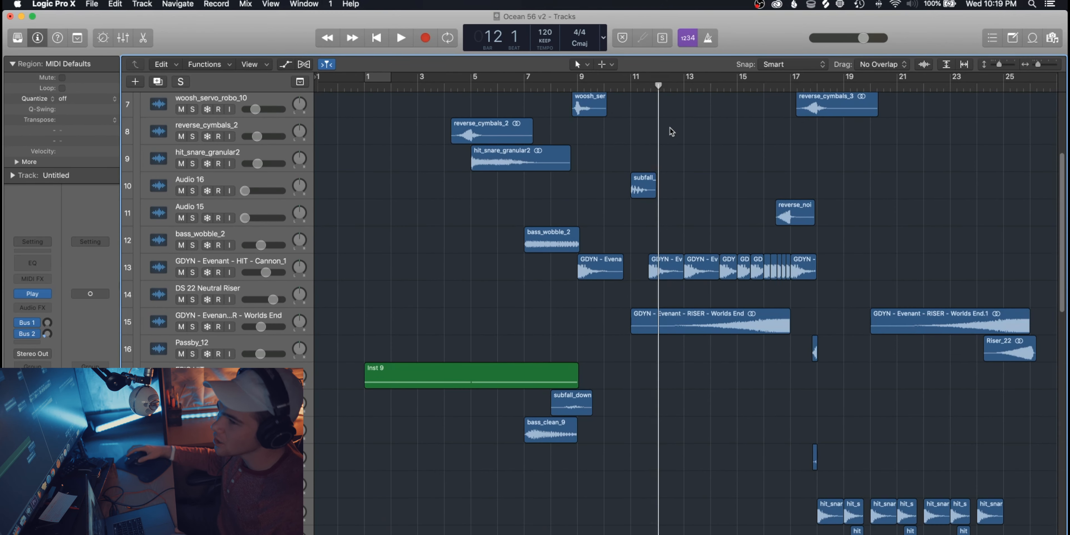
scroll(672, 132, "right", 3)
scroll(672, 132, "up", 1)
left_click(638, 88)
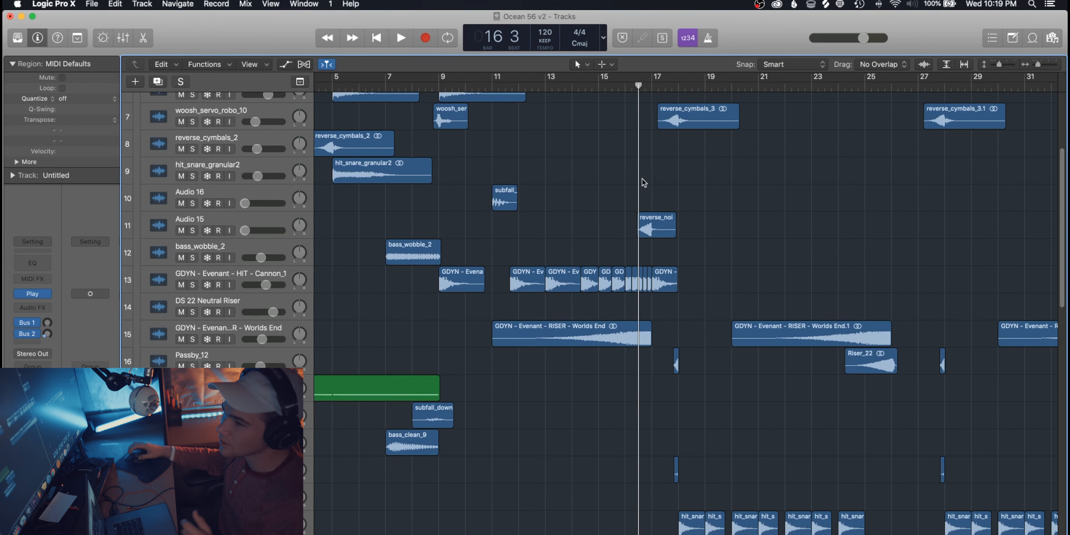
Select the HIT - Cannon_1, DS 22 Neutral Riser and RISER - Worlds End tracks in turn, finishing on the Percution stack
left_click(218, 273)
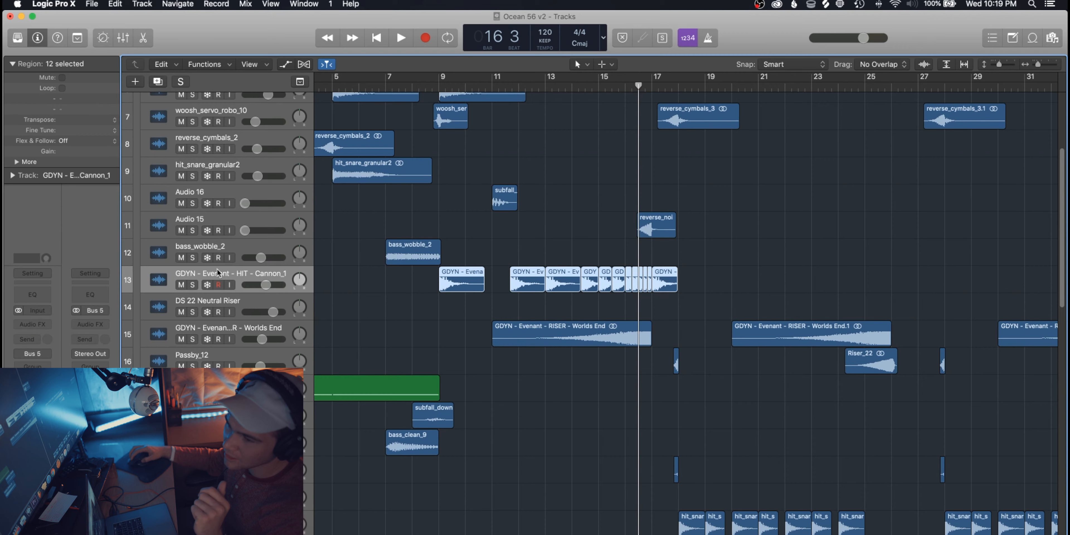
left_click(241, 306)
left_click(247, 334)
scroll(251, 325, "up", 6)
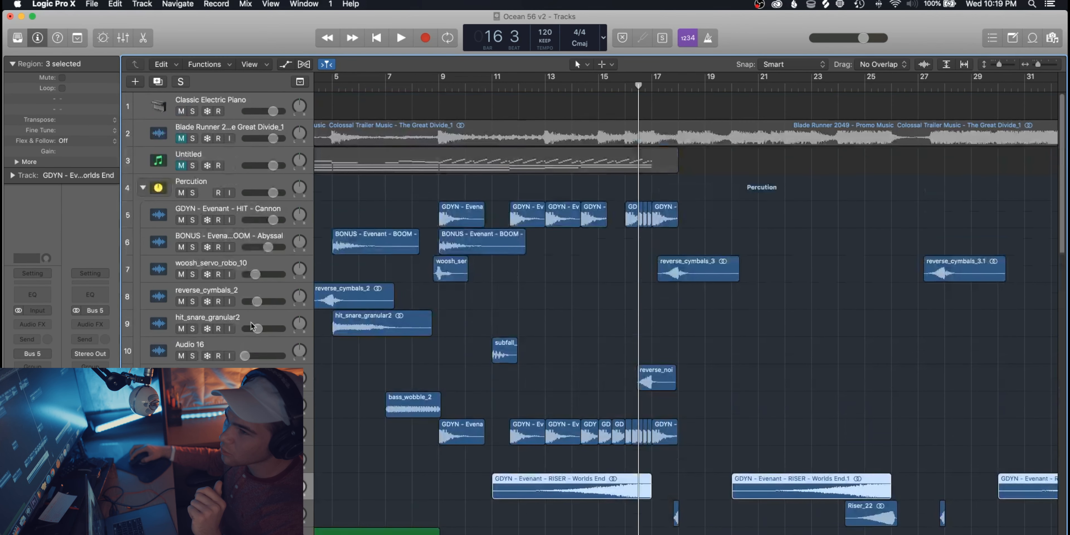
left_click(224, 180)
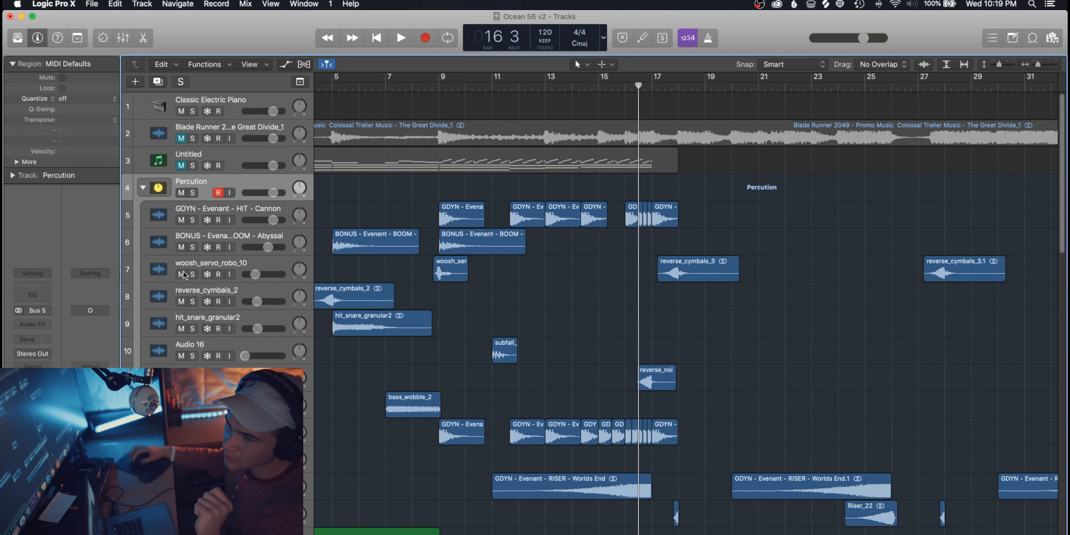
Collapse the Percution stack, compare it with the claps stack and play the full mix from bar 15
left_click(142, 187)
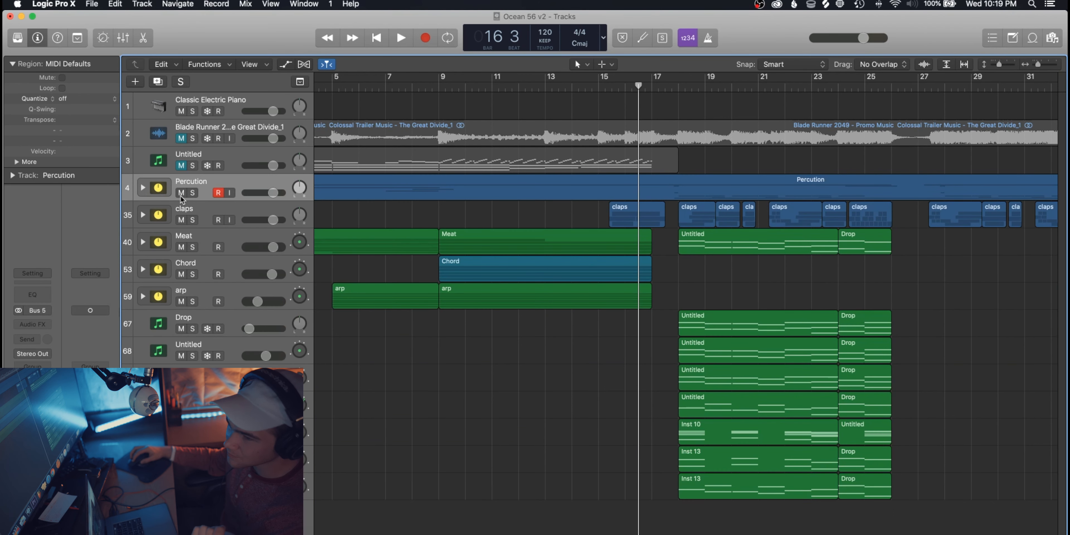
left_click(197, 210)
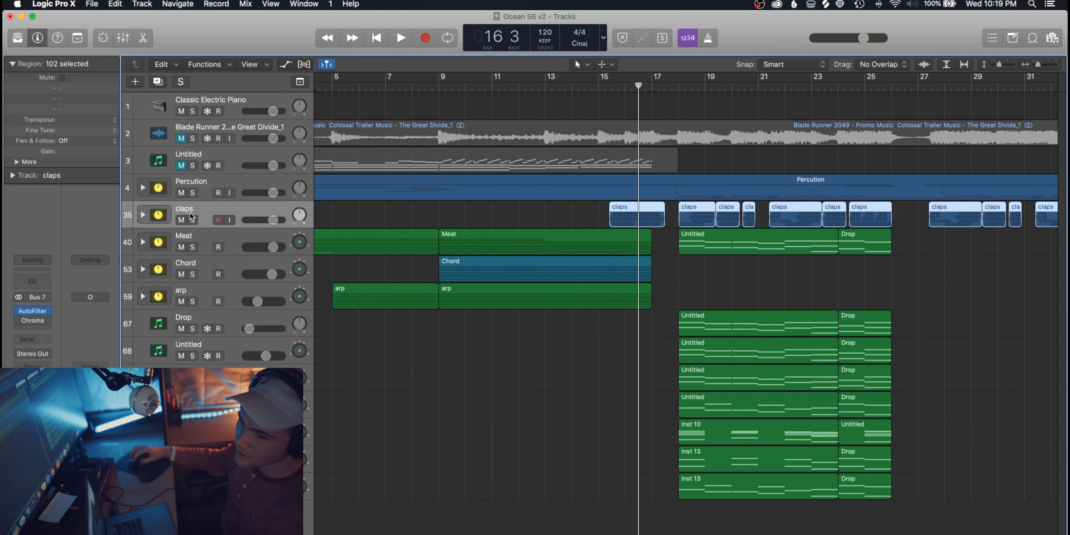
left_click(209, 183)
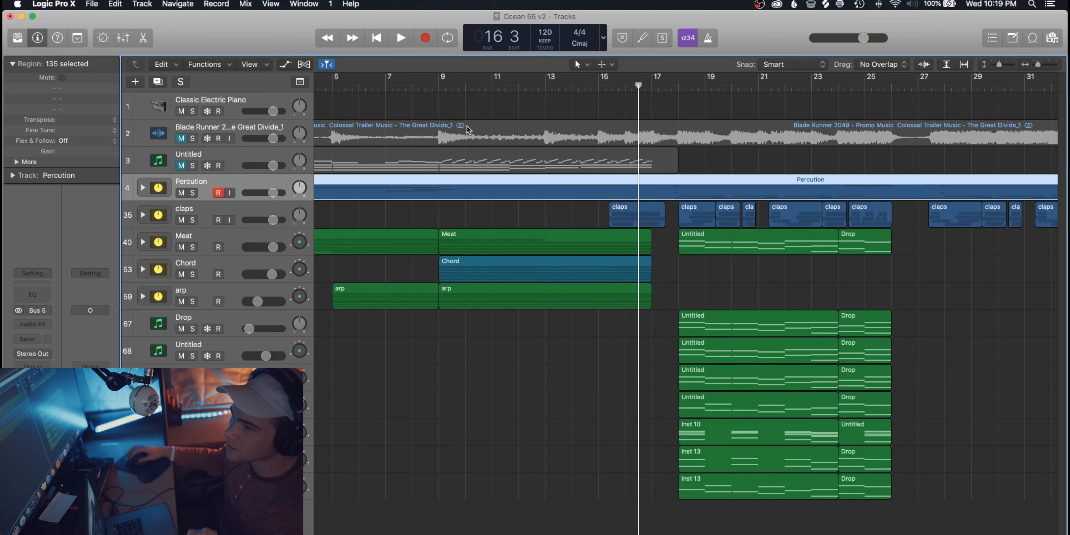
left_click(599, 83)
key("space")
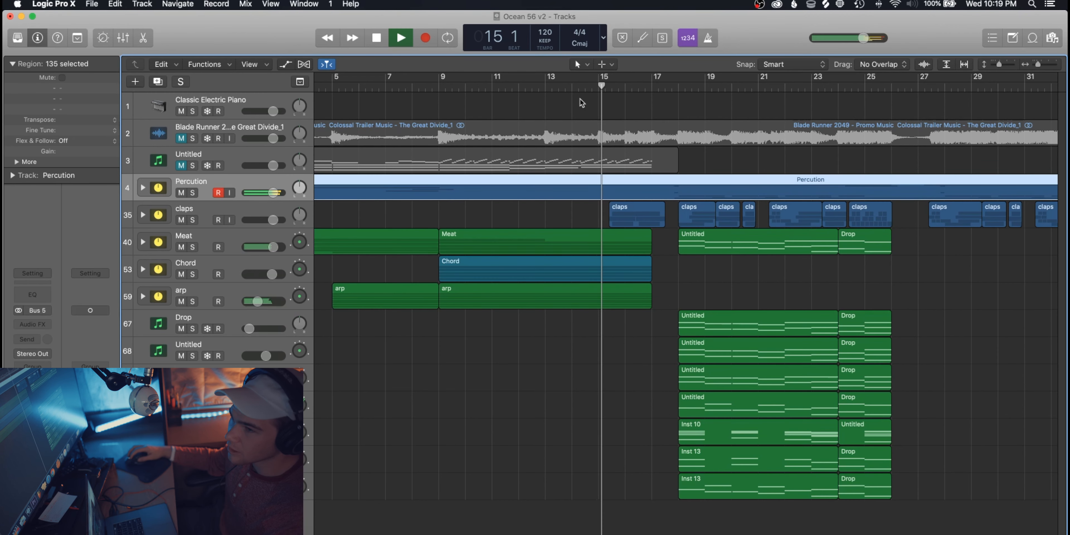
key("space")
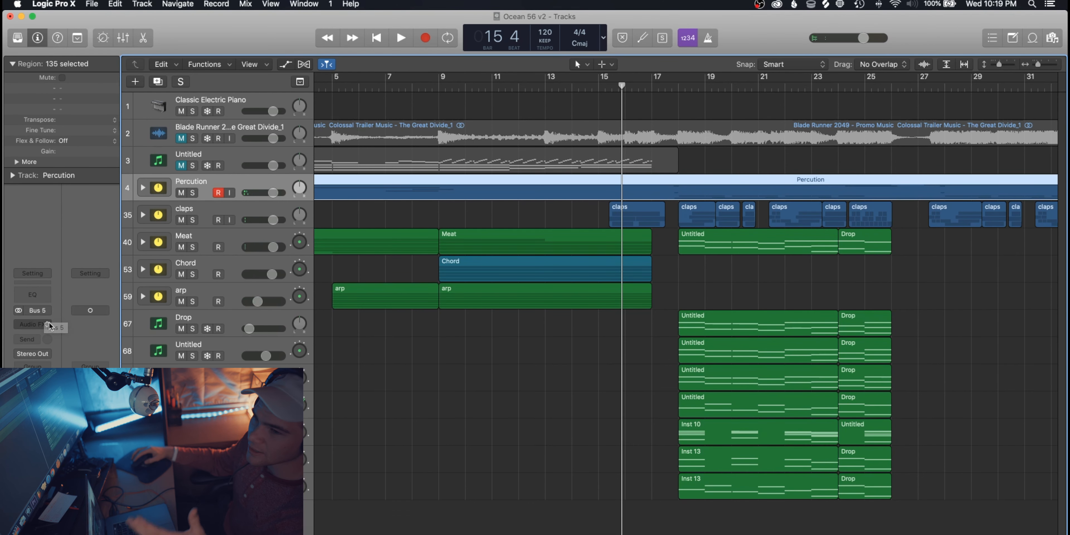
Insert the stereo Endless Smile plug-in on the Percution stack and move its window clear of the track lanes
left_click(42, 324)
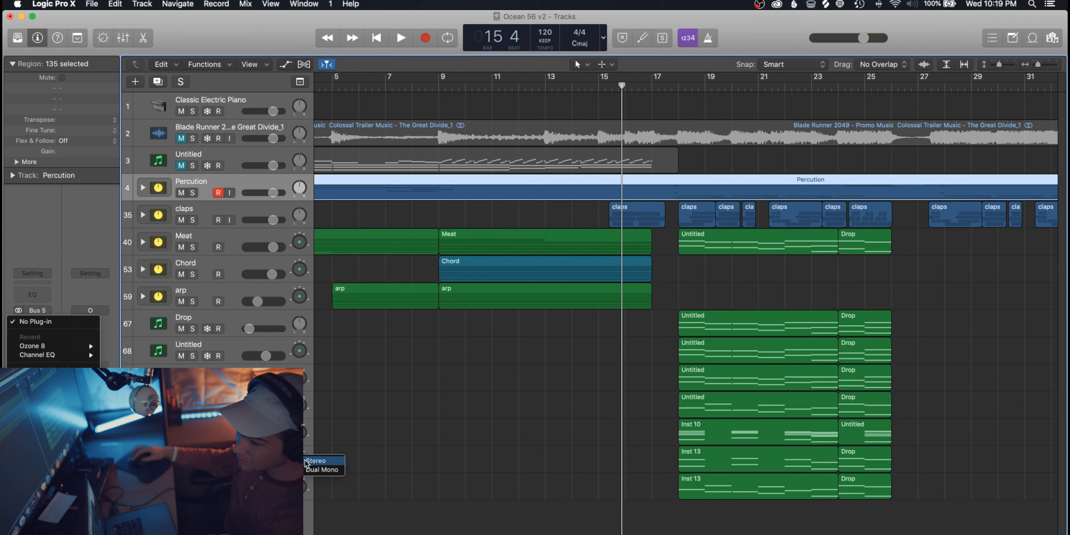
left_click(305, 461)
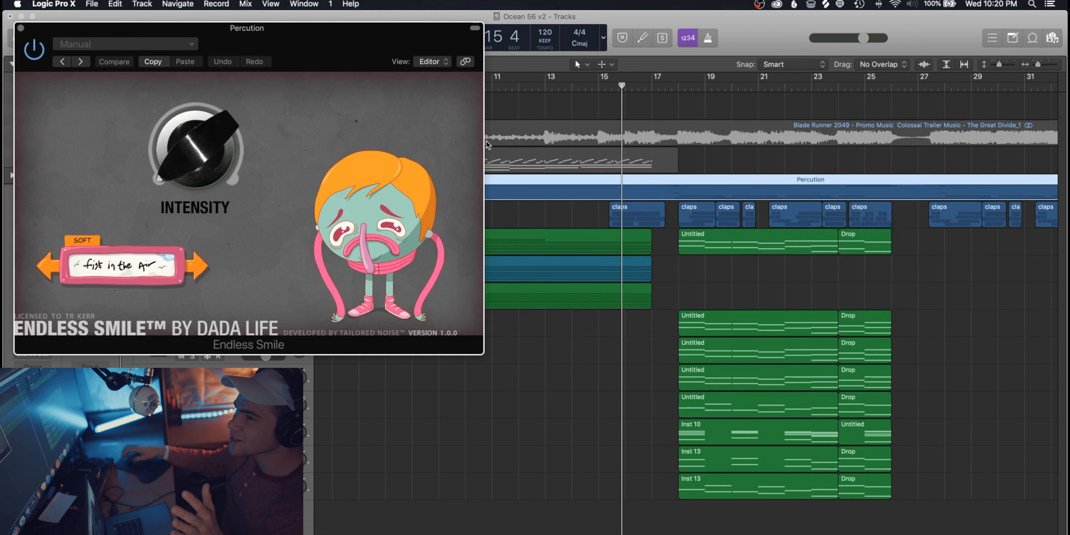
left_click_drag(363, 40, 724, 283)
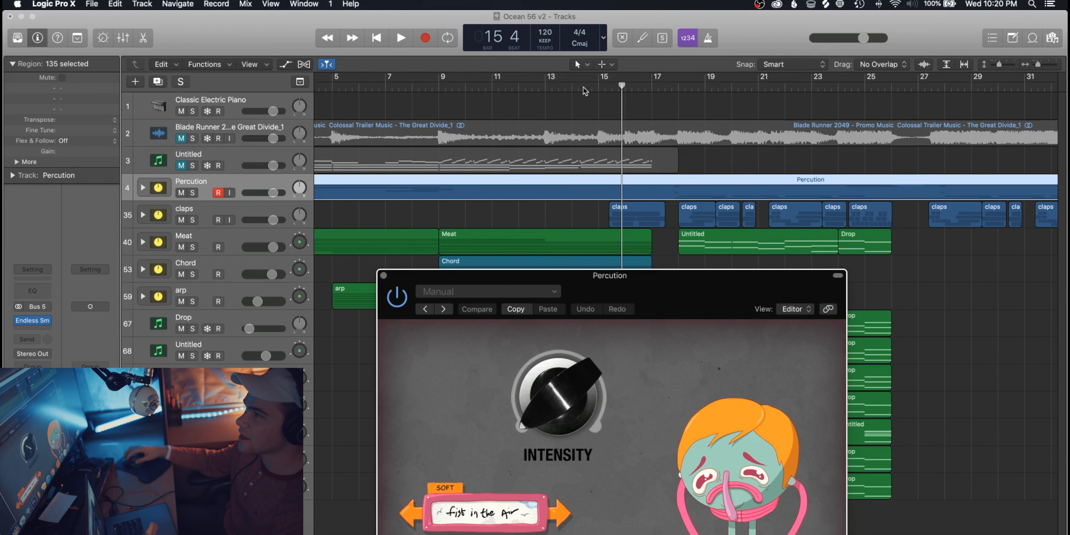
Place the playhead at bar 14, show track automation and set the Percution lane to the Endless Smile Intensity parameter
left_click(573, 86)
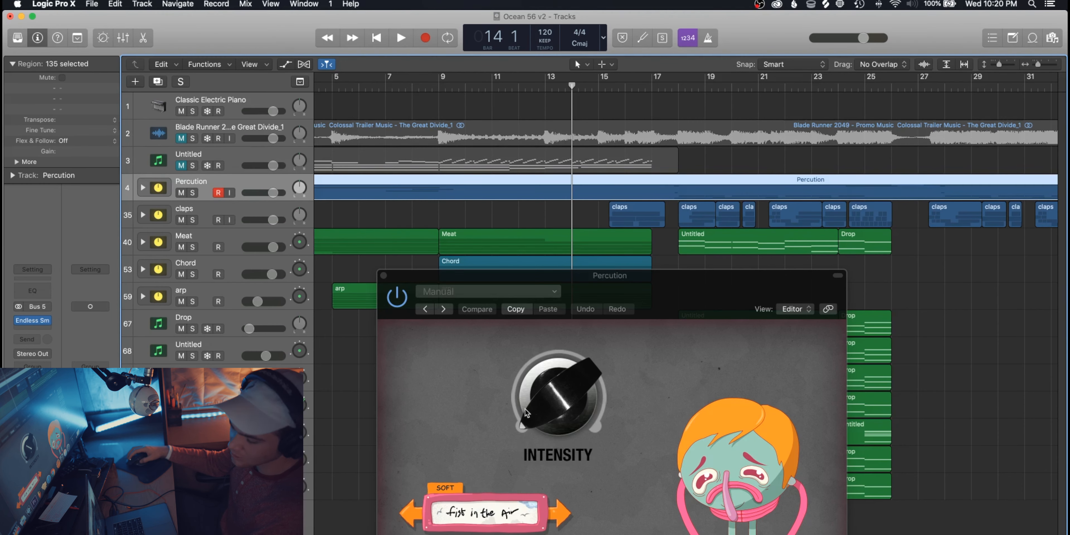
key("a")
left_click(253, 212)
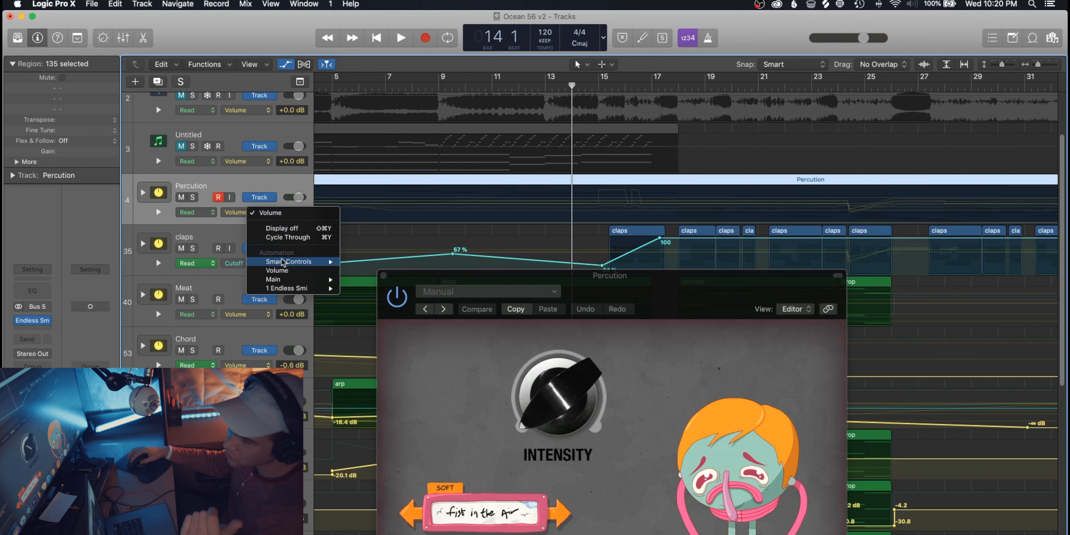
left_click(598, 151)
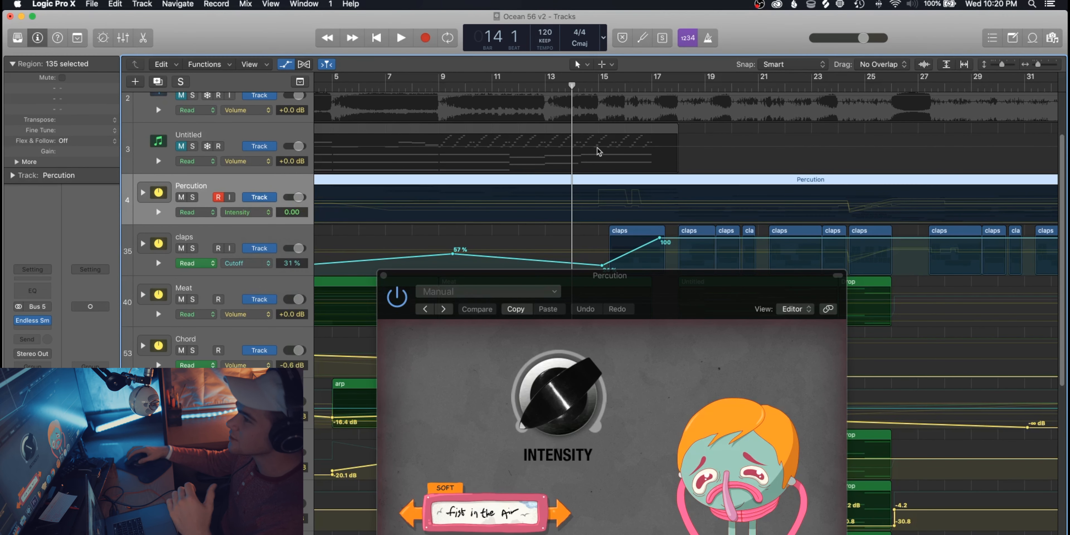
Draw an Intensity ramp on the Percution lane from 0.00 just after bar 13 to 0.65 at bar 17
left_click(571, 228)
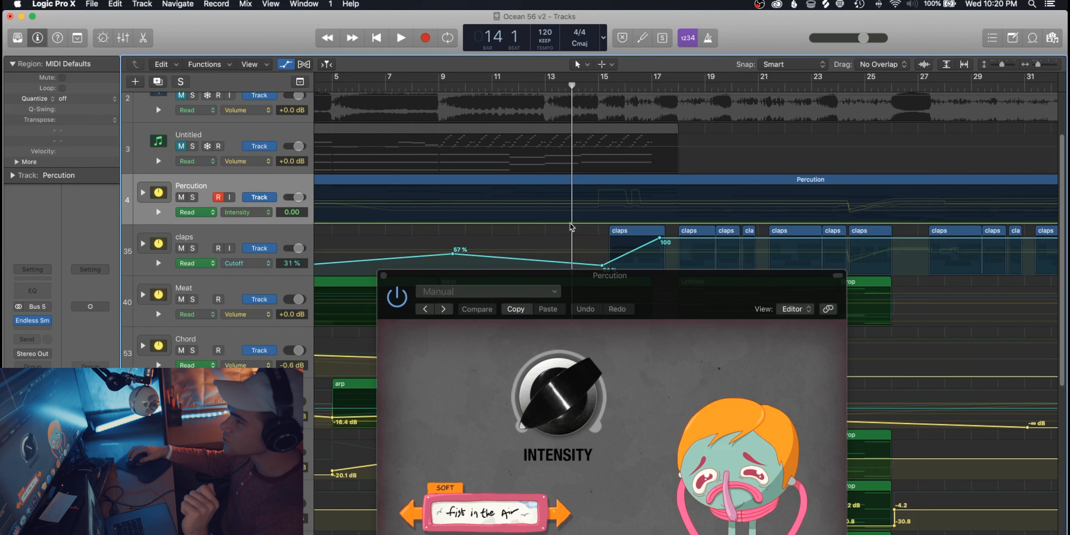
left_click(554, 223)
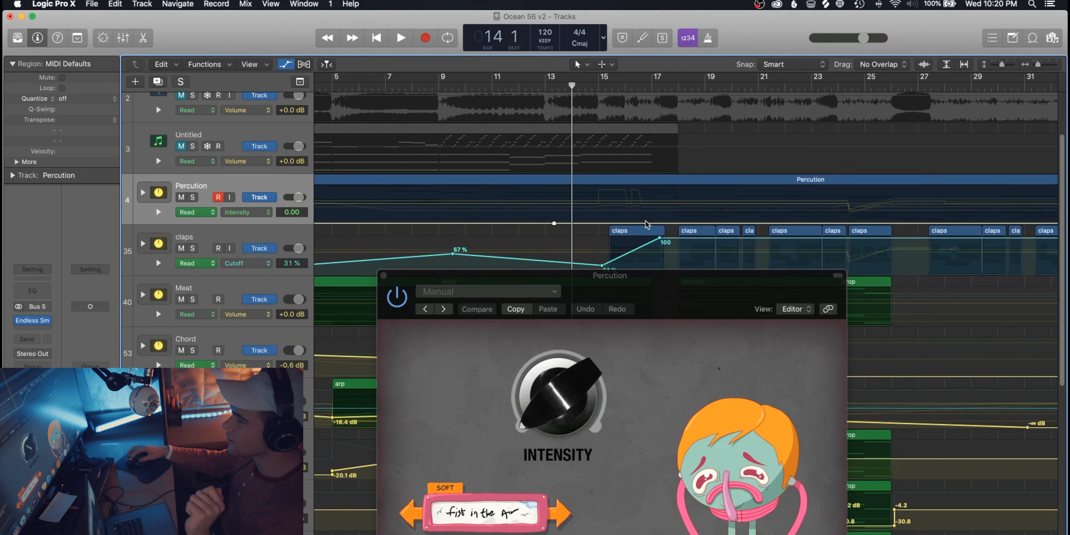
left_click(669, 223)
left_click_drag(669, 209, 654, 200)
Solo the Percution stack, play it from bar 13 and lower the Intensity ramp's end point to 0.50
left_click(193, 197)
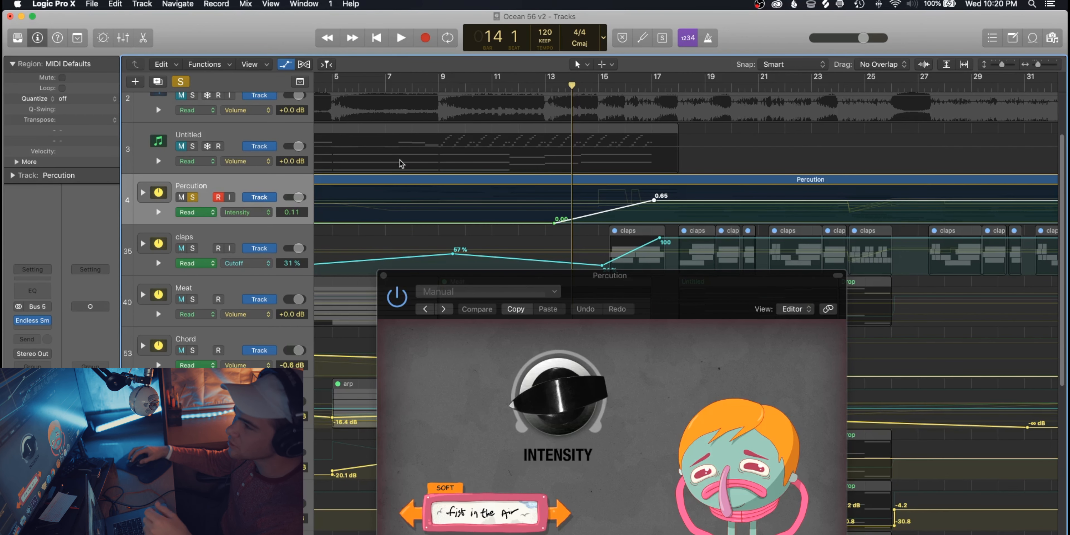
left_click(546, 86)
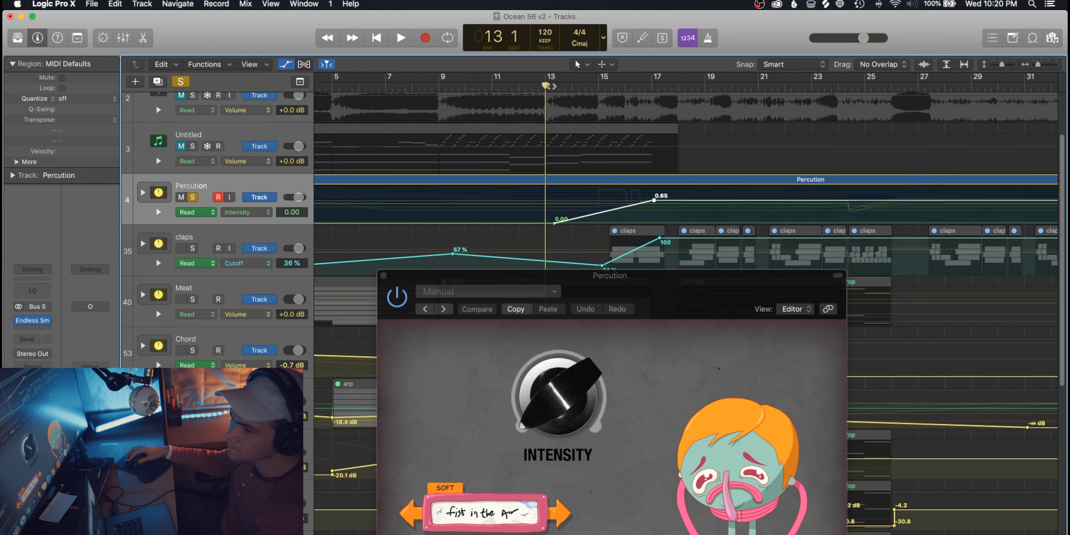
key("space")
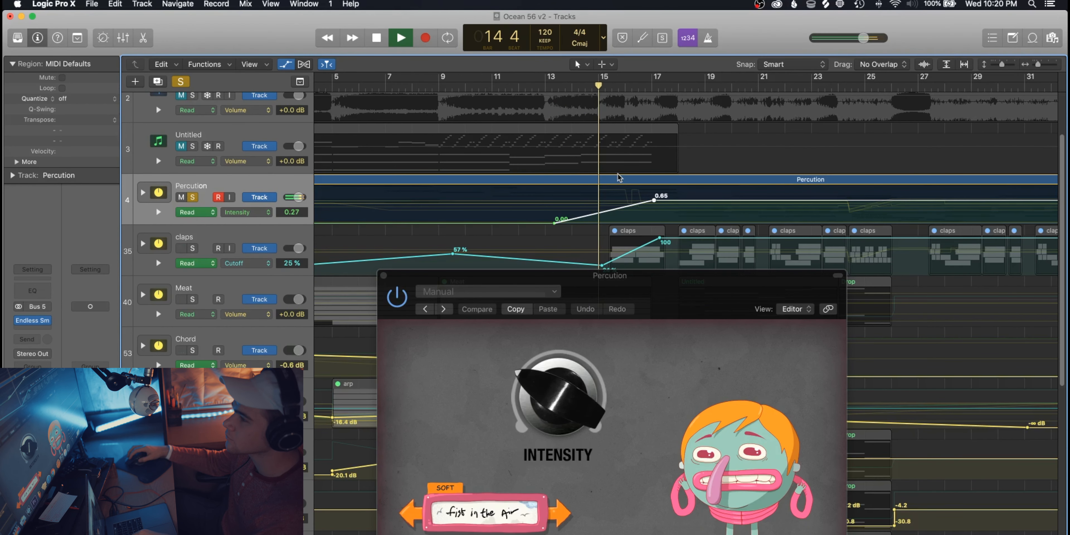
left_click_drag(654, 200, 654, 205)
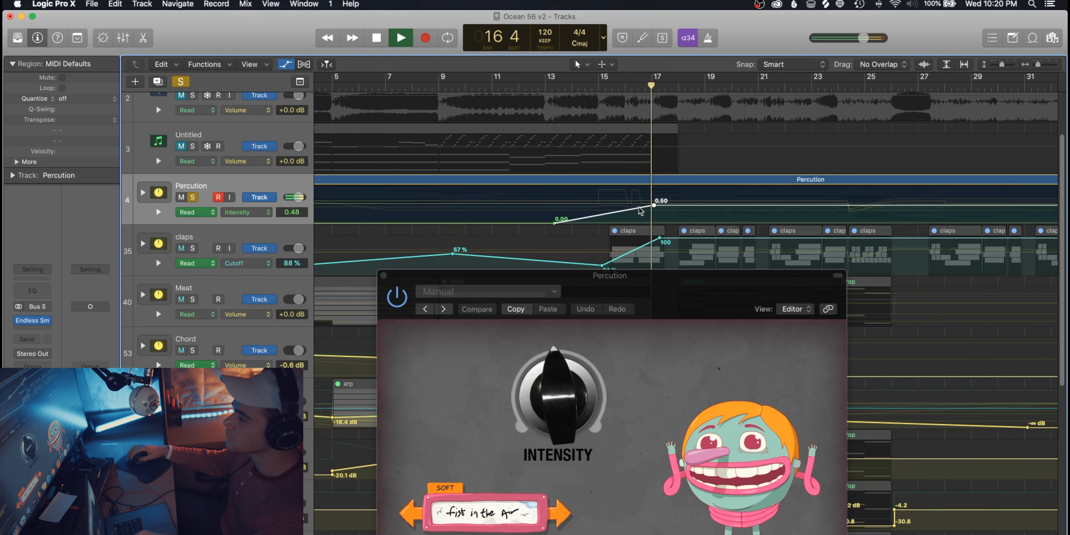
key("space")
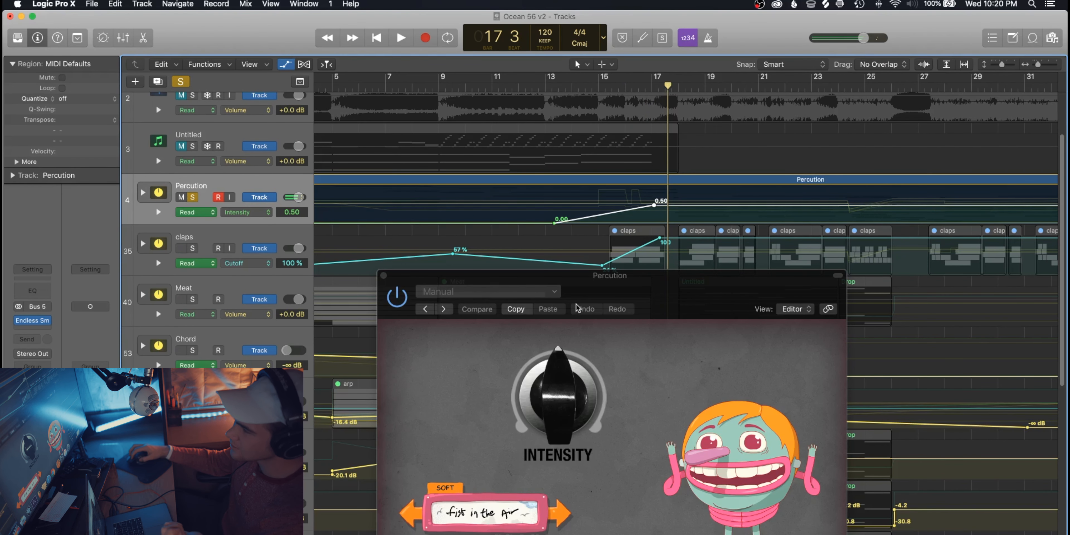
Change the Endless Smile preset to Dada Dynamite and reposition the plug-in window below the Percution lane
left_click_drag(577, 308, 588, 268)
left_click(572, 473)
left_click(572, 472)
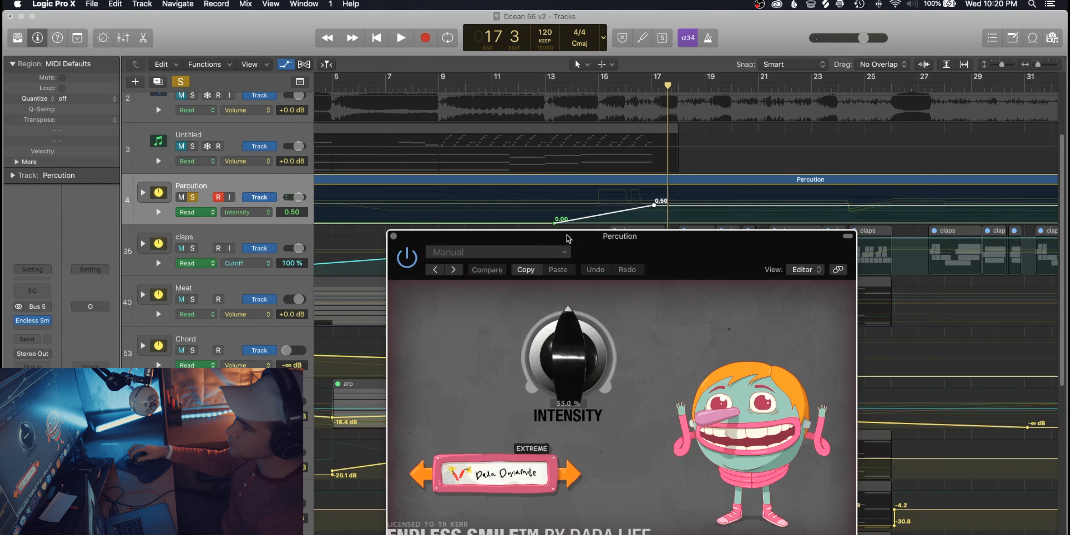
left_click_drag(566, 237, 568, 260)
Replay the soloed Percution stack from bar 13 beat 2 and lower the Intensity ramp's end point to 0.37
double_click(554, 84)
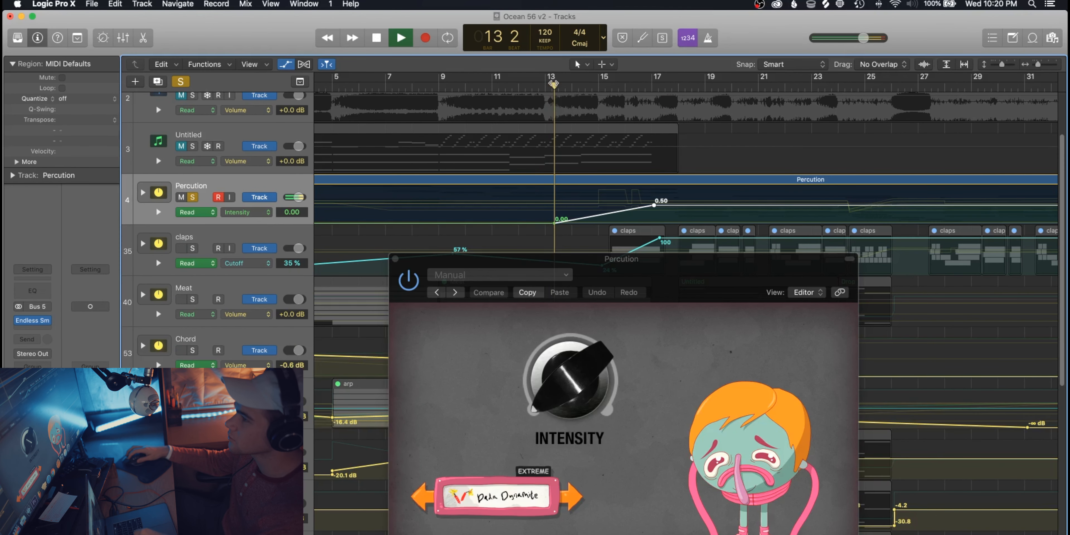
left_click_drag(654, 205, 653, 210)
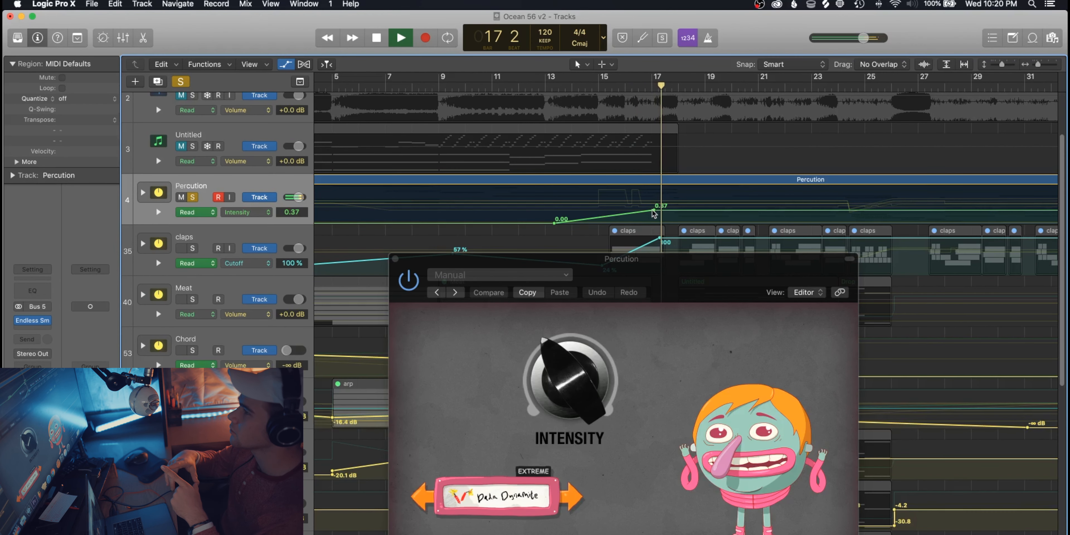
key("space")
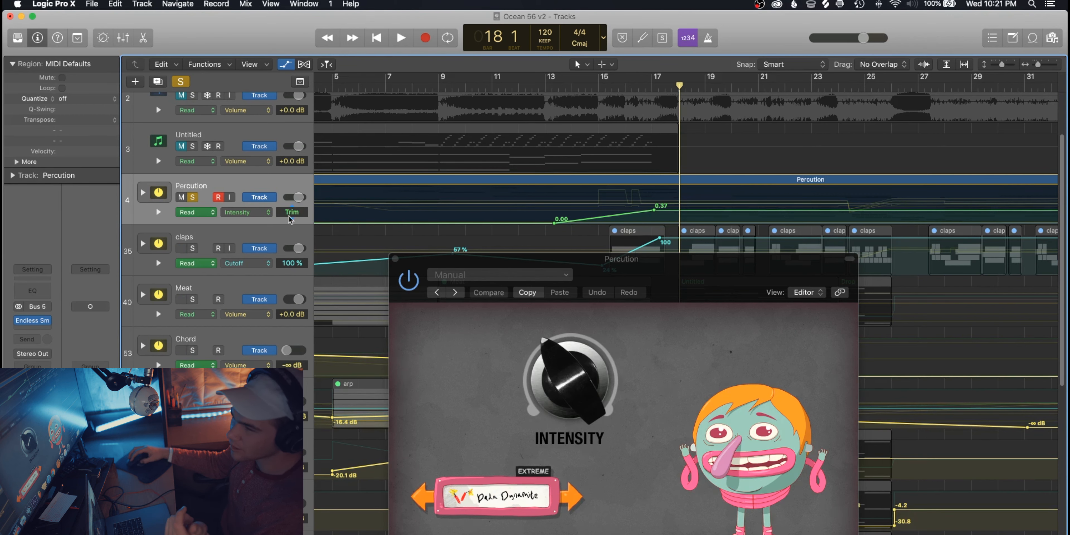
Unsolo the Percution stack and play the full mix from around bar 14 to hear Endless Smile in context
left_click(191, 198)
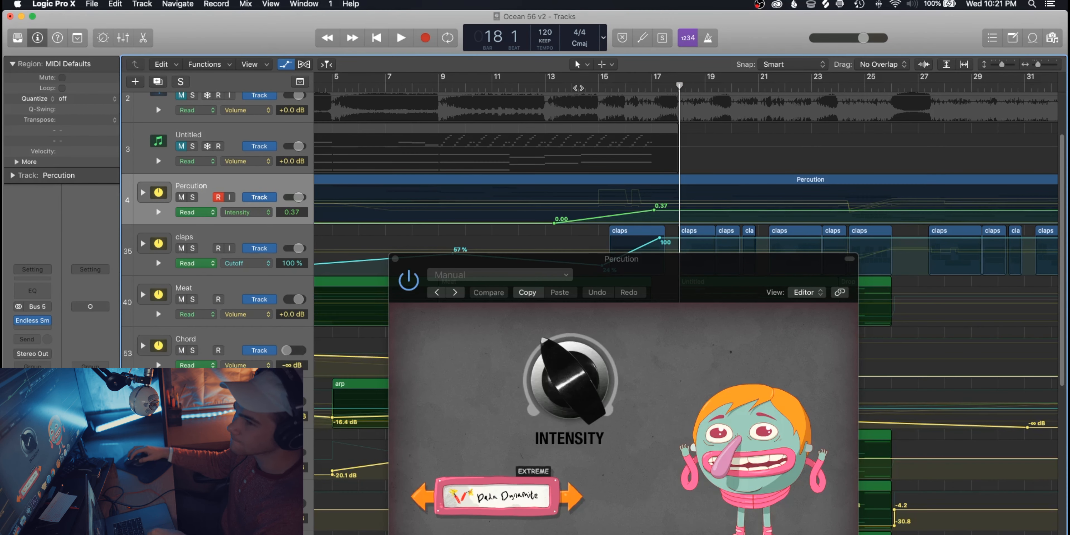
left_click(577, 88)
key("space")
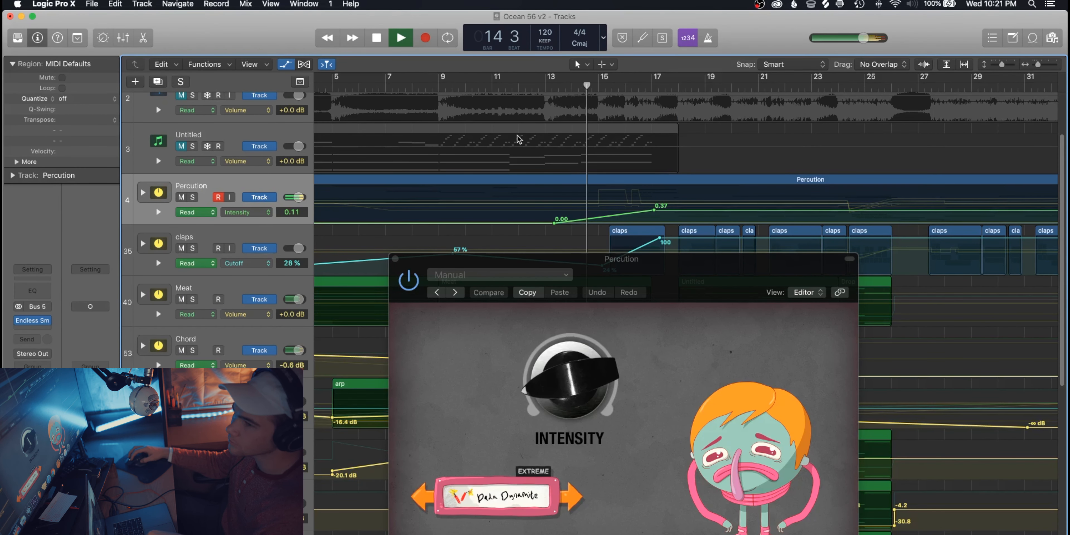
key("space")
Bypass Endless Smile, solo the Percution stack and play it from bar 14 to hear the build without the effect
left_click(410, 283)
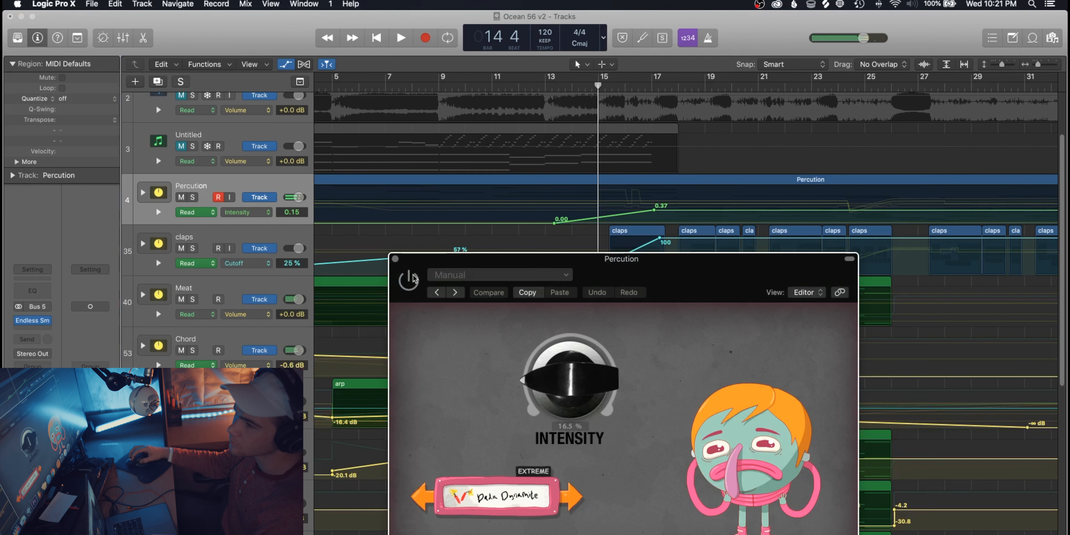
left_click(573, 87)
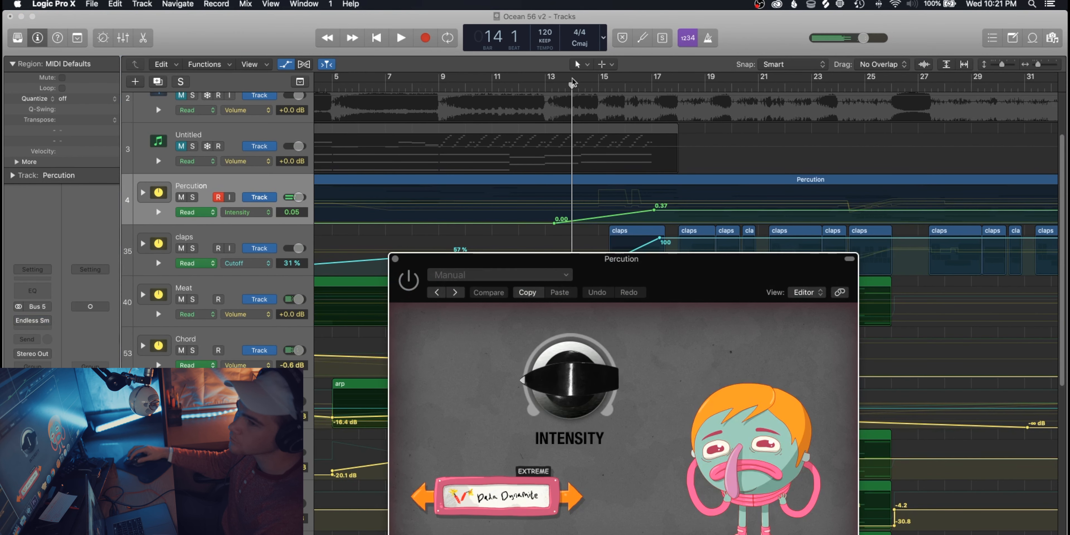
left_click(193, 198)
key("space")
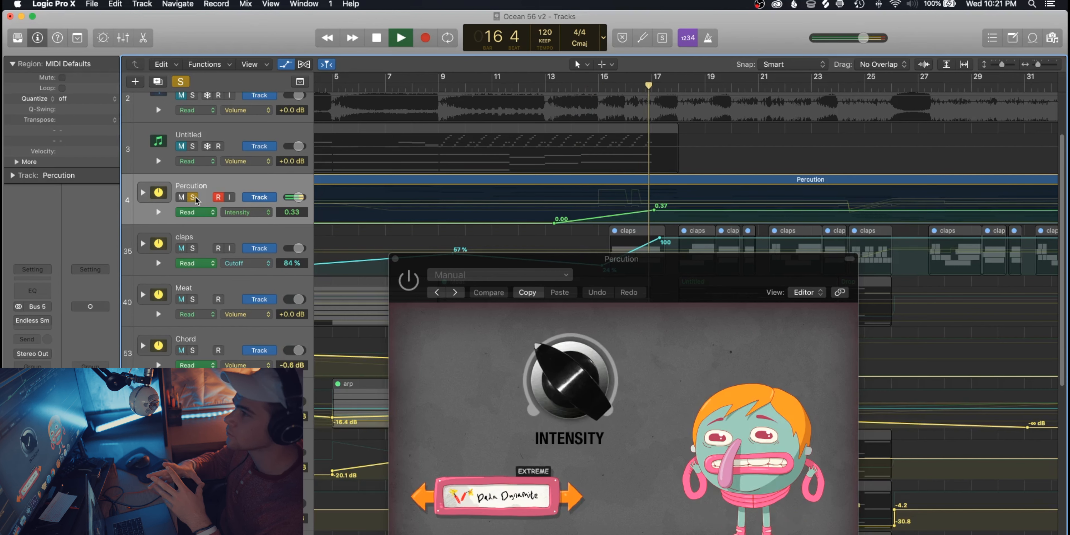
key("space")
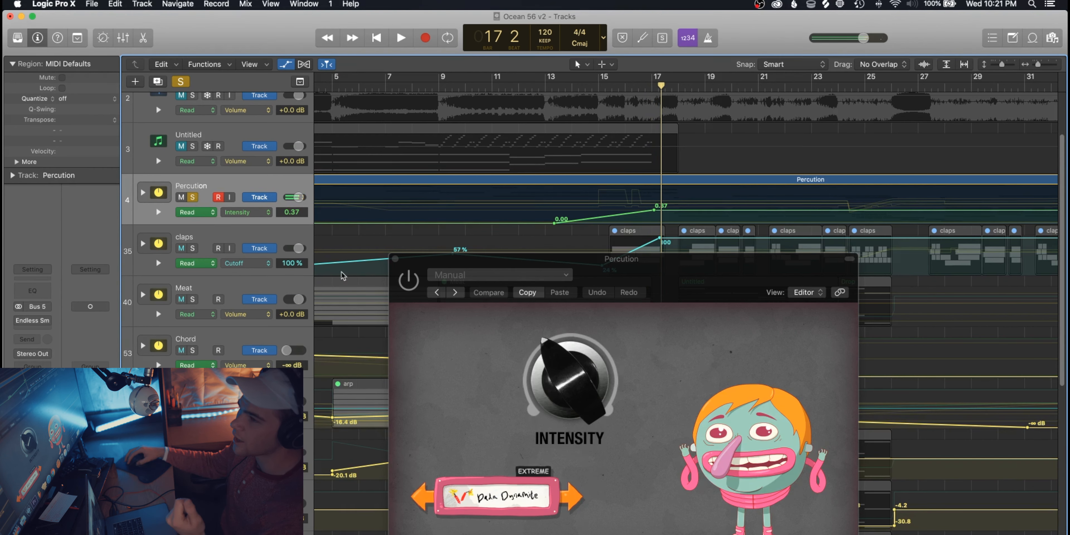
Re-enable Endless Smile, replay the soloed Percution stack from around bar 13 for comparison and close the plug-in window
left_click(406, 280)
left_click(406, 280)
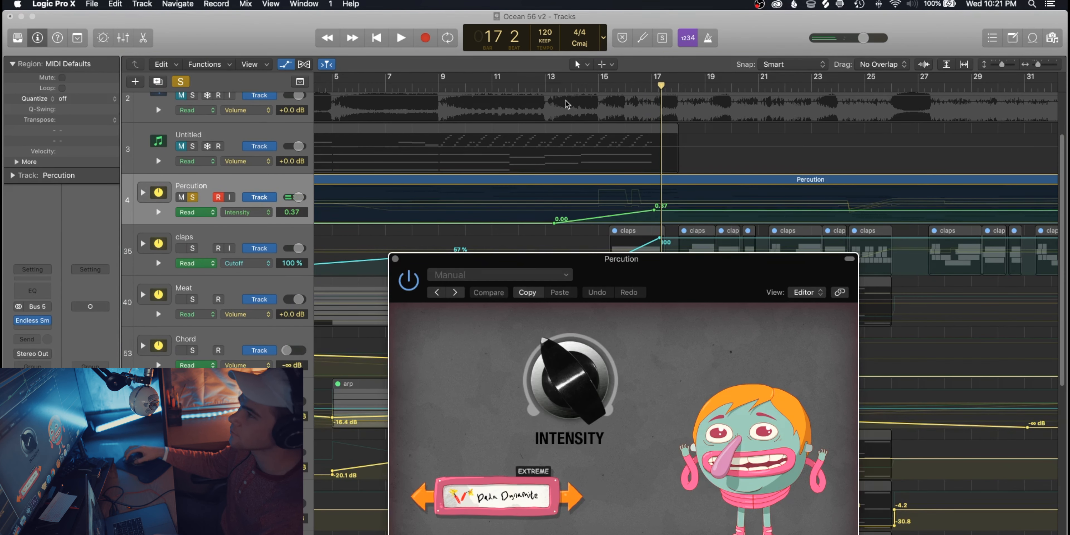
double_click(557, 88)
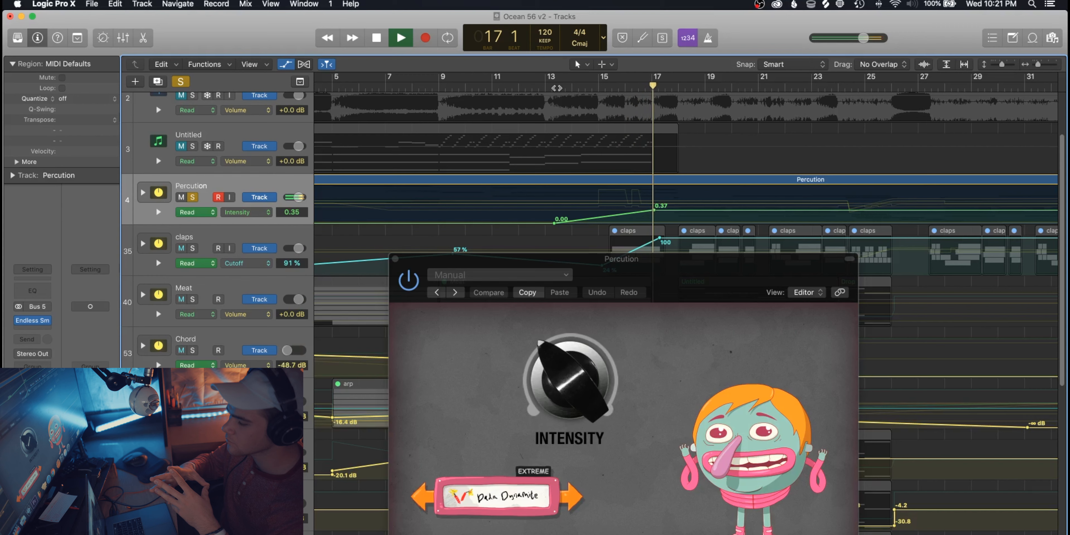
key("space")
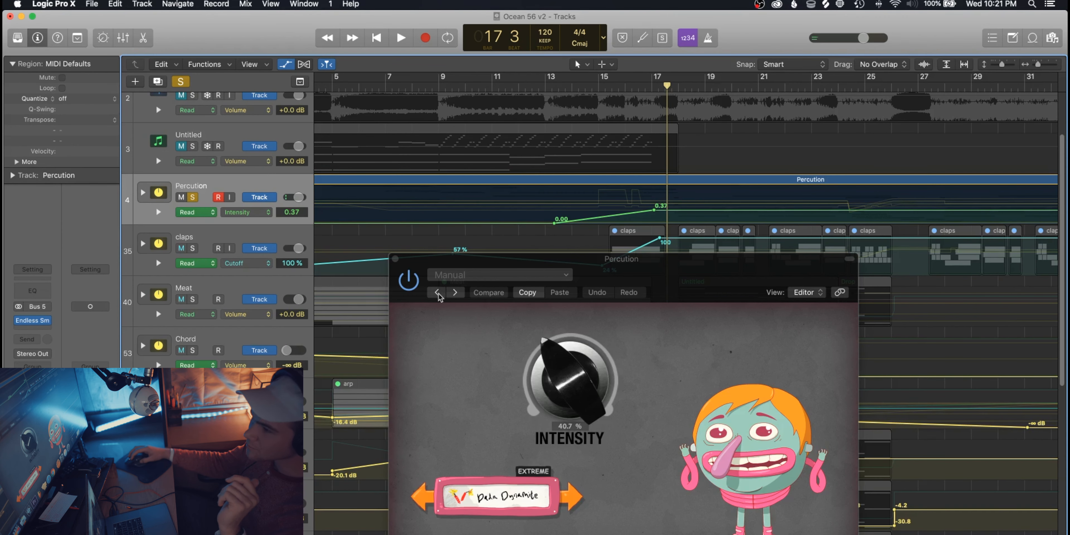
left_click(396, 259)
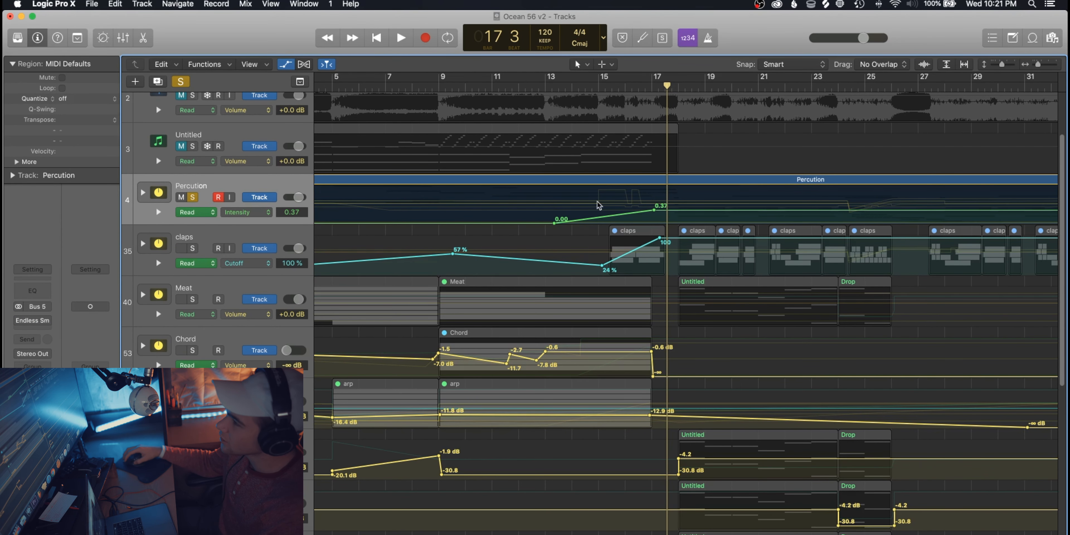
Remove the Intensity ramp's end point, then delete the Percution stack and confirm erasing its automation data
left_click(655, 211)
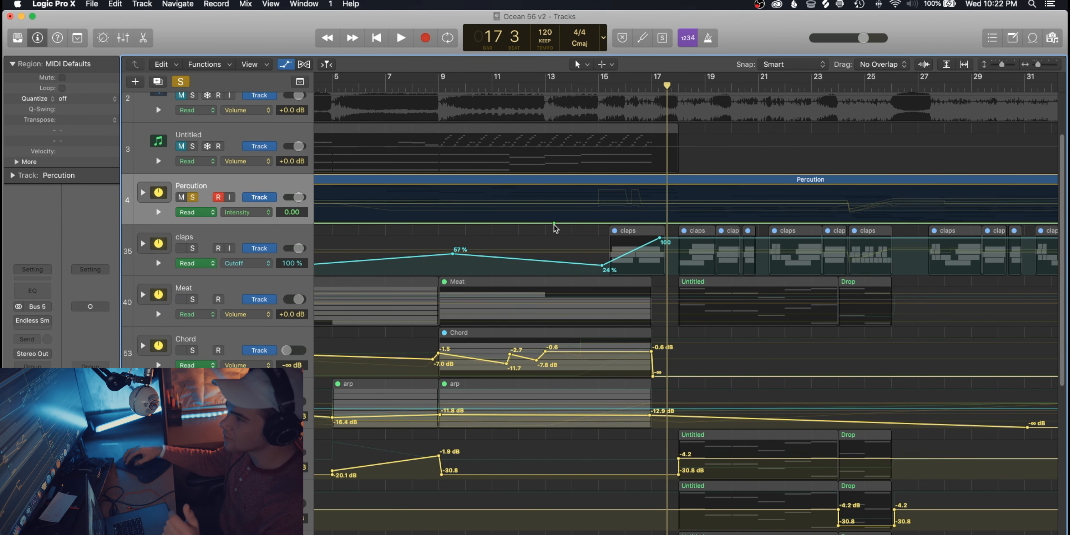
key("super+BackSpace")
left_click(631, 193)
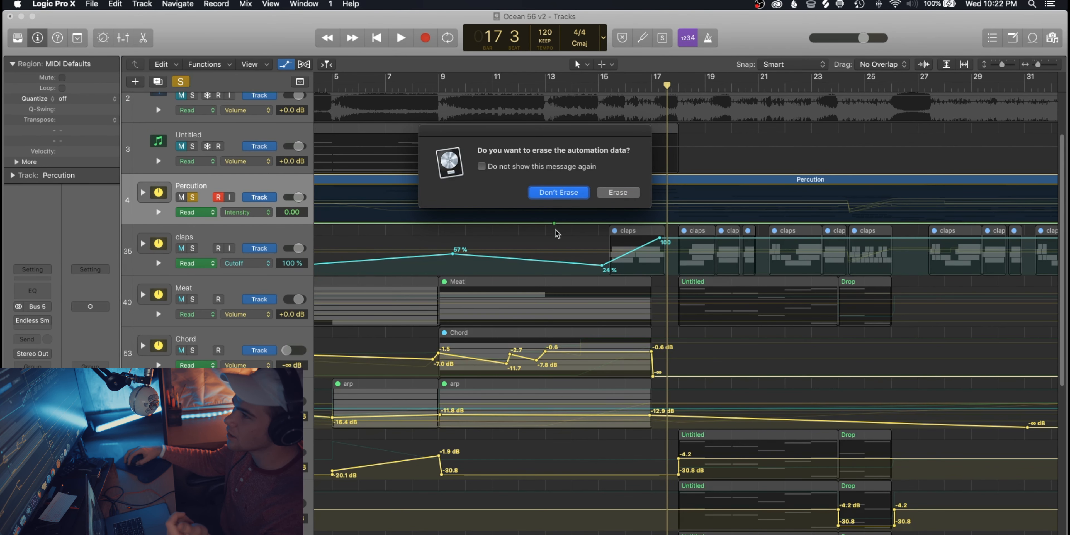
key("Return")
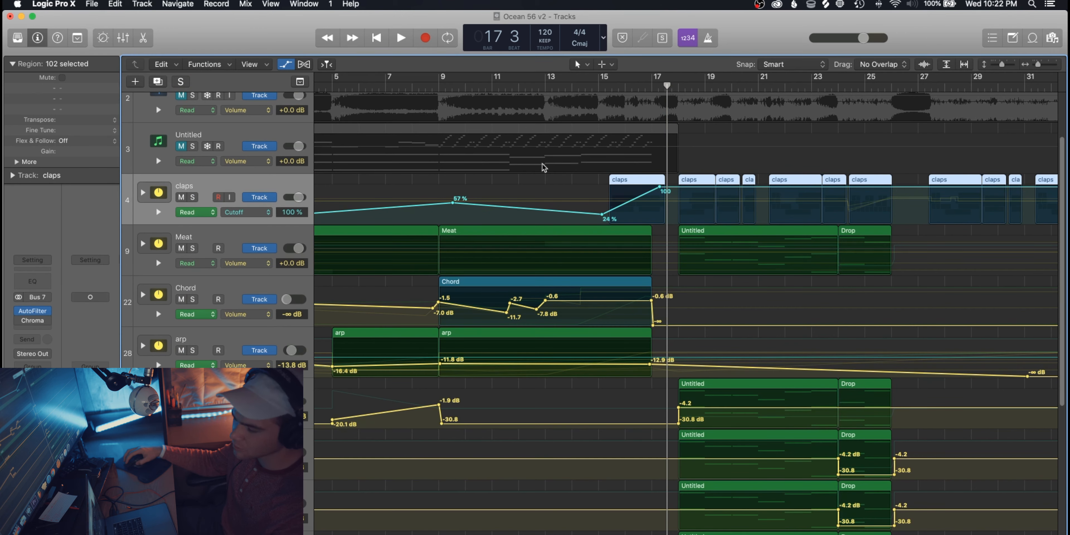
Undo the deletion of the Percution stack, unsolo the stack and hide the track automation
key("super+z")
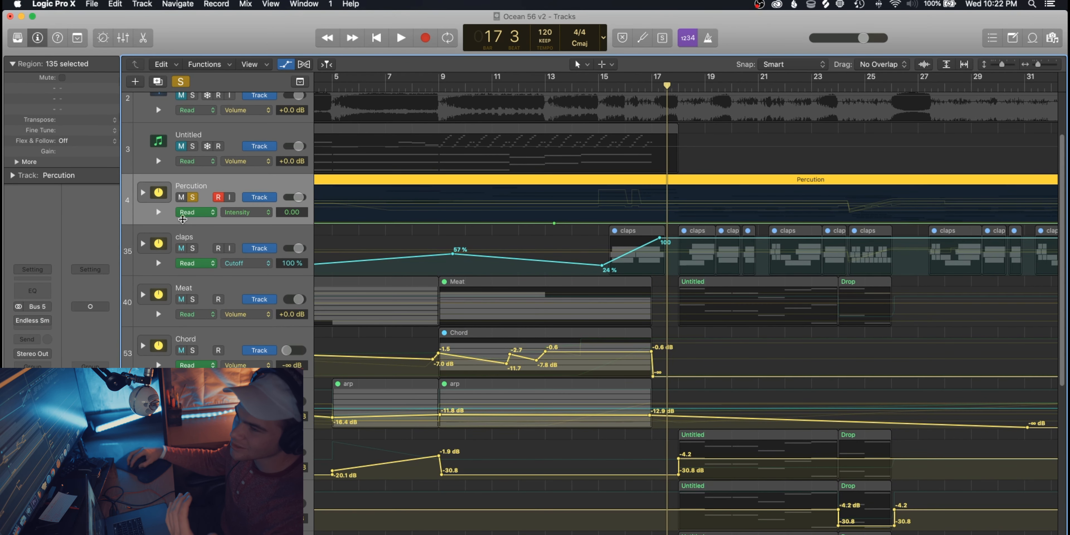
left_click(192, 197)
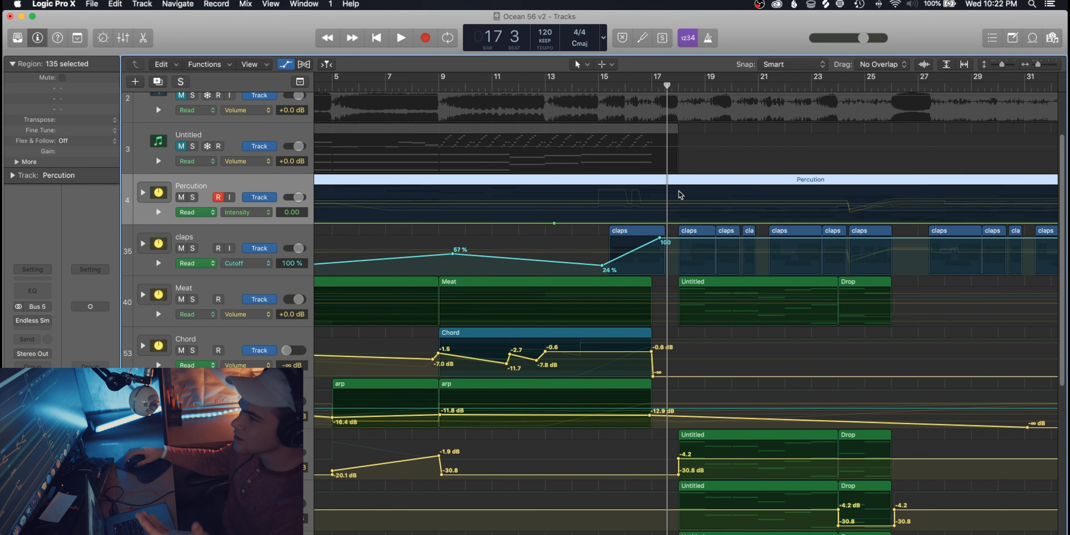
scroll(680, 194, "down", 3)
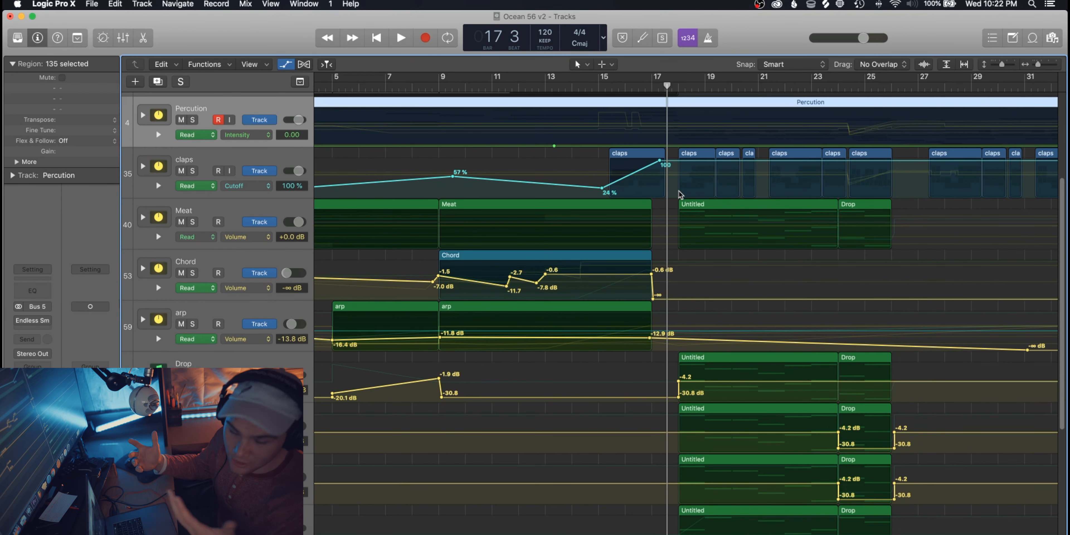
scroll(647, 221, "up", 4)
key("a")
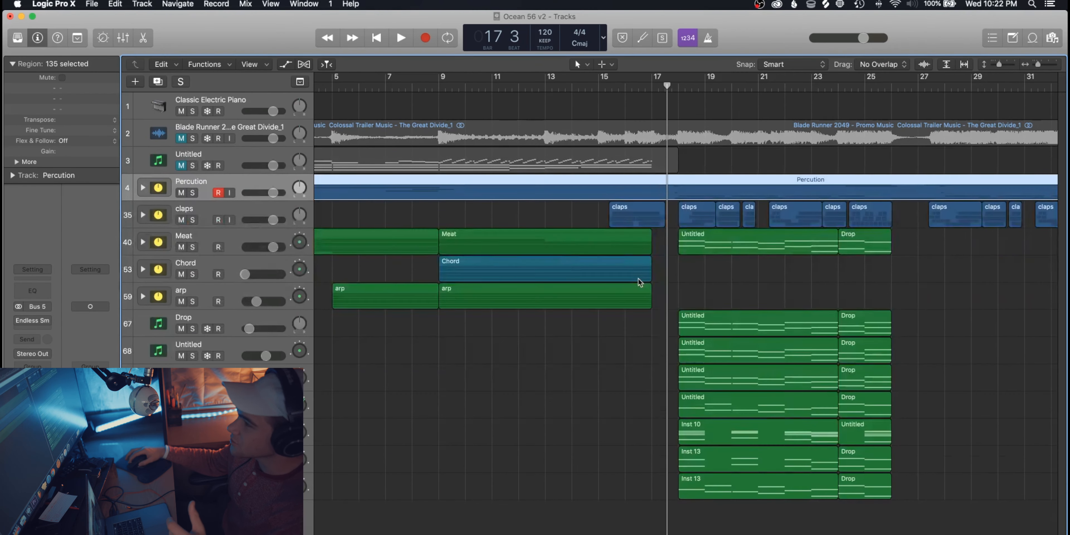
Expand the claps stack, play the full mix from bar 15 and reposition the stopped playhead around bar 16
left_click(142, 215)
left_click_drag(650, 88, 603, 87)
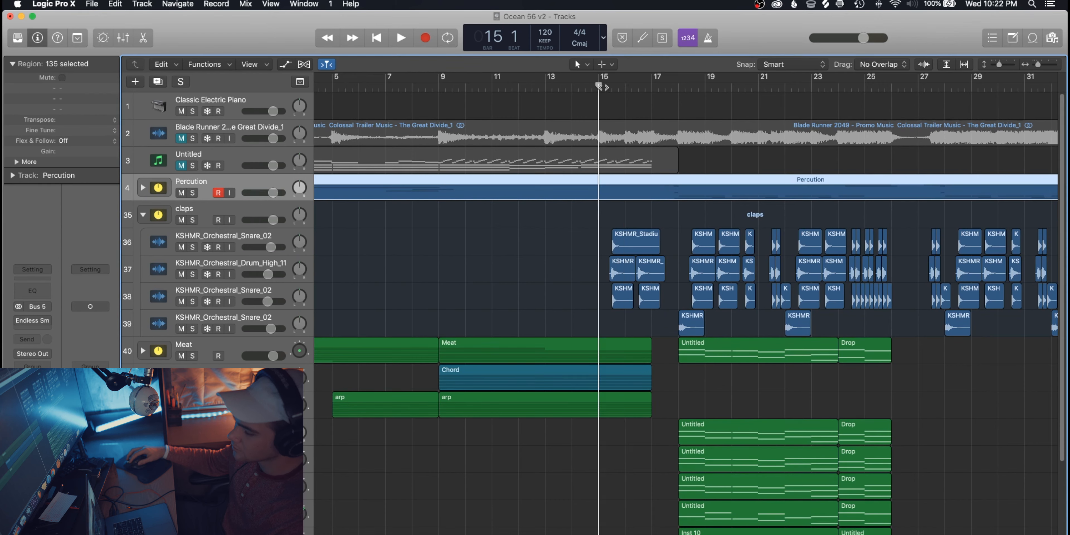
key("space")
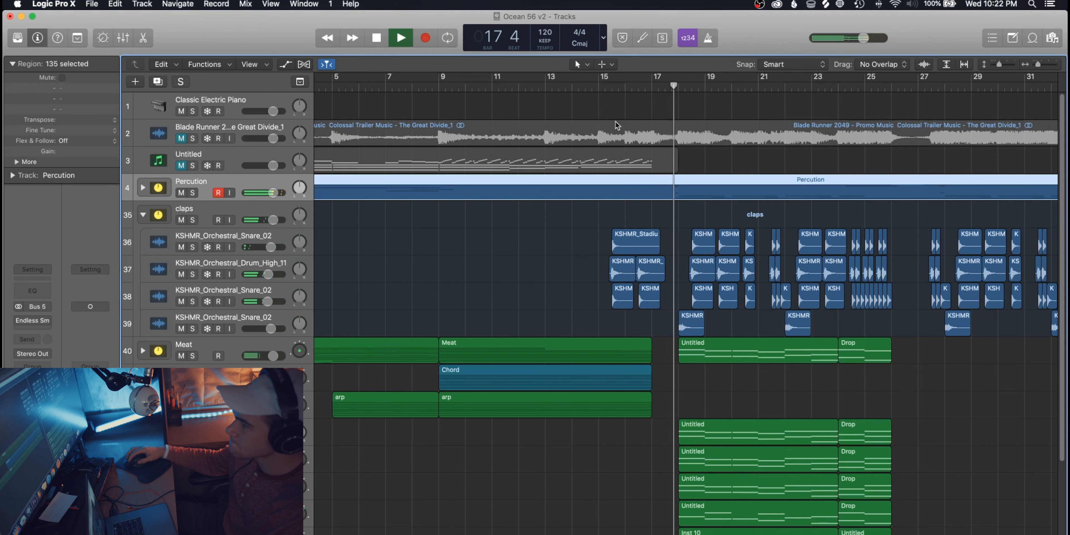
key("space")
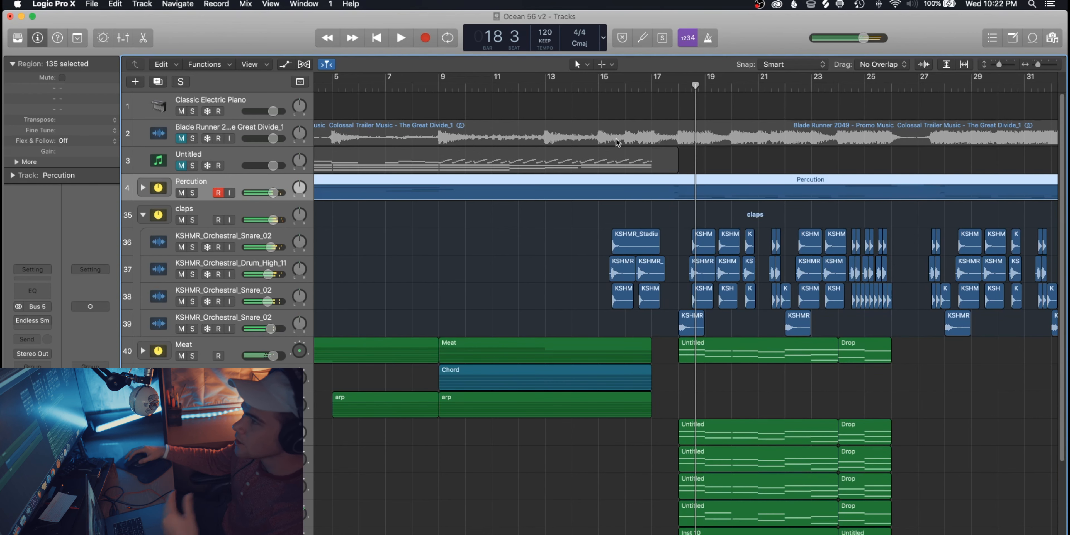
left_click_drag(619, 85, 636, 88)
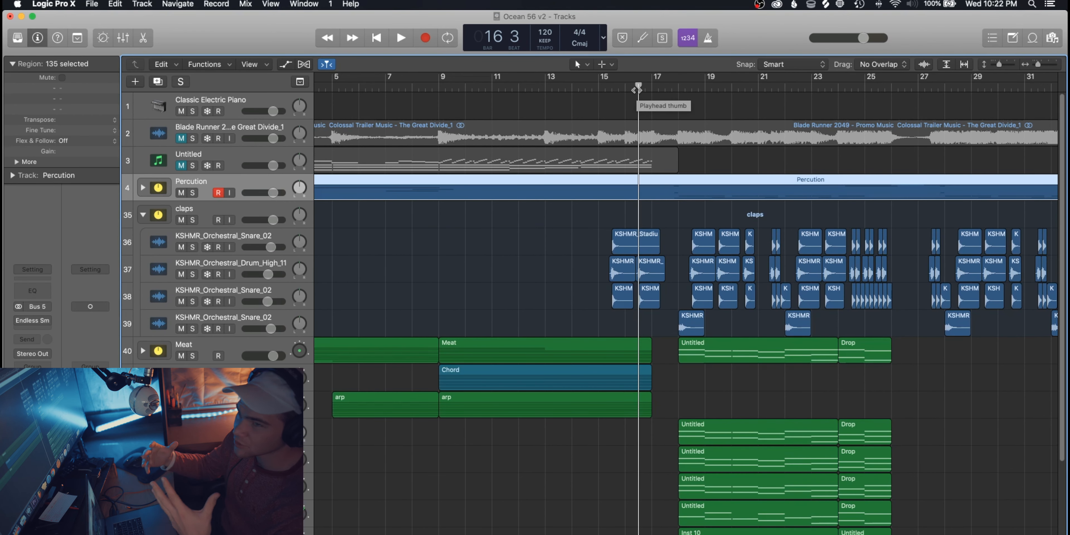
Make the project full screen, inspect Channel EQ, Compressor and ValhallaRoom on KSHMR_Orchestral_Drum_High_11, and close the plug-in windows
left_click(34, 16)
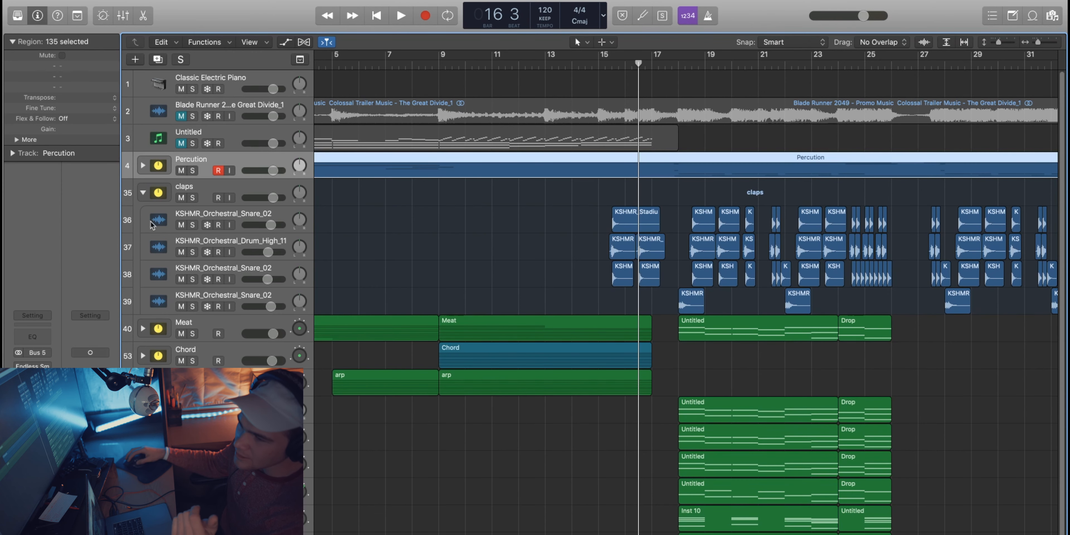
left_click(153, 229)
left_click(157, 240)
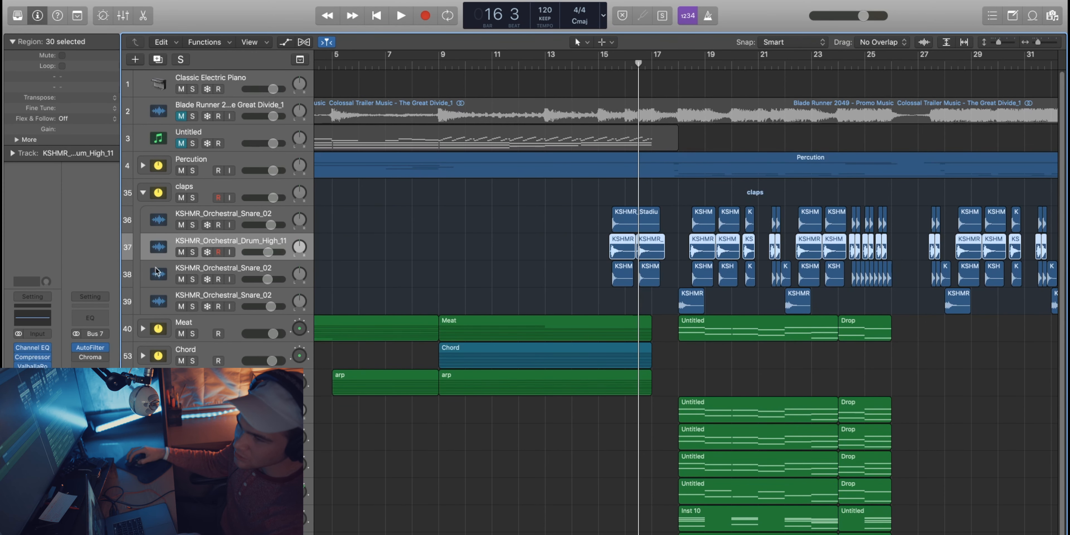
left_click(33, 349)
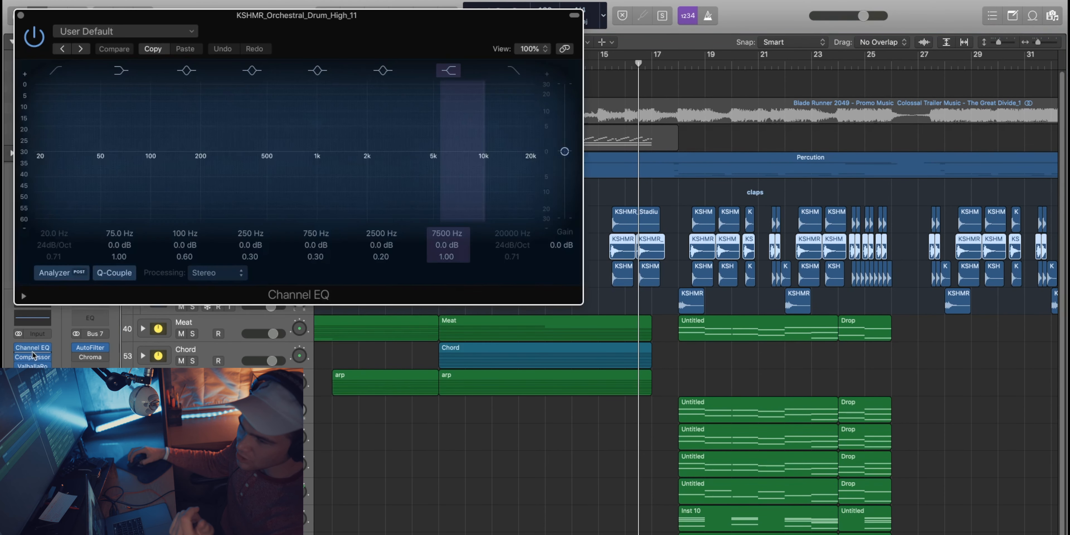
left_click(35, 359)
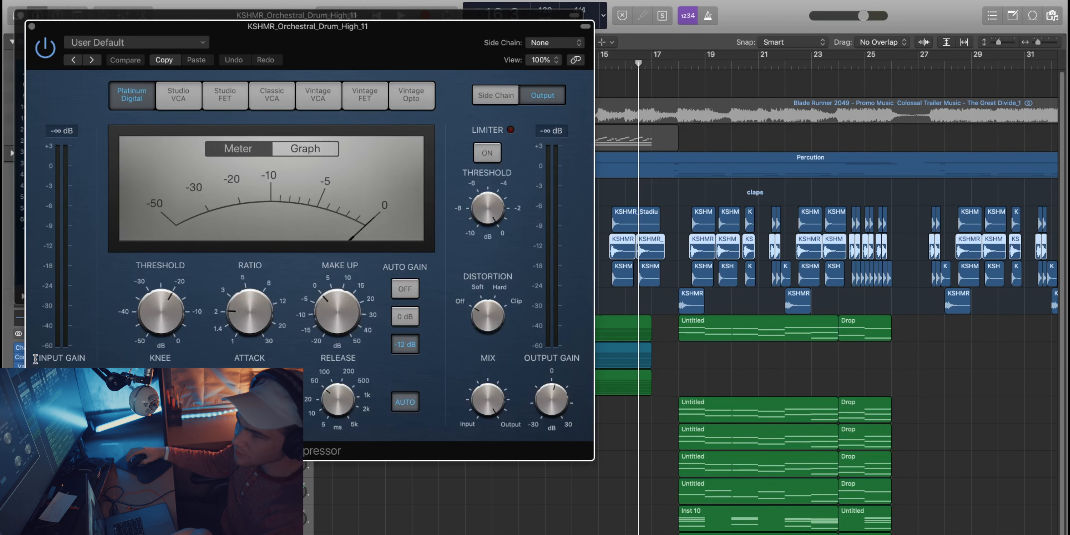
left_click_drag(428, 33, 612, 41)
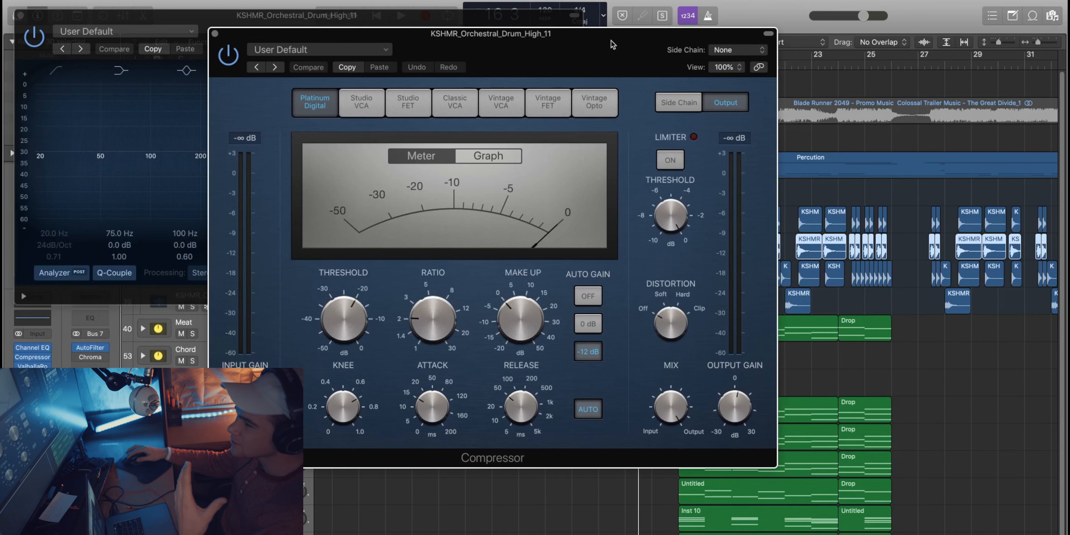
left_click(33, 367)
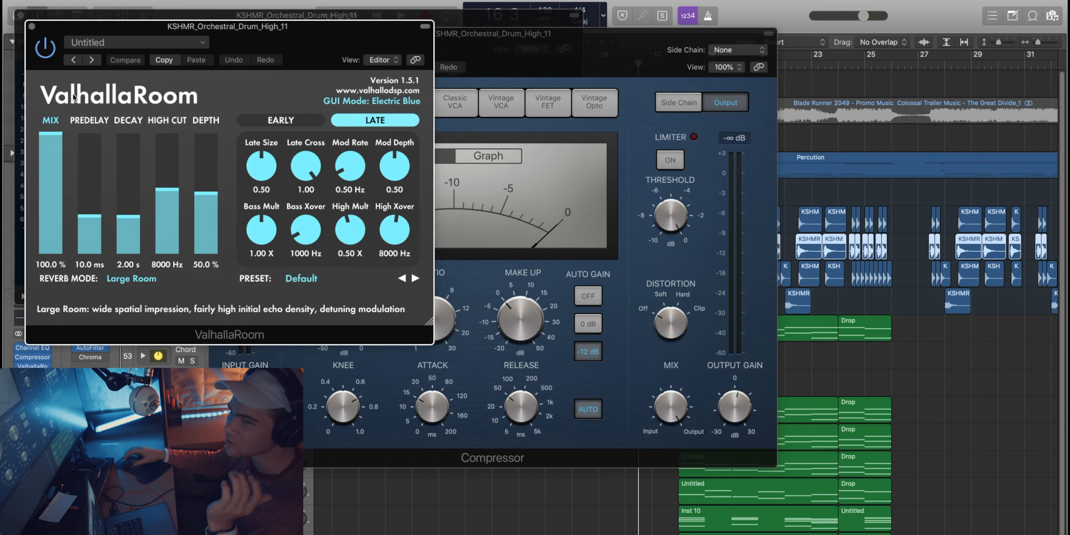
left_click(32, 27)
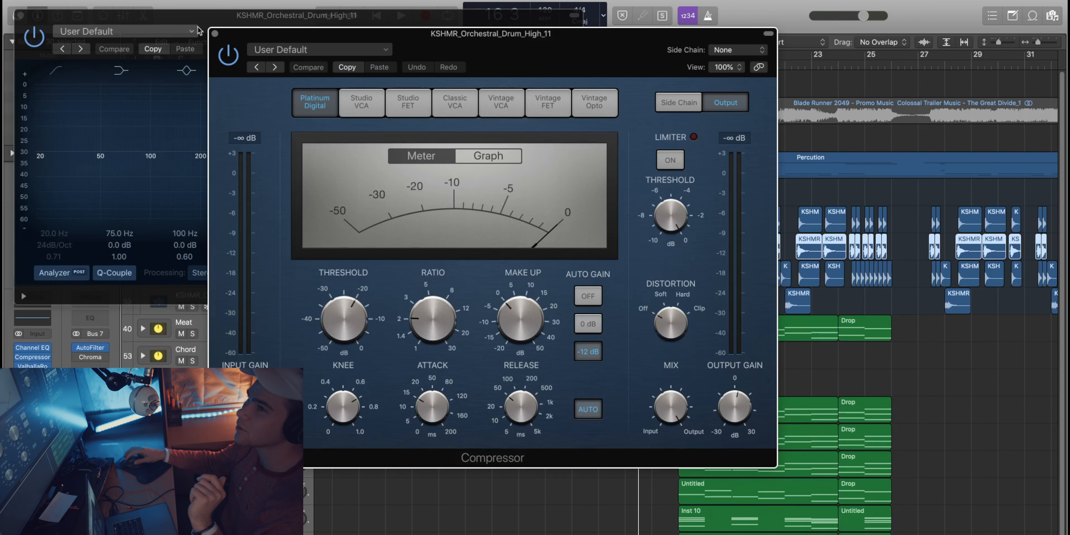
left_click(215, 33)
left_click(21, 16)
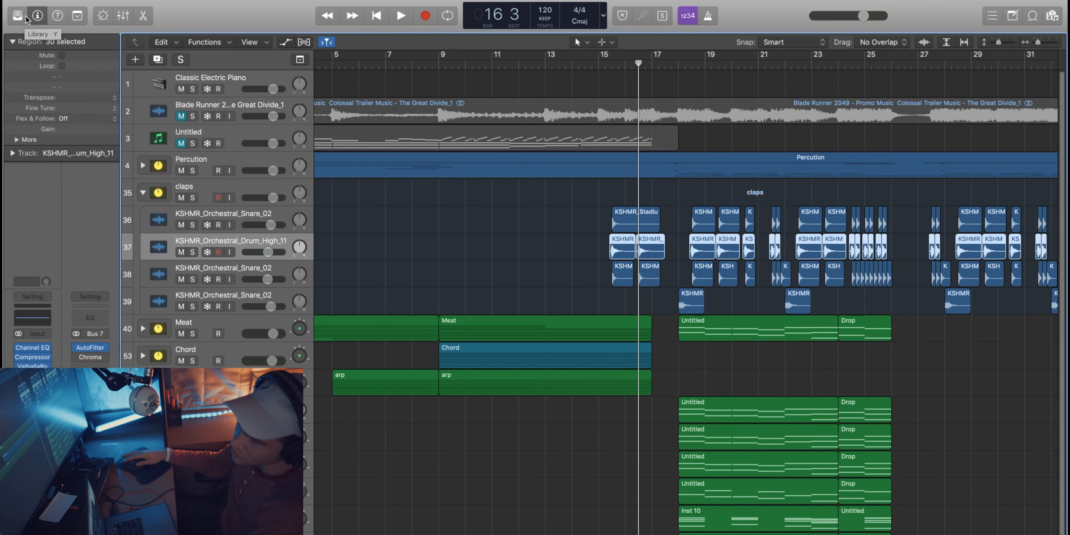
Collapse the claps stack and expand the Chord and Meat stacks to show their instrument tracks
left_click(143, 193)
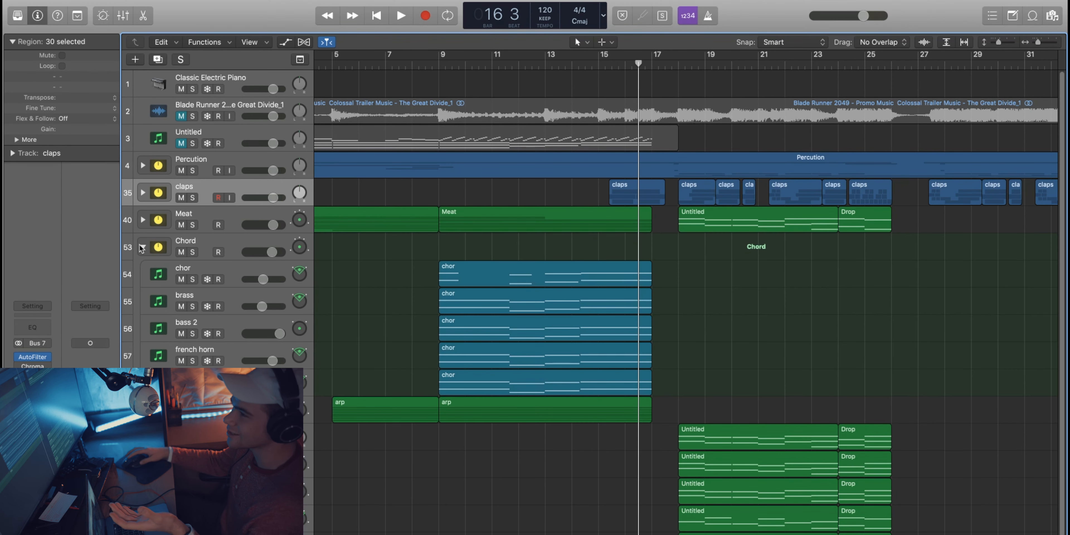
left_click(453, 330)
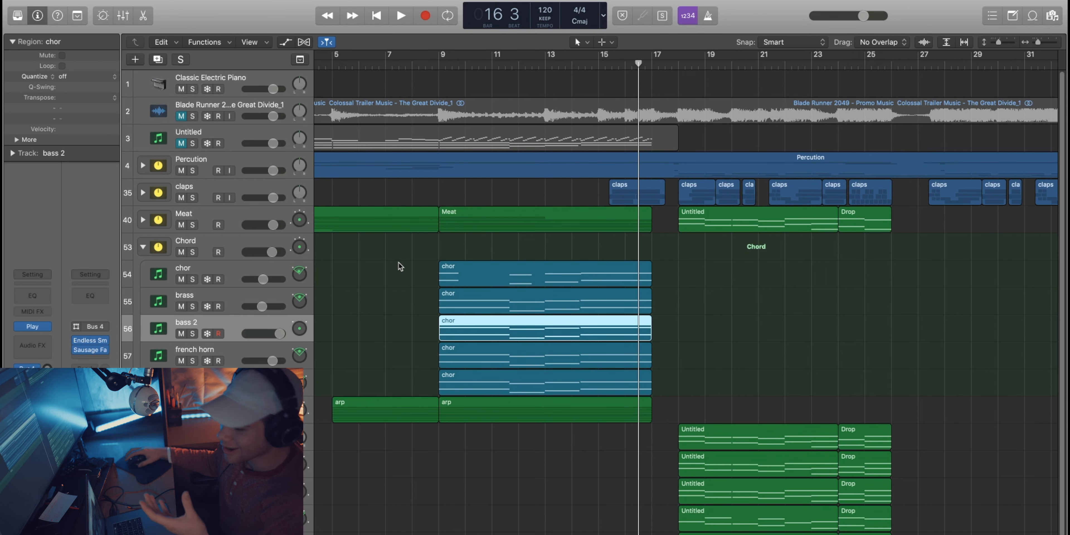
left_click(143, 220)
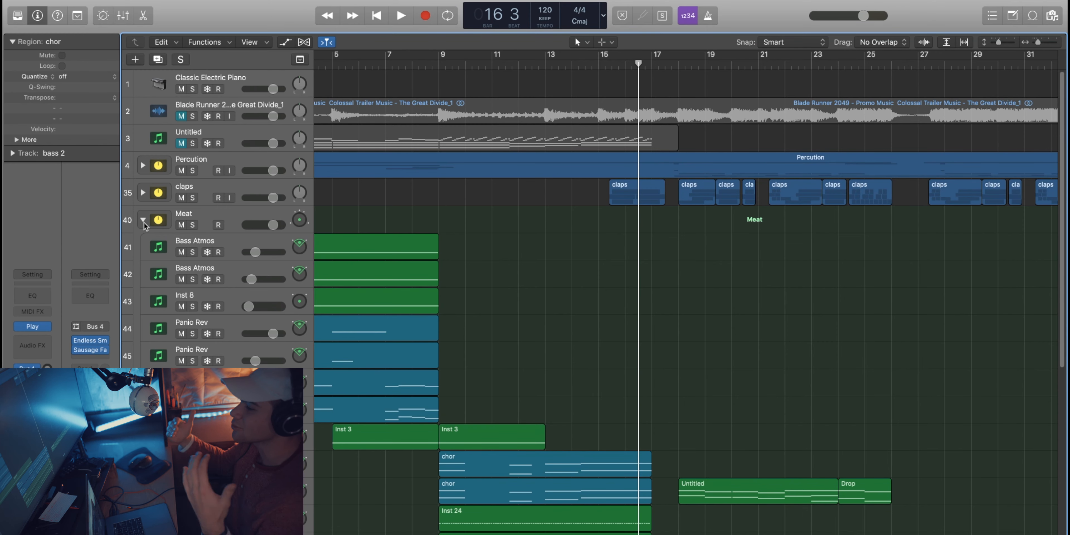
Solo the Meat, Percution and claps stacks and place the playhead just before bar 1
scroll(403, 83, "left", 5)
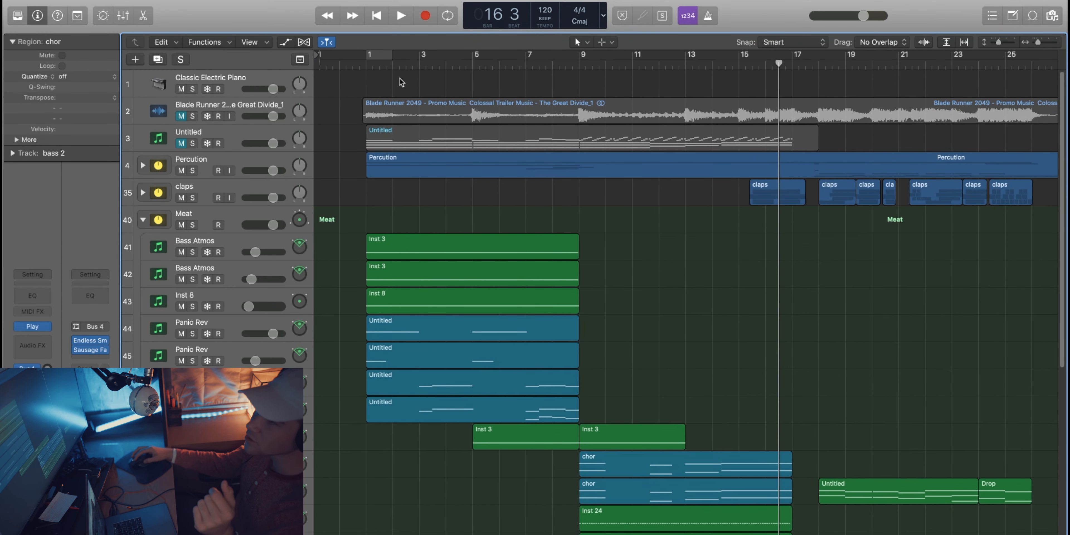
key("Return")
left_click(192, 224)
key("space")
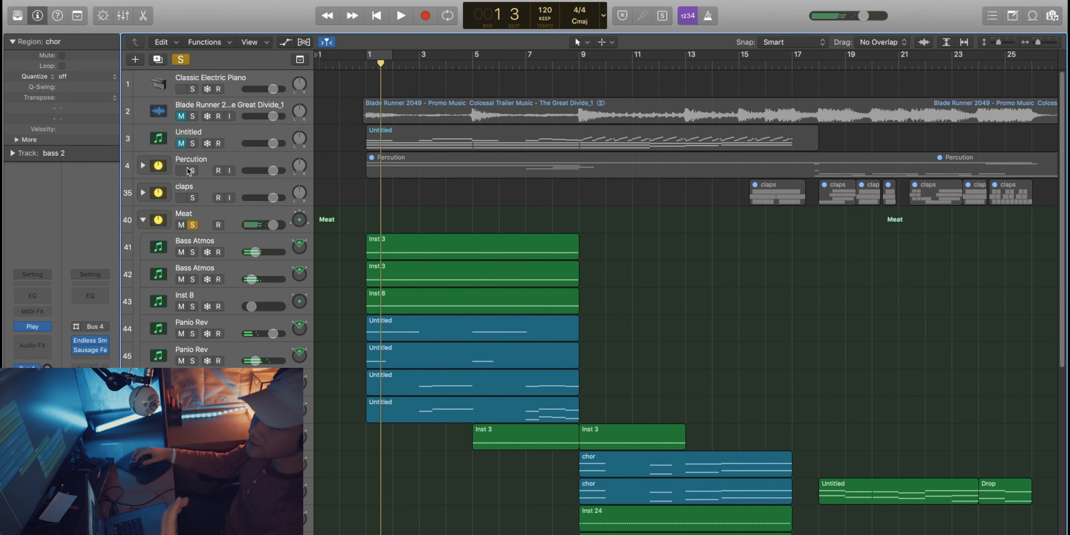
left_click(190, 170)
left_click(192, 198)
left_click(351, 66)
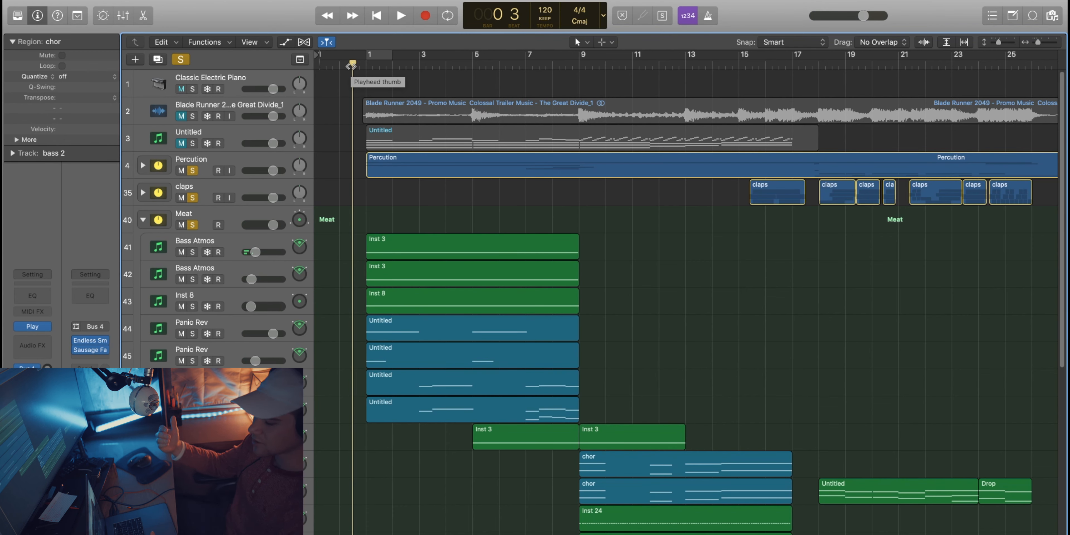
Play the soloed stacks from before bar 1 to bar 17 while looking through the tracks in the Meat stack
key("space")
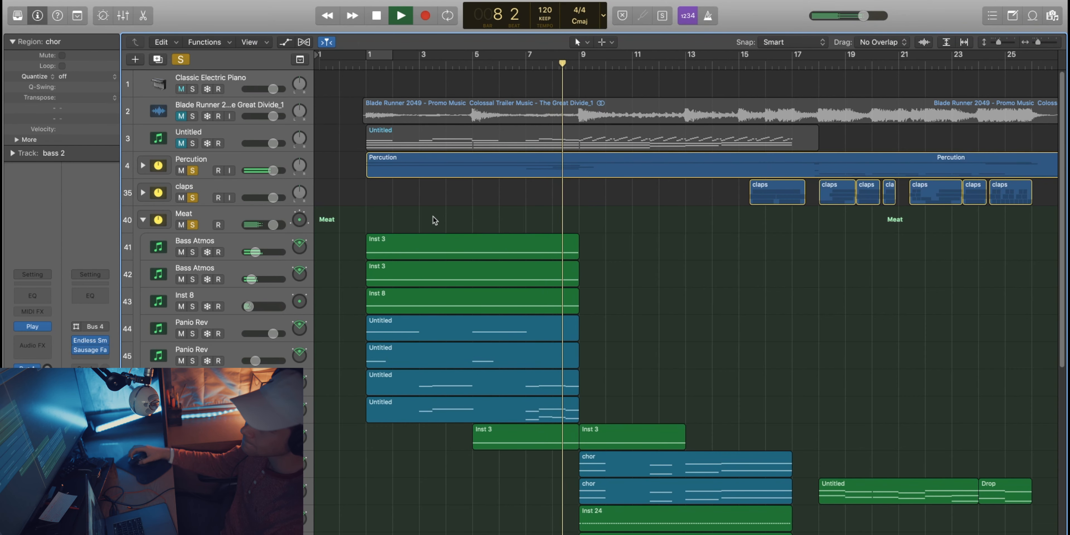
scroll(434, 219, "down", 2)
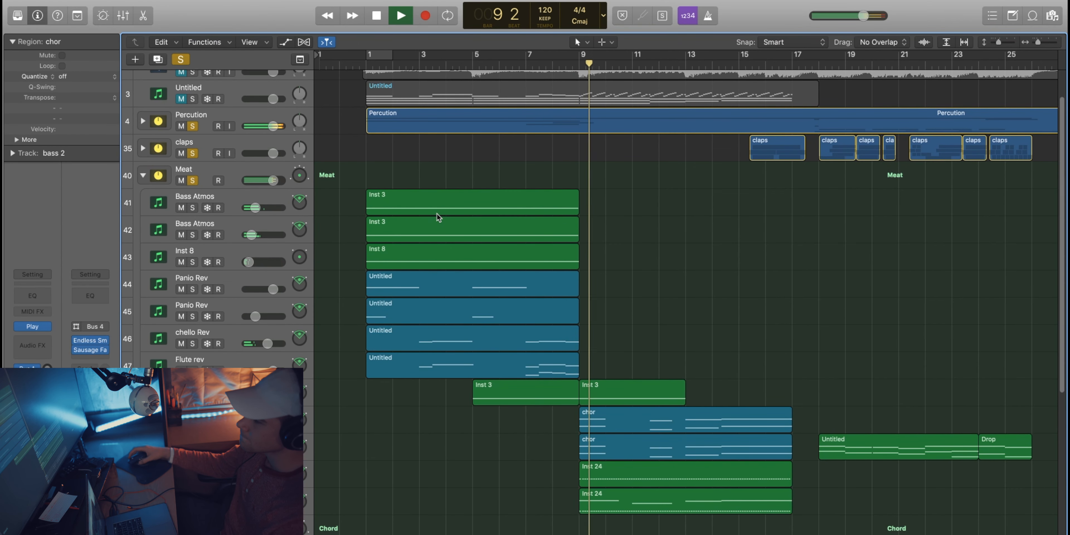
scroll(442, 217, "down", 2)
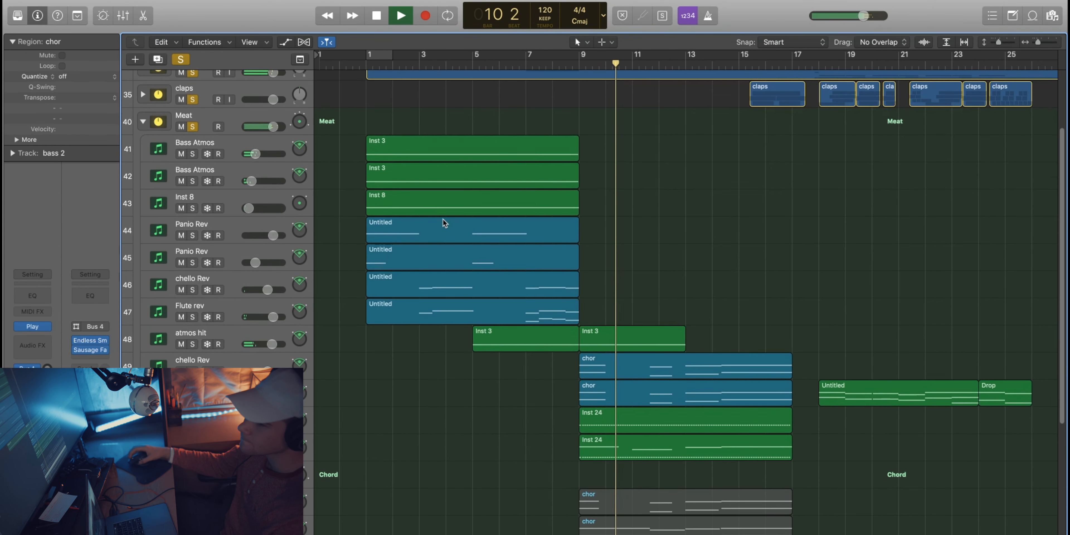
scroll(443, 220, "down", 2)
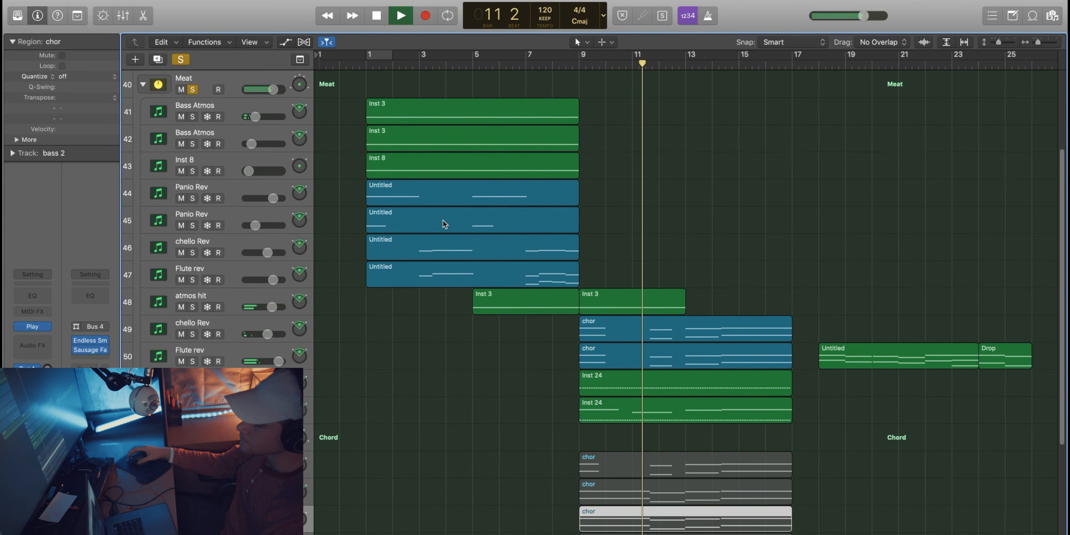
scroll(444, 220, "down", 2)
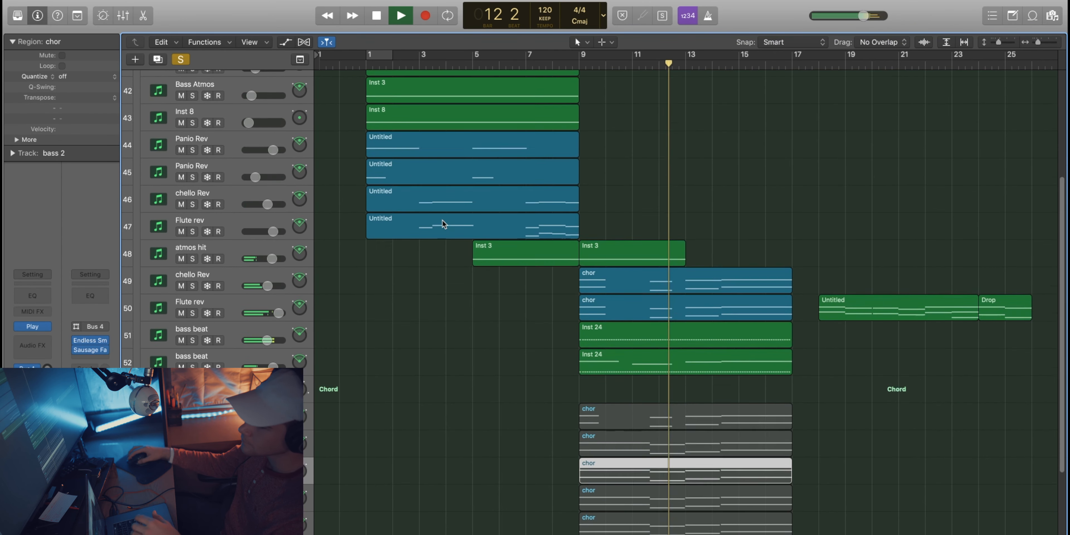
scroll(442, 223, "down", 3)
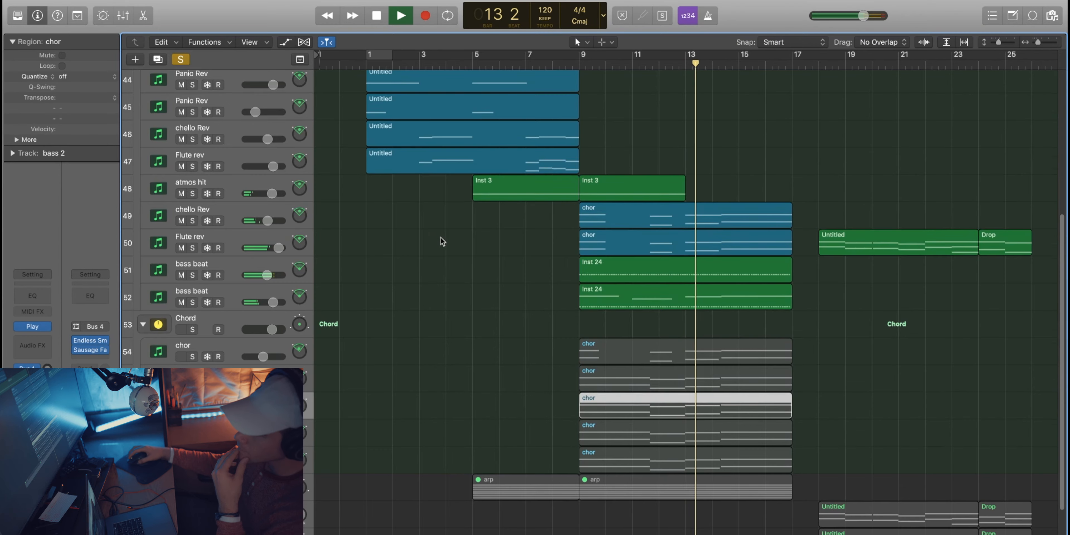
scroll(441, 237, "up", 10)
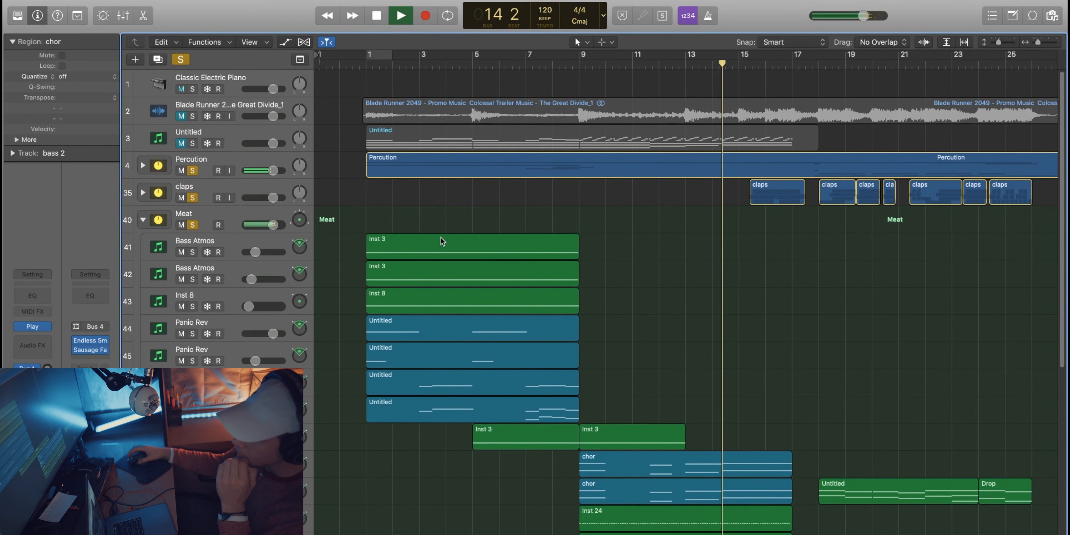
scroll(441, 237, "down", 5)
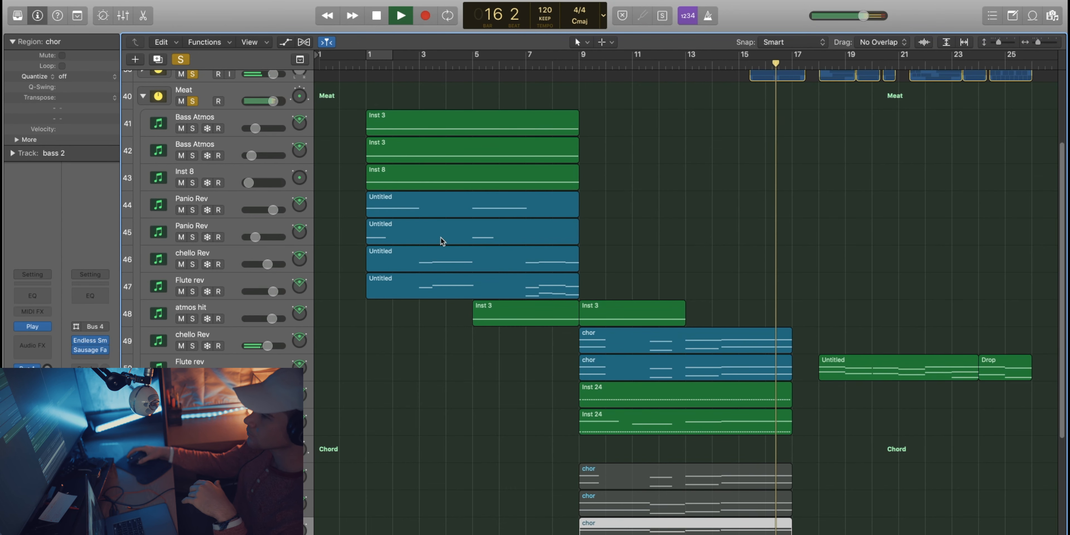
key("space")
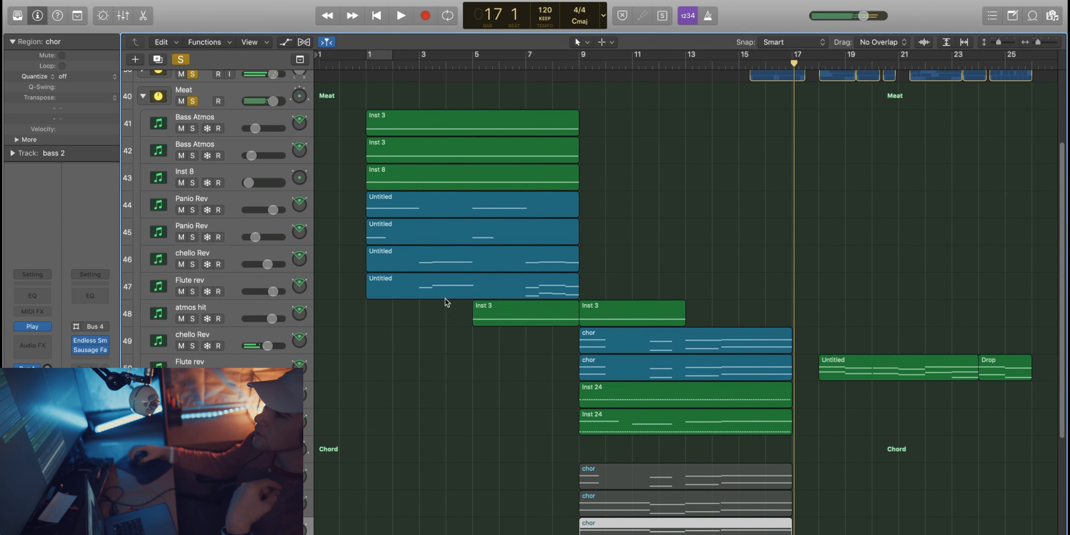
Select the chello Rev region starting at bar 1, check the tracks' volume automation and hide the automation again
left_click(421, 319)
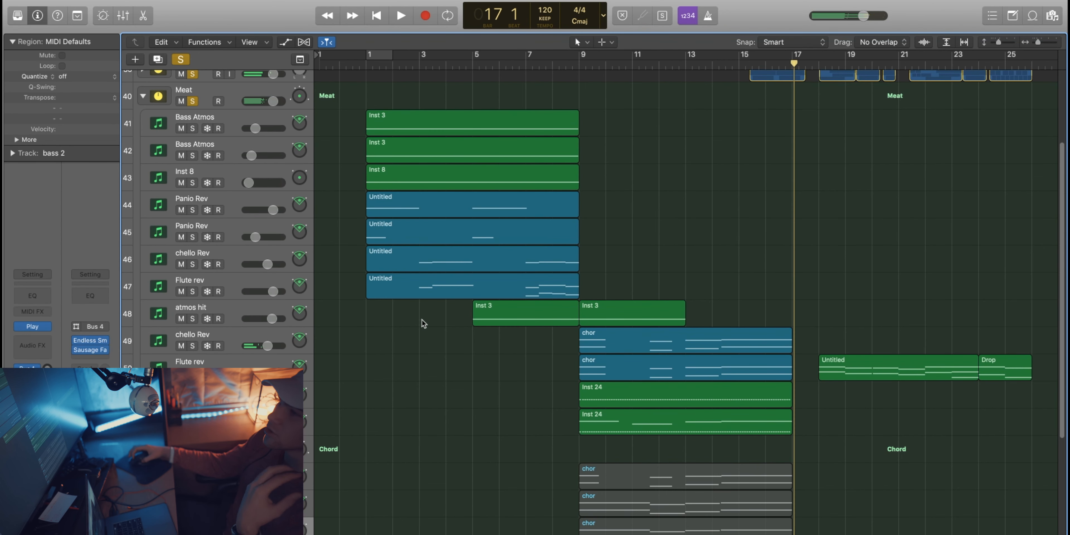
left_click(430, 263)
key("a")
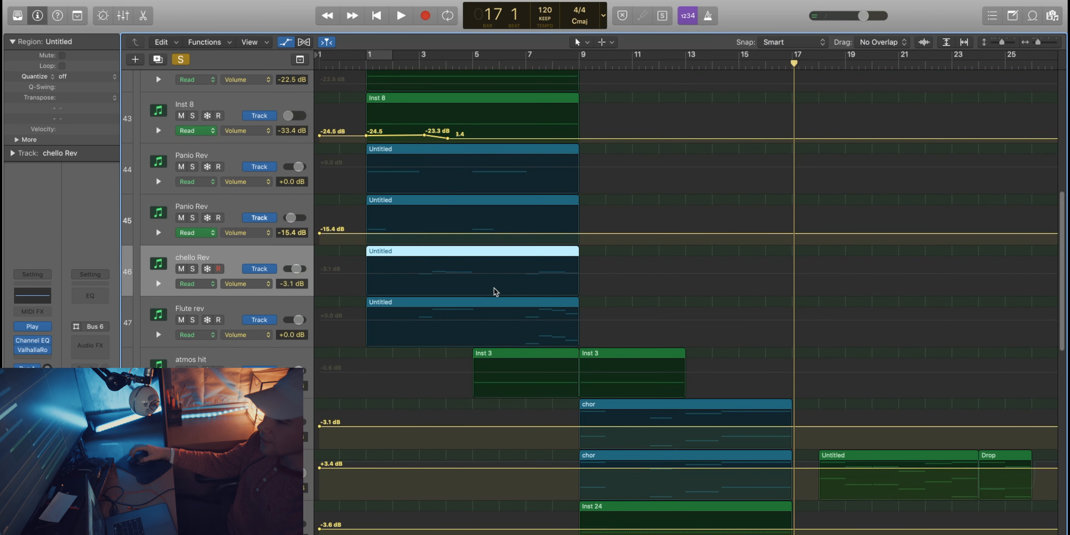
key("a")
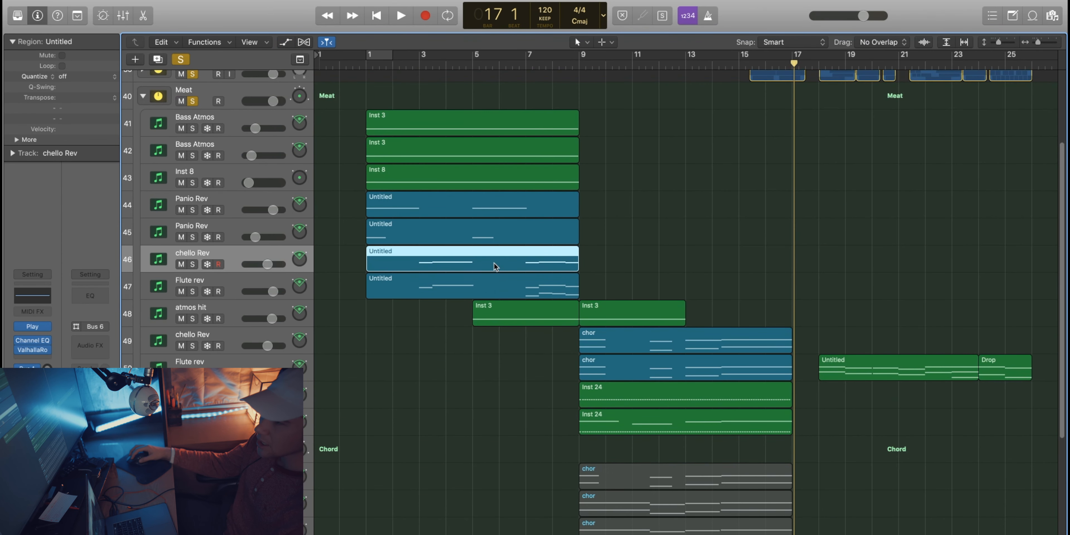
key("a")
key("a")
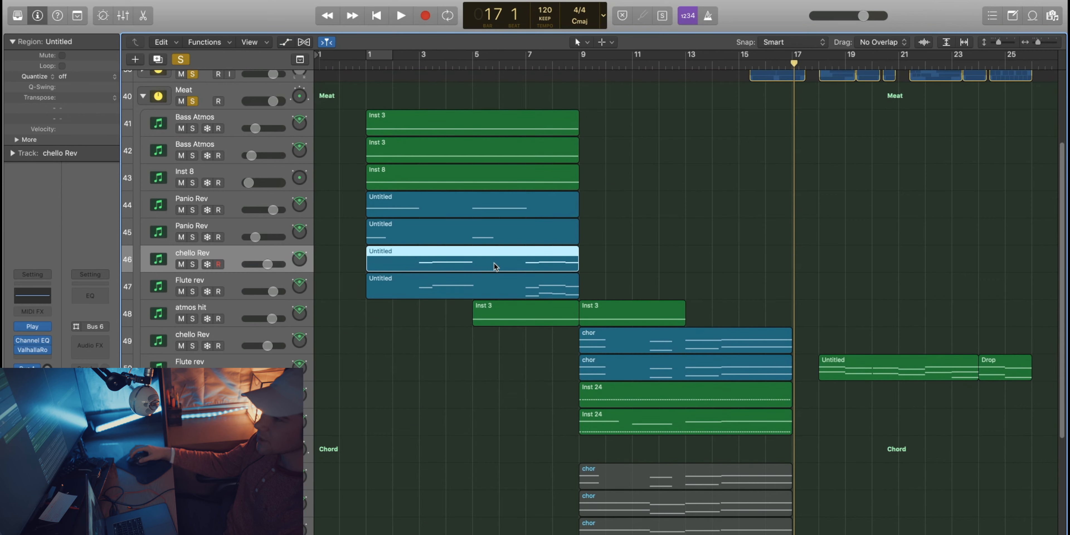
Open the chello Rev region in the Piano Roll and audition its notes starting at 7 1 1 1 and 8 3 1 1
double_click(494, 266)
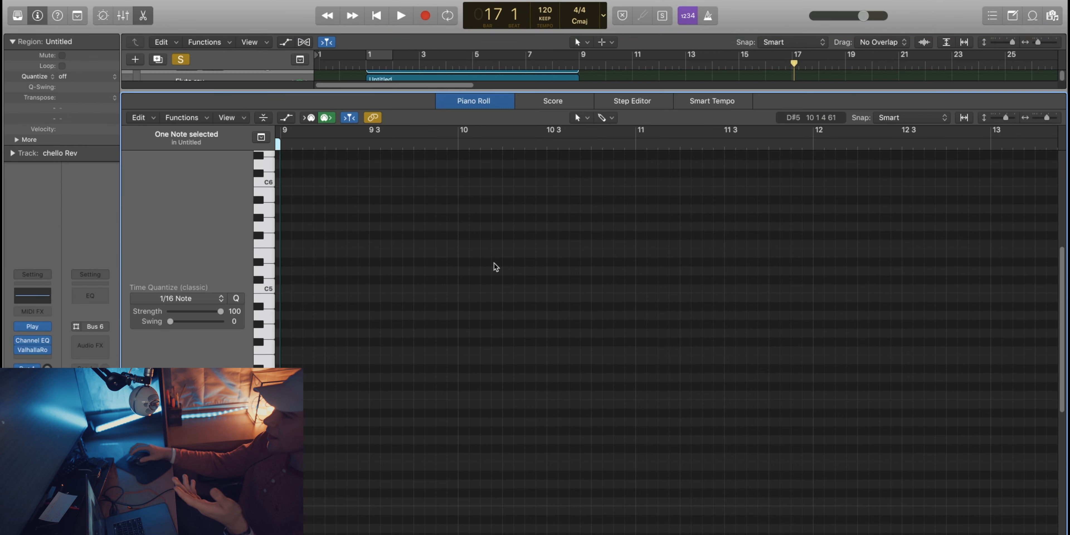
scroll(554, 314, "down", 15)
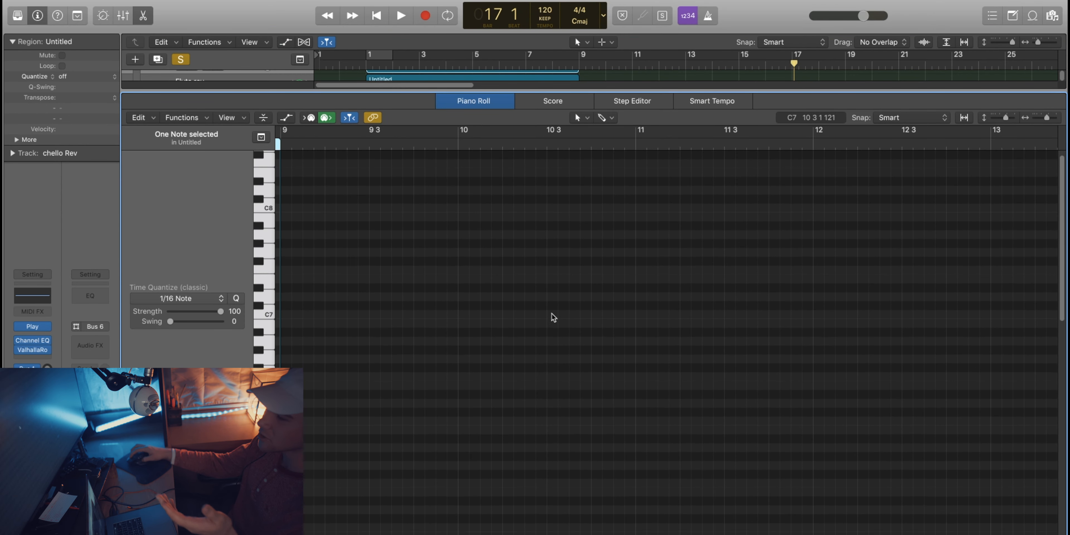
scroll(554, 318, "up", 2)
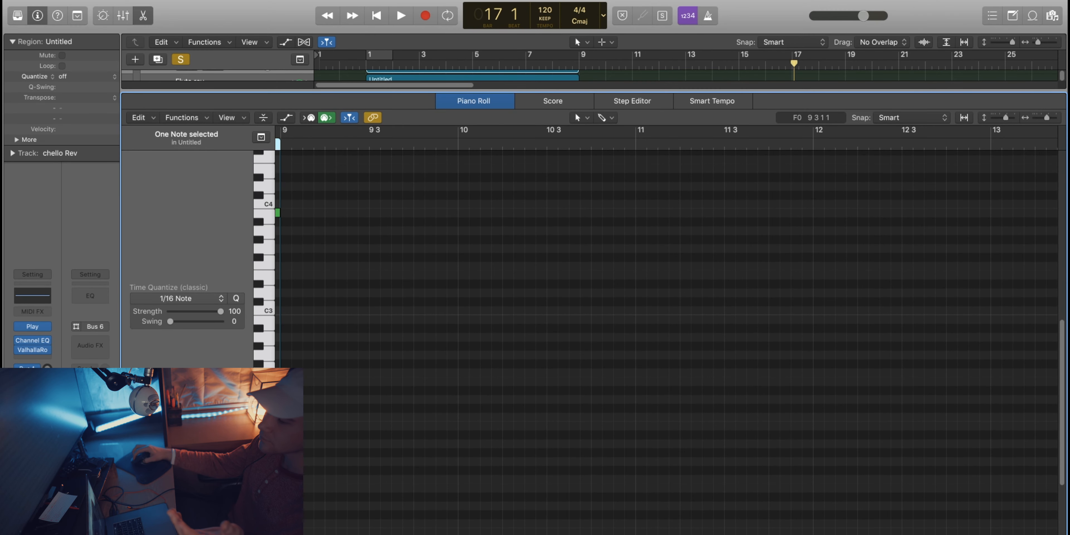
scroll(457, 415, "left", 10)
scroll(374, 504, "up", 5)
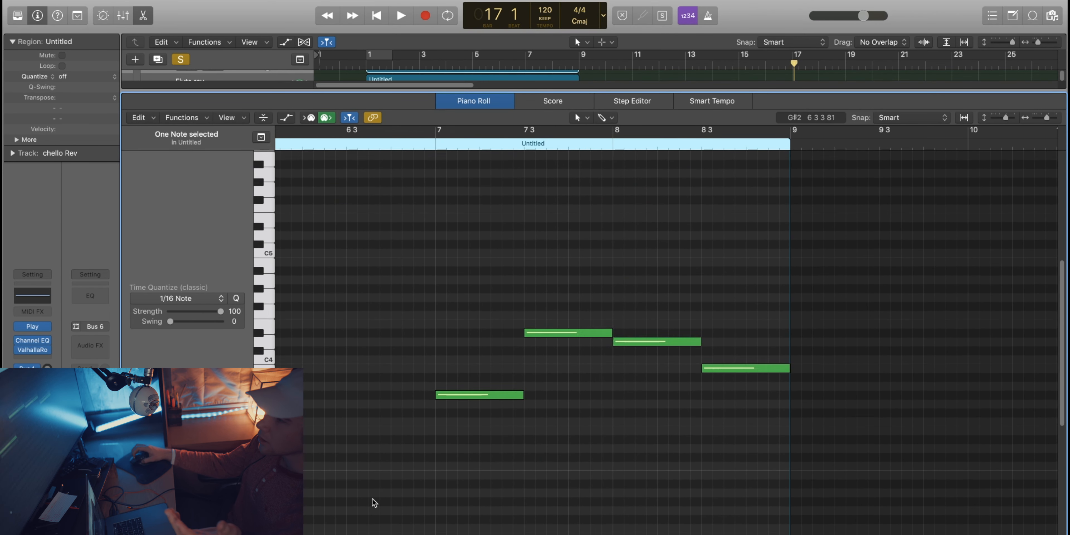
left_click(491, 402)
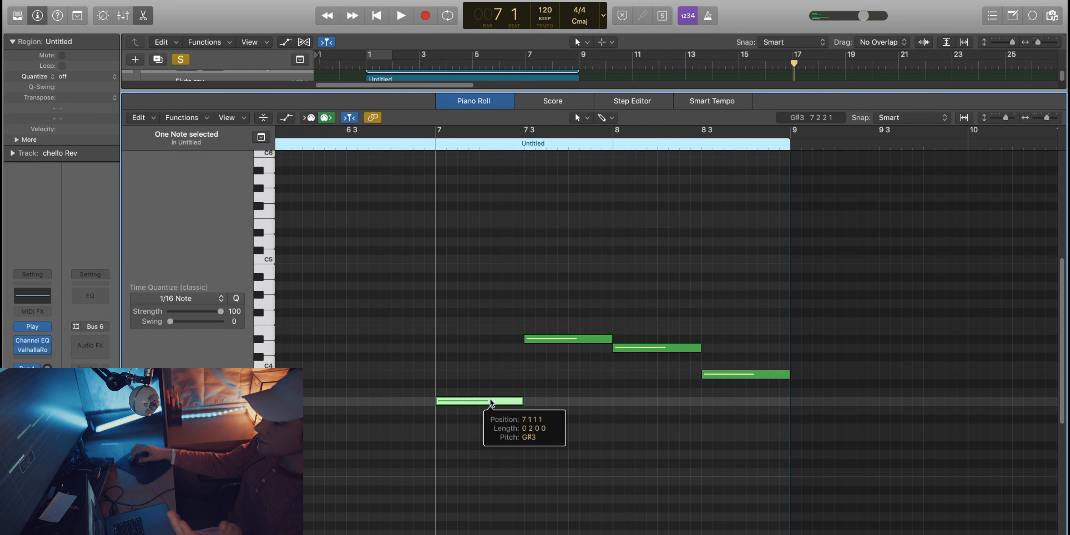
left_click(762, 374)
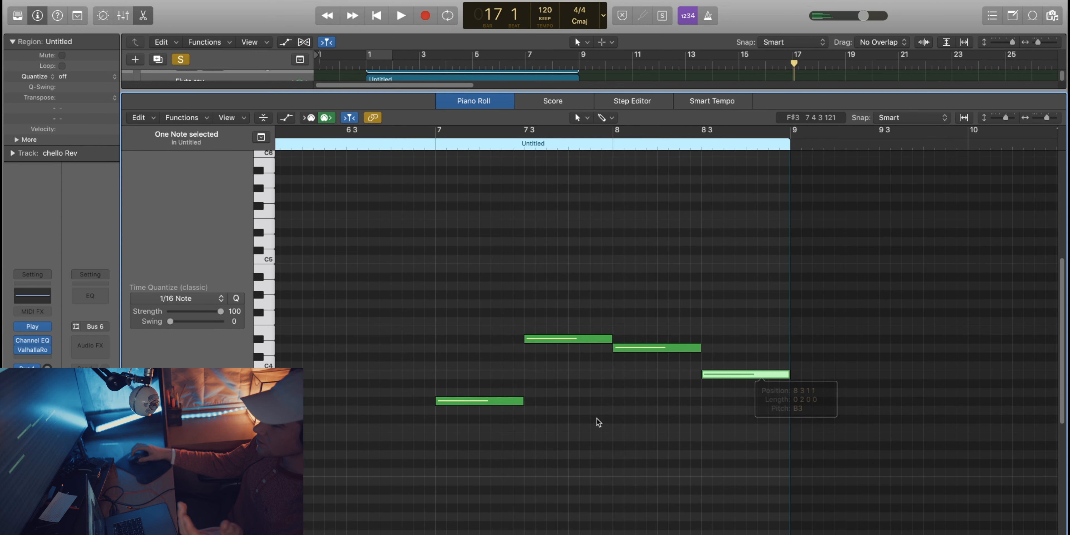
left_click(485, 402)
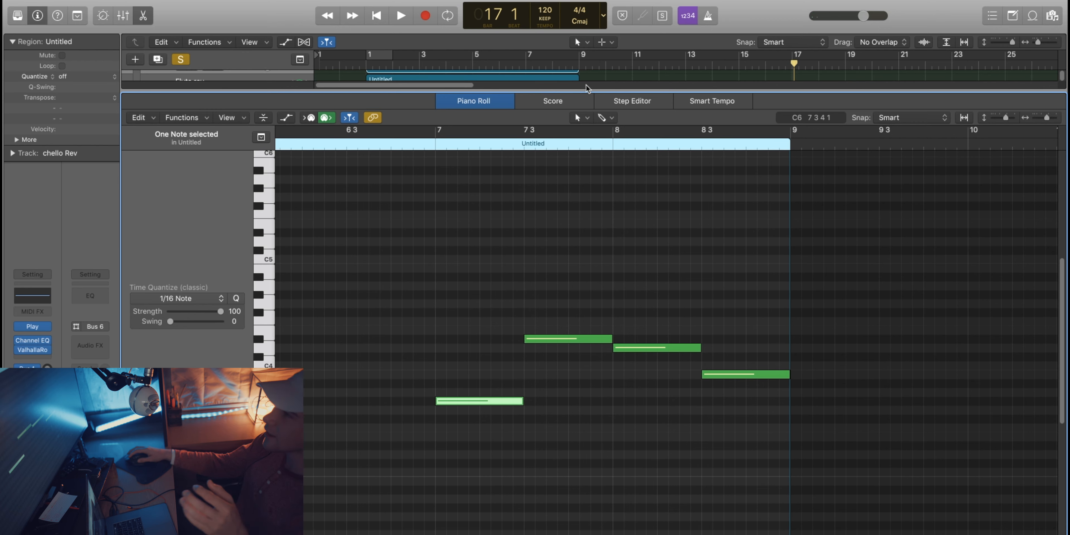
Shrink the Piano Roll to enlarge the tracks area and return the playhead to bar 1
left_click_drag(587, 85, 557, 457)
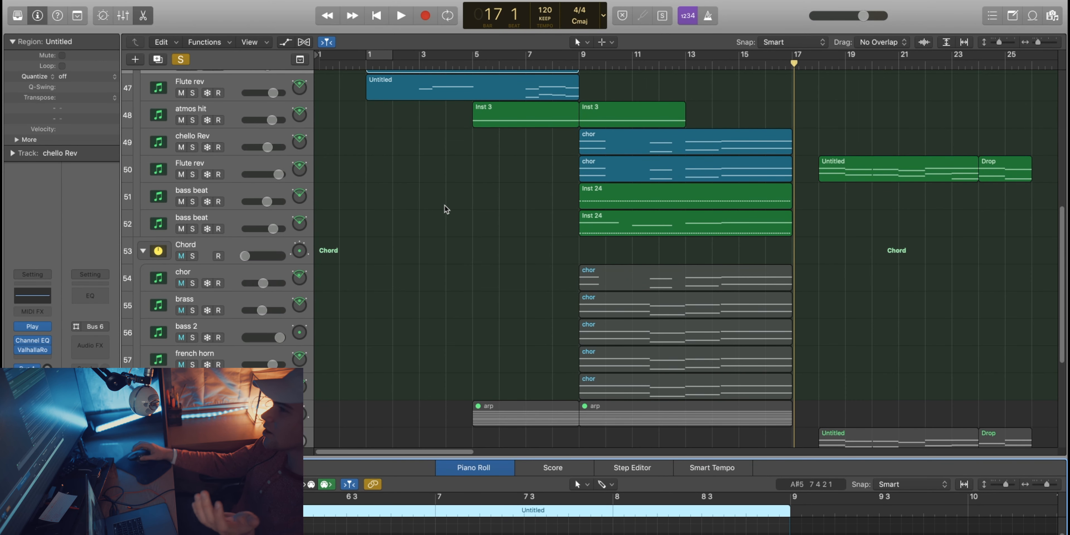
scroll(391, 92, "down", 1)
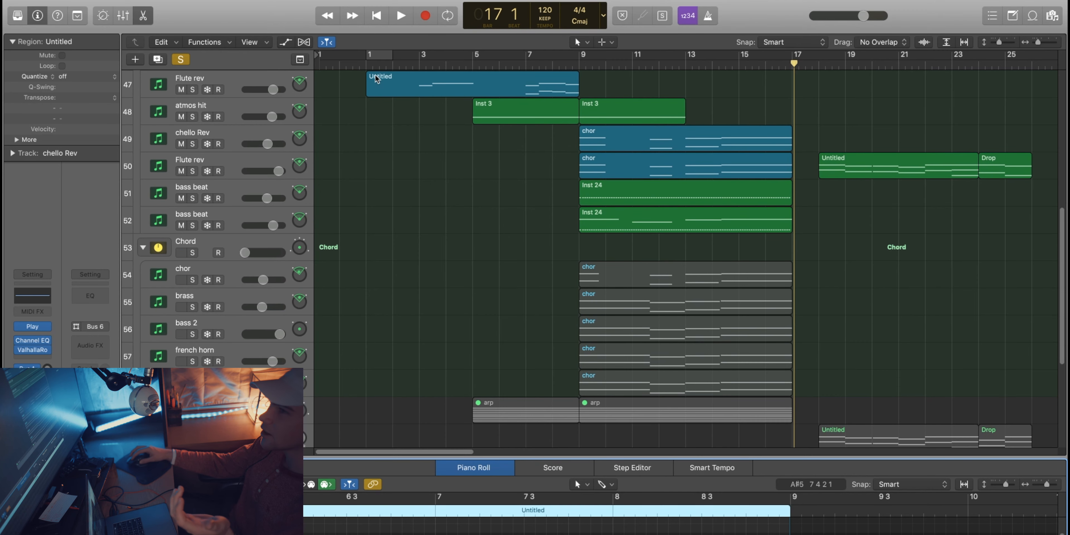
key("Return")
scroll(397, 187, "up", 8)
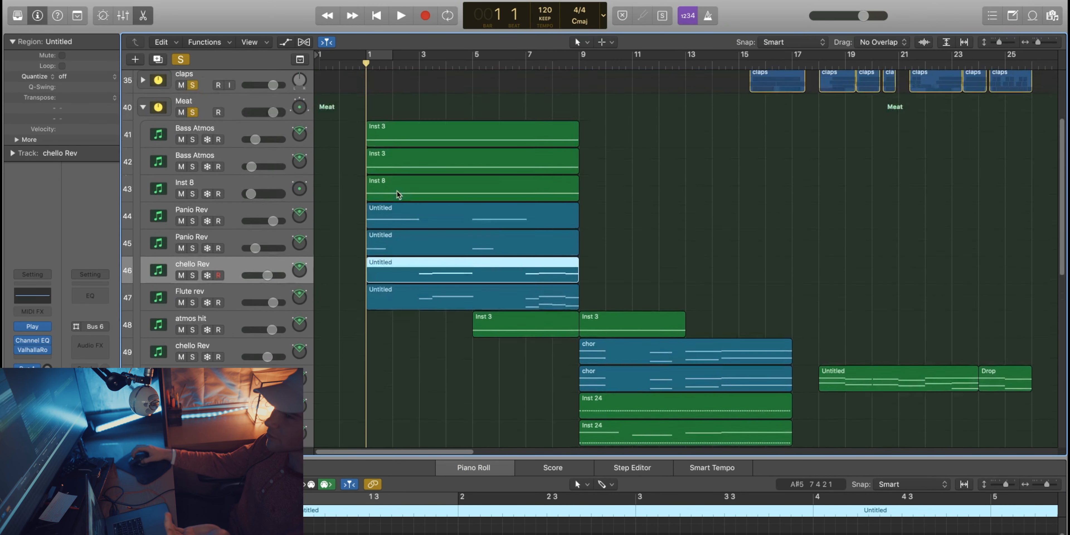
Clear the stack and track solos so only the first Bass Atmos track in the Meat stack is soloed
scroll(397, 194, "up", 2)
left_click_drag(193, 189, 195, 295)
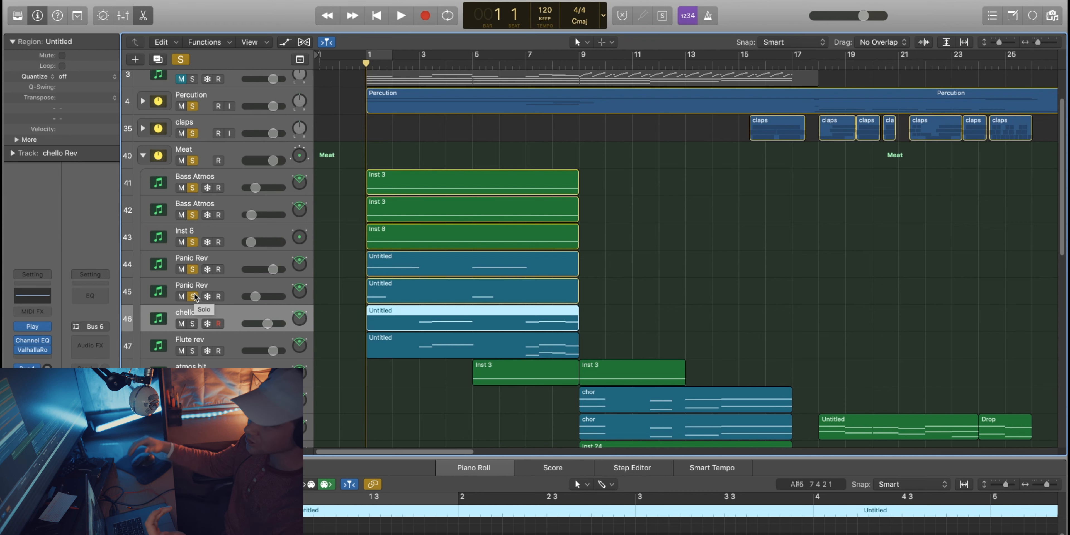
left_click_drag(193, 161, 194, 107)
left_click_drag(192, 215, 198, 301)
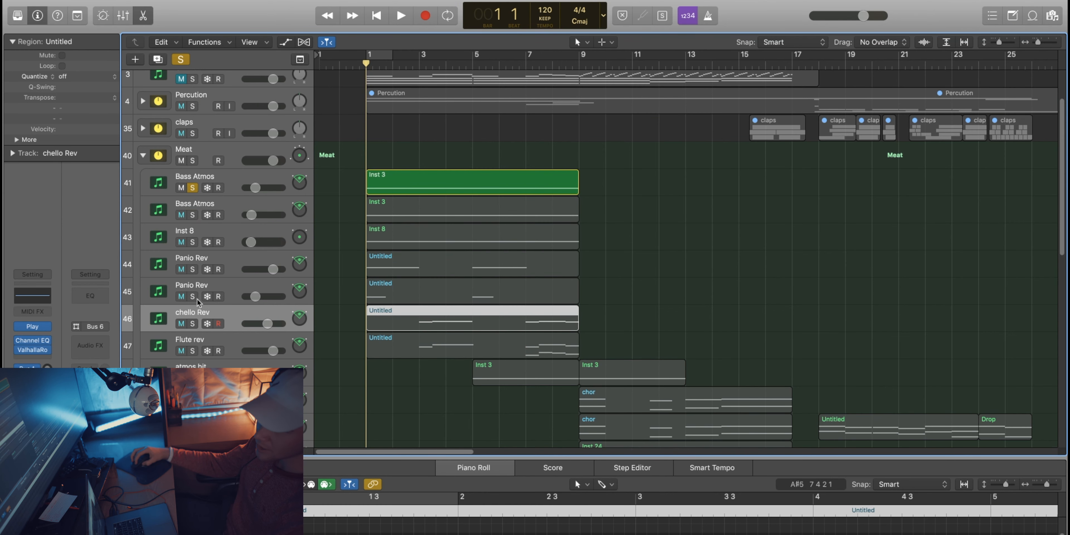
Play the soloed Bass Atmos track and inspect its Phoenix Rising patch in Omnisphere, then close the plug-in window
key("space")
left_click(279, 192)
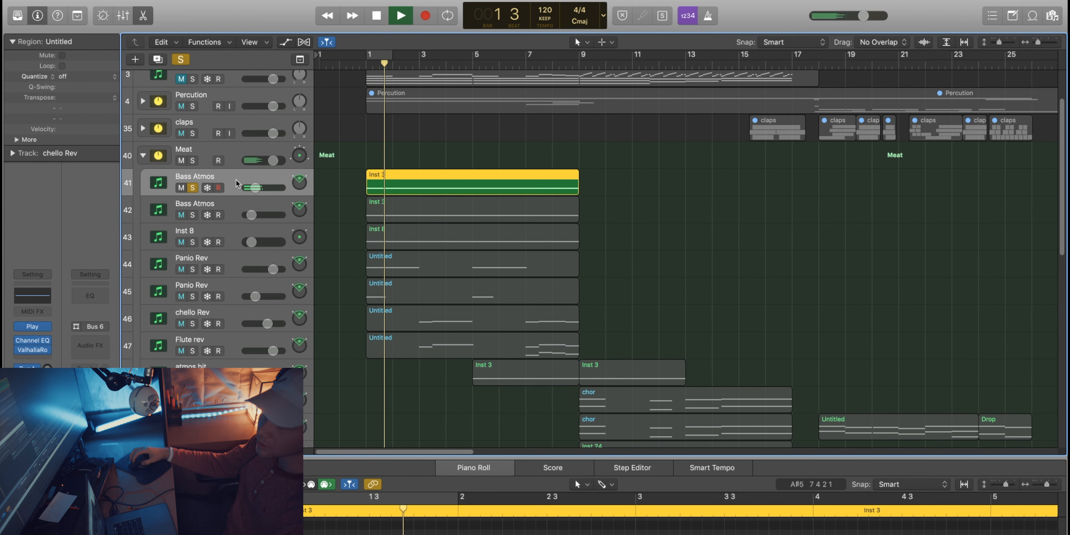
mouse_move(35, 338)
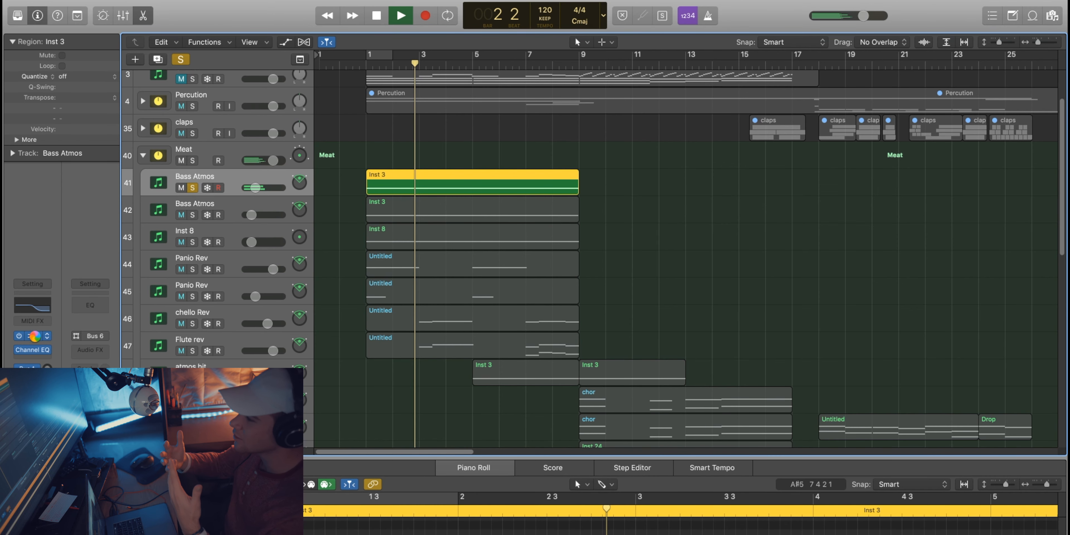
left_click(36, 337)
left_click(36, 339)
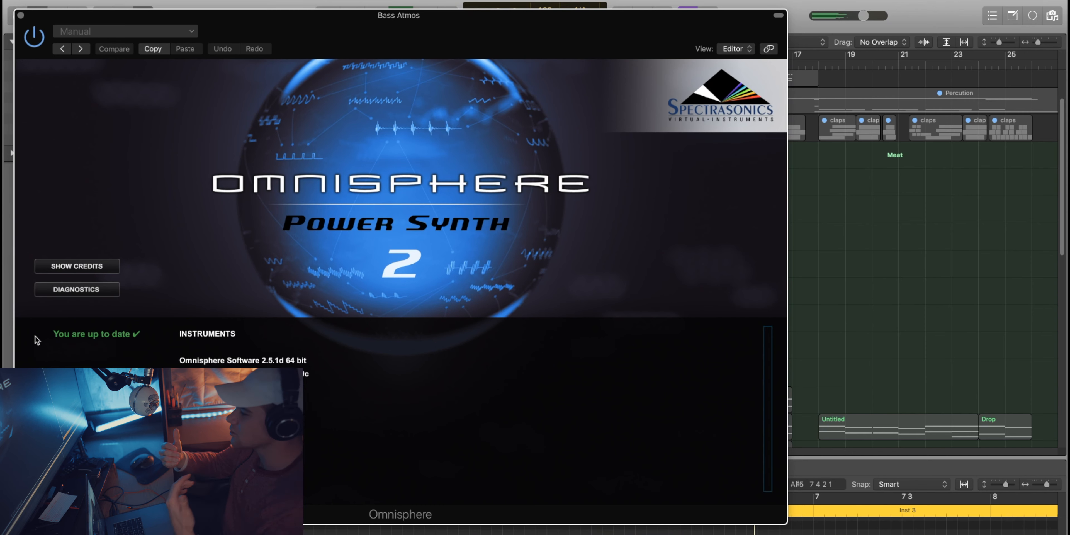
left_click(352, 133)
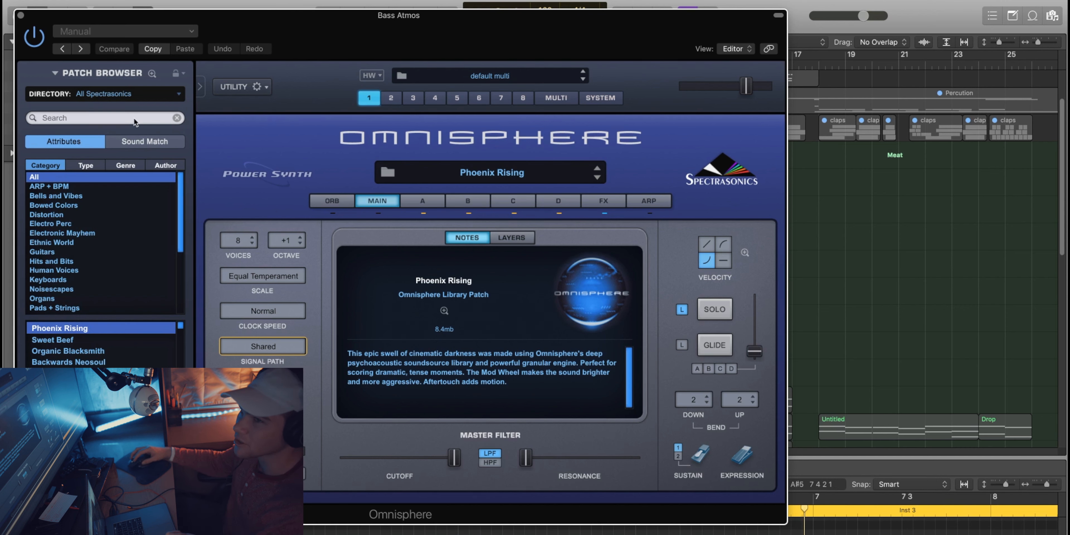
left_click(21, 16)
Replay the soloed Bass Atmos track from bar 1, check its available automation parameters and hide the automation again
scroll(582, 249, "down", 2)
key("Return")
key("space")
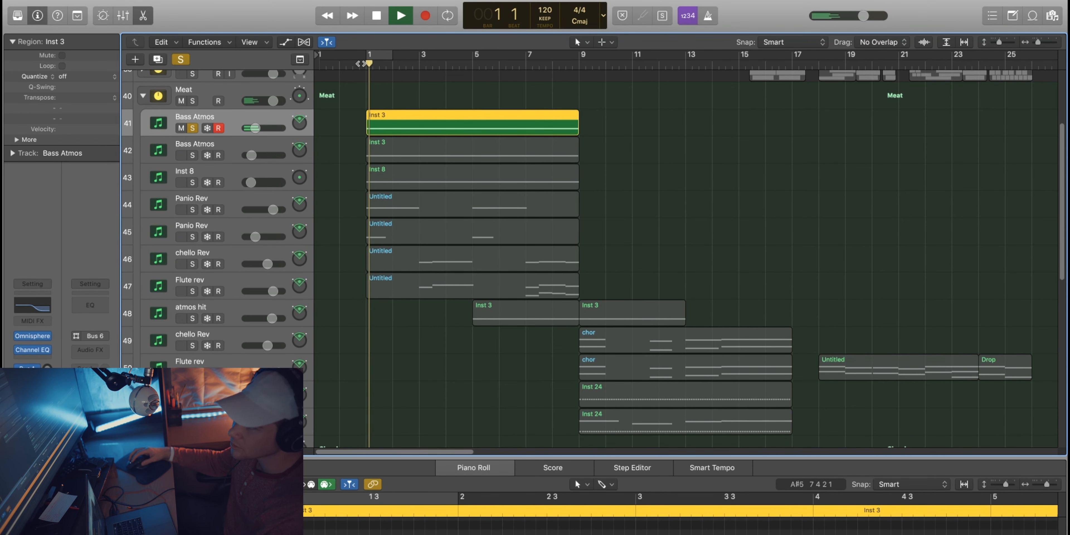
key("a")
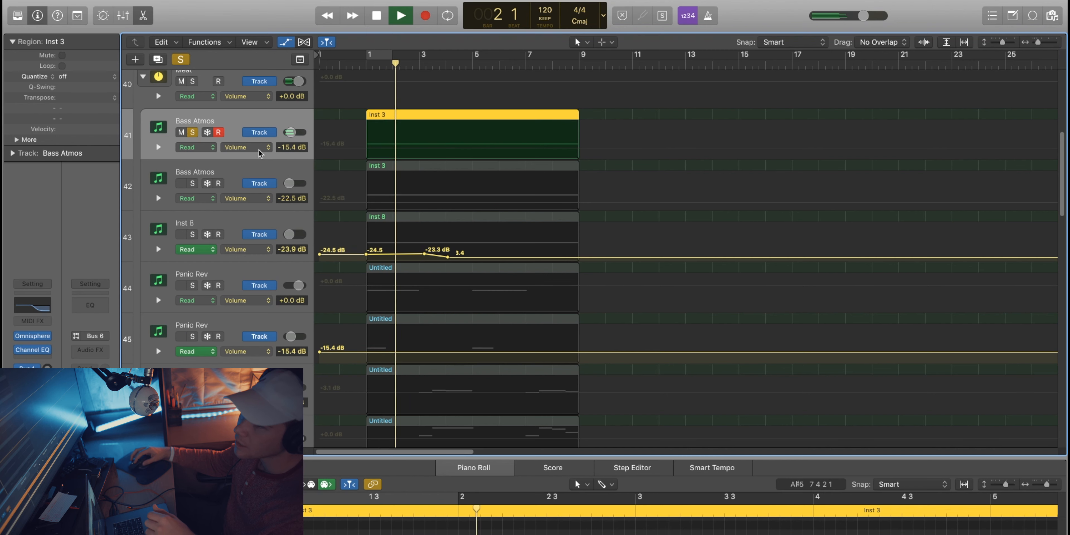
left_click(245, 147)
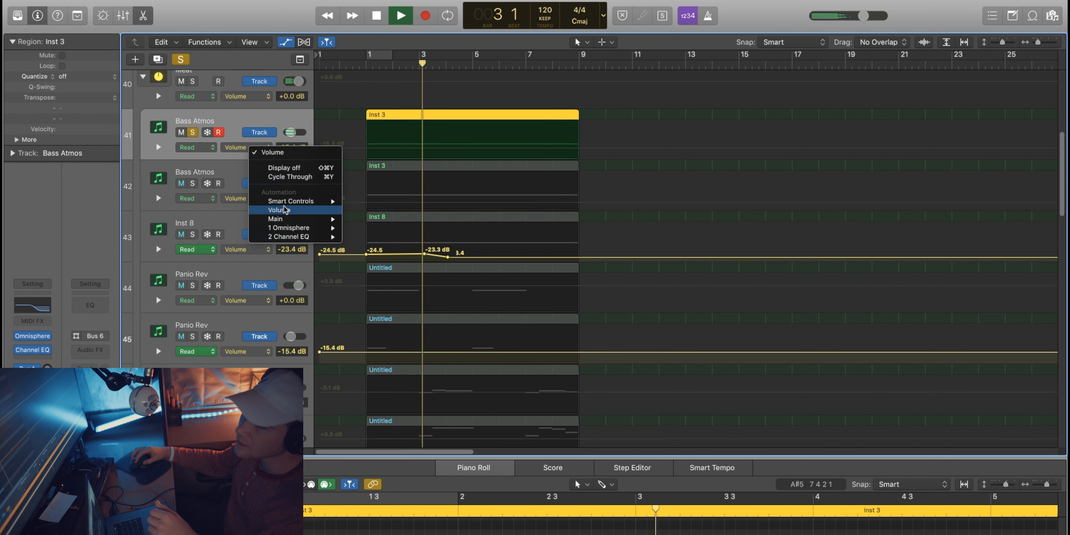
mouse_move(282, 228)
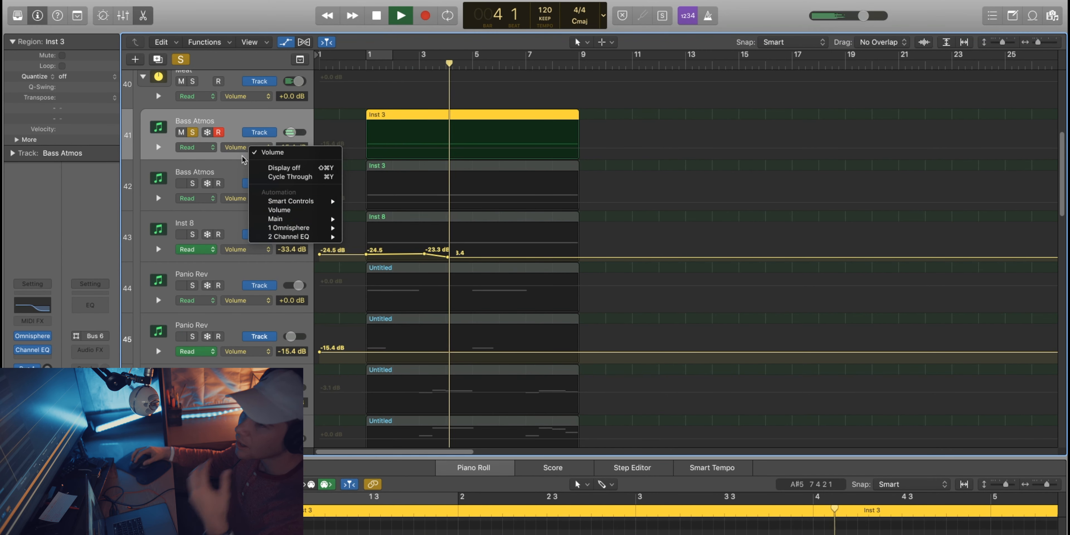
left_click(273, 151)
key("a")
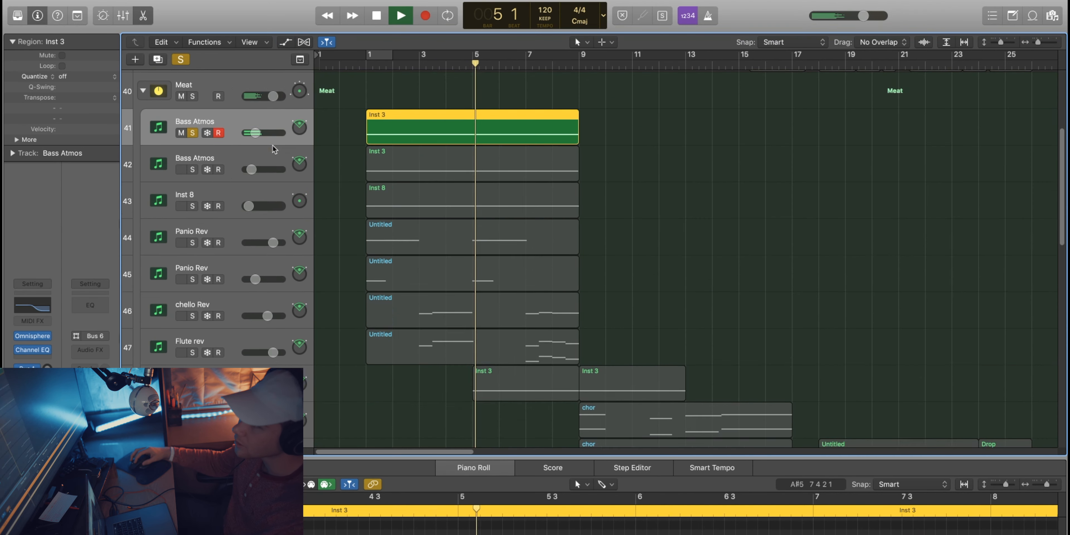
Stop playback and unsolo the first Bass Atmos track
scroll(358, 393, "up", 5)
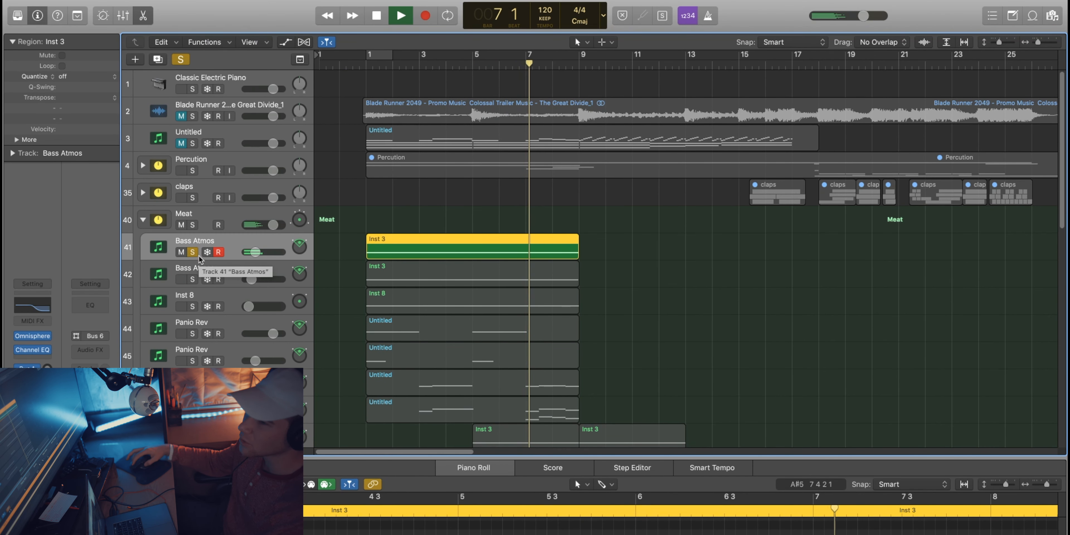
key("space")
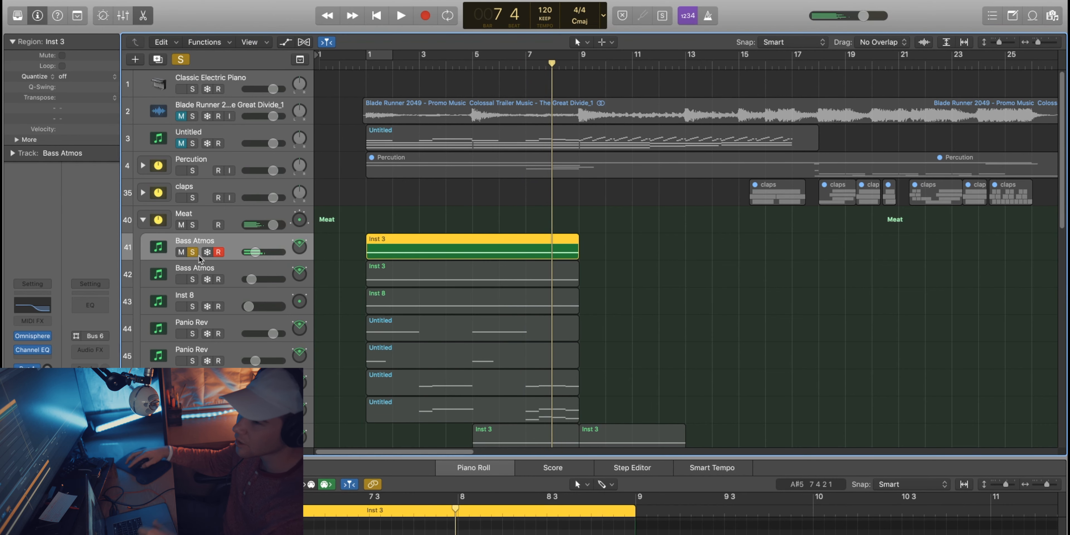
left_click(192, 252)
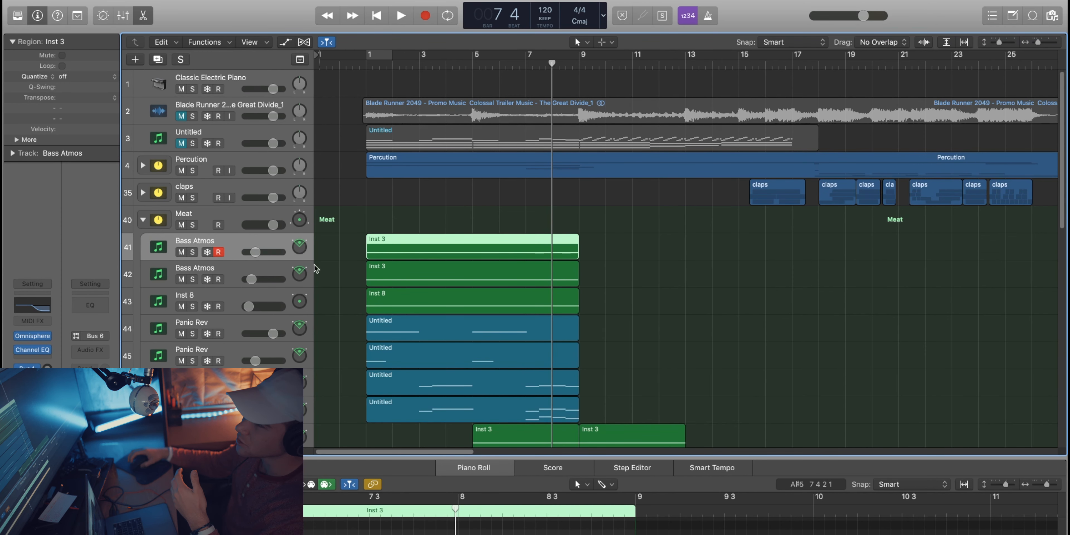
Step down the Meat stack's tracks through Inst 8 and solo the first Panio Rev track
scroll(345, 266, "down", 5)
scroll(345, 266, "up", 1)
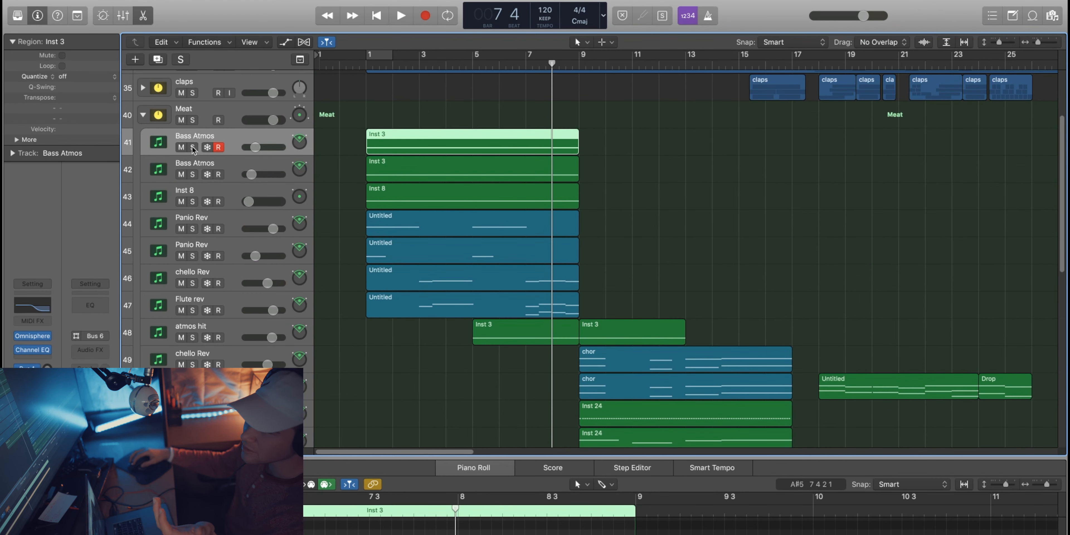
left_click(208, 180)
left_click(178, 200)
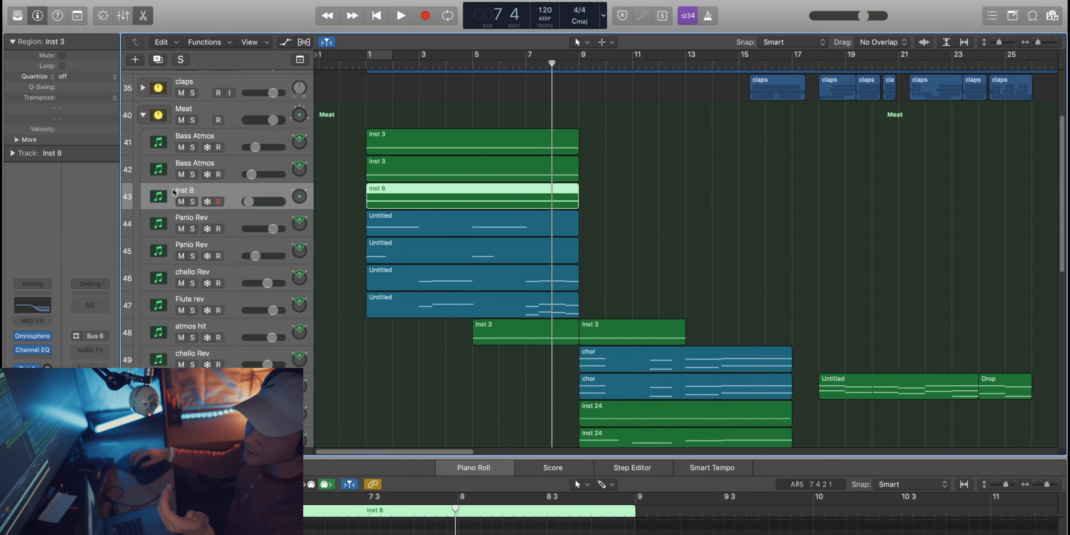
left_click(160, 224)
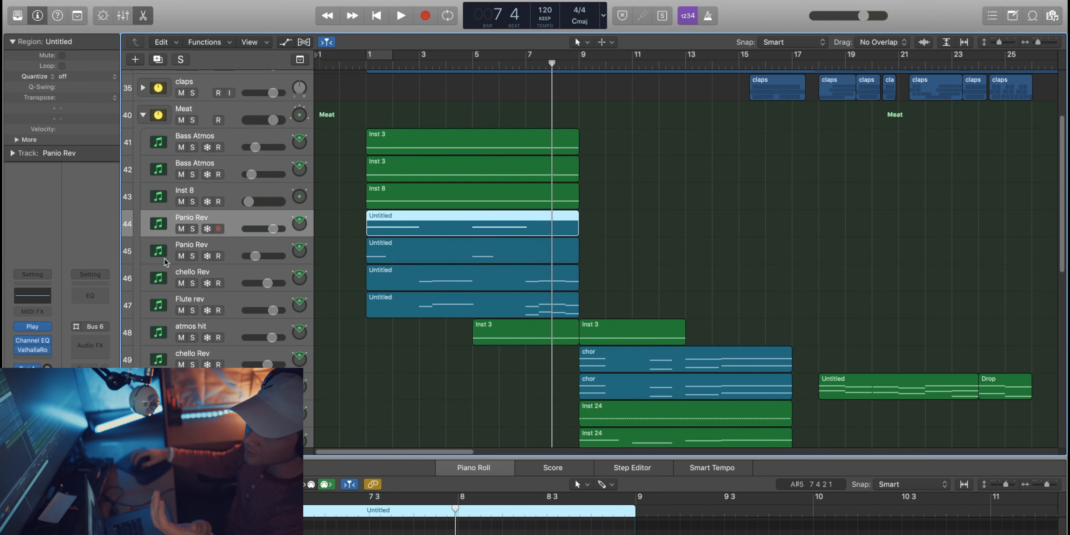
left_click(193, 229)
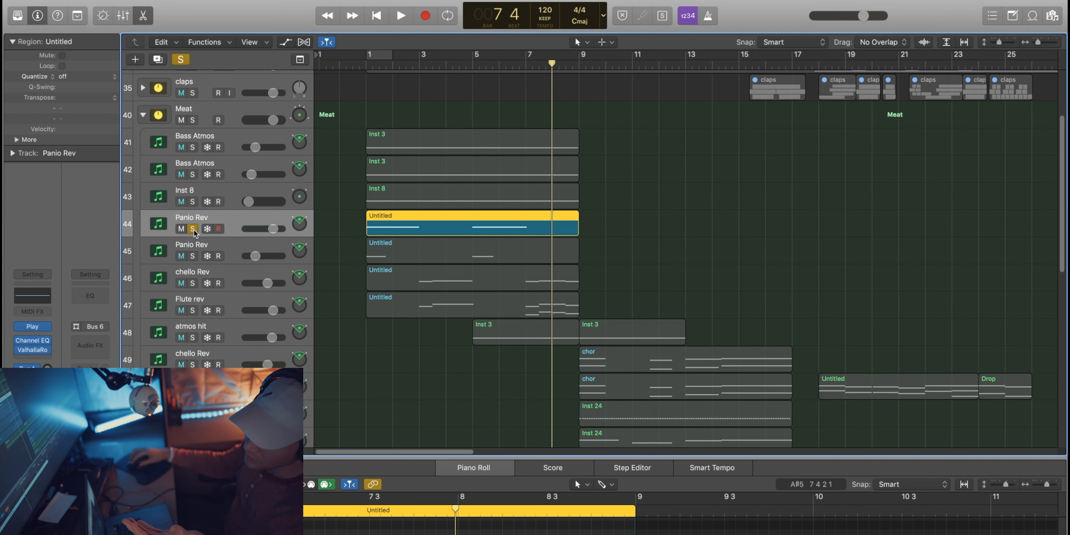
Listen to the opening of the soloed first Panio Rev track twice from bar 1
key("Return")
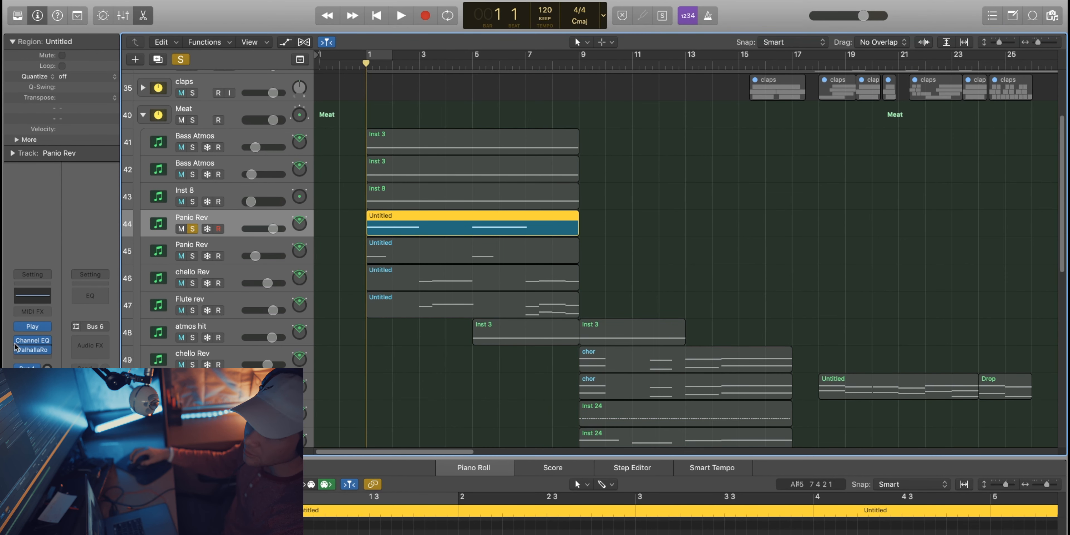
key("space")
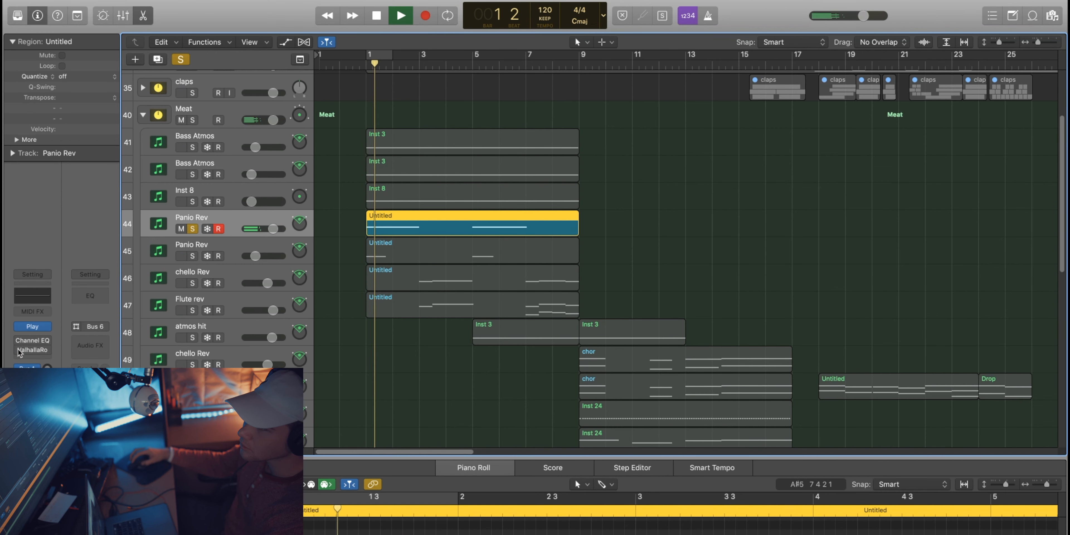
key("space")
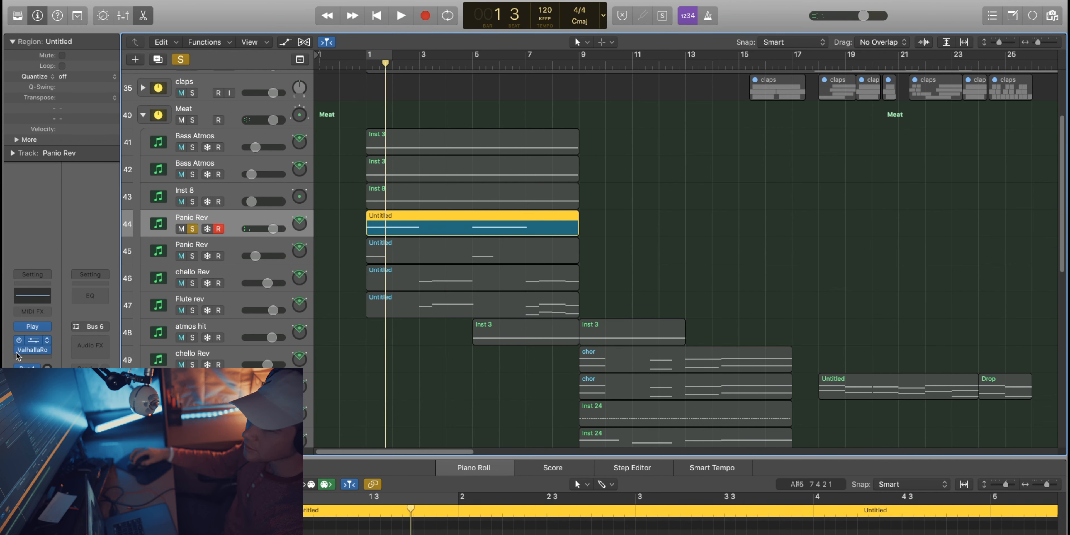
key("Return")
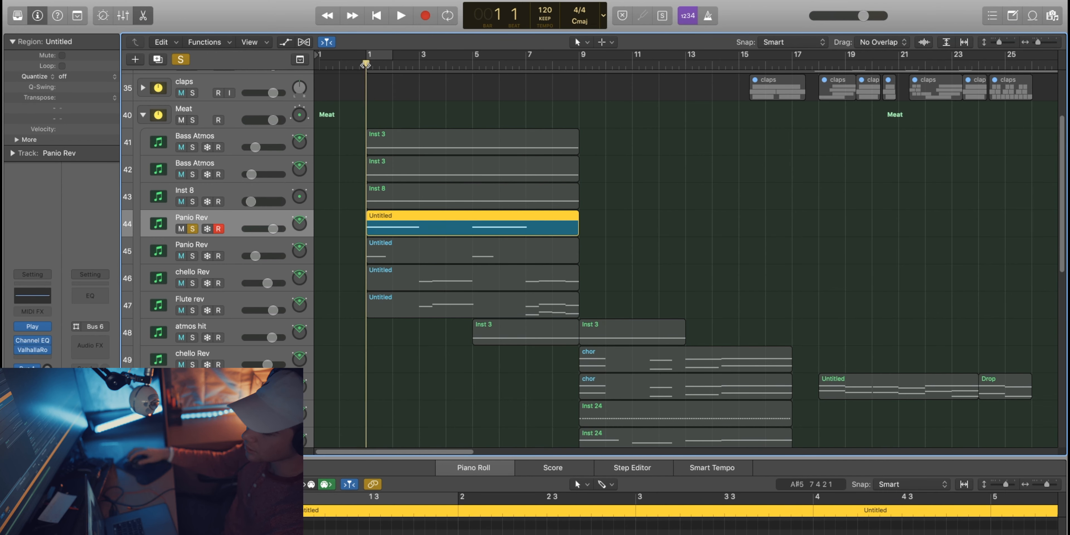
key("space")
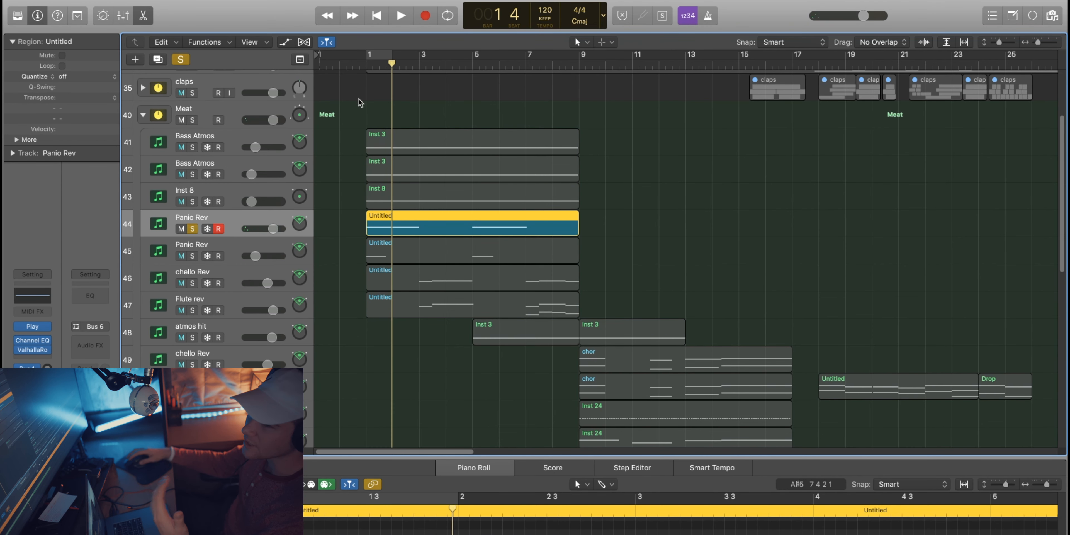
Move the solo to the second Panio Rev track, select it and play it from bar 1
left_click(201, 248)
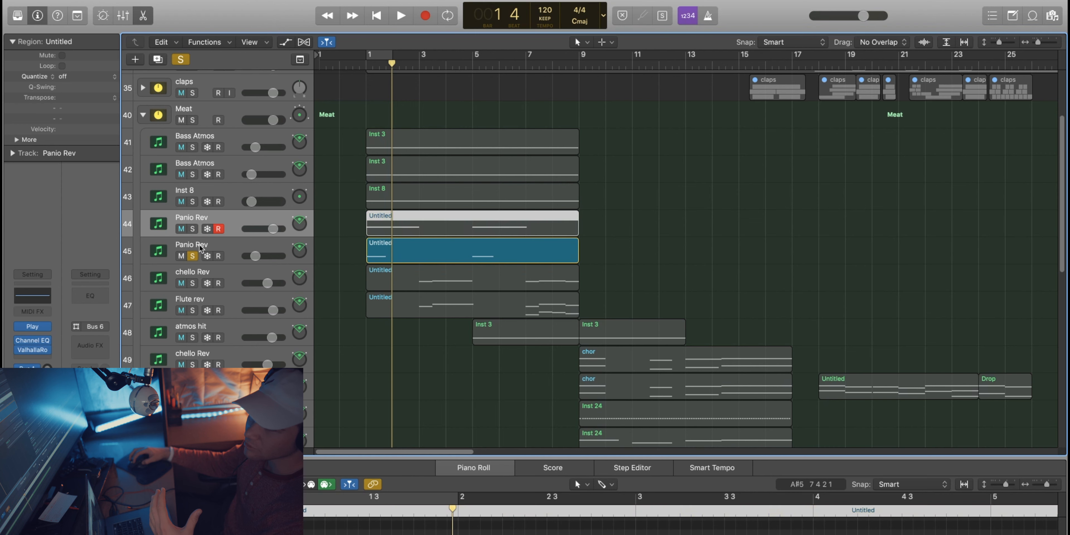
key("space")
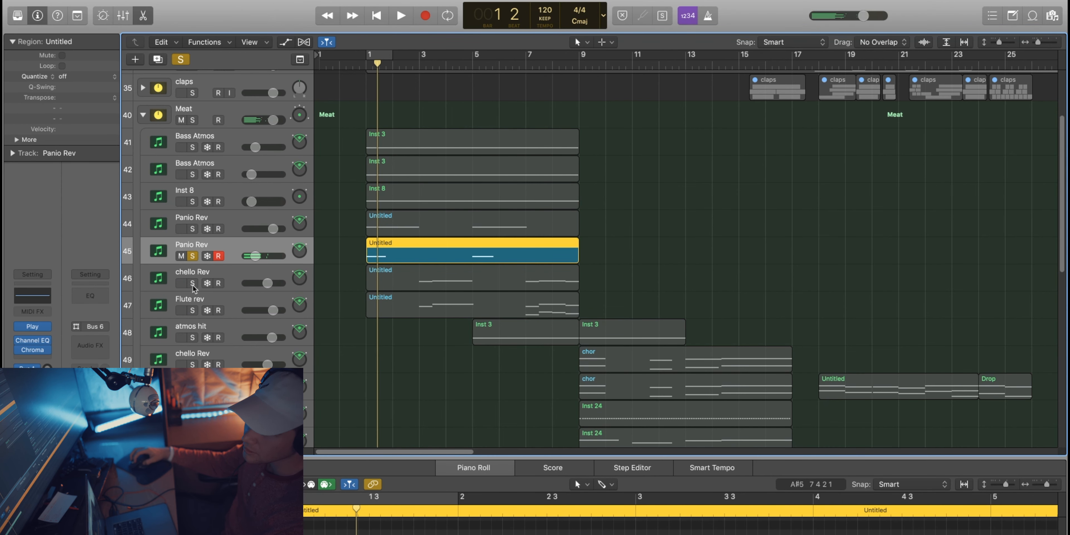
Move the solo from the second Panio Rev track to the first chello Rev track and play it from bar 1
left_click(201, 277)
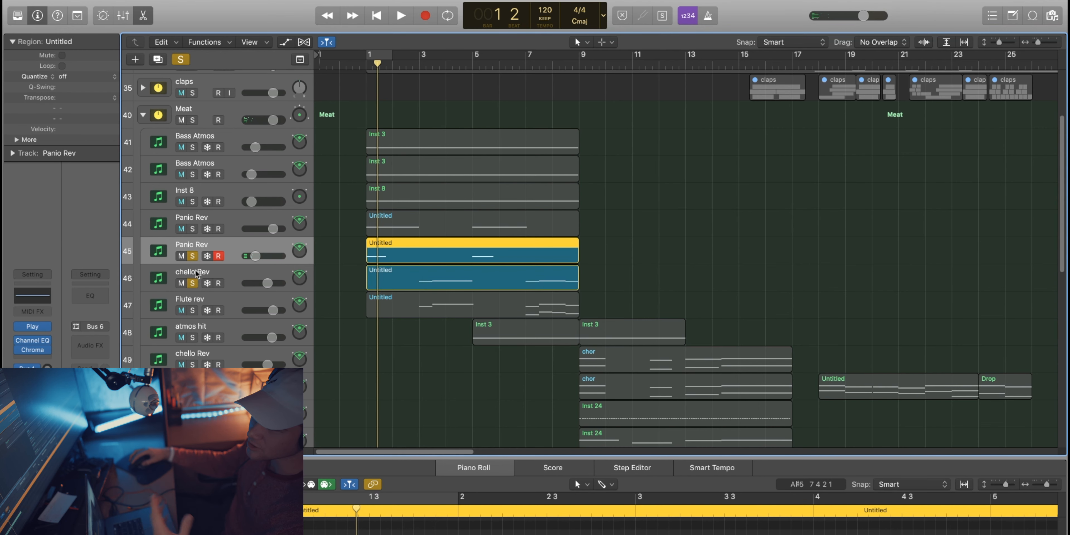
left_click(366, 71)
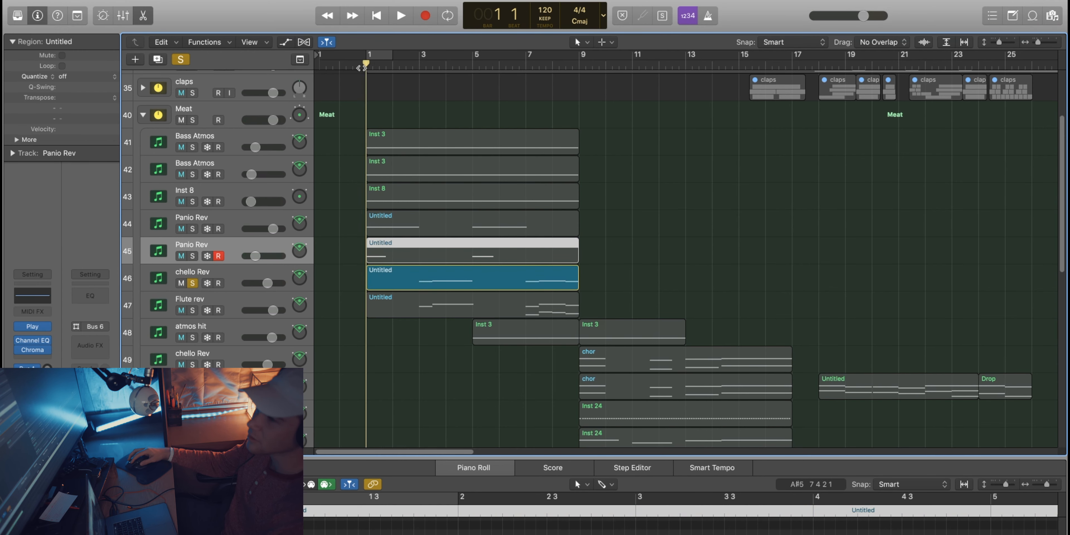
key("space")
left_click(407, 68)
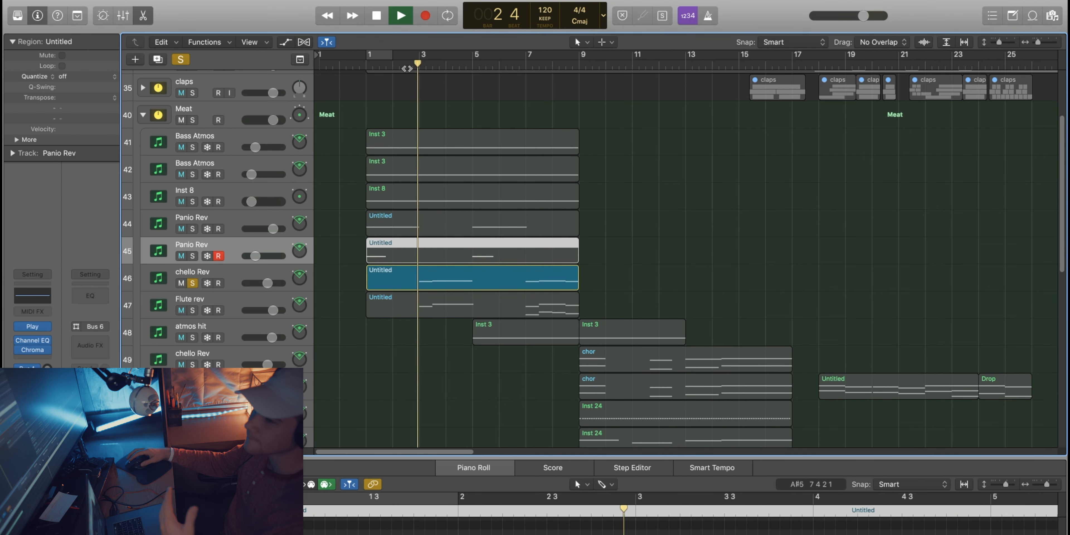
Select the first chello Rev track and listen to it soloed together with the first Flute rev track up to bar 9
left_click(200, 283)
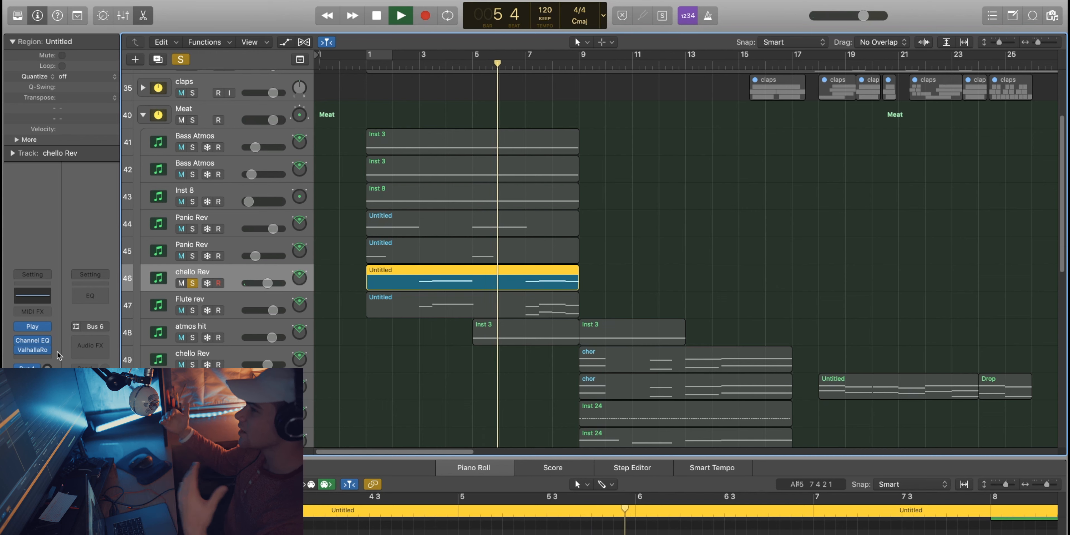
left_click(194, 310)
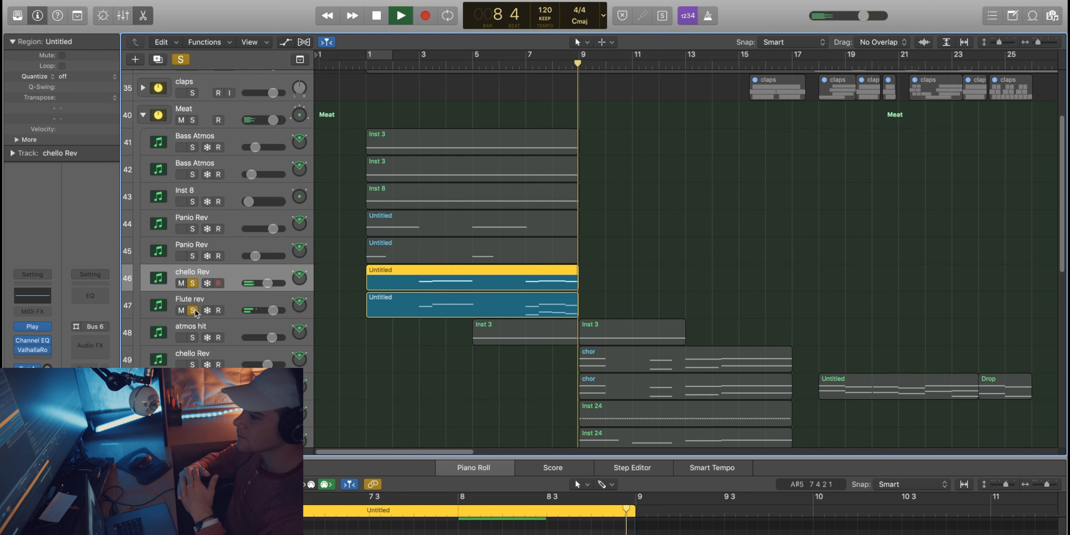
key("space")
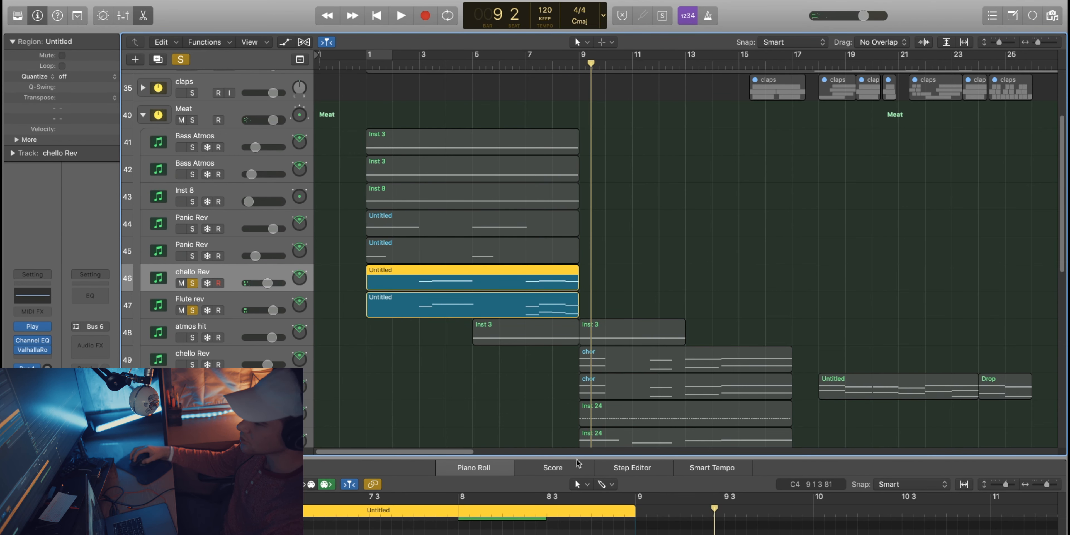
Enlarge the Piano Roll and bring the chello Rev region's notes from bar 4 to bar 8 into closer view
left_click(553, 467)
left_click_drag(514, 472, 523, 362)
left_click(512, 432)
scroll(538, 440, "down", 3)
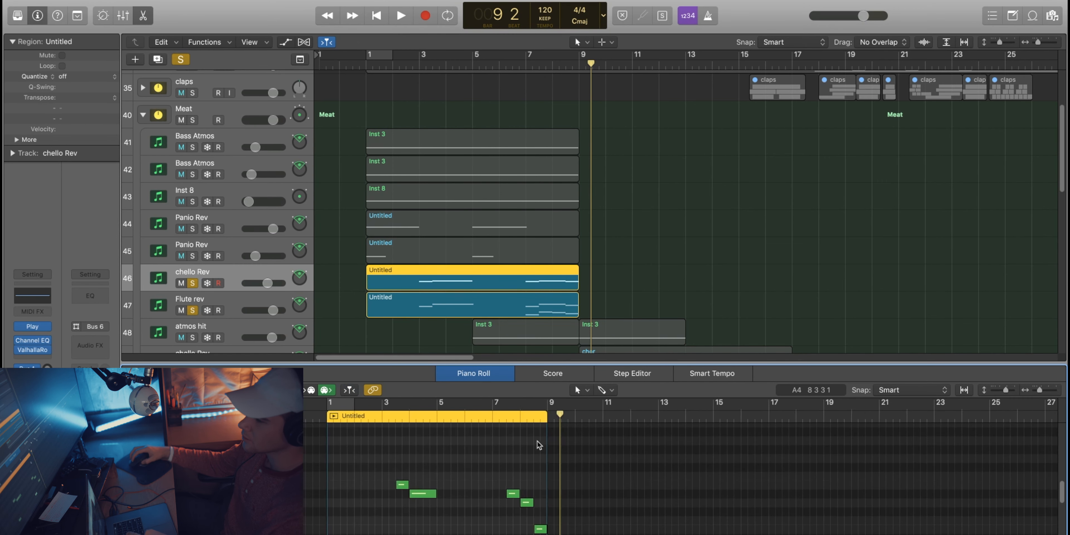
scroll(523, 275, "down", 1)
scroll(522, 275, "down", 2)
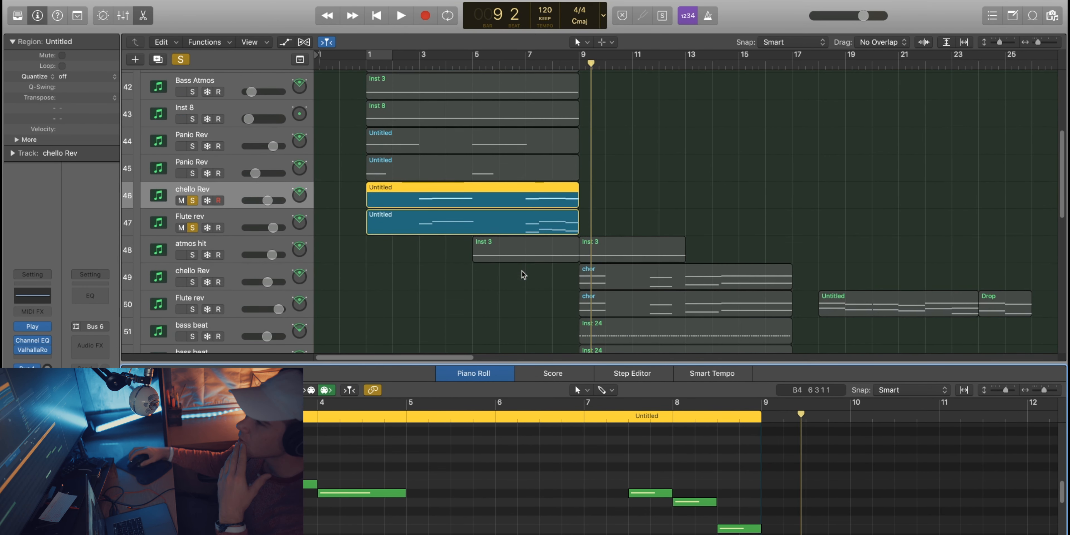
scroll(720, 529, "down", 3)
Audition the chello Rev notes in bars 7 and 8 individually in the Piano Roll, including the low note at bar 7
left_click(608, 506, "super")
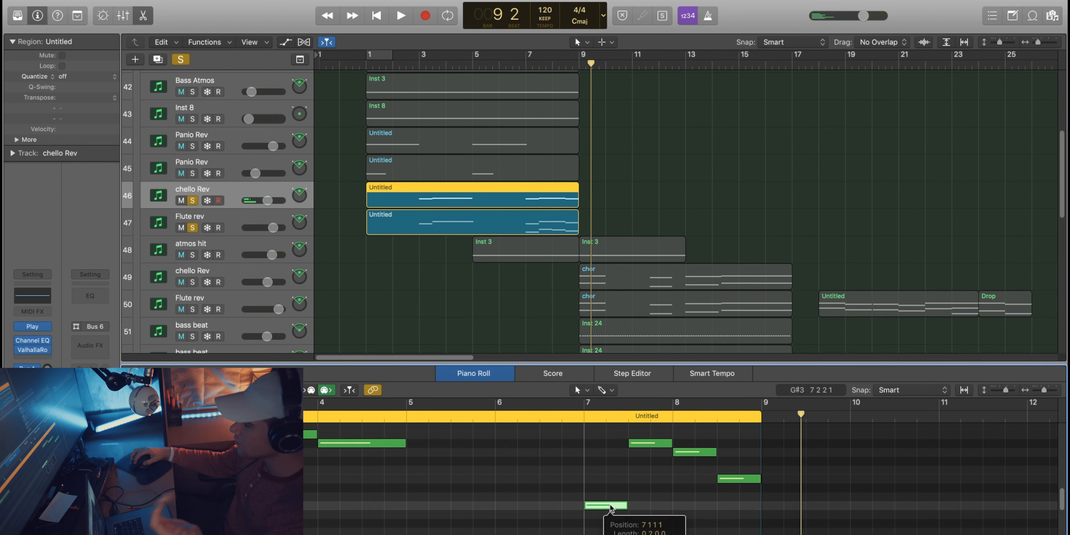
left_click(635, 444)
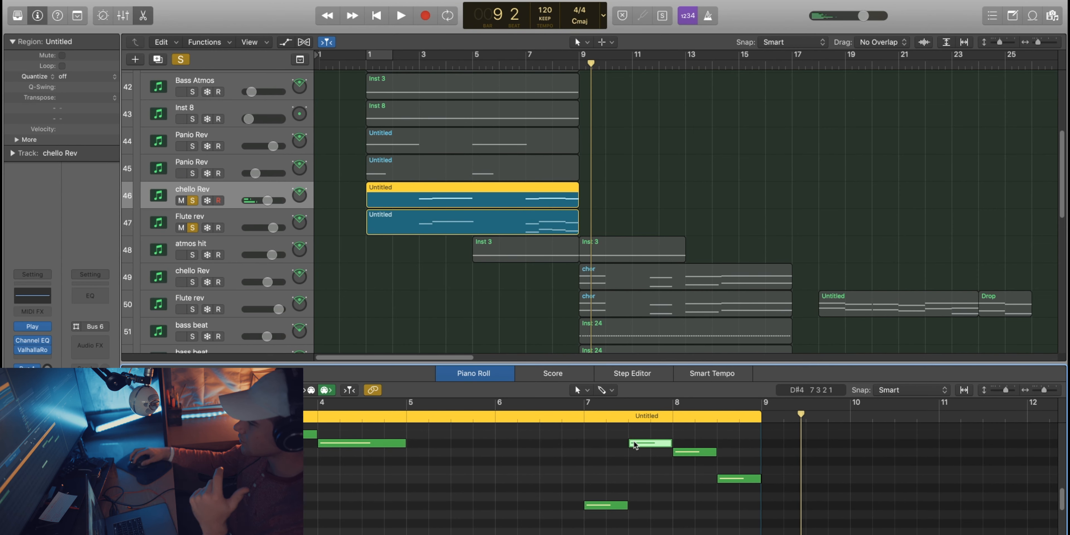
left_click(719, 478)
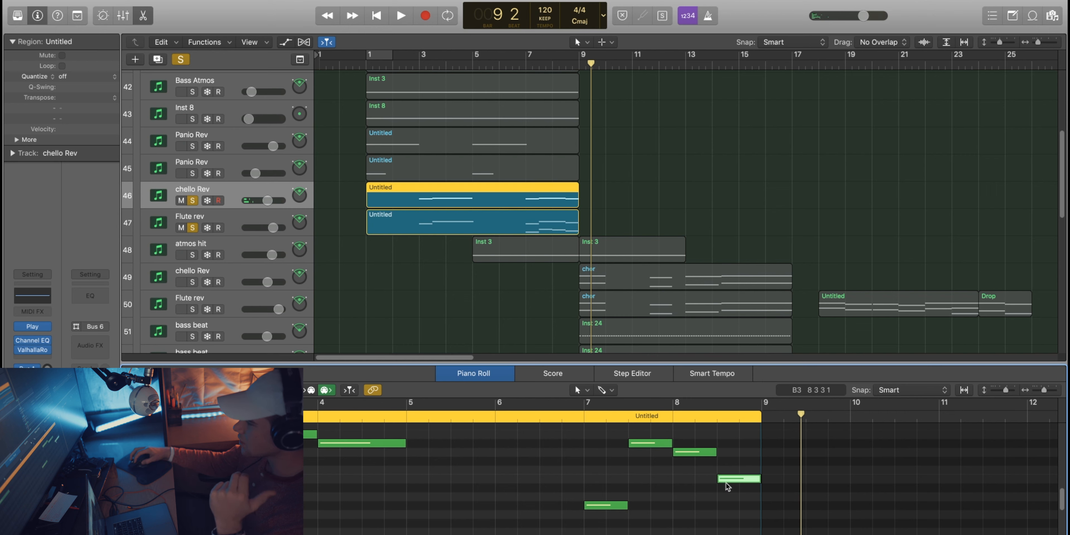
left_click(725, 504)
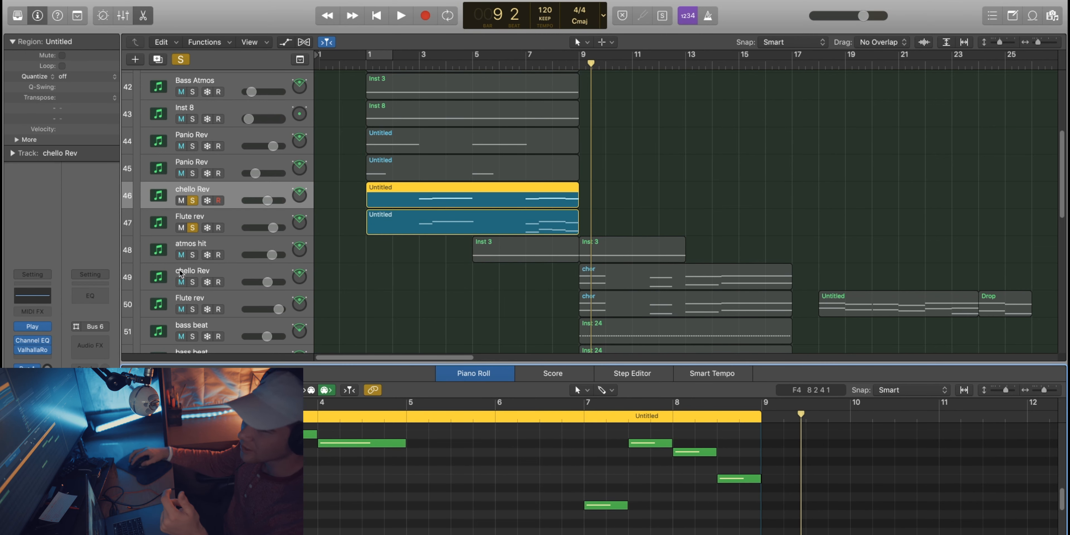
Solo atmos hit in place of chello Rev and Flute rev, and play its Inst 3 region around bar 5
left_click(192, 255)
left_click_drag(192, 227, 193, 201)
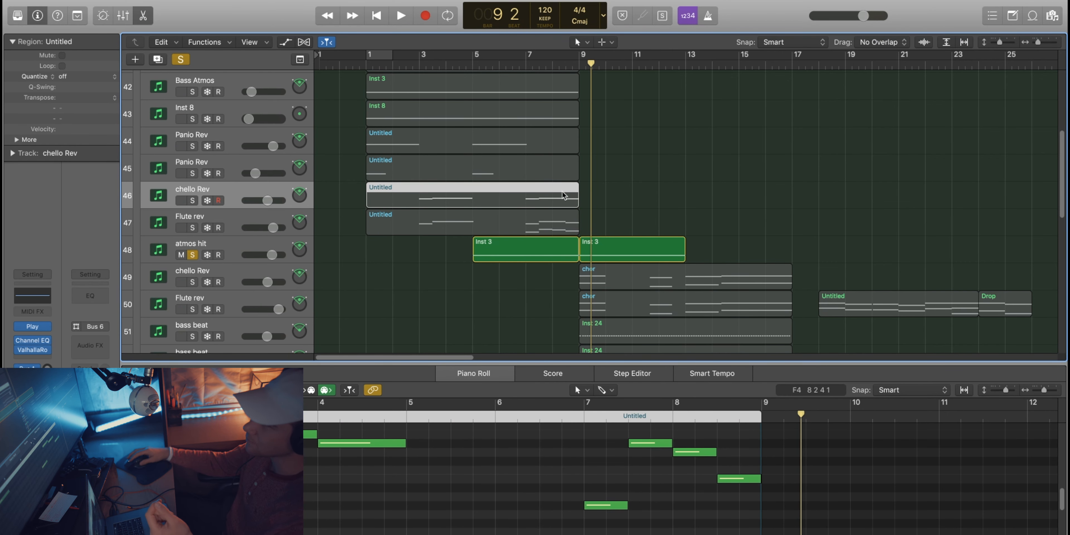
left_click(476, 63)
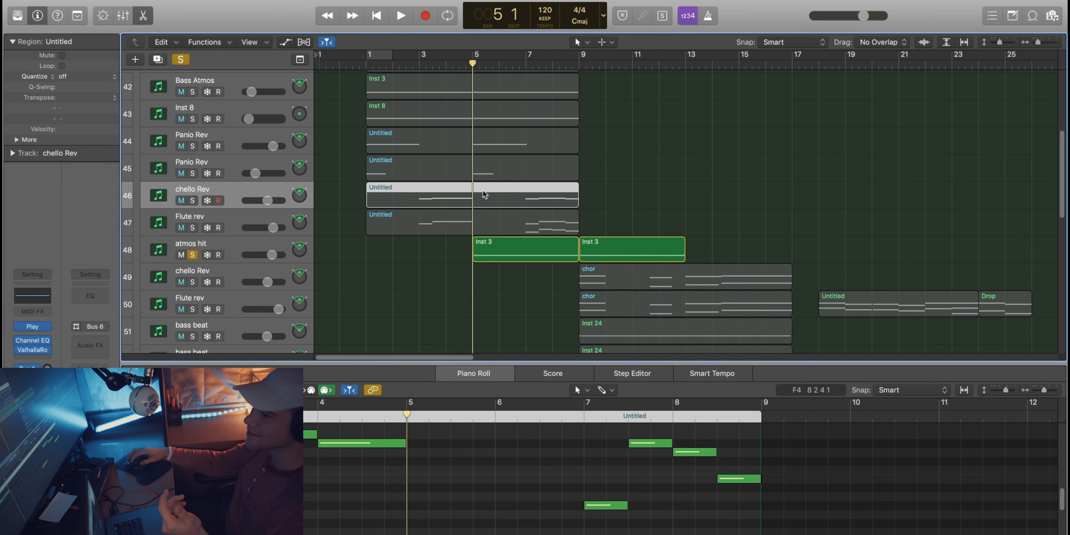
left_click(490, 258)
key("space")
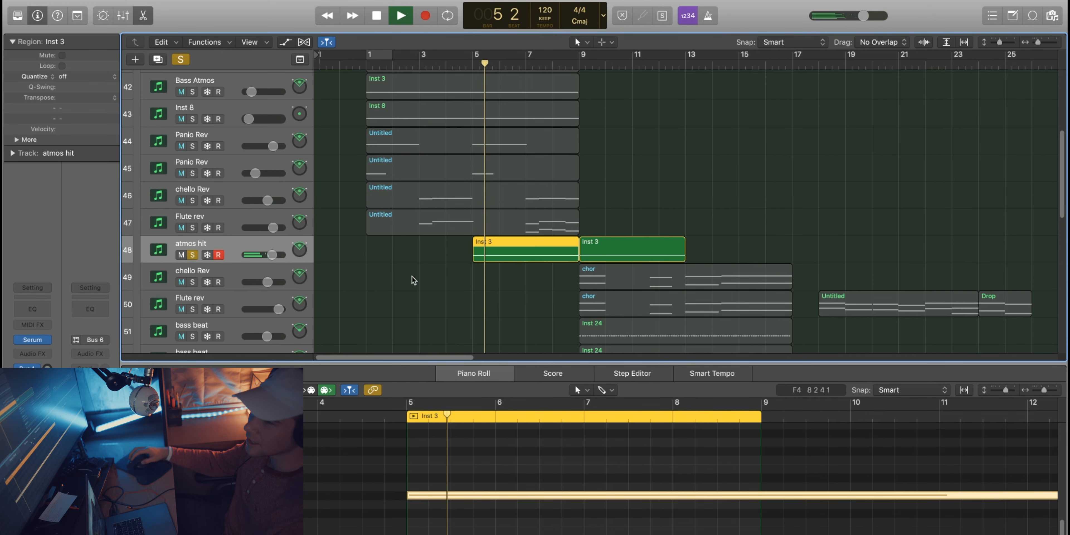
left_click(459, 64)
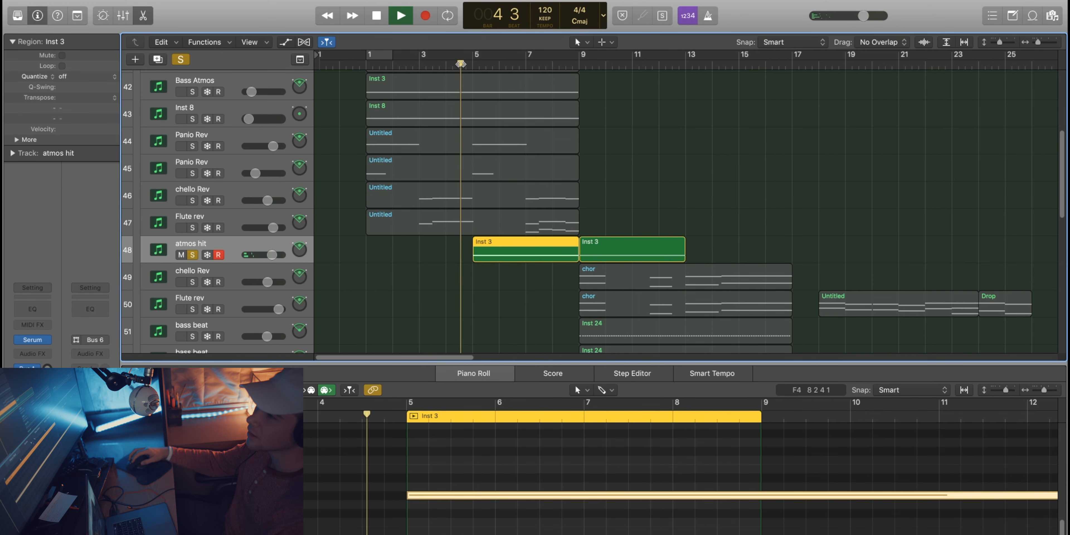
Unsolo atmos hit and play its entrance with all the tracks from just before bar 5
left_click(192, 255)
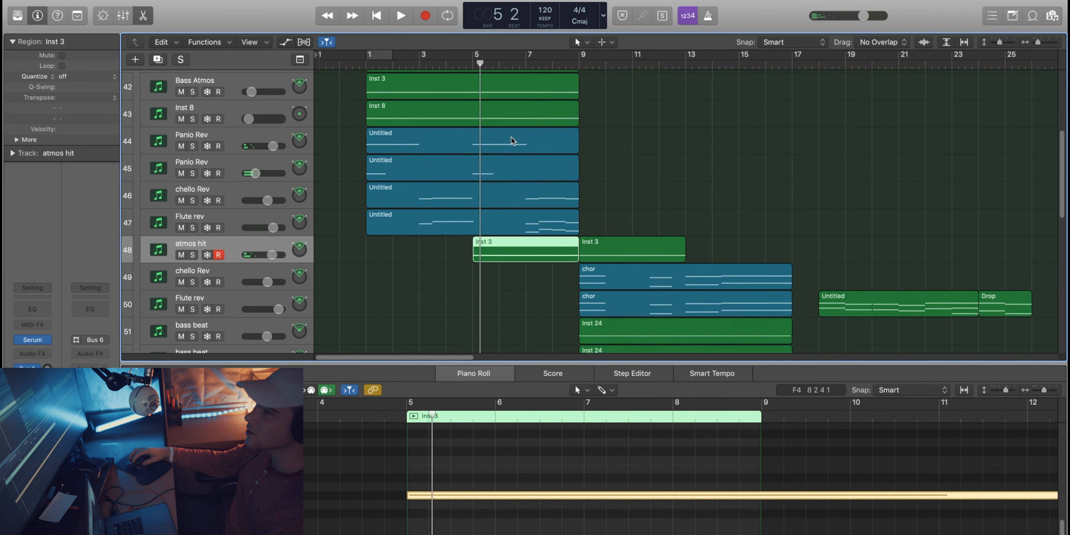
left_click(466, 65)
key("space")
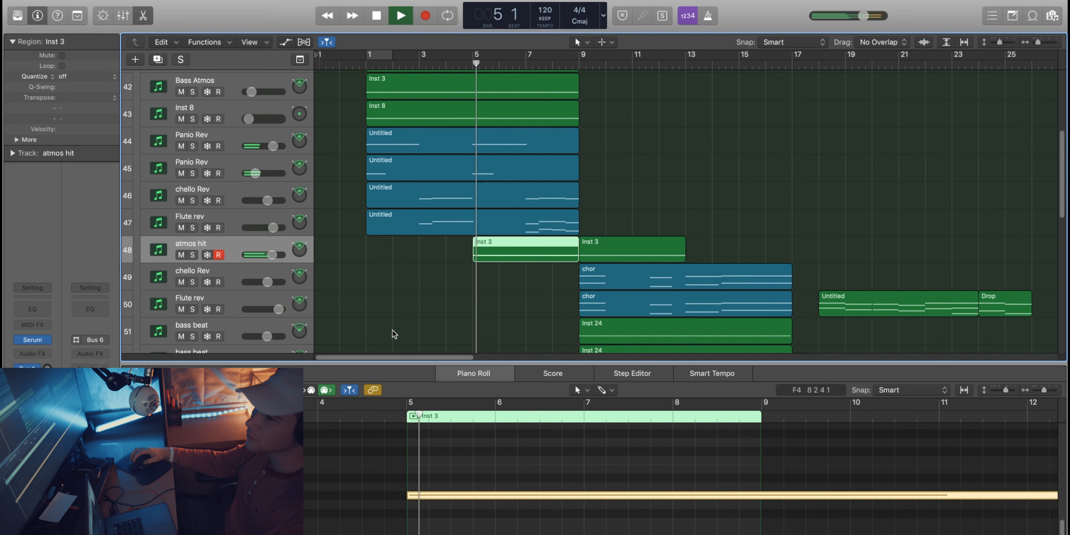
key("space")
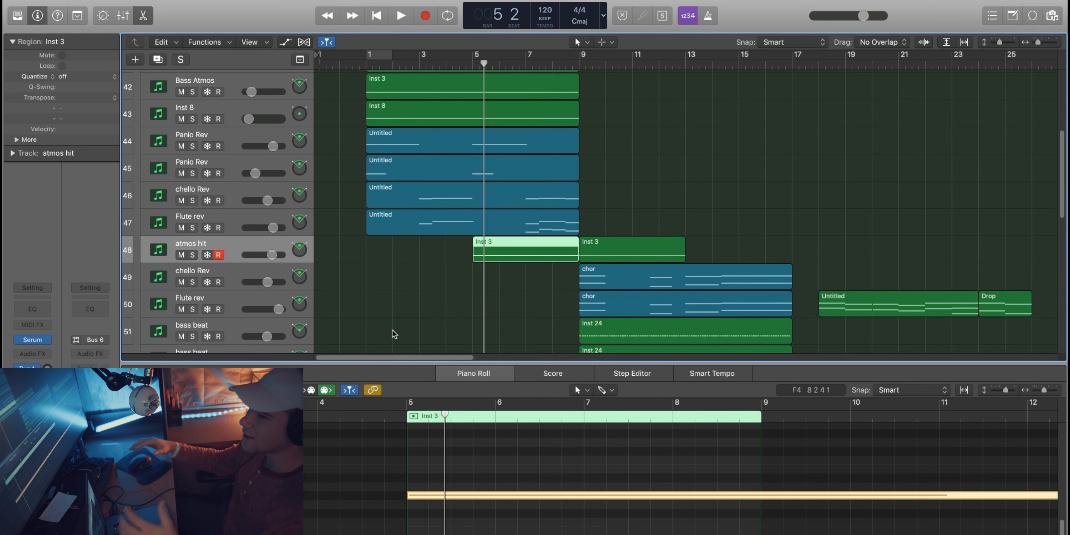
Expand the arp stack and mute the whole stack
scroll(394, 335, "down", 4)
scroll(415, 343, "down", 5)
scroll(440, 348, "down", 3)
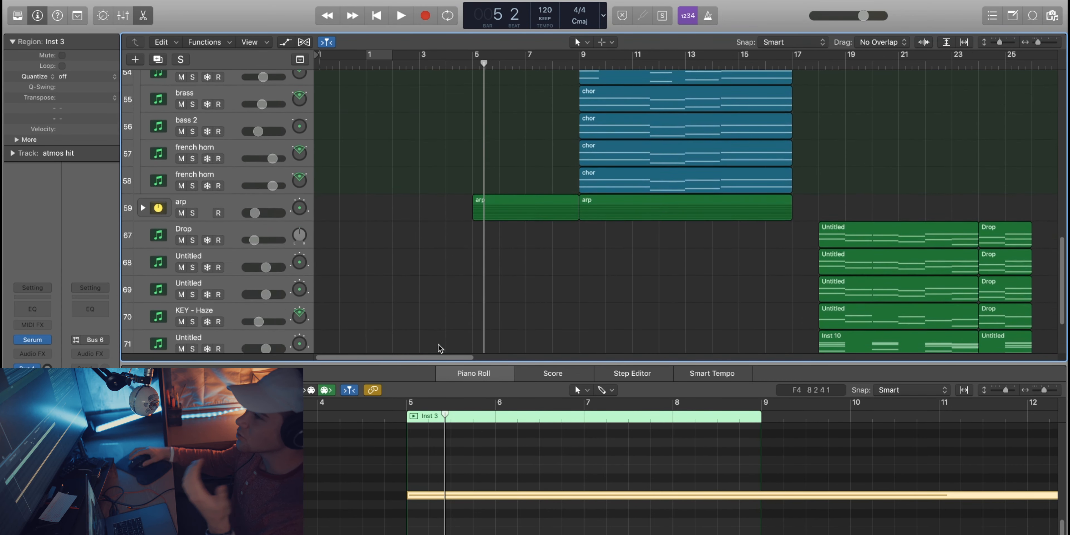
left_click(143, 242)
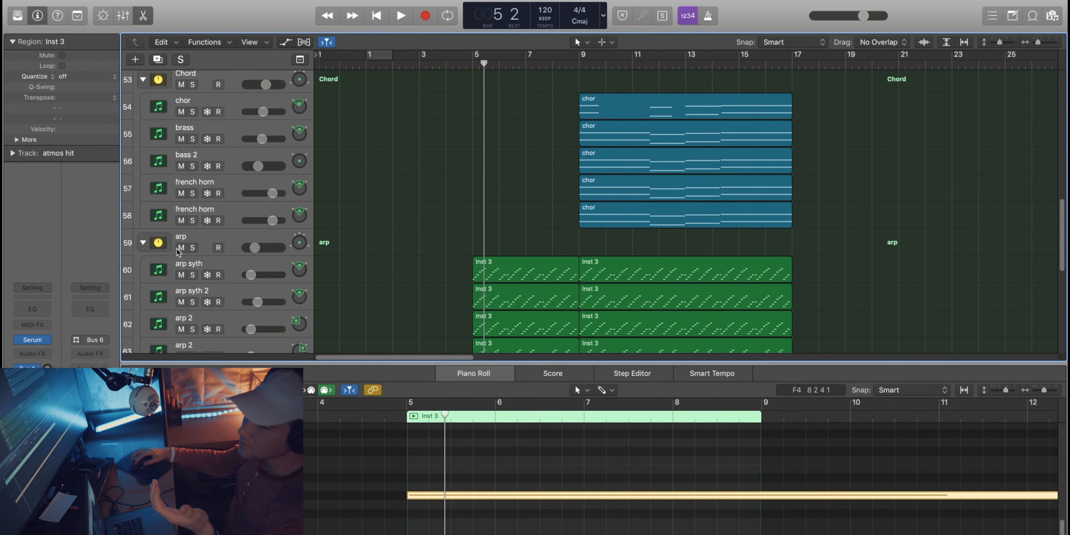
scroll(157, 258, "up", 10)
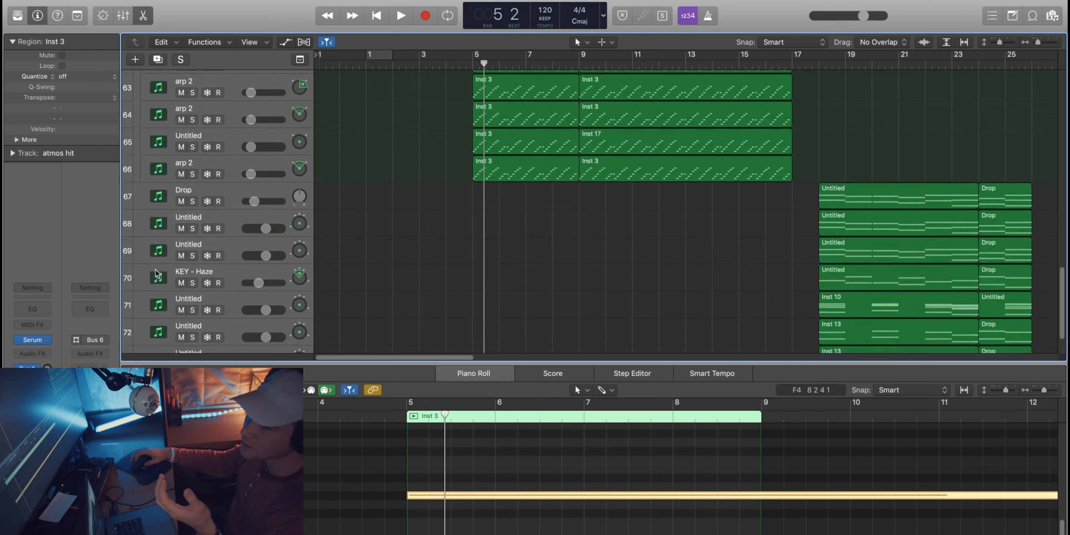
scroll(156, 272, "down", 10)
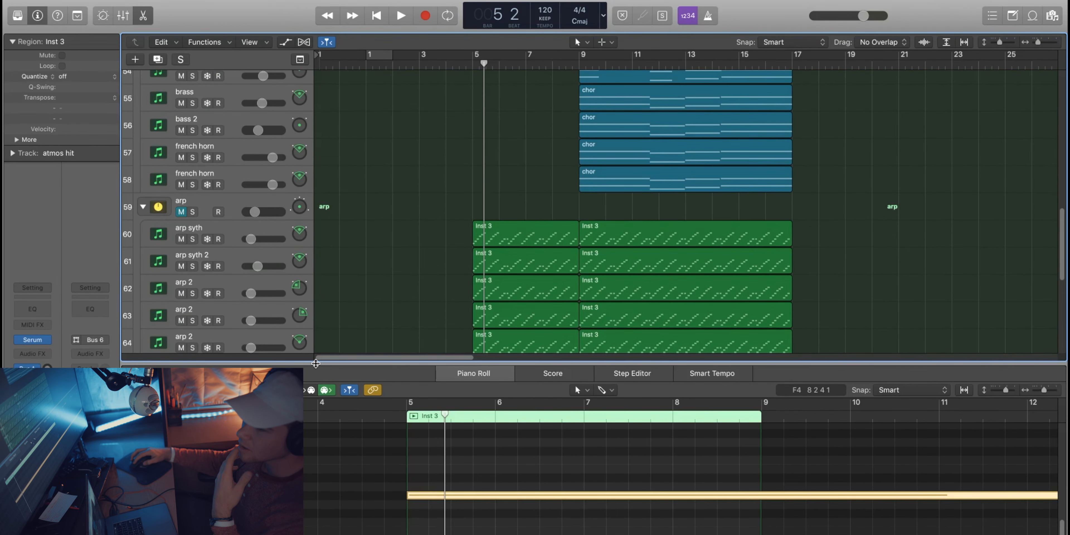
Close the Piano Roll and select all the regions on the arp stack's tracks
key("e")
scroll(590, 239, "up", 4)
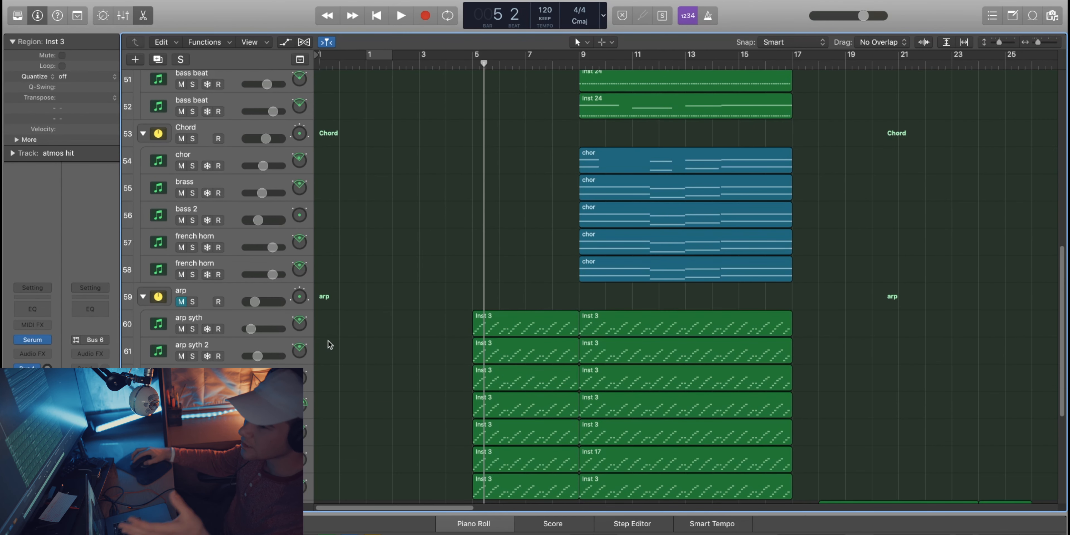
scroll(544, 345, "up", 2)
left_click_drag(529, 332, 622, 475)
scroll(623, 476, "down", 1)
scroll(623, 480, "down", 1)
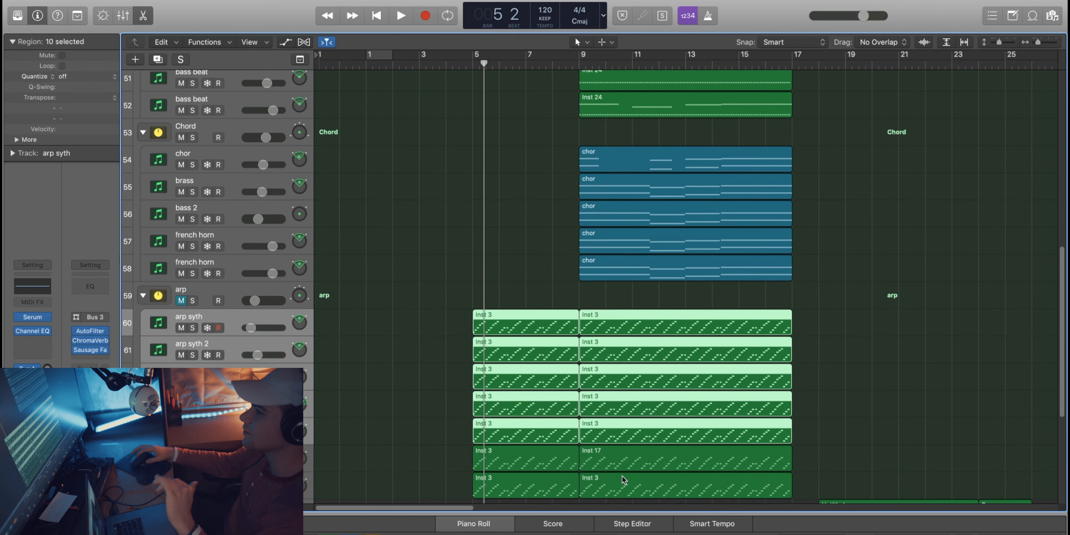
scroll(624, 480, "down", 2)
left_click_drag(622, 472, 534, 277)
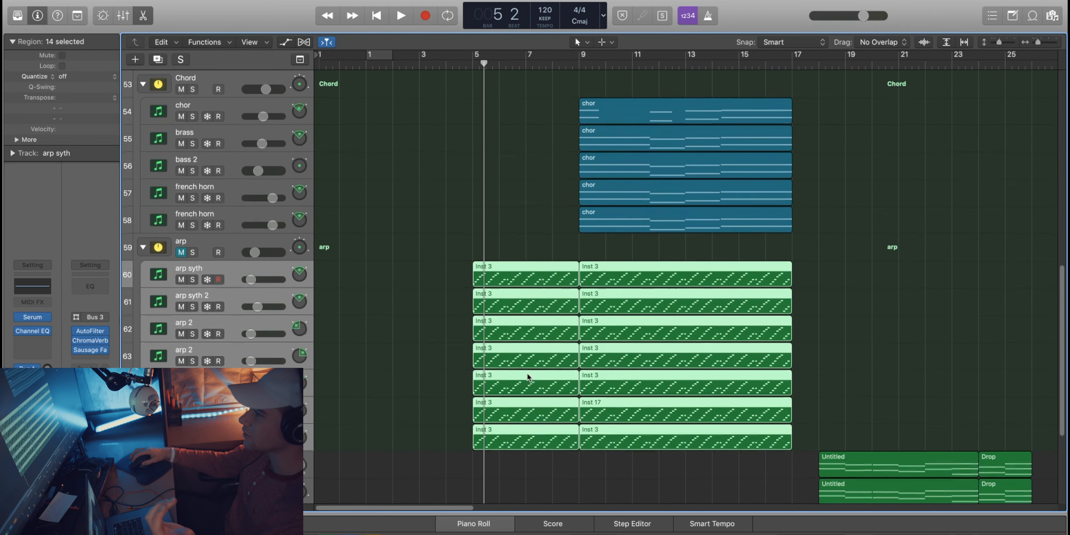
Solo both bass beat tracks in the Meat stack and play them from bar 9
scroll(529, 377, "up", 10)
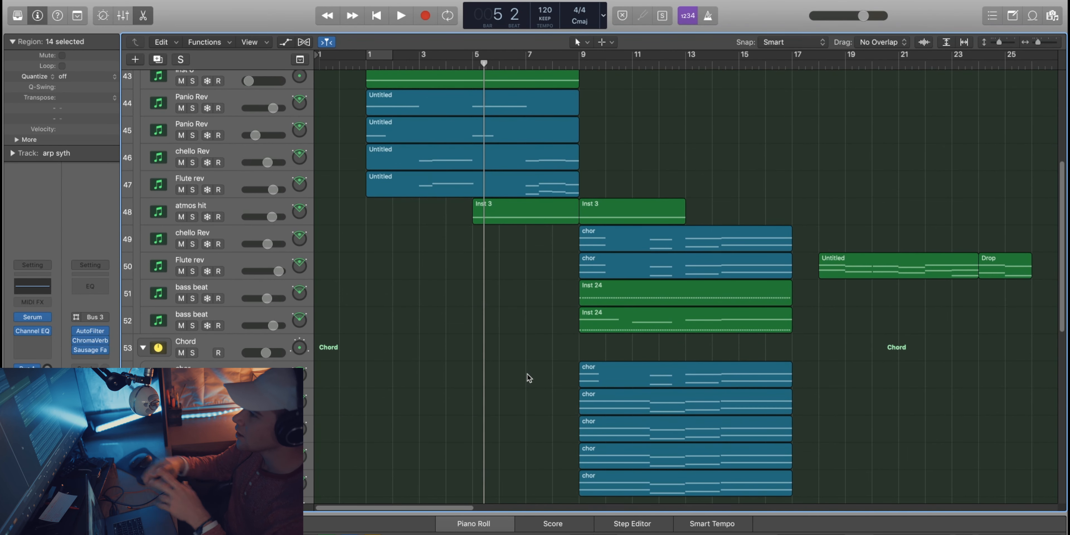
left_click_drag(566, 64, 579, 65)
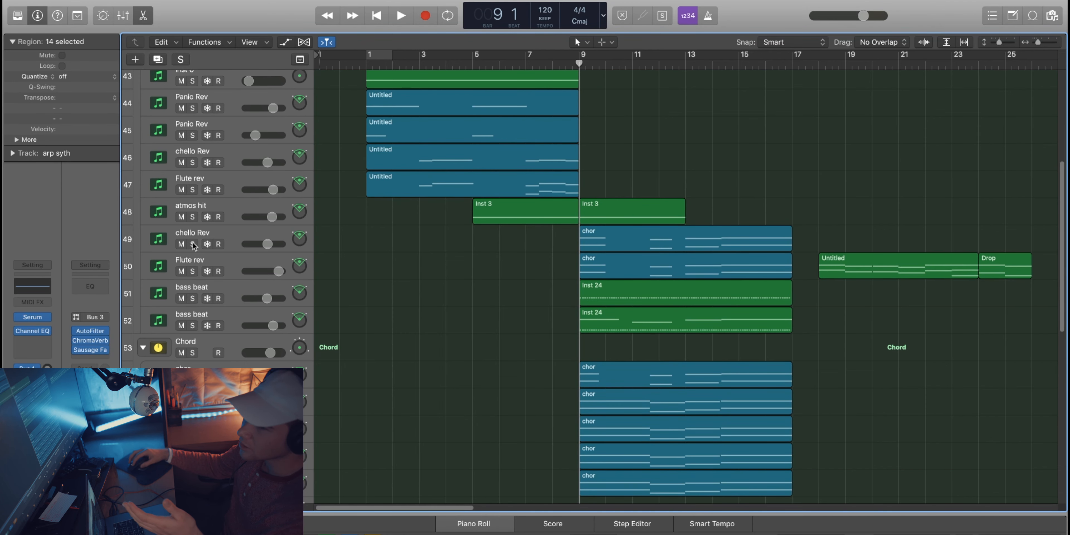
scroll(206, 356, "down", 2)
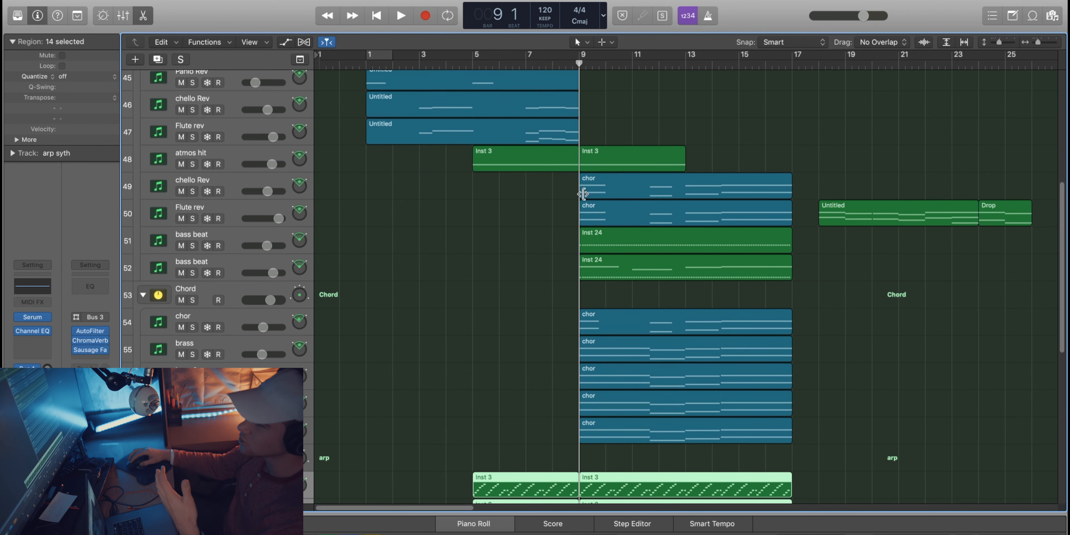
left_click(192, 272)
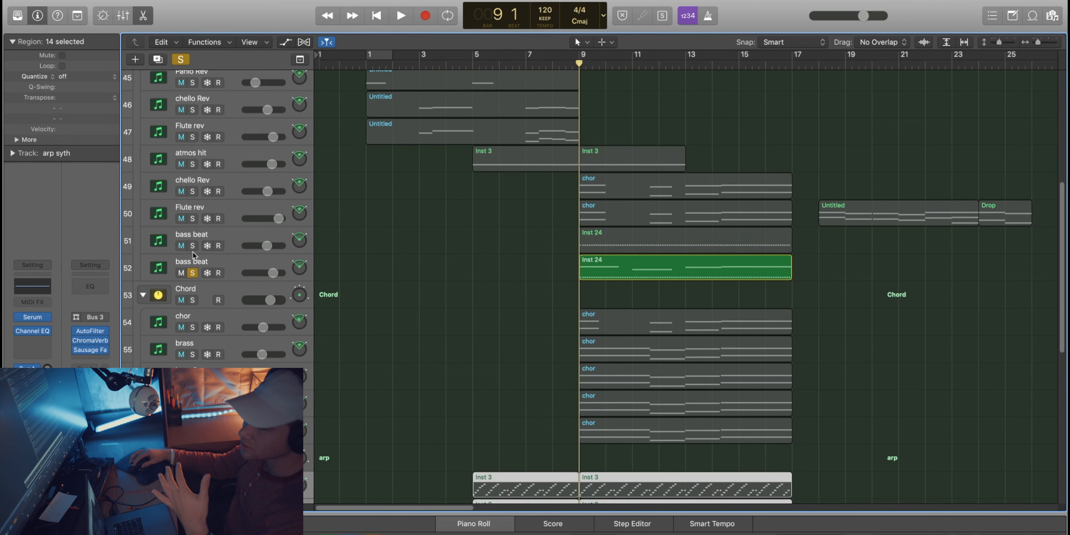
left_click(193, 246)
key("space")
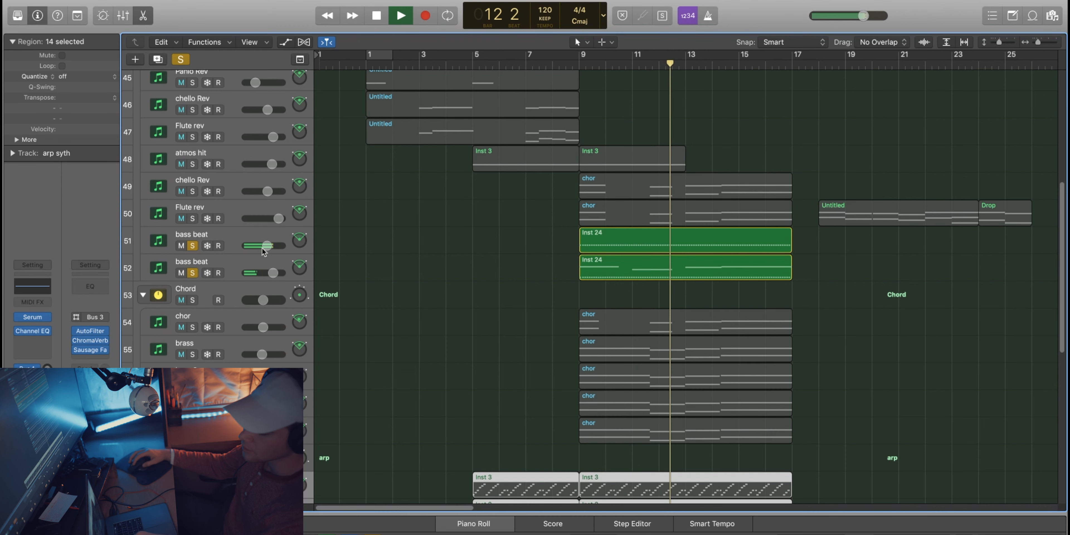
Stop playback with both bass beat tracks unsoloed and select the second bass beat track's Inst 24 region
key("space")
left_click(192, 246)
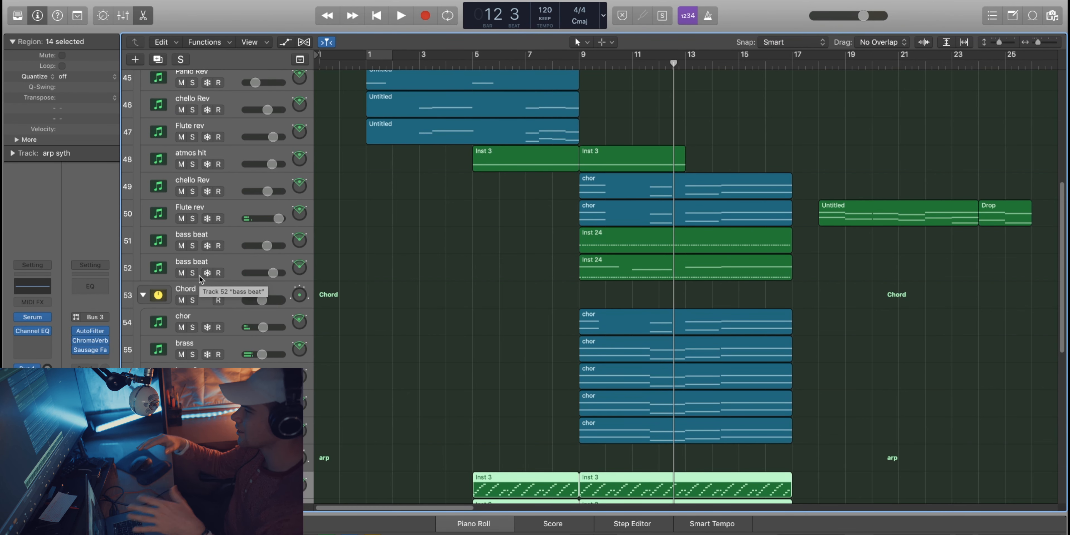
left_click(780, 275)
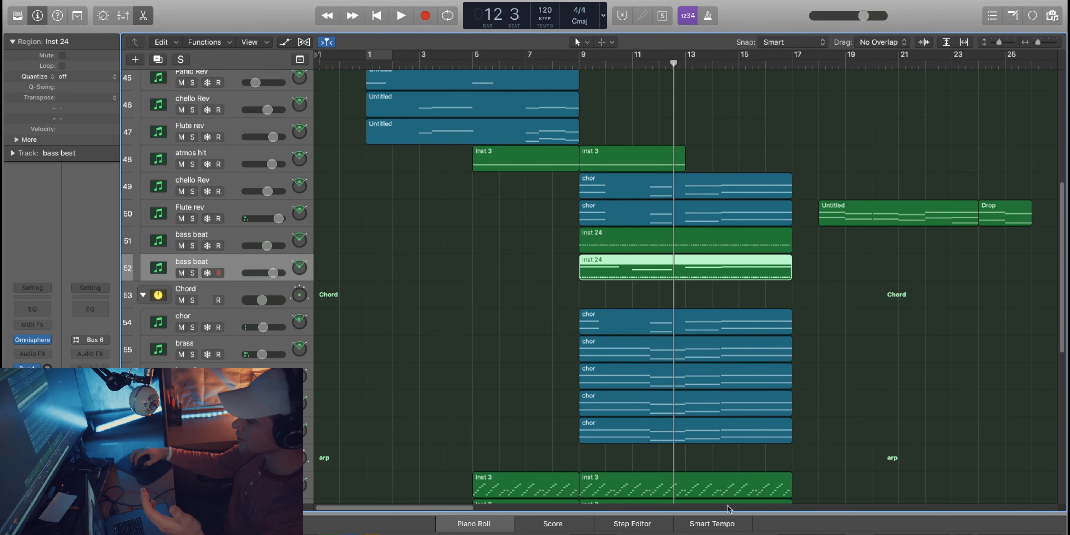
Inspect the notes of the lower bass beat track's Inst 24 region in the Piano Roll, then hide the editor
left_click_drag(730, 514, 736, 404)
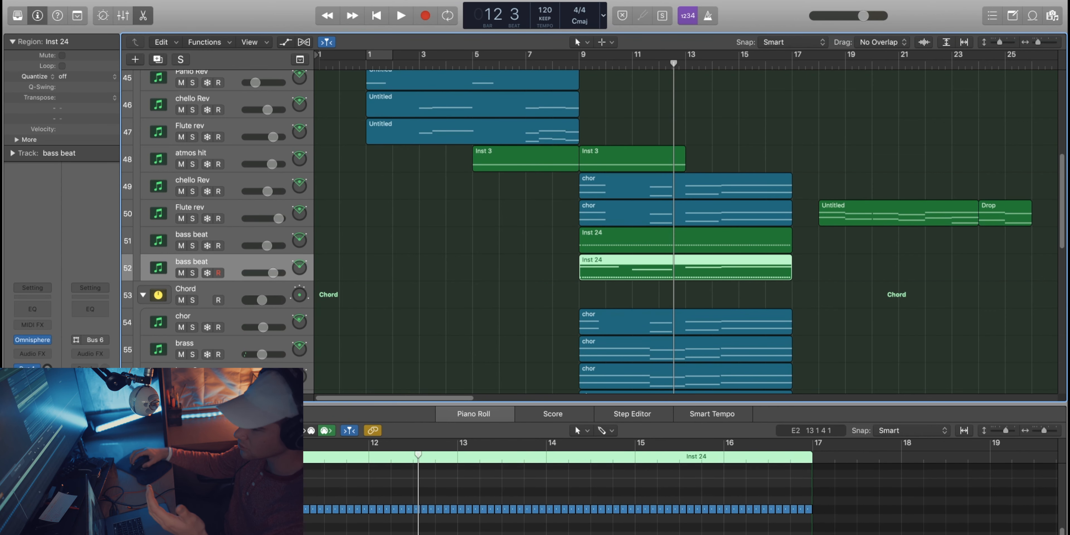
left_click(475, 509)
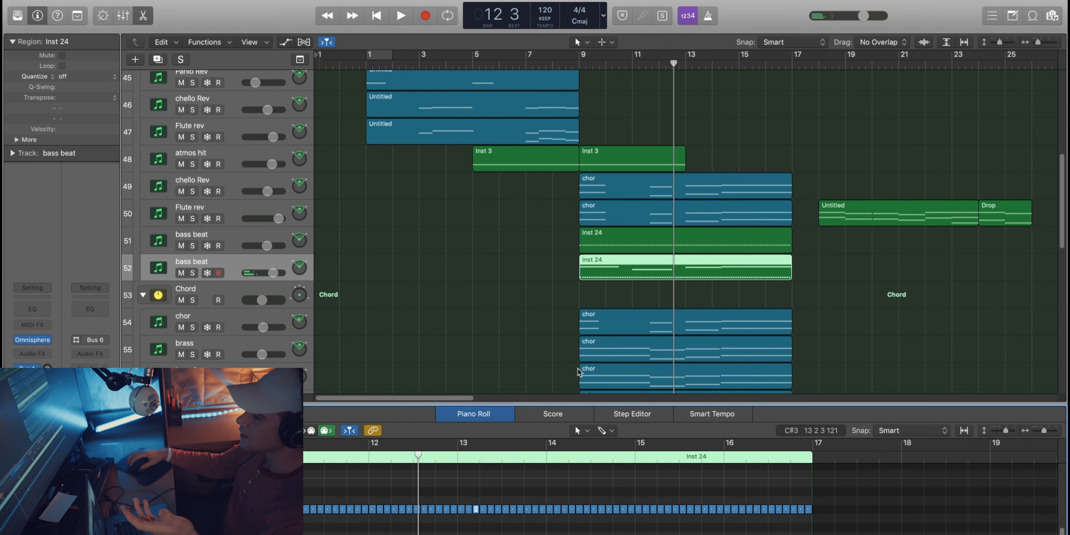
key("e")
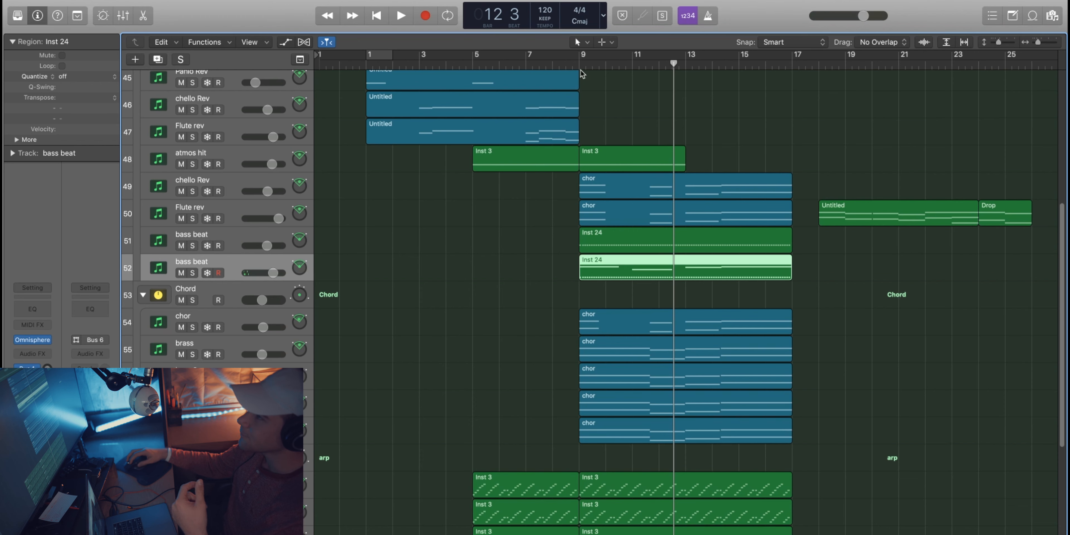
Play the full arrangement from bar 9 for about two bars, then return the playhead to bar 9
key("shift+Return")
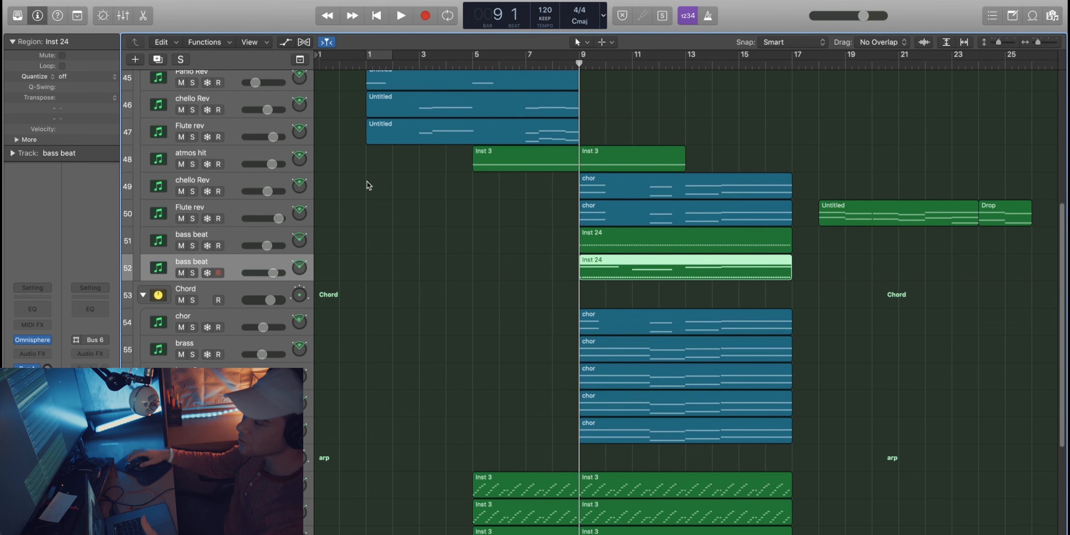
key("space")
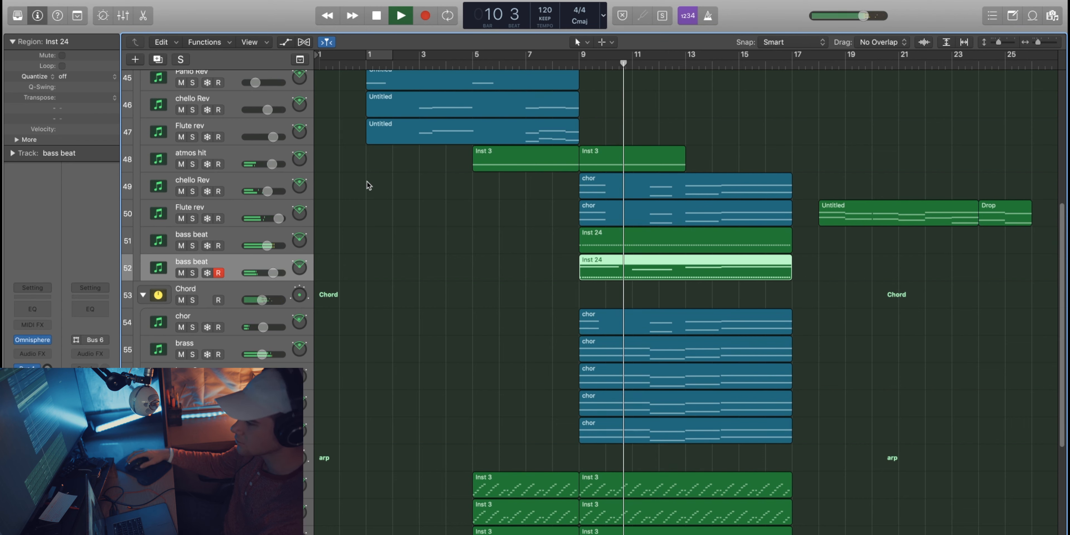
key("space")
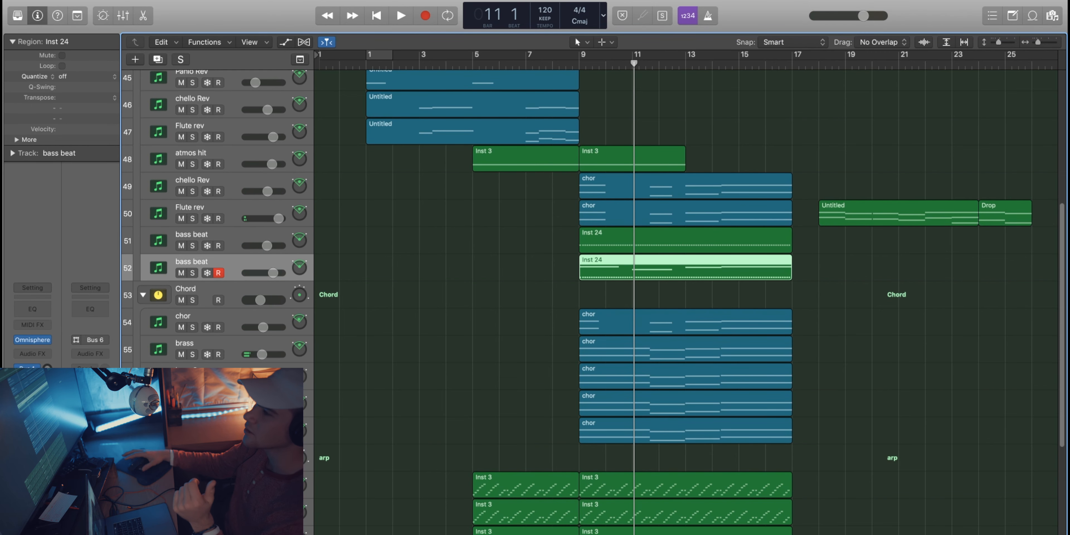
left_click(553, 68)
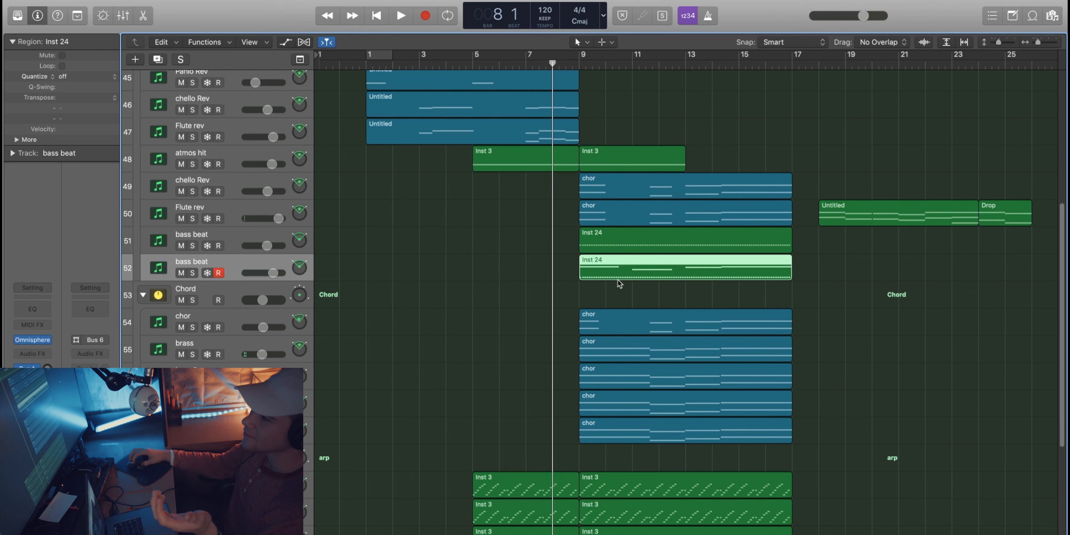
left_click(580, 65)
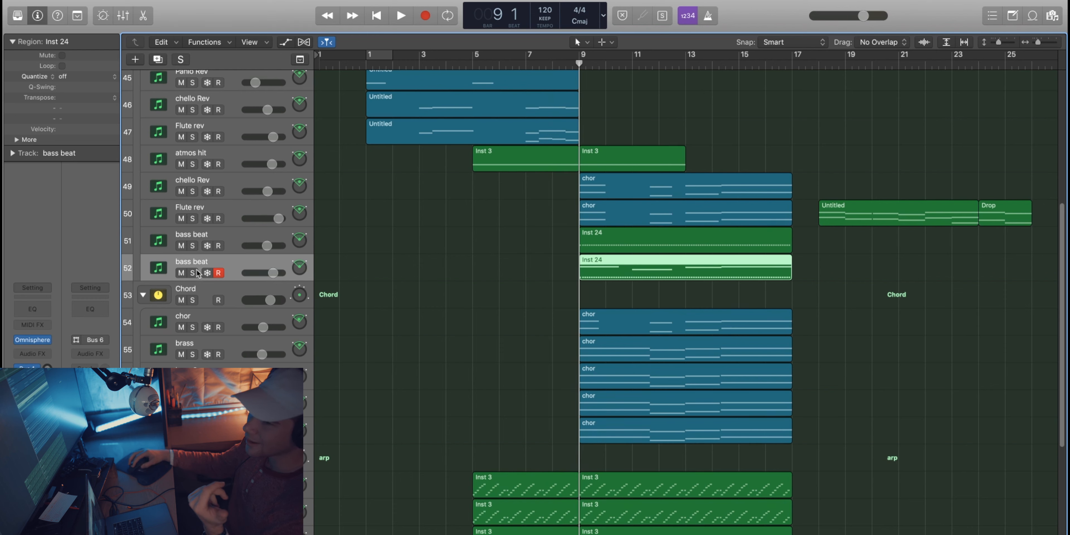
Review the effects and oscillator pages of the Serum synth on the upper bass beat track, then close the plug-in
left_click(215, 236)
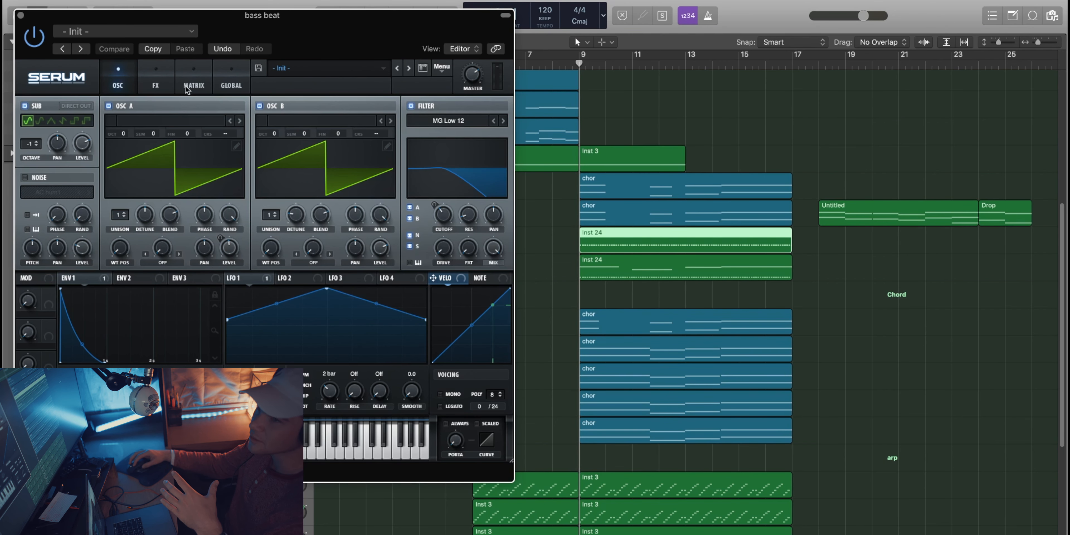
left_click(155, 86)
left_click(183, 82)
left_click(155, 83)
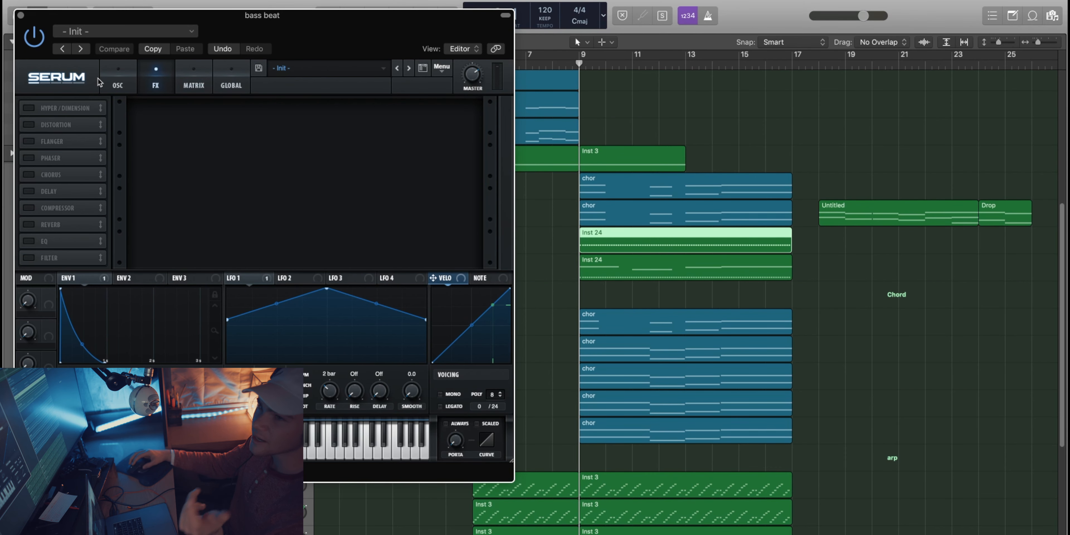
left_click(111, 82)
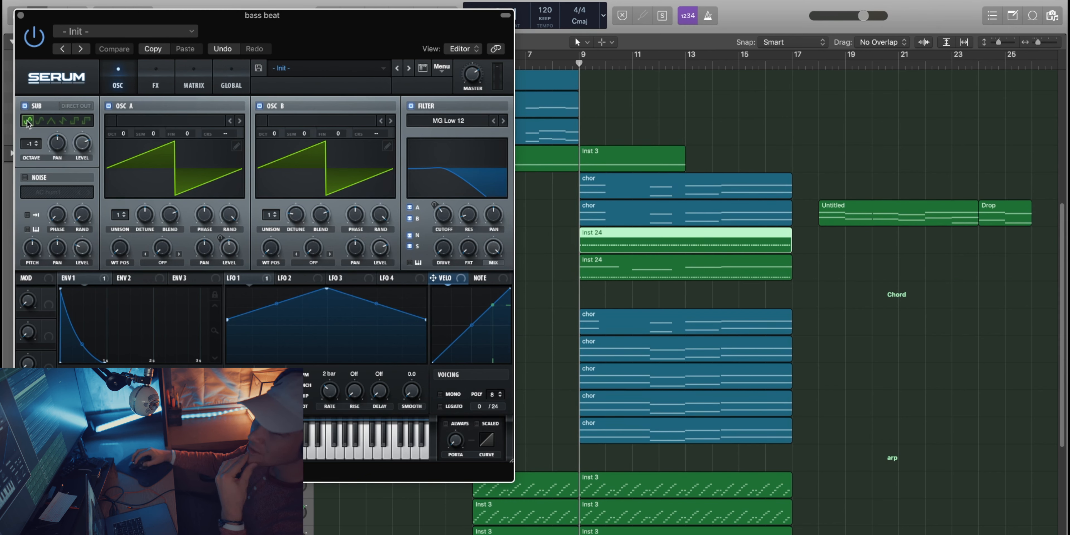
left_click(20, 15)
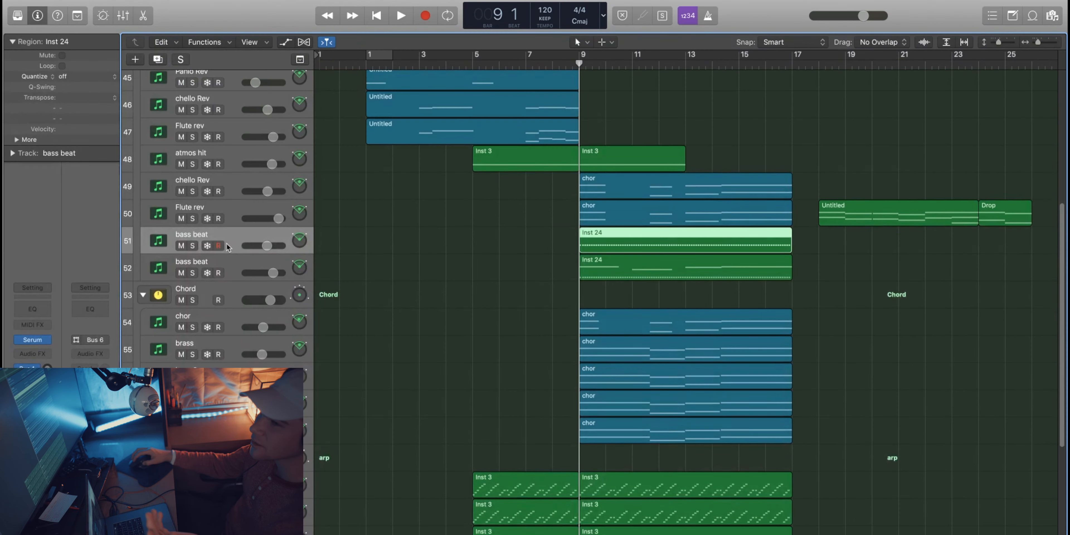
Solo the chor track in the Chord stack and listen to it from bar 9
scroll(220, 249, "down", 3)
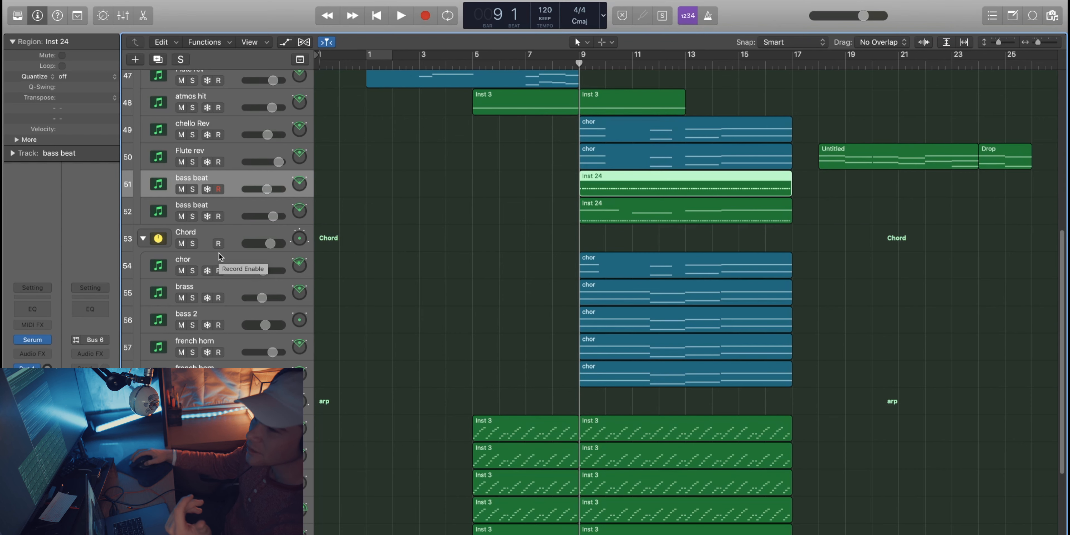
left_click(212, 208)
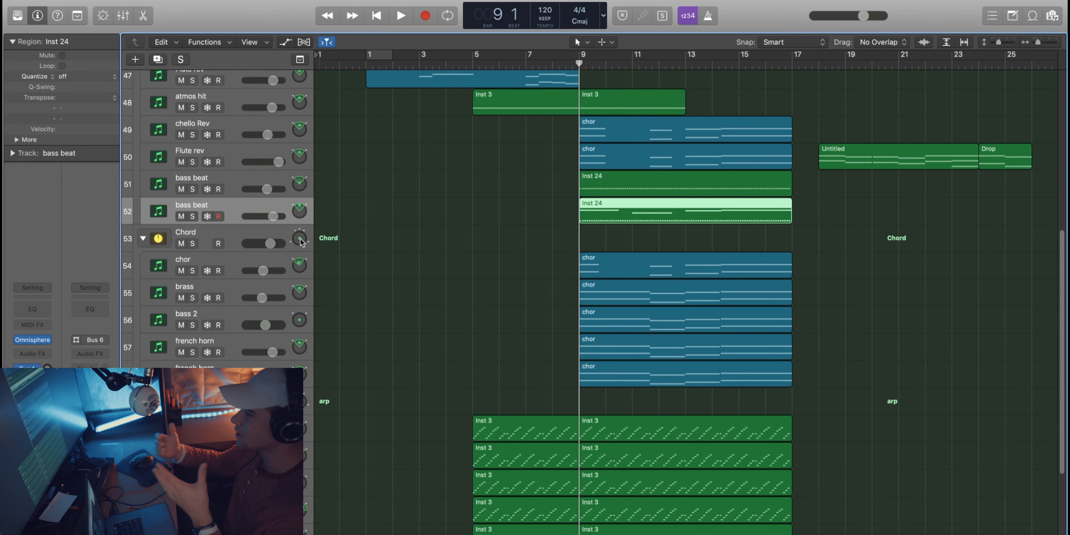
left_click(256, 259)
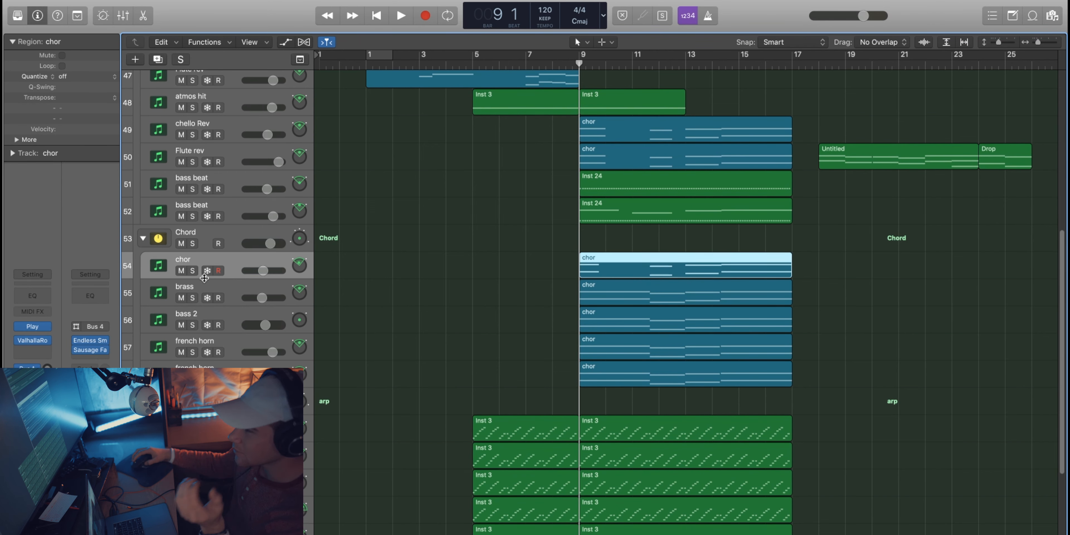
left_click(193, 271)
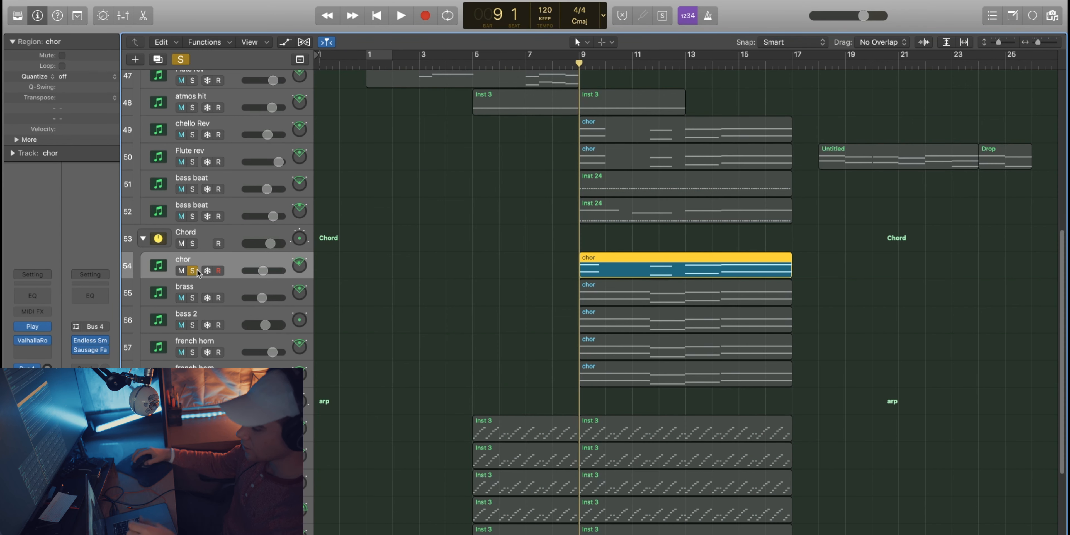
key("space")
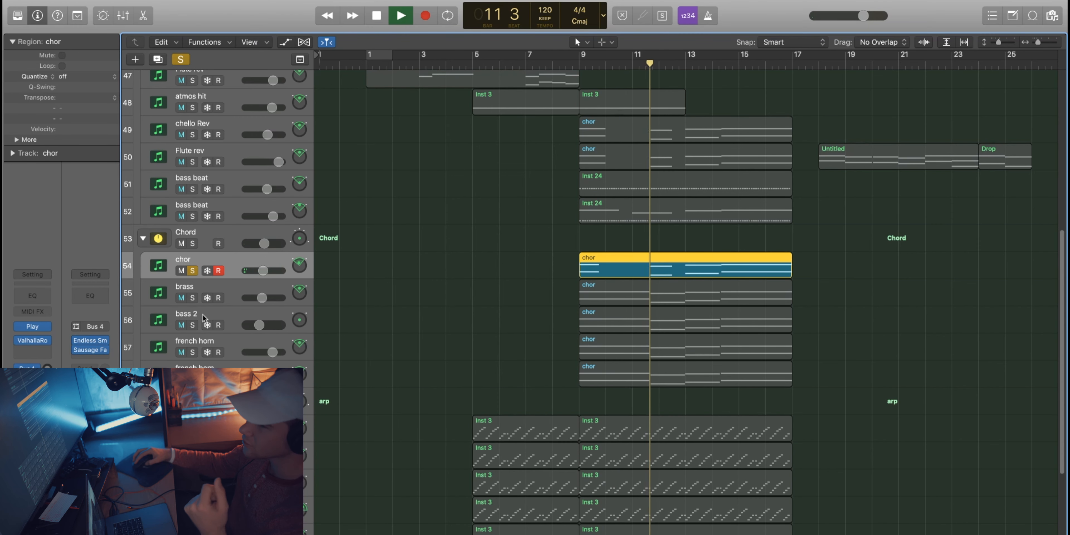
key("space")
Add the brass and bass 2 tracks to the solo one after the other, replaying the chords from around bar 9
left_click(192, 297)
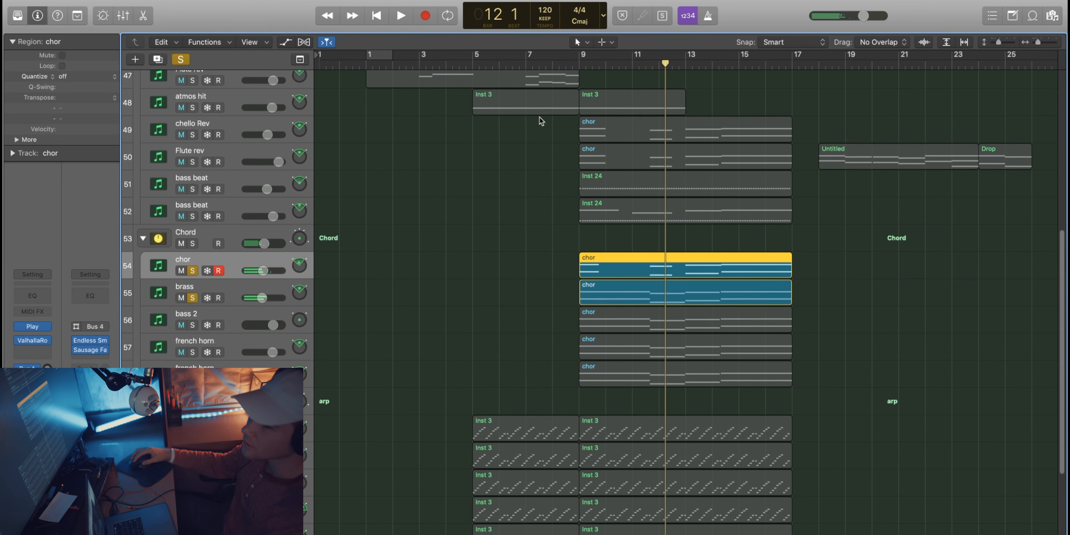
left_click(566, 63)
key("space")
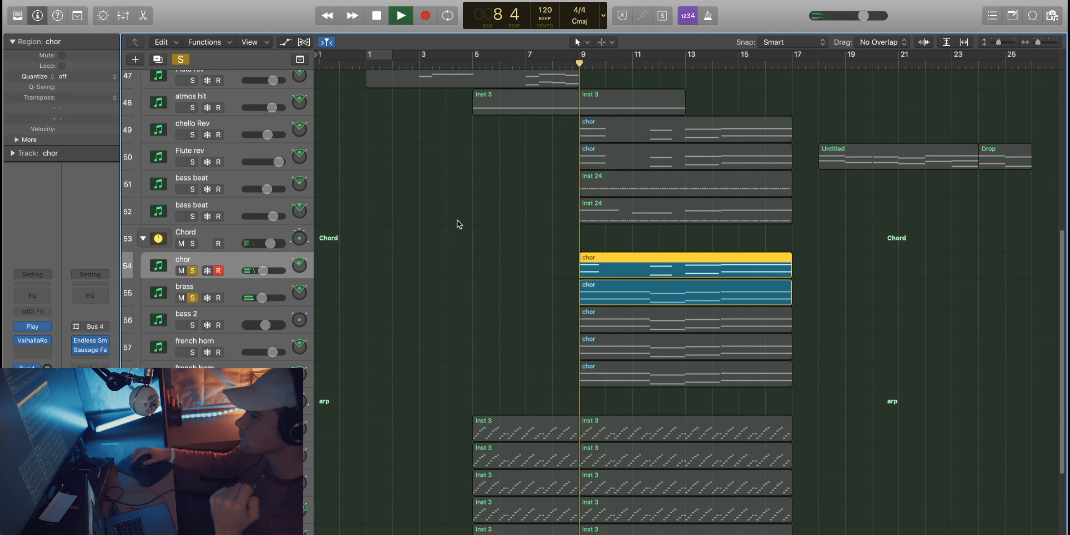
left_click(192, 325)
key("space")
key("shift+space")
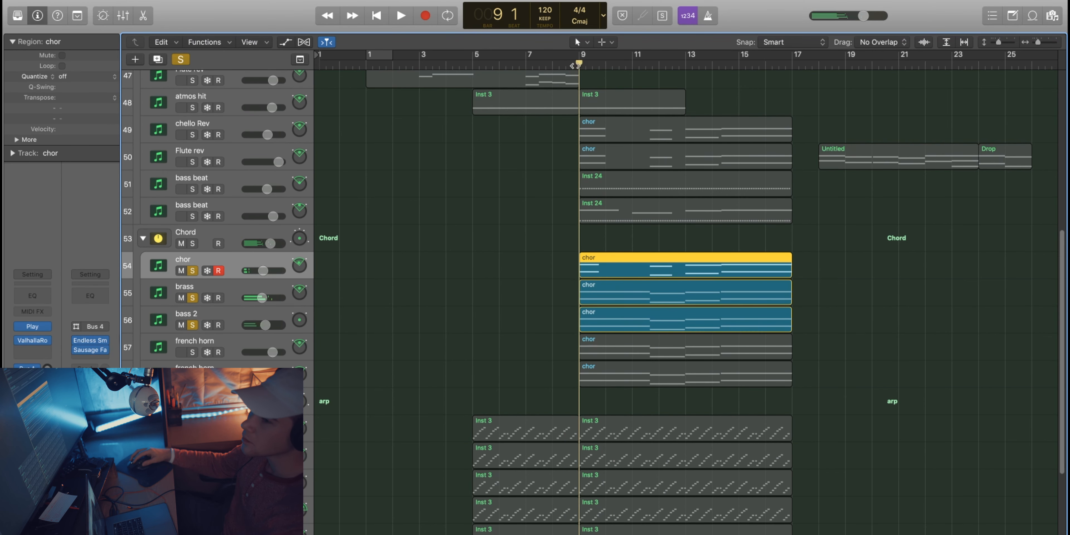
Add the first french horn track to the soloed chord layers and replay the passage from bar 9
left_click(192, 311)
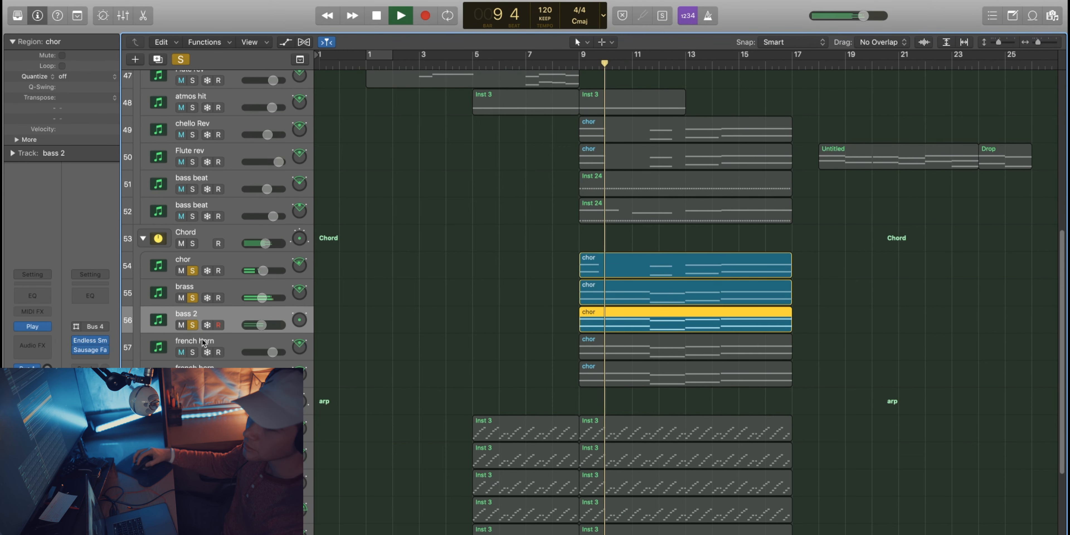
left_click(192, 352)
key("space")
key("shift+space")
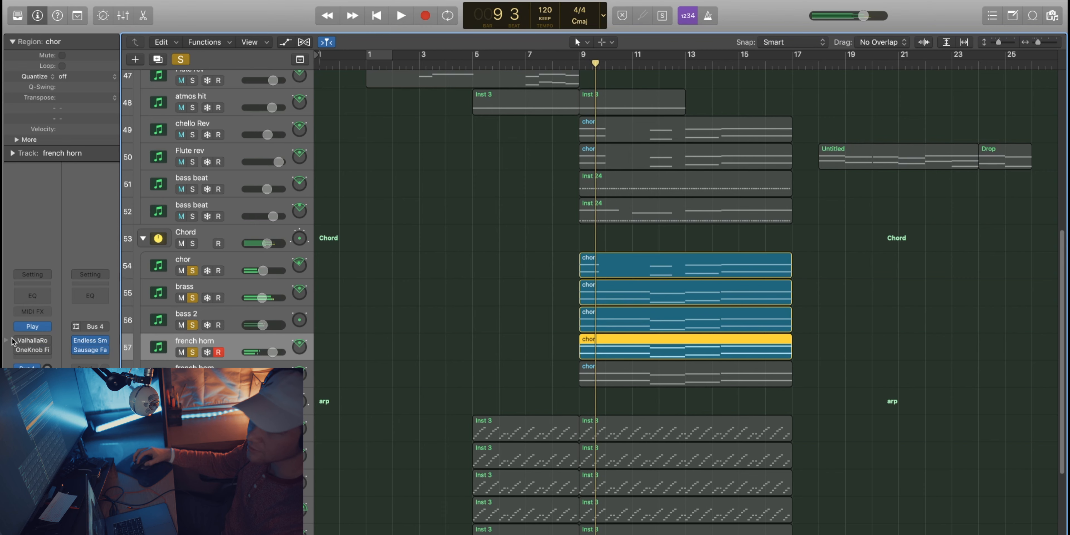
key("shift+space")
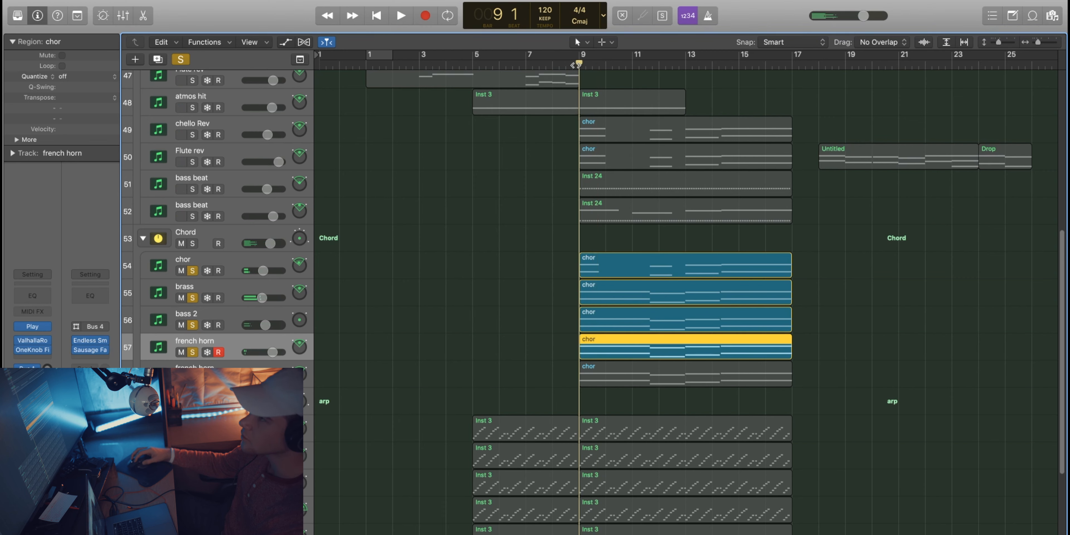
Inspect the OneKnob Filter settings on the first french horn track and close the plug-in
mouse_move(18, 351)
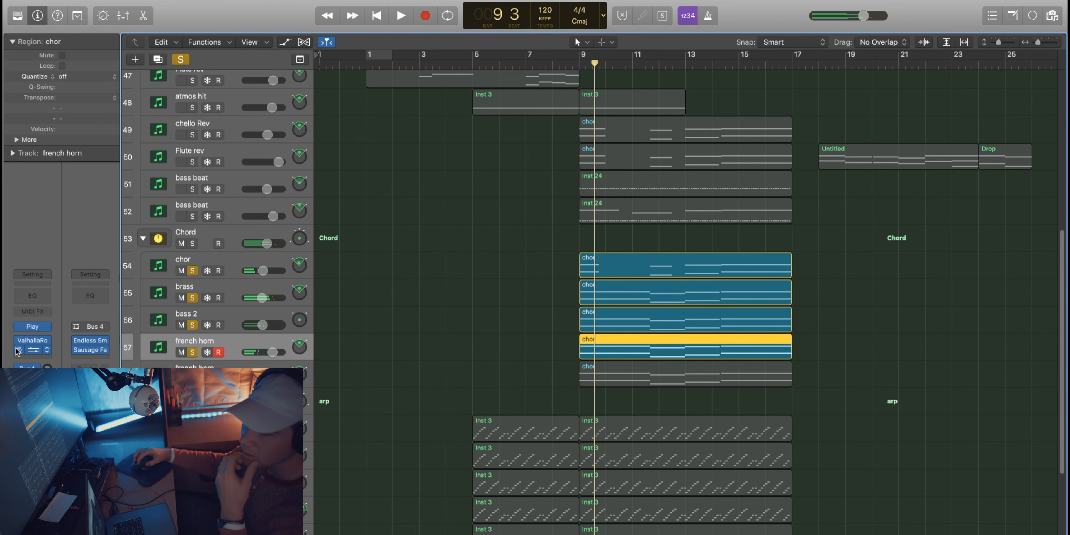
left_click(37, 350)
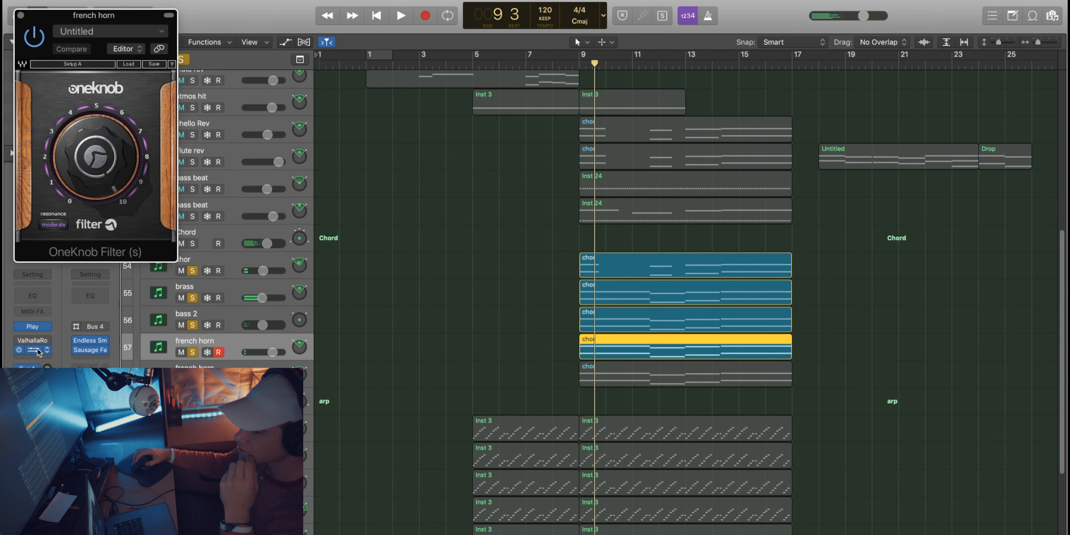
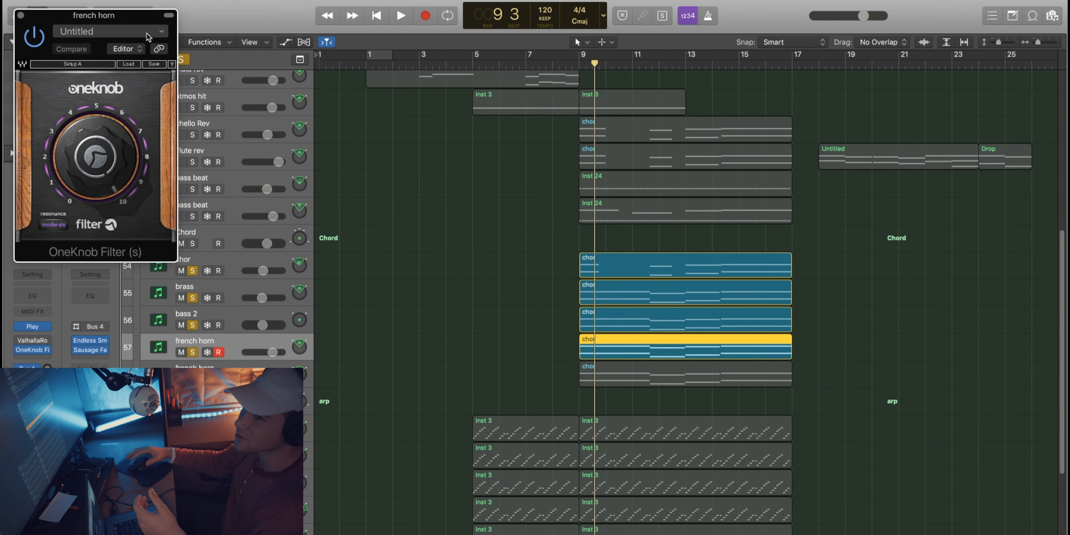
left_click(21, 15)
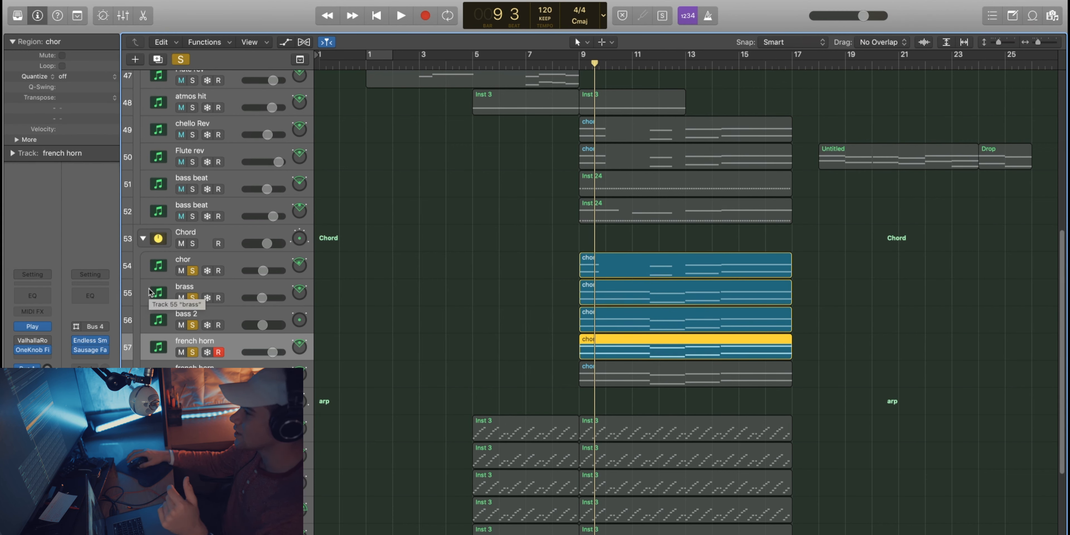
Isolate the second french horn track by removing the solo from the other chord layers, and play it from just before bar 9
key("Down")
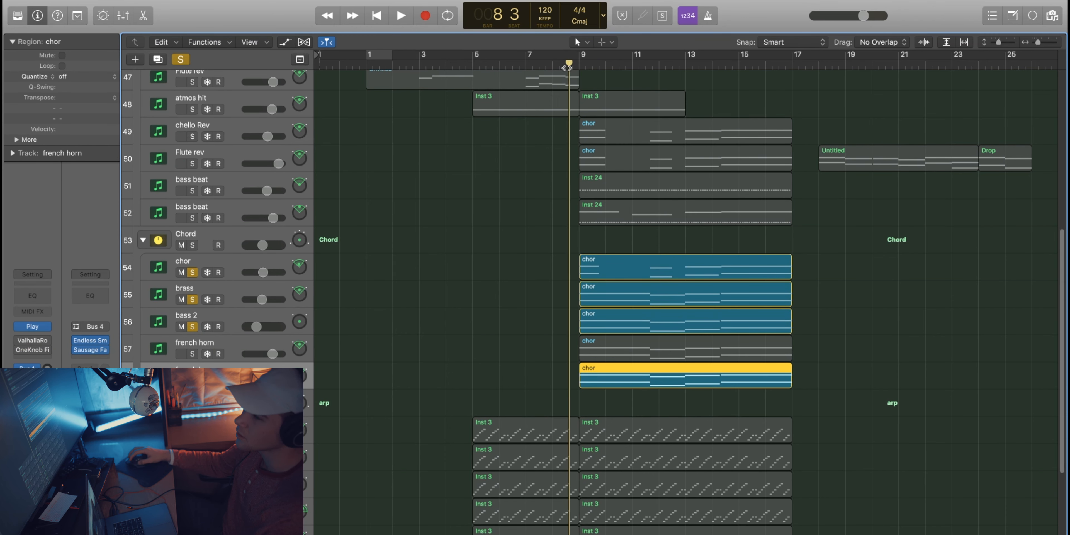
left_click_drag(196, 326, 186, 272)
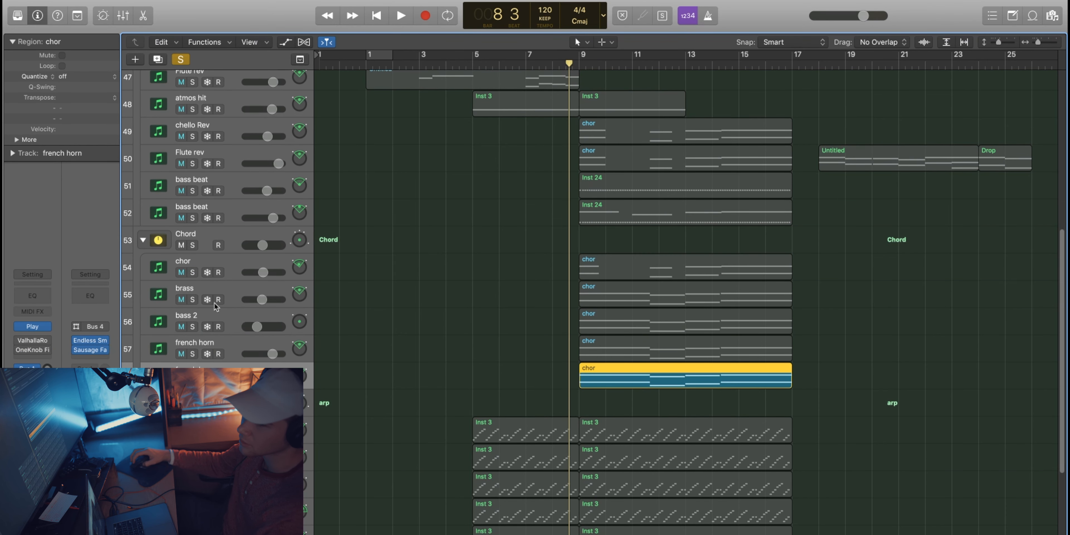
key("space")
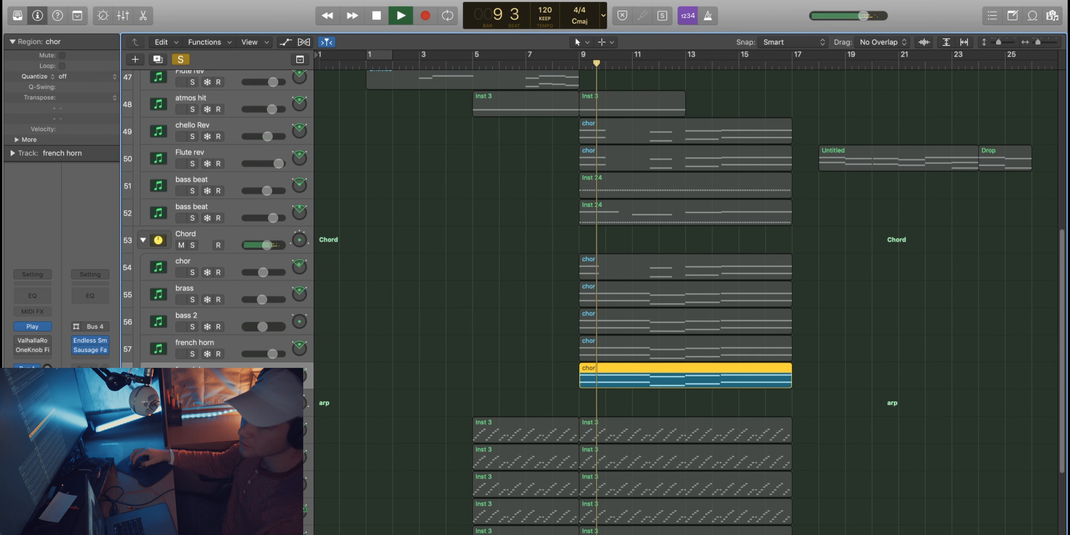
mouse_move(18, 342)
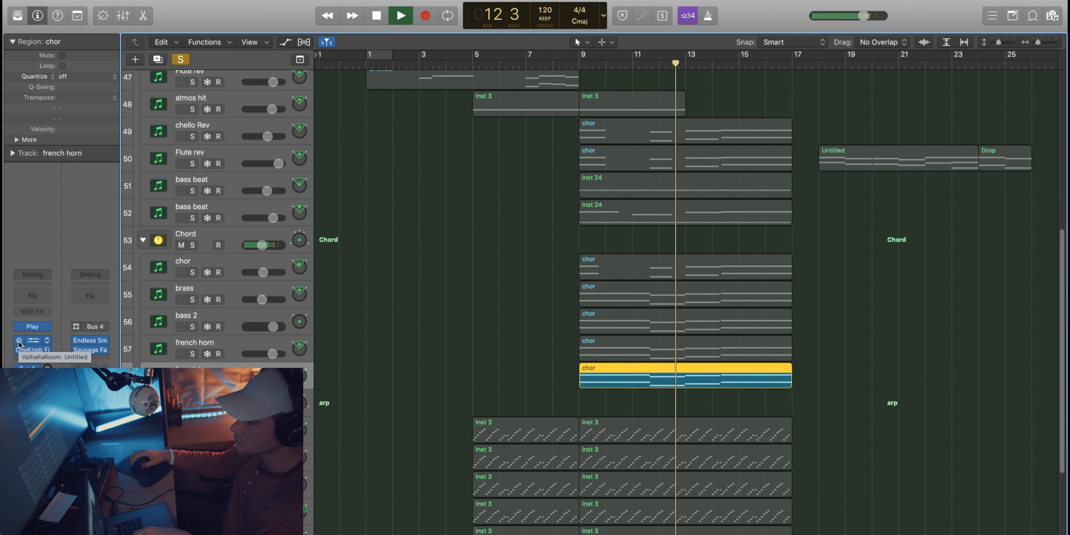
key("space")
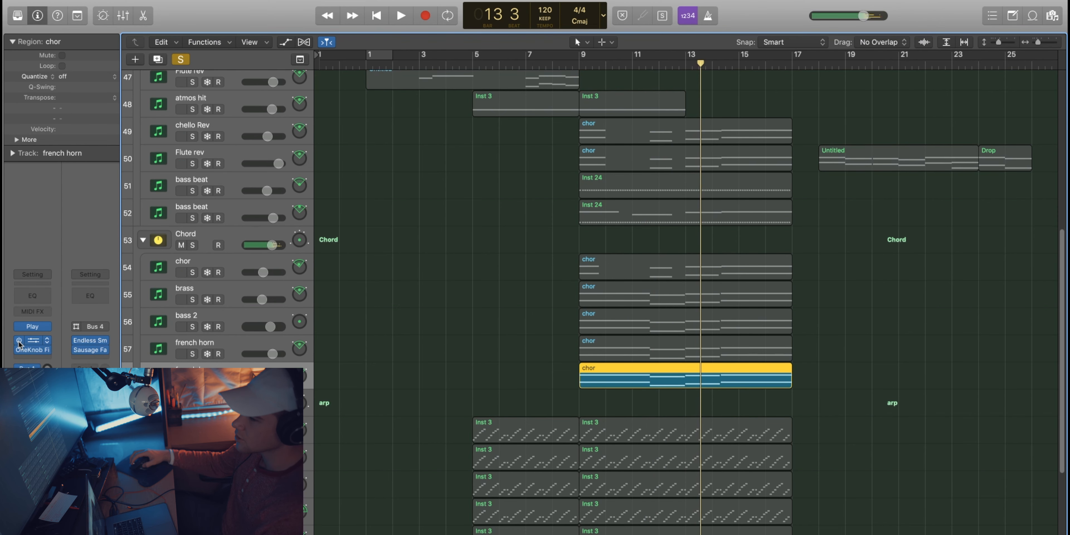
Inspect the intensity setting of the Endless Smile effect on the Chord stack's bus and close the plug-in
left_click(88, 340)
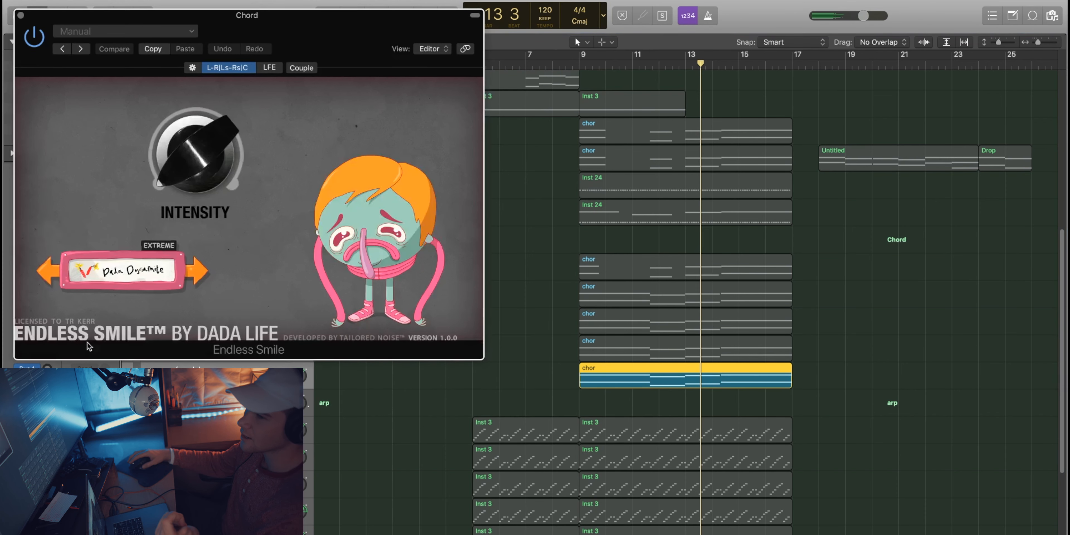
scroll(718, 190, "up", 2)
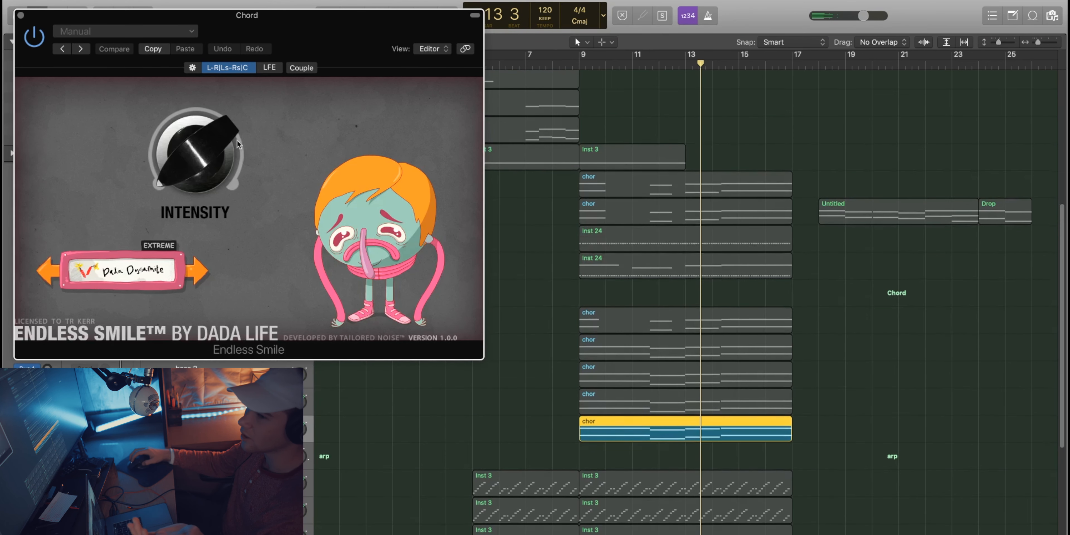
left_click(20, 18)
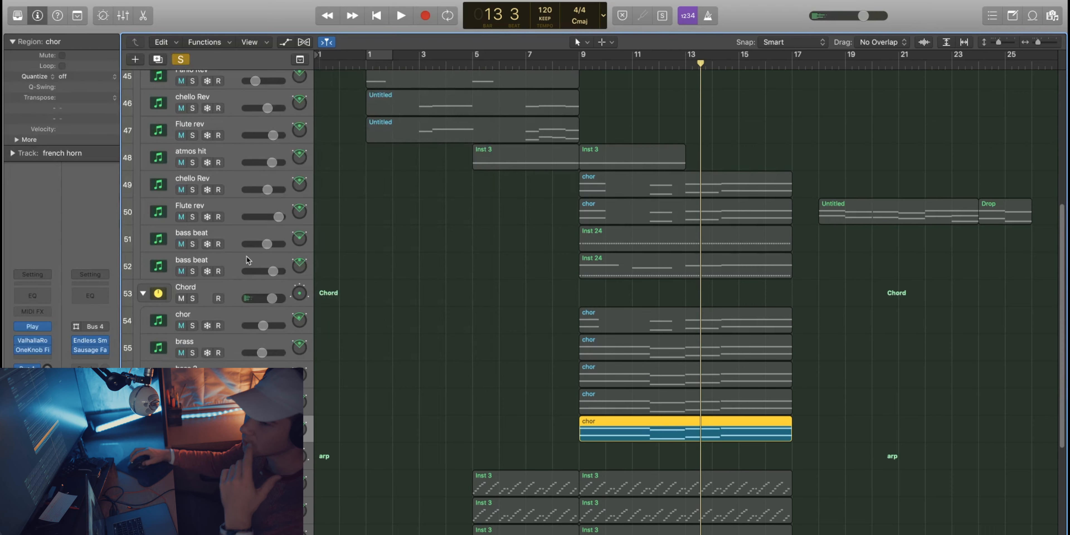
Clear all active solos and collapse the Chord and Meat track stacks
scroll(340, 291, "up", 5)
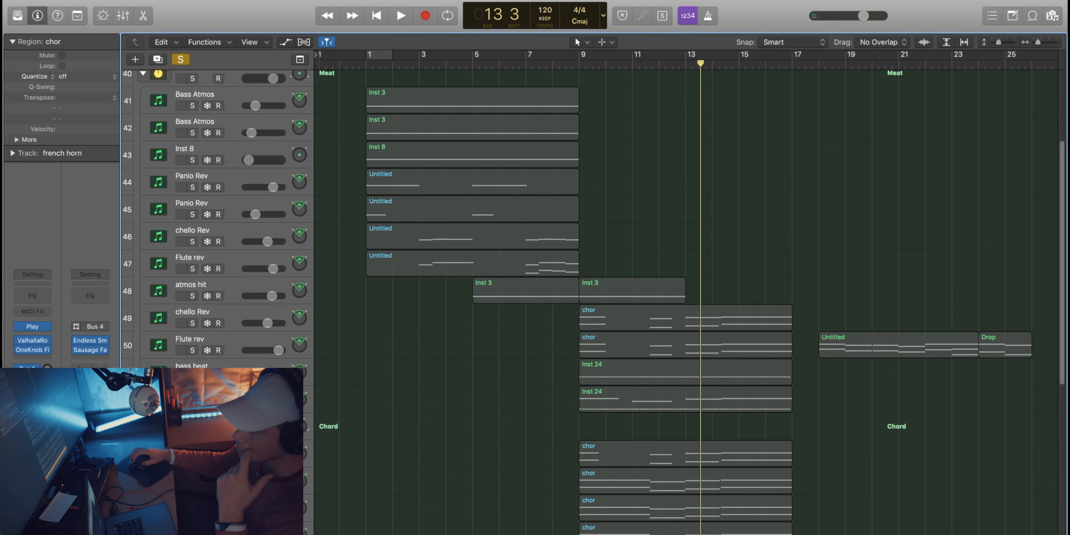
scroll(581, 291, "down", 5)
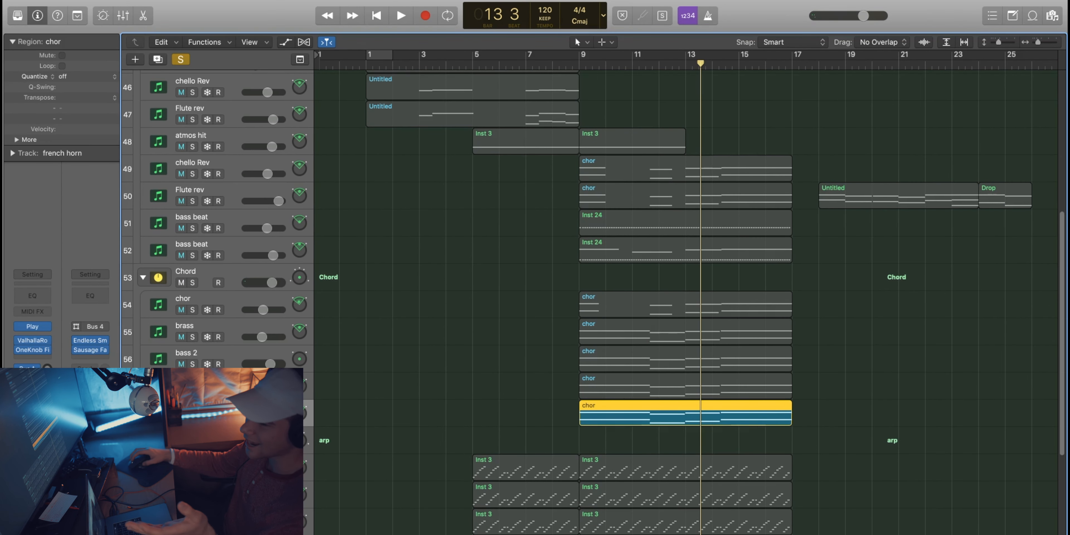
key("ctrl+s")
scroll(685, 291, "down", 2)
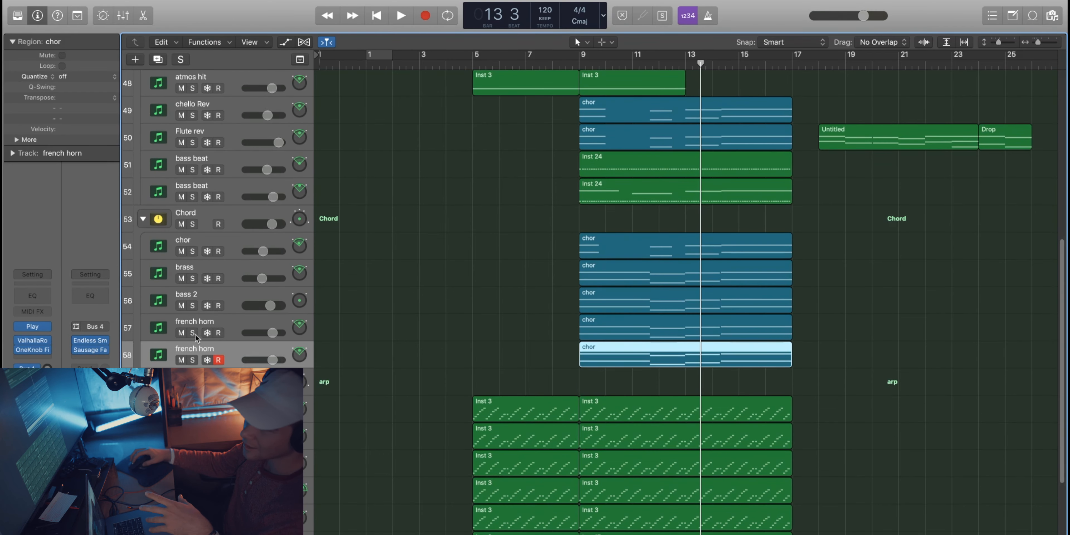
left_click(141, 220)
scroll(162, 266, "up", 10)
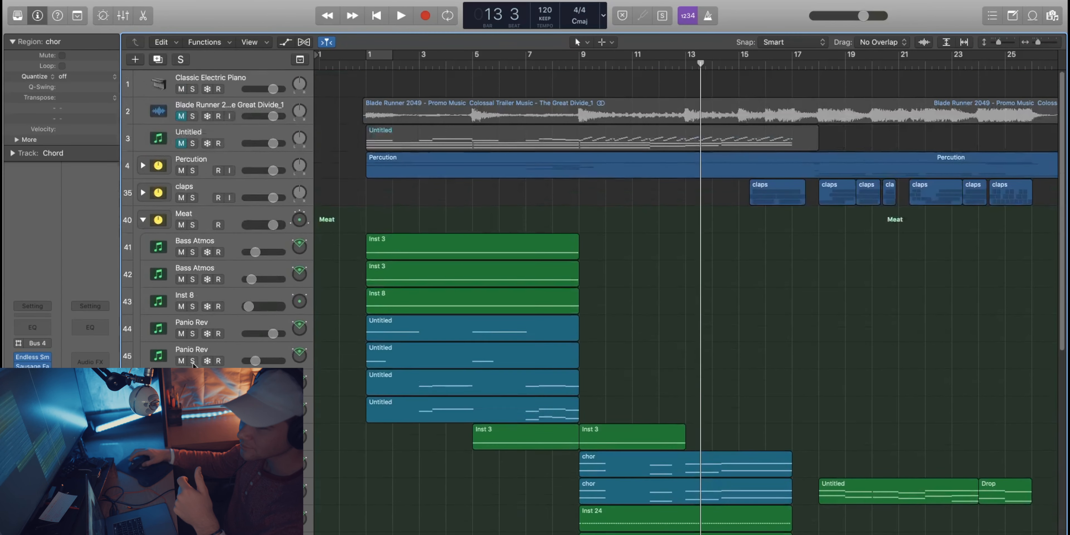
left_click(144, 220)
scroll(490, 383, "down", 2)
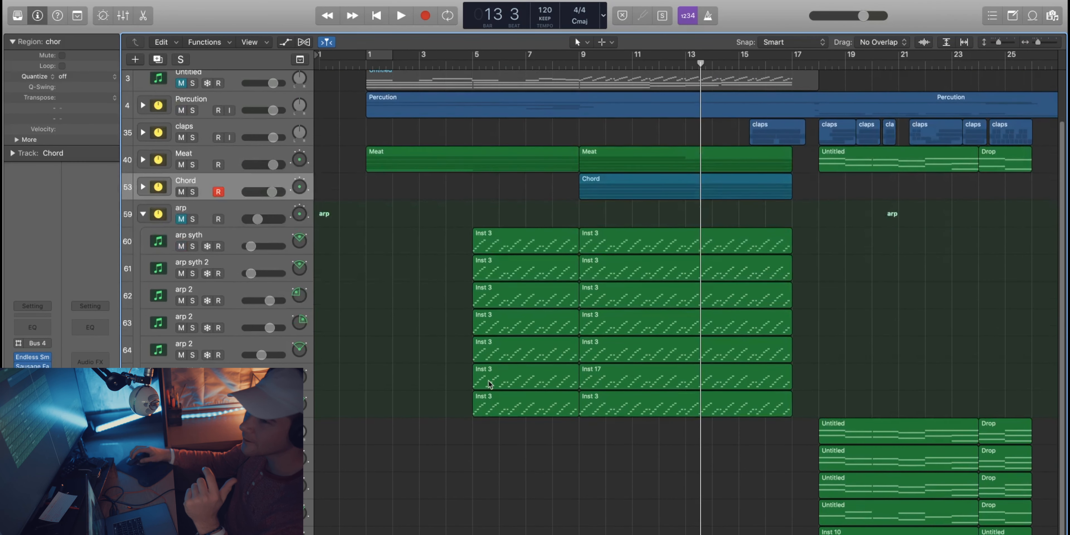
Solo the arp track stack and play it from bar 5
left_click(192, 220)
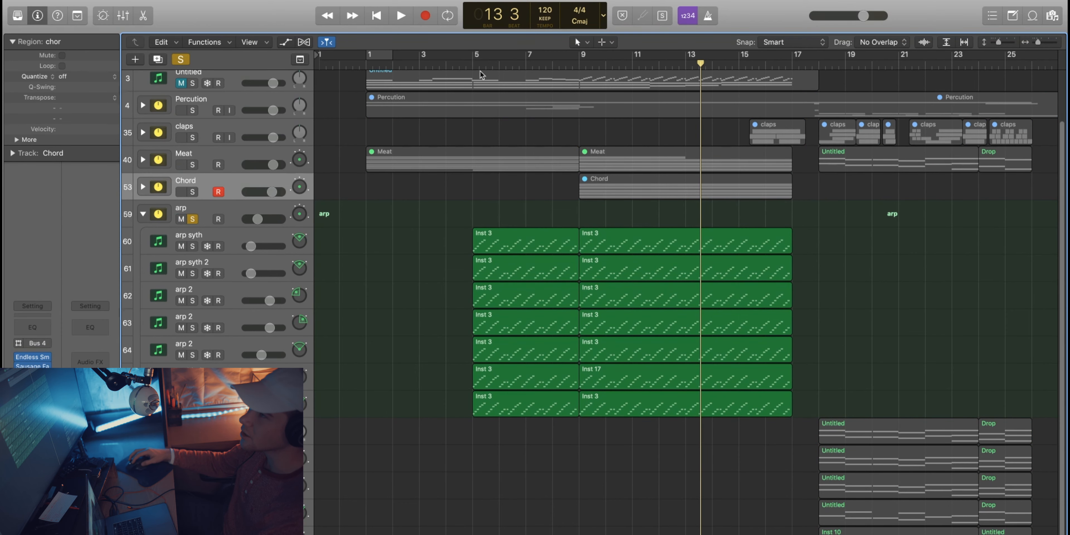
left_click(469, 65)
key("space")
scroll(510, 280, "down", 2)
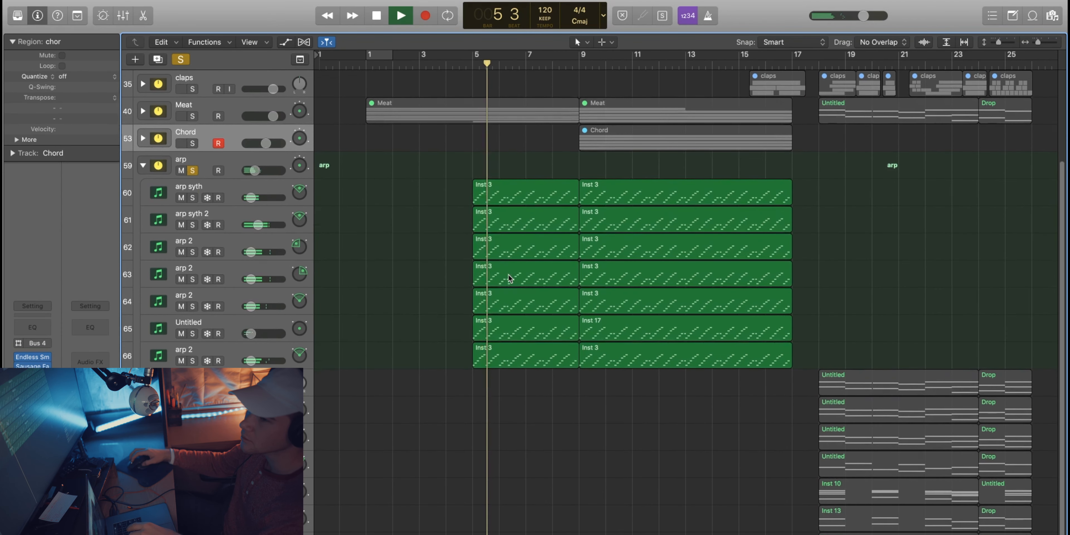
Show the volume automation and review it across the arp tracks during playback, then stop playback and hide the automation
key("a")
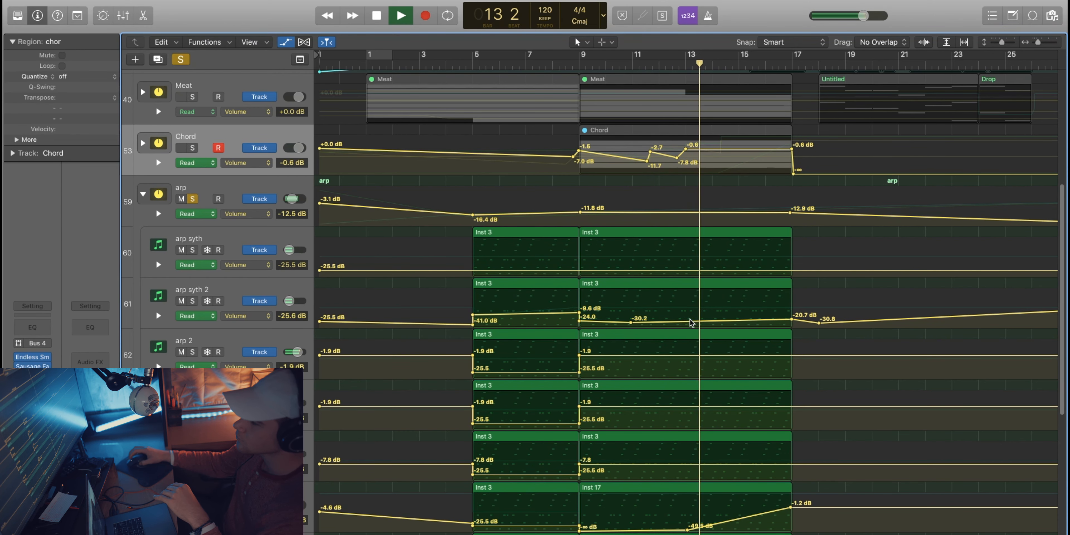
scroll(693, 323, "down", 5)
scroll(723, 414, "down", 3)
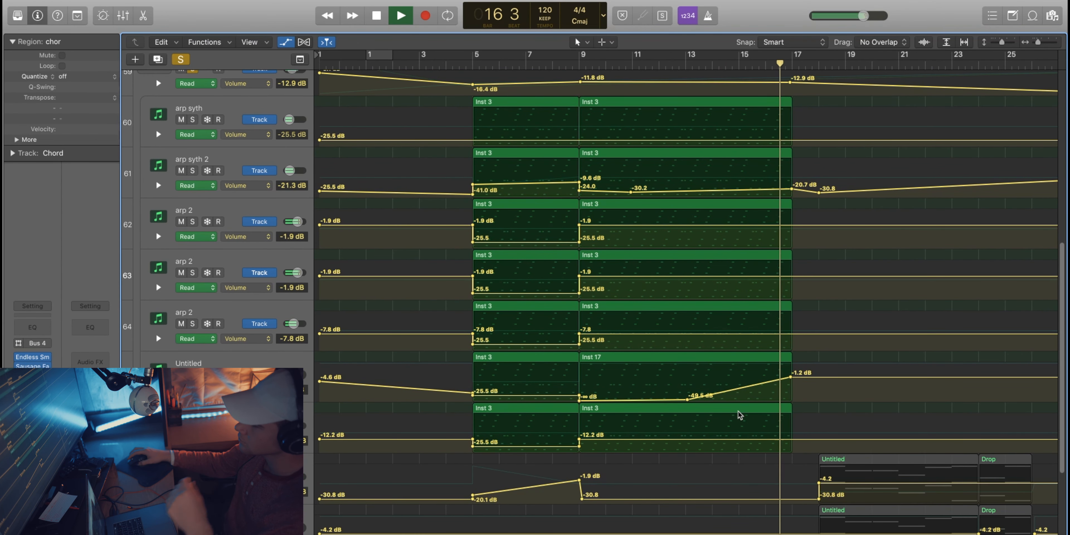
key("space")
key("a")
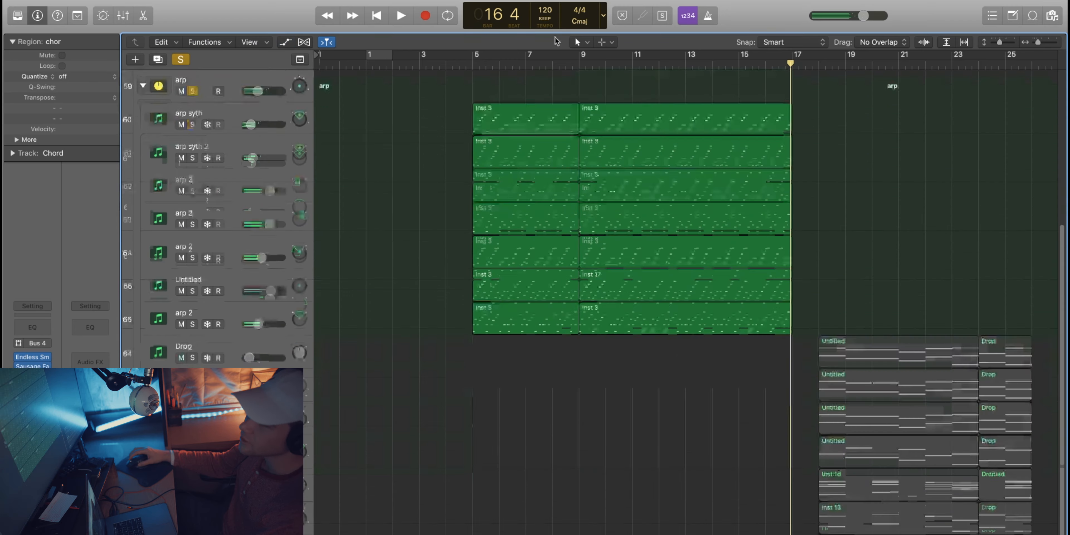
Open the arp syth region starting at bar 9 in an enlarged Piano Roll and view its first notes
scroll(640, 189, "up", 4)
double_click(629, 191)
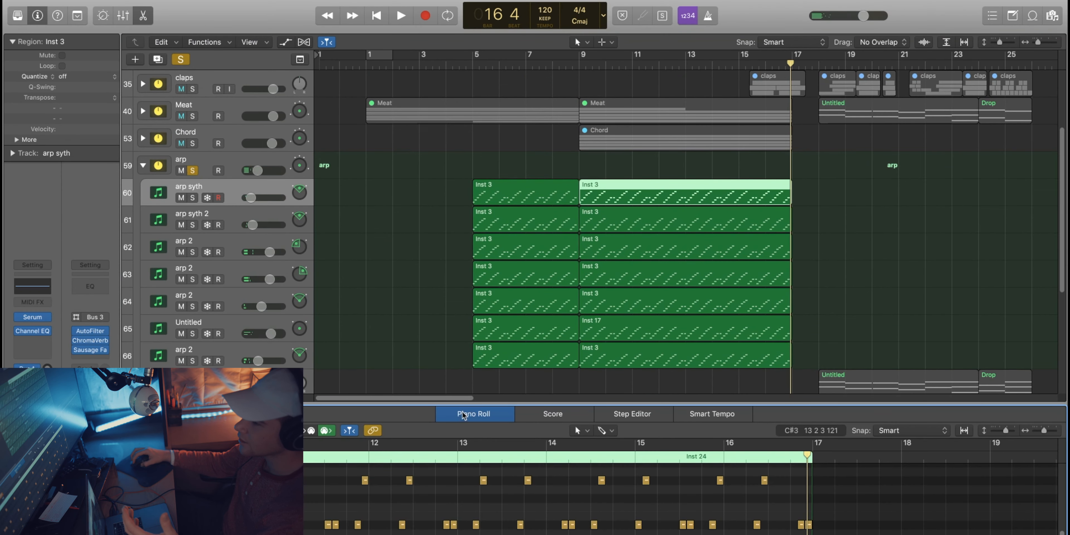
left_click_drag(465, 402, 500, 240)
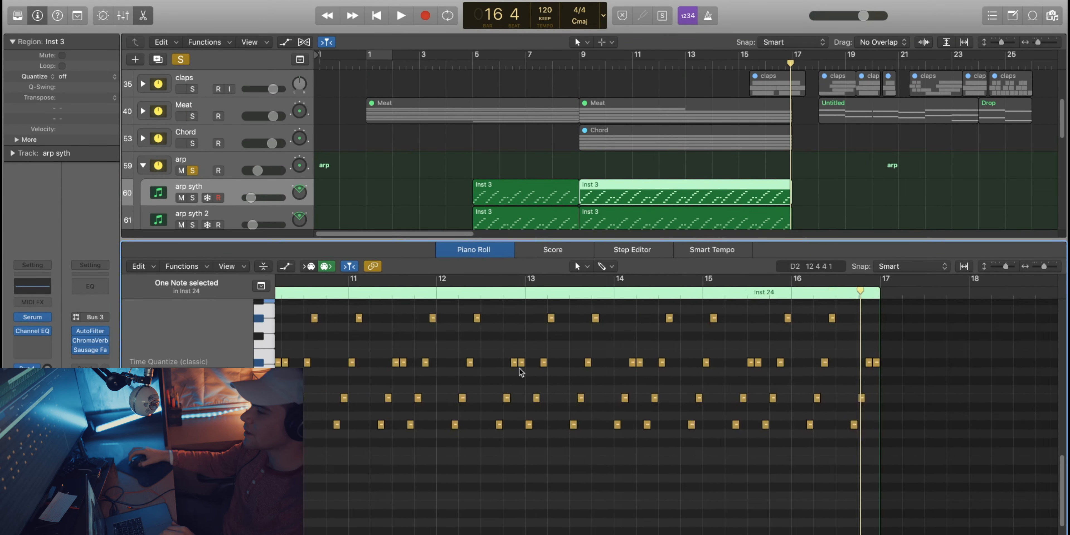
scroll(519, 369, "left", 10)
scroll(519, 375, "left", 1)
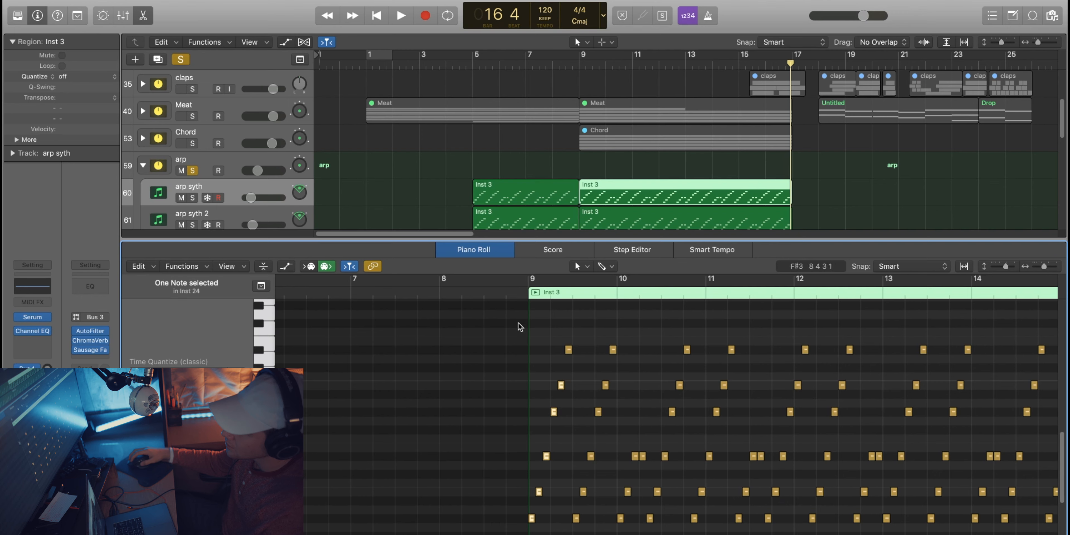
Play the arp notes from bar 9 and close the Piano Roll
left_click(531, 295)
key("space")
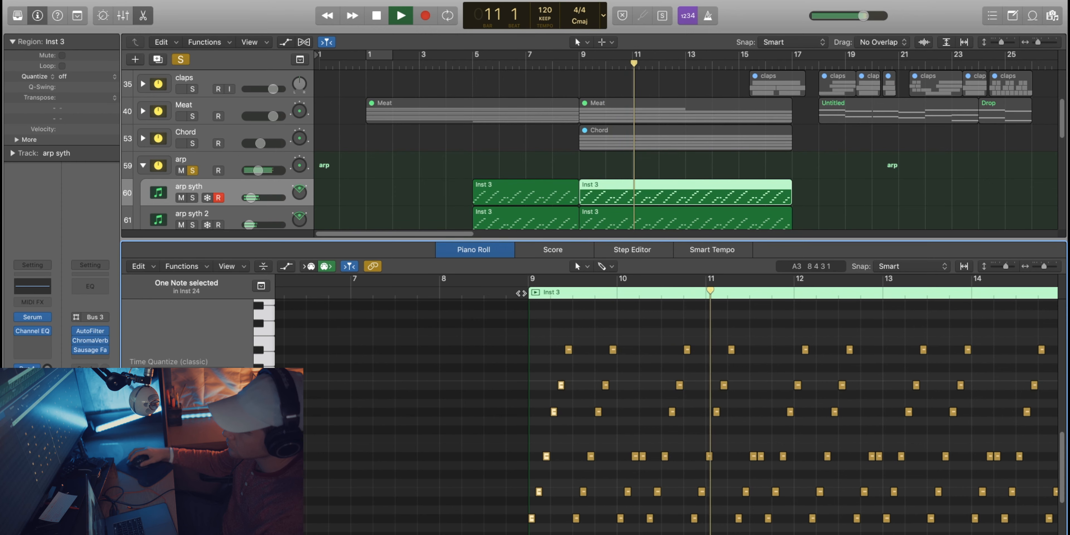
key("space")
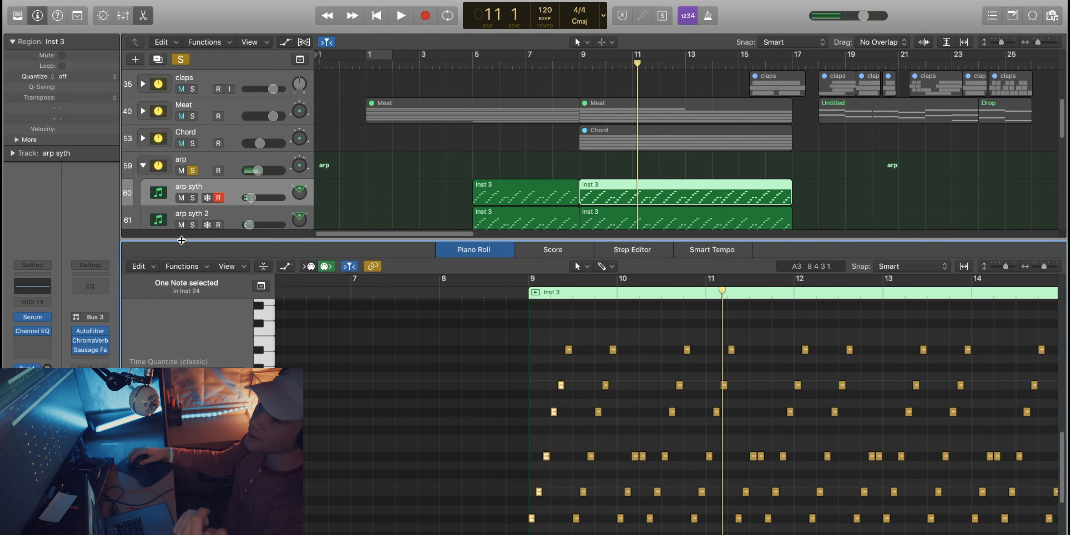
key("e")
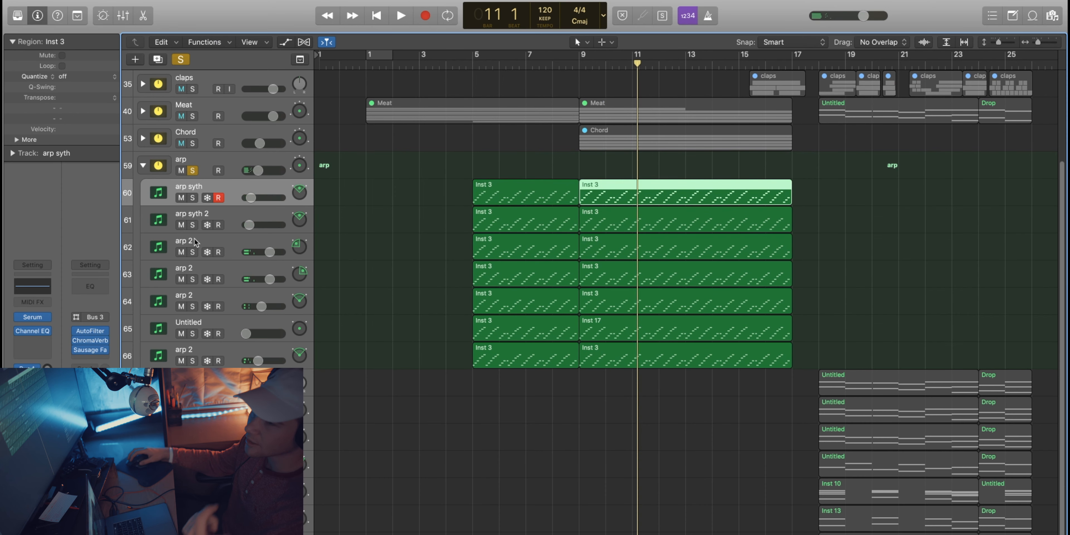
Solo the arp syth track and play it, then switch the solo to arp syth 2
left_click(193, 197)
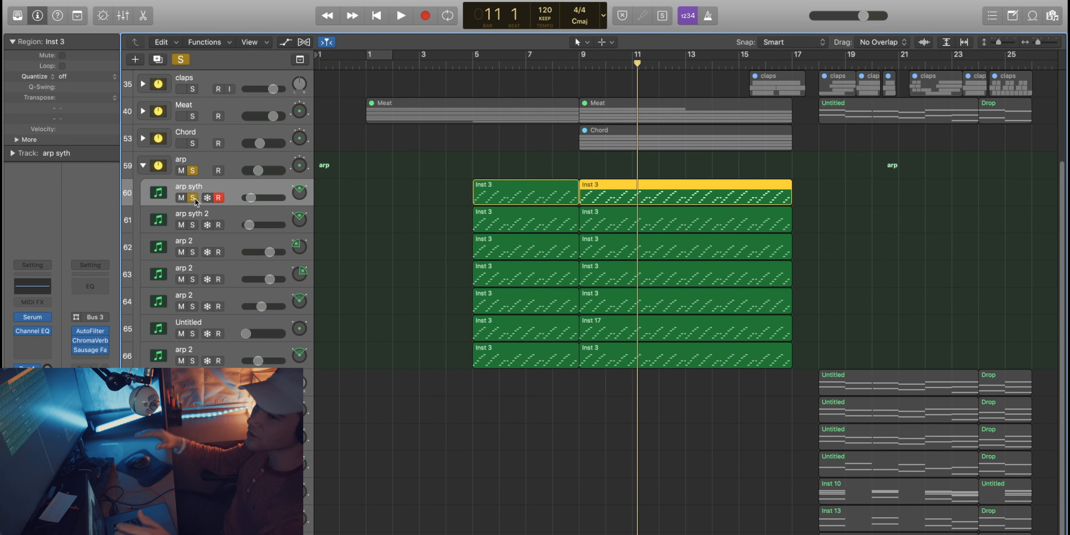
left_click(474, 65)
key("space")
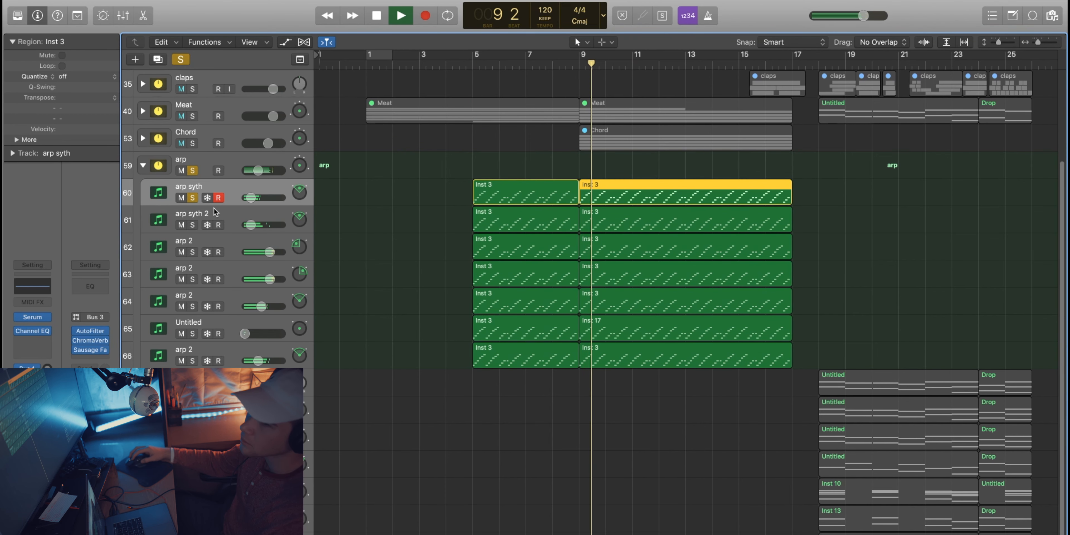
left_click(193, 199)
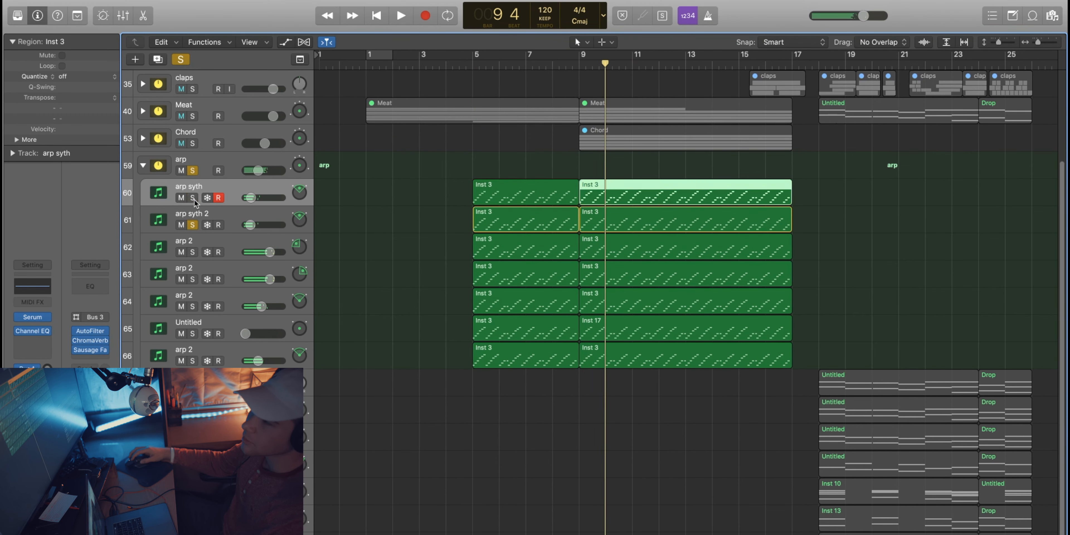
Pass the solo from arp syth 2 to the first and then the second arp 2 track during playback
left_click(193, 225)
left_click(193, 252)
key("space")
left_click(192, 253)
key("space")
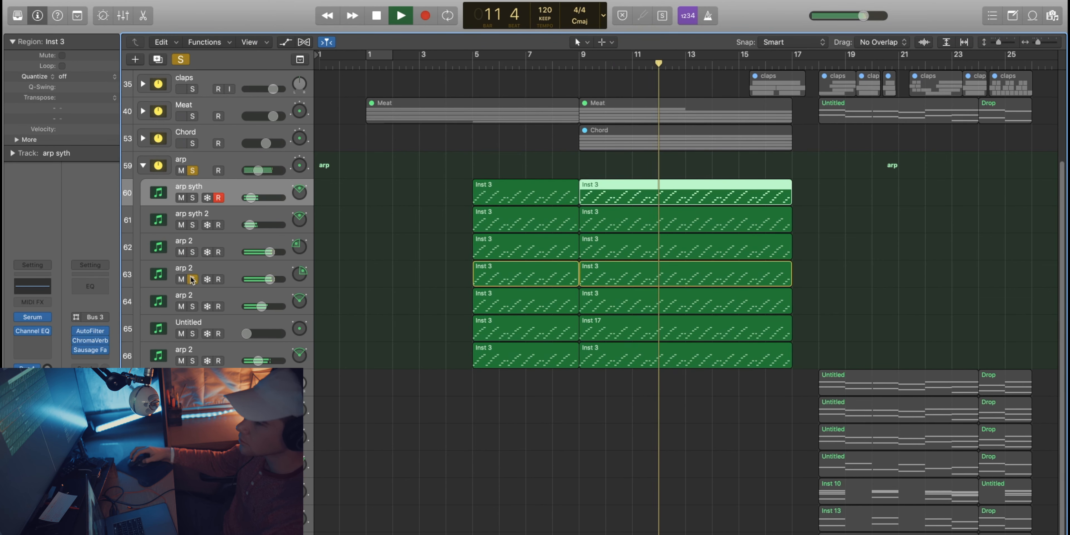
Listen to the three consecutive arp 2 tracks soloed together and stop playback
left_click(193, 252)
left_click(193, 305)
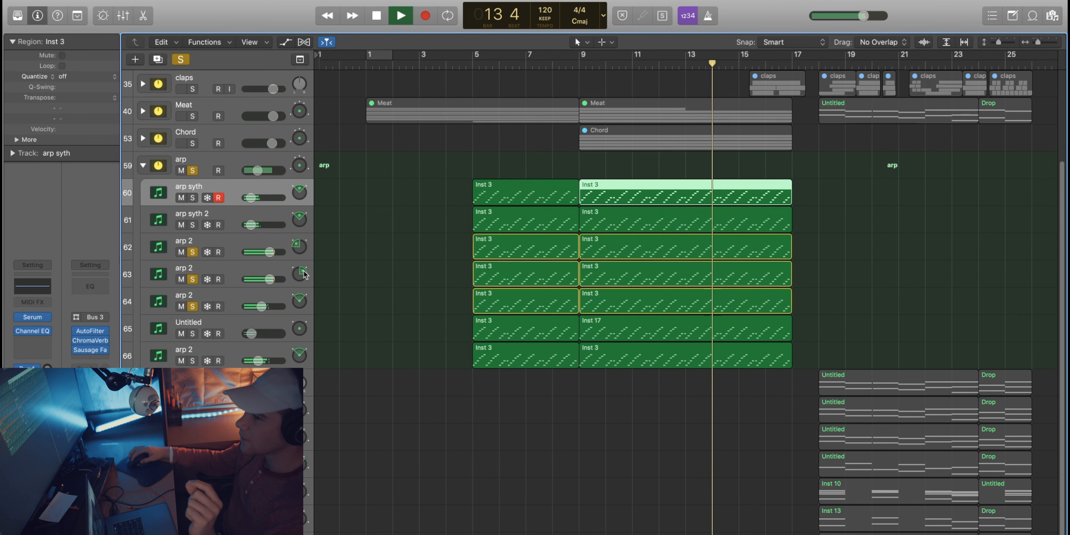
key("space")
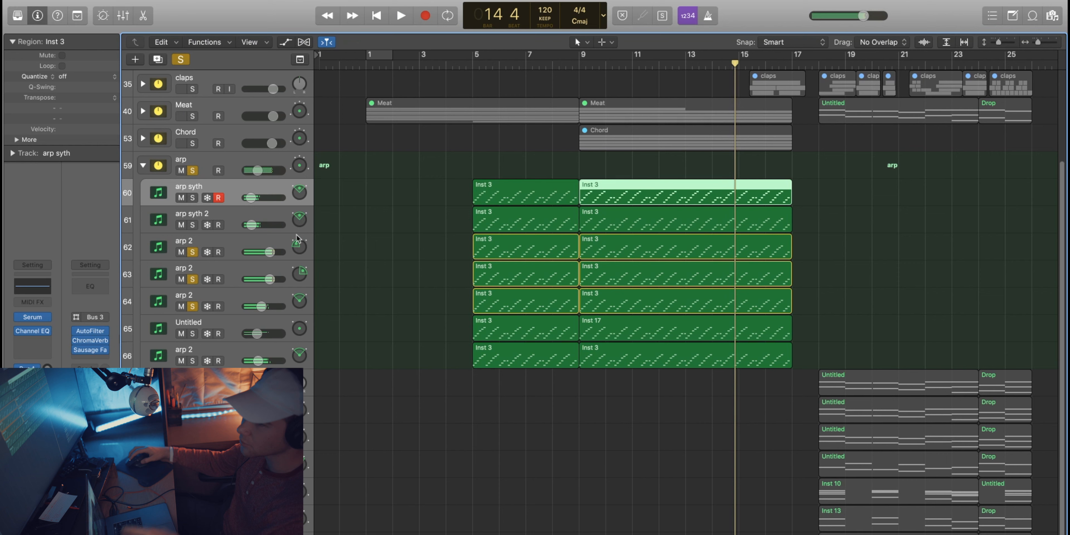
Isolate the Untitled track in the arp stack by removing the solo from the arp 2 tracks, and play it from bar 9
left_click(192, 252)
left_click(192, 278)
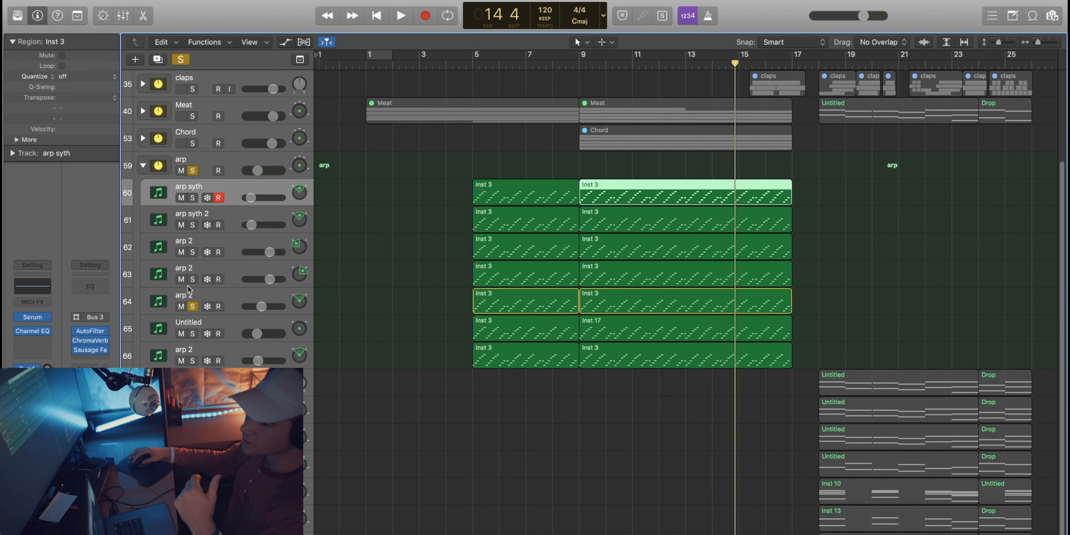
left_click(192, 334)
left_click(192, 306)
left_click_drag(547, 64, 577, 66)
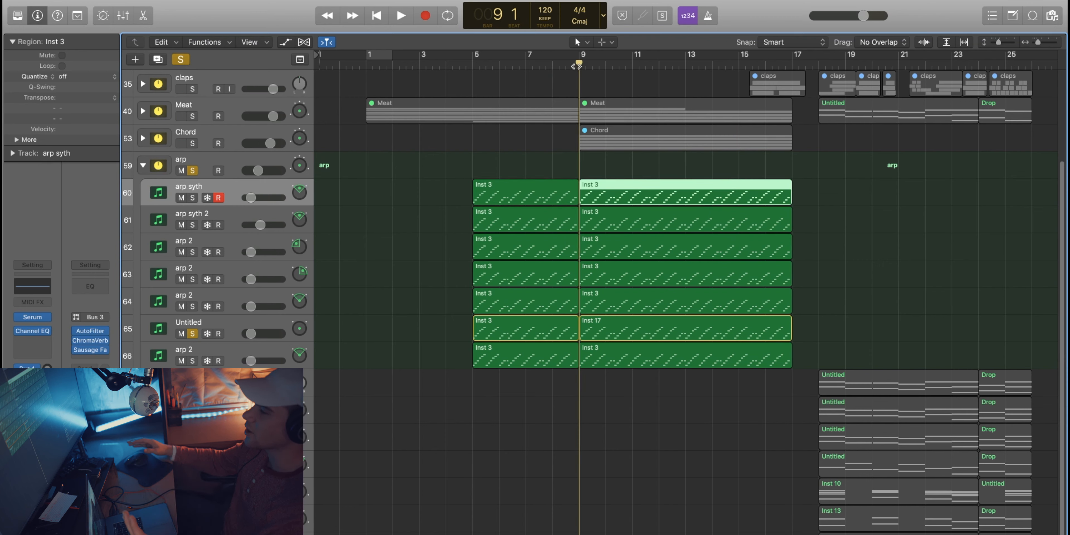
key("space")
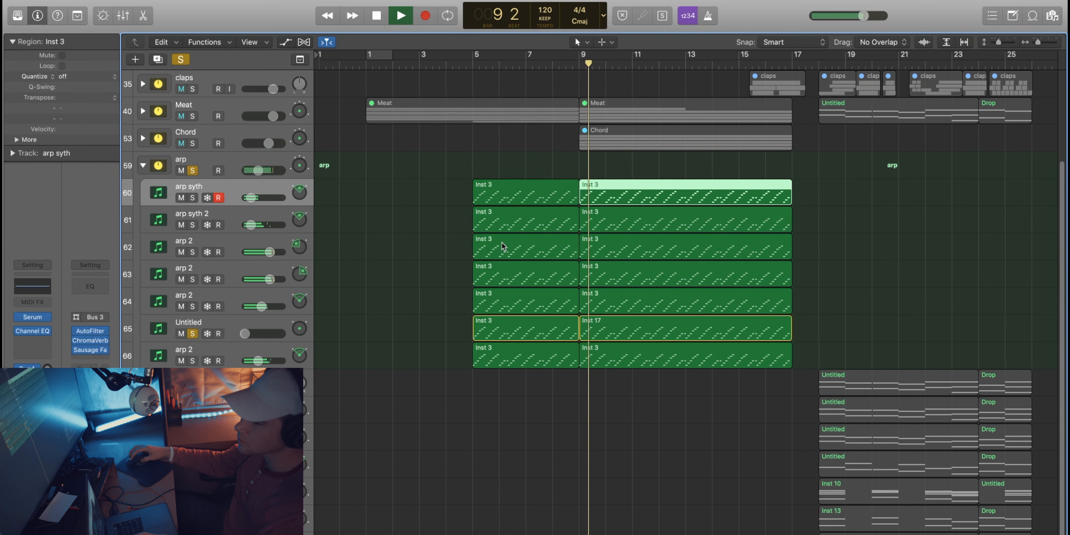
Move the solo to the last arp 2 track, play it, and remove its solo after stopping
left_click(192, 360)
left_click(192, 333)
key("space")
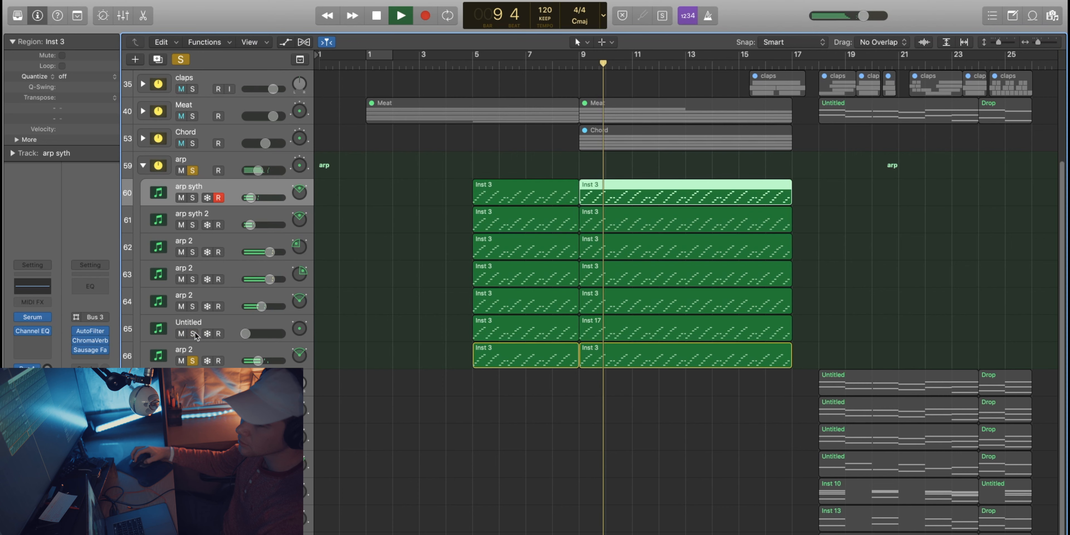
left_click(199, 346)
key("space")
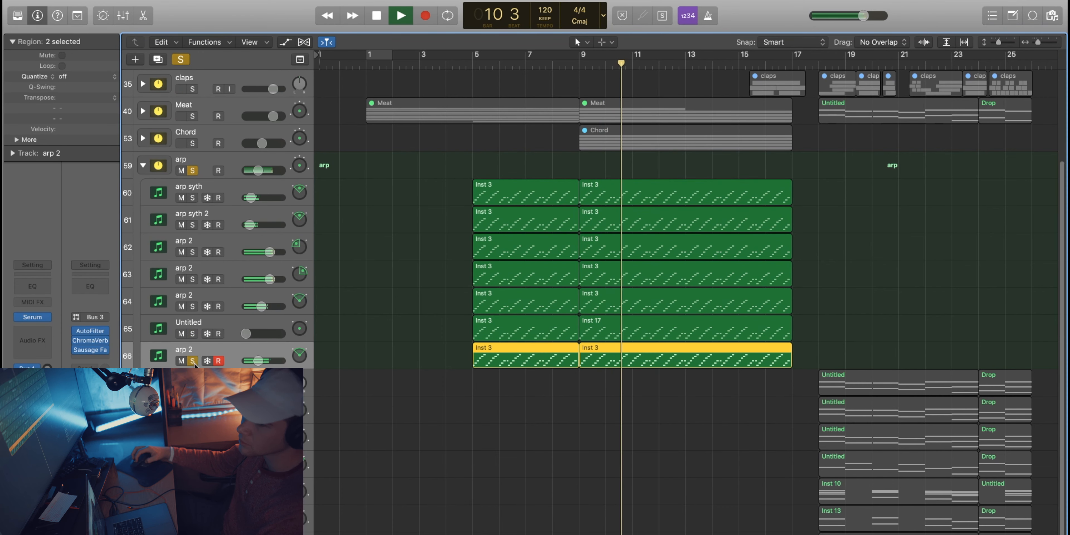
key("space")
left_click(192, 361)
Inspect the Serum preset LD D_Lead 1 [DU] on the arp syth 2 track and close the plug-in
left_click(230, 226)
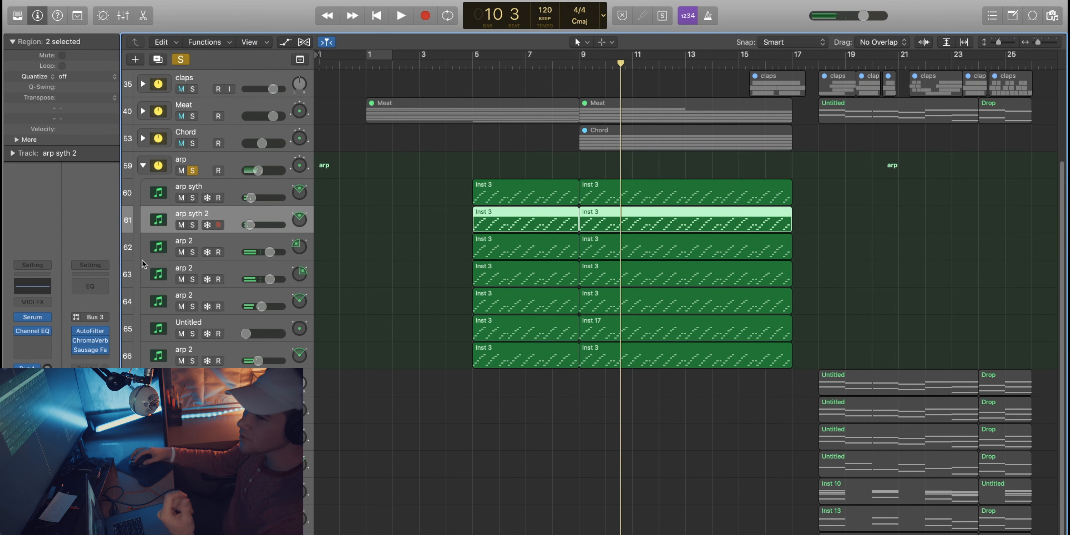
left_click(35, 318)
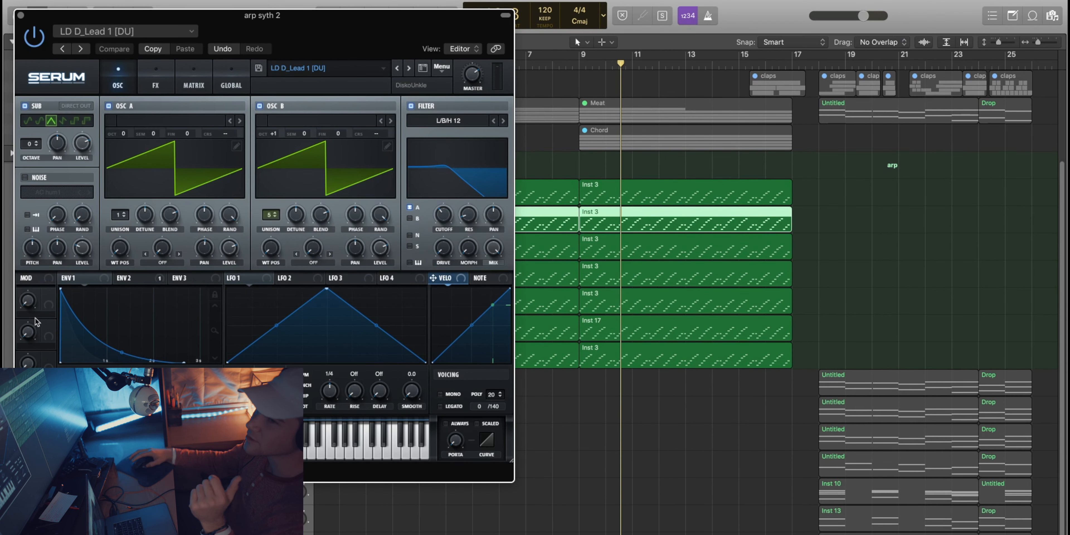
left_click_drag(70, 15, 323, 151)
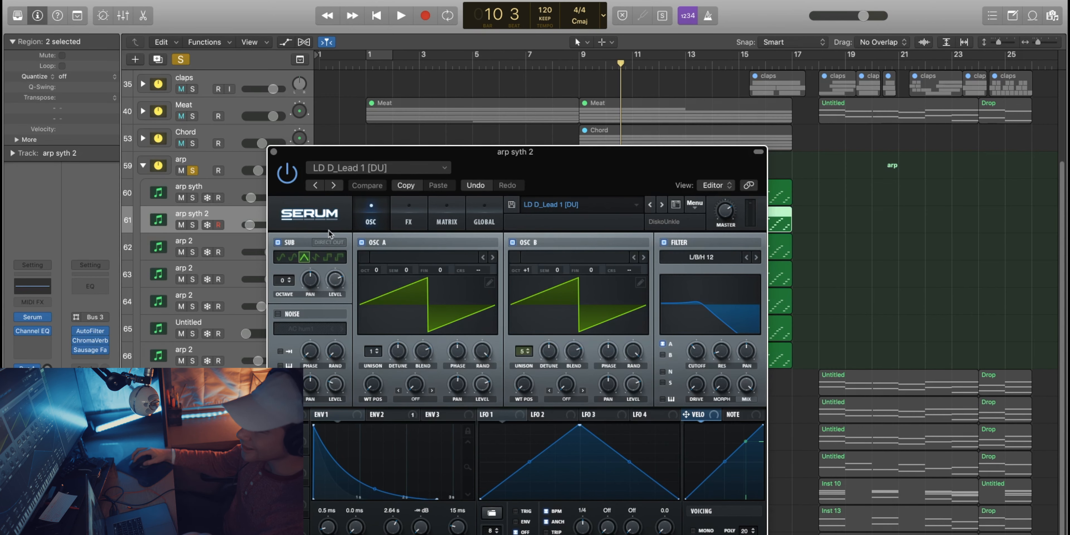
left_click(274, 151)
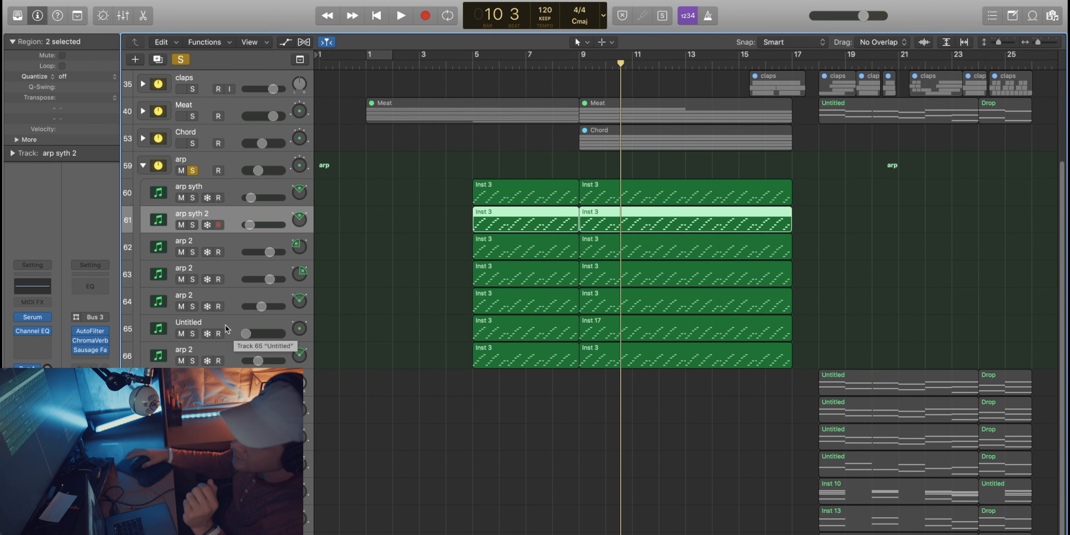
Collapse the arp stack and clear its solo and mute, with the playhead moved to bar 18
left_click(143, 165)
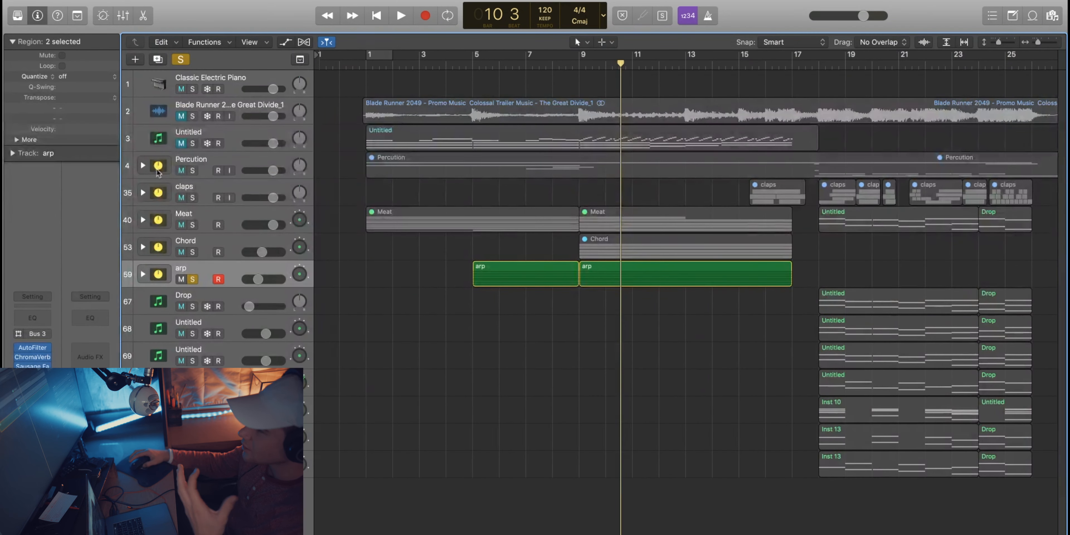
left_click(817, 69)
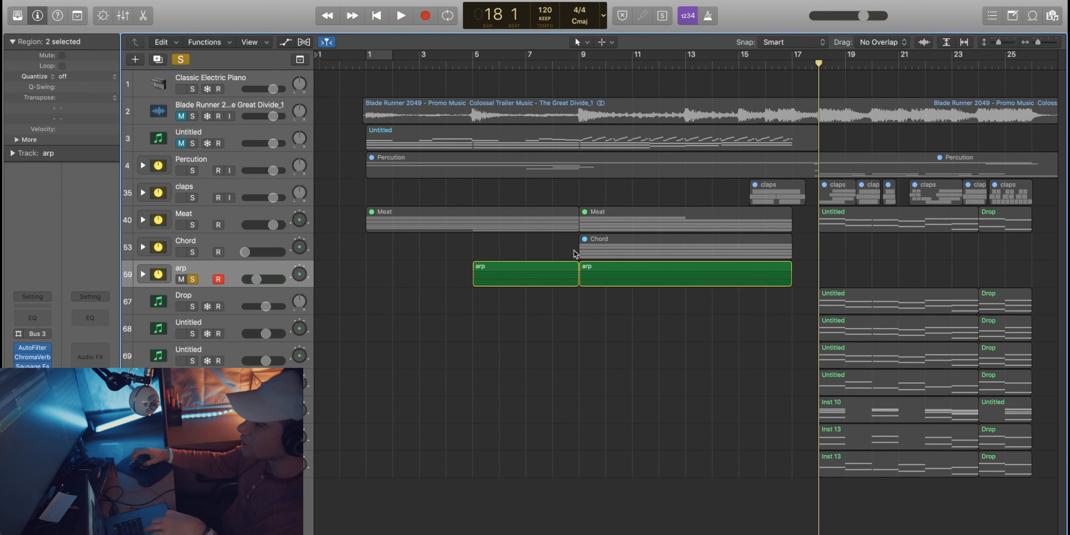
scroll(638, 238, "right", 5)
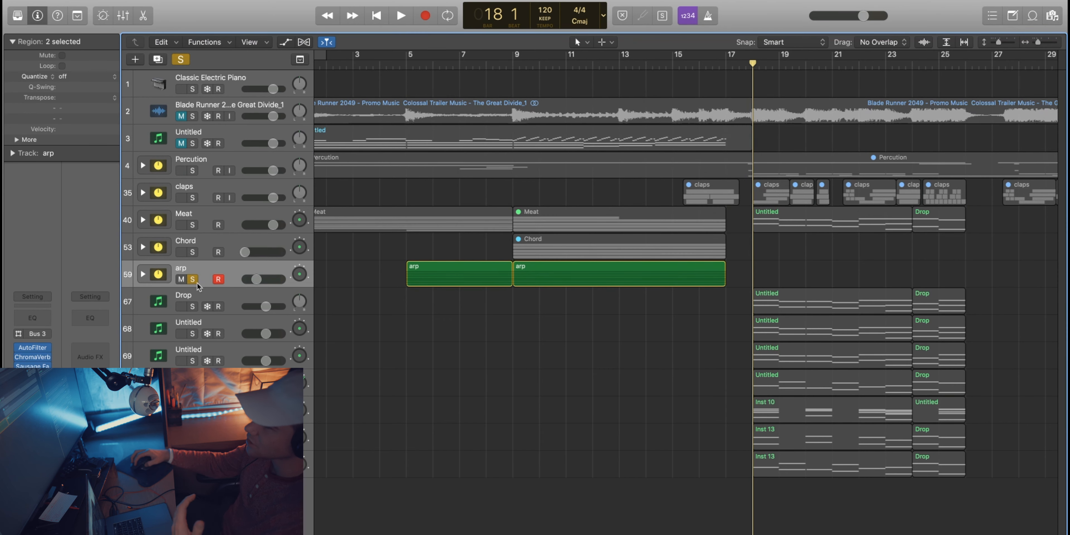
key("s")
left_click(181, 279)
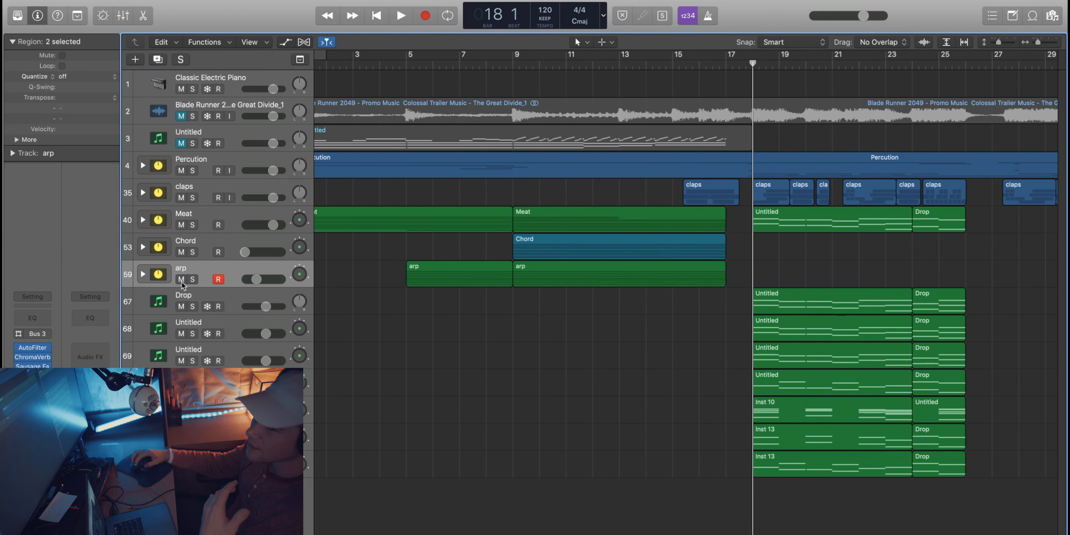
Look inside the arp, Chord, Meat, claps and Percution stacks one after another, collapsing each again, with the playhead at bar 13
left_click(639, 66)
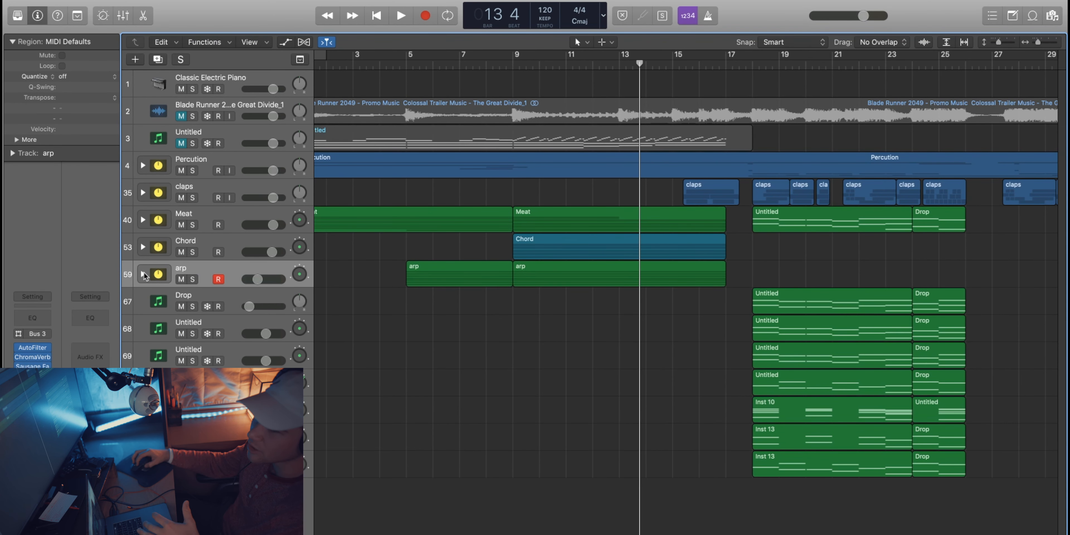
left_click(143, 275)
left_click(143, 274)
left_click(143, 248)
left_click(143, 247)
left_click(144, 220)
left_click(144, 220)
left_click(143, 193)
left_click(143, 193)
left_click(143, 166)
left_click(143, 165)
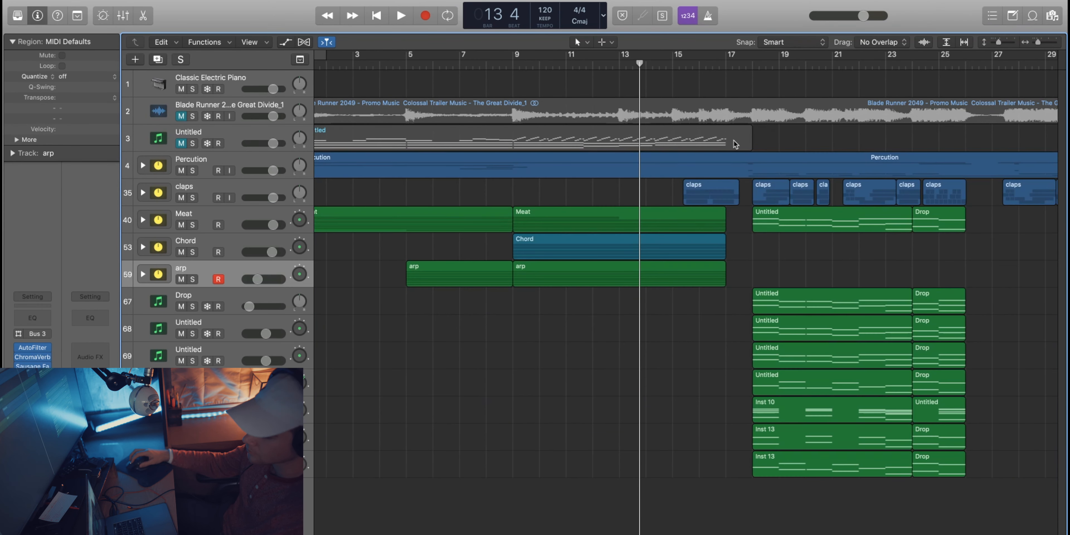
Play the full arrangement through the build-up into the drop section and stop at bar 23
key("space")
left_click_drag(719, 65, 711, 67)
left_click(675, 67)
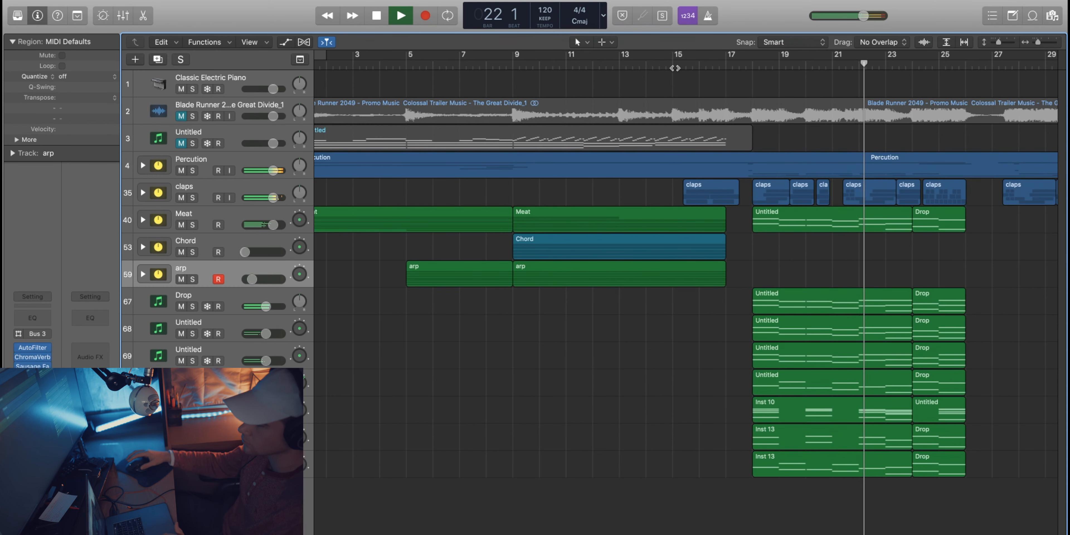
scroll(681, 79, "right", 8)
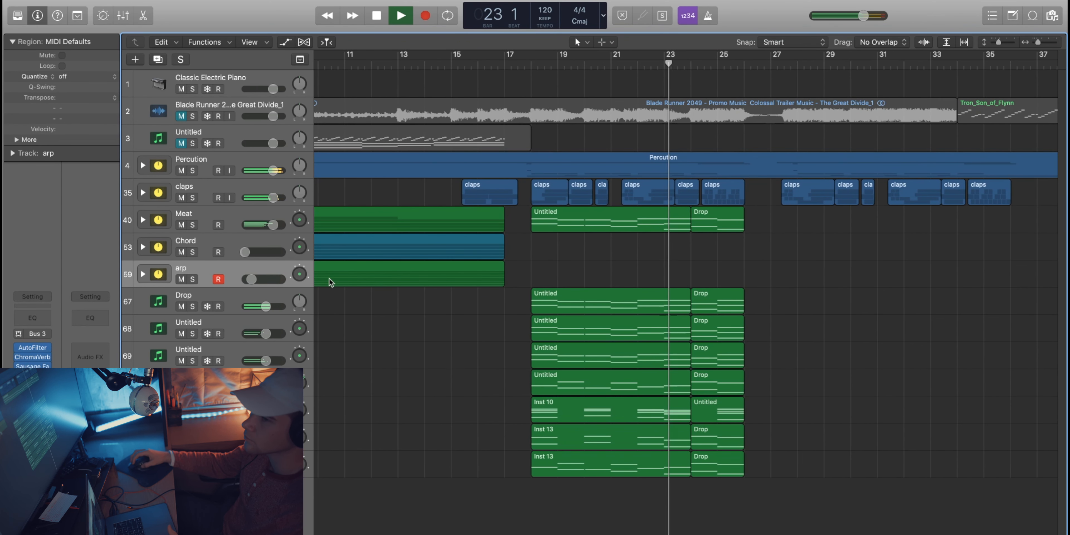
key("space")
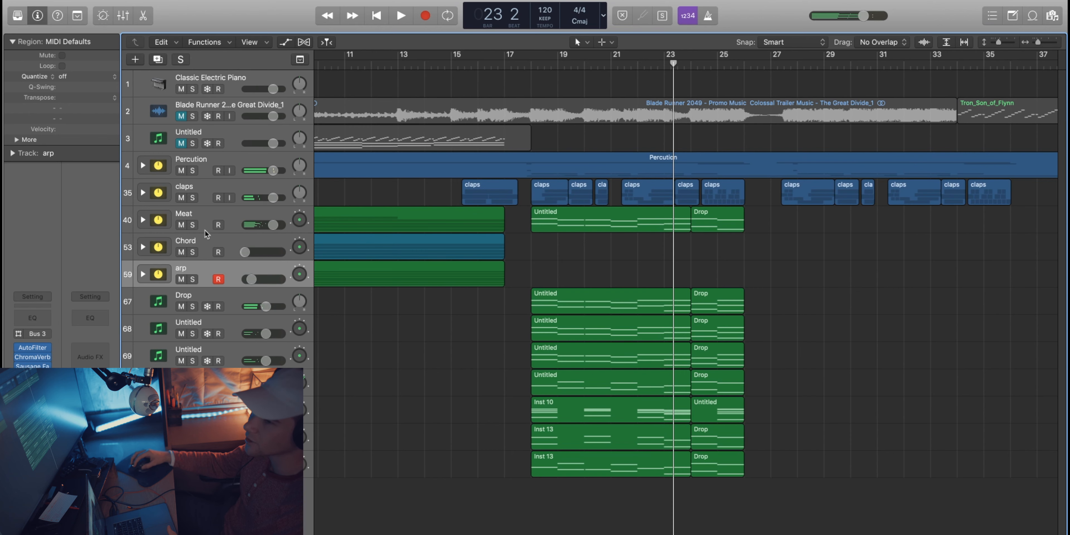
Solo the Meat stack, play it from bar 18, and remove its solo after stopping
left_click(193, 225)
left_click(530, 66)
key("space")
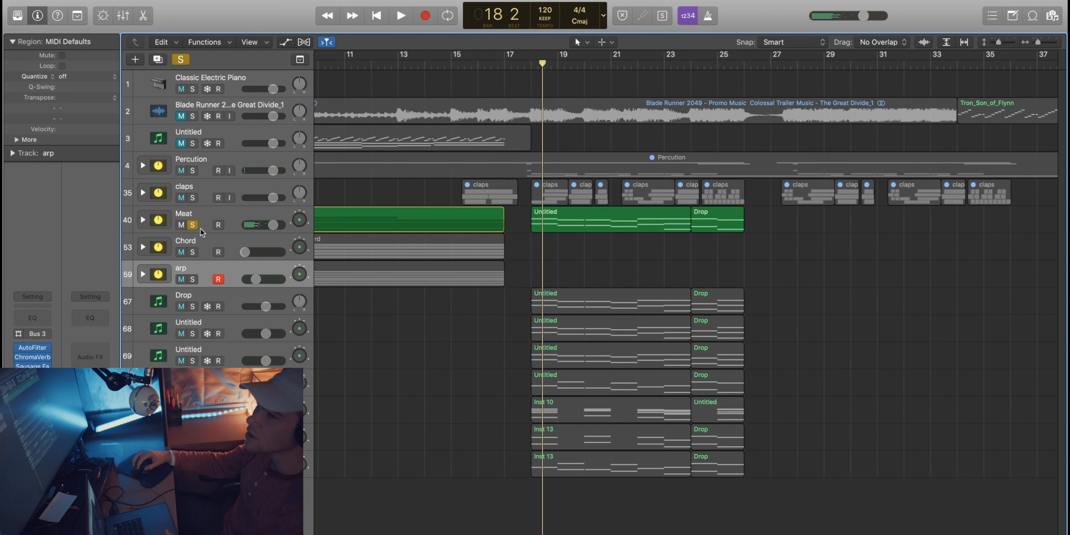
left_click(192, 225)
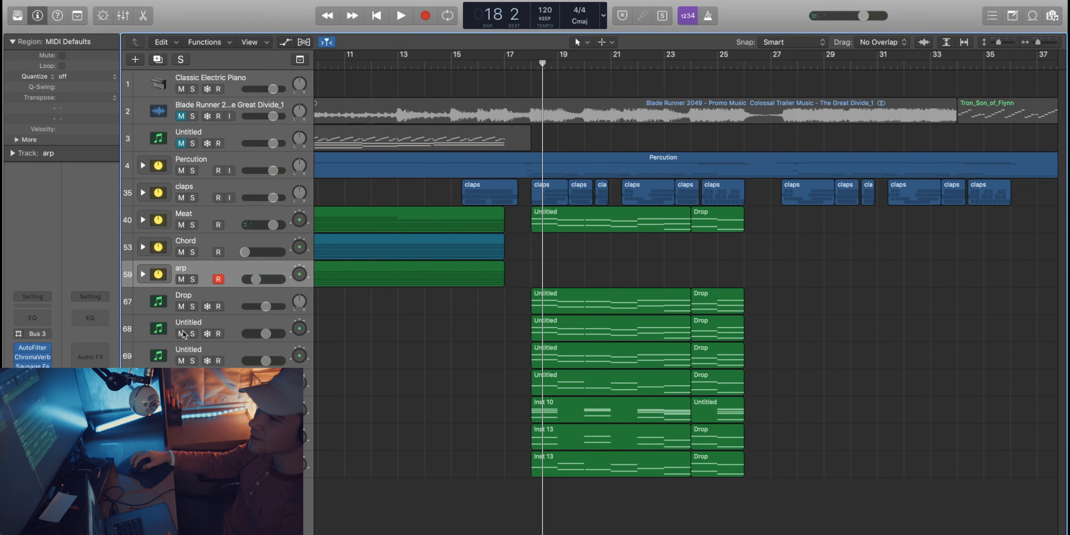
Solo the Drop track, play it from bar 18 and select the track
left_click(193, 307)
key("space")
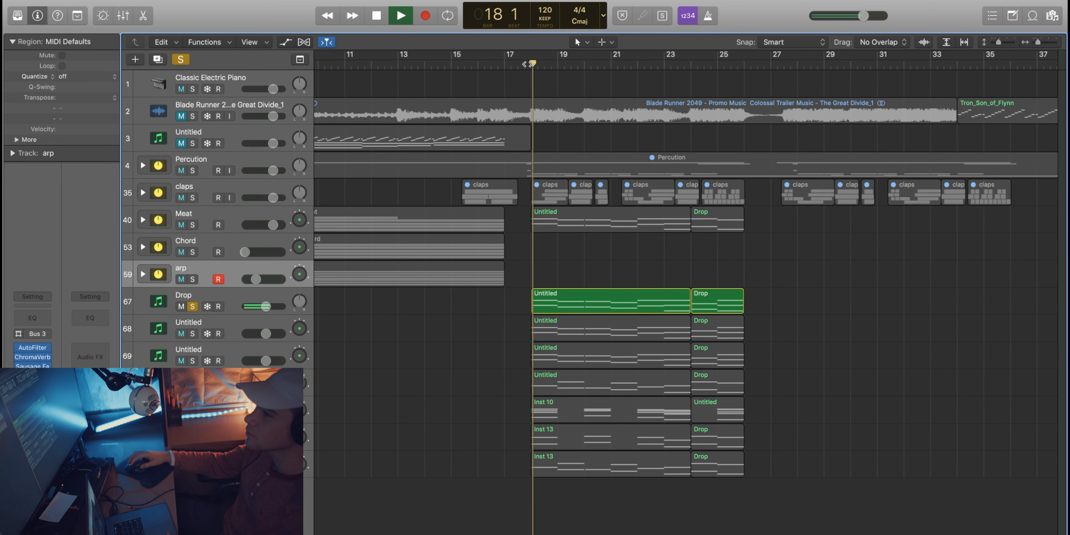
left_click(209, 297)
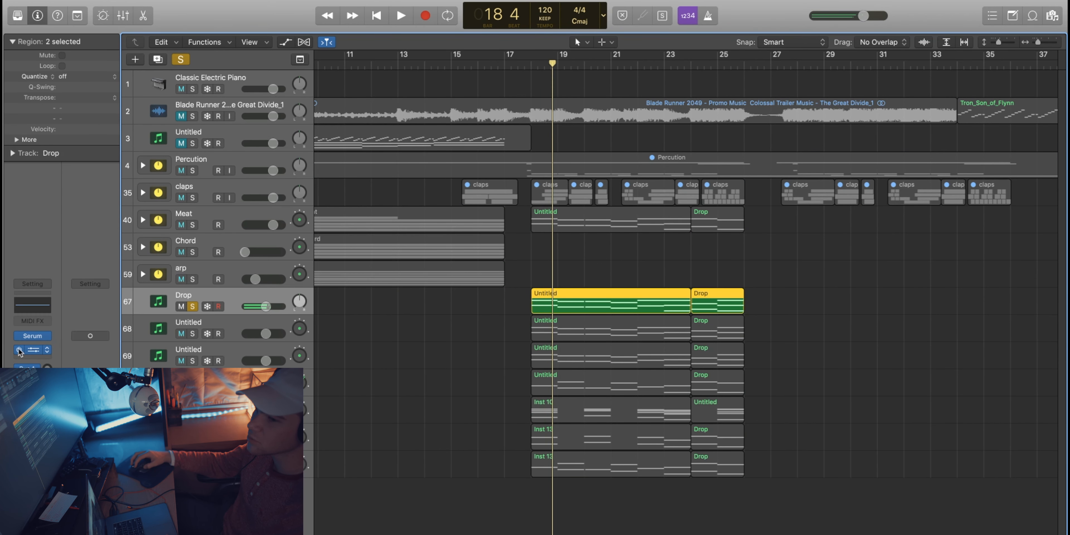
Open the Drop track's Channel EQ and Serum preset KEY - Haze, and switch off Serum's sub oscillator and oscillator B
left_click(31, 350)
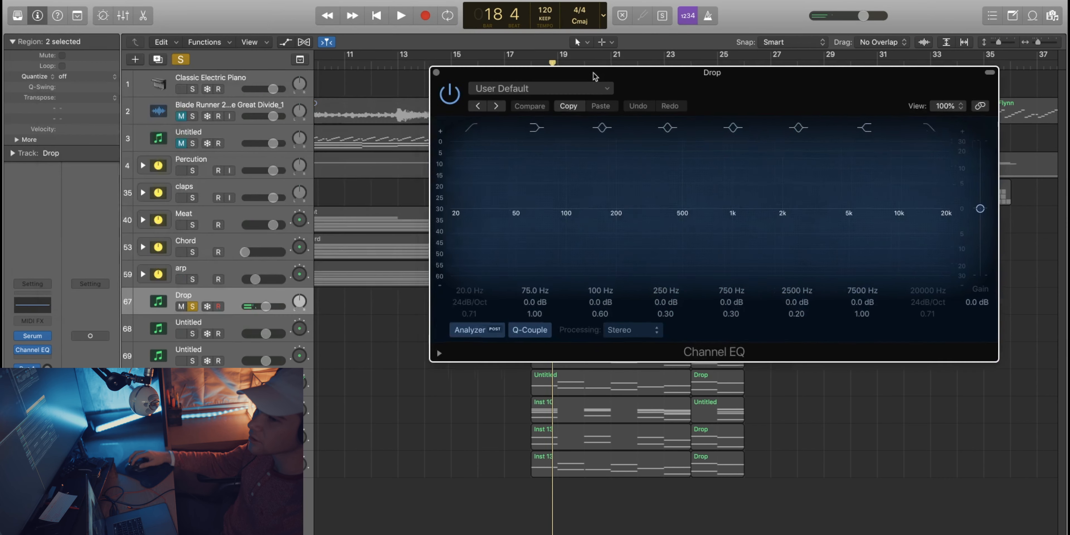
left_click(23, 338)
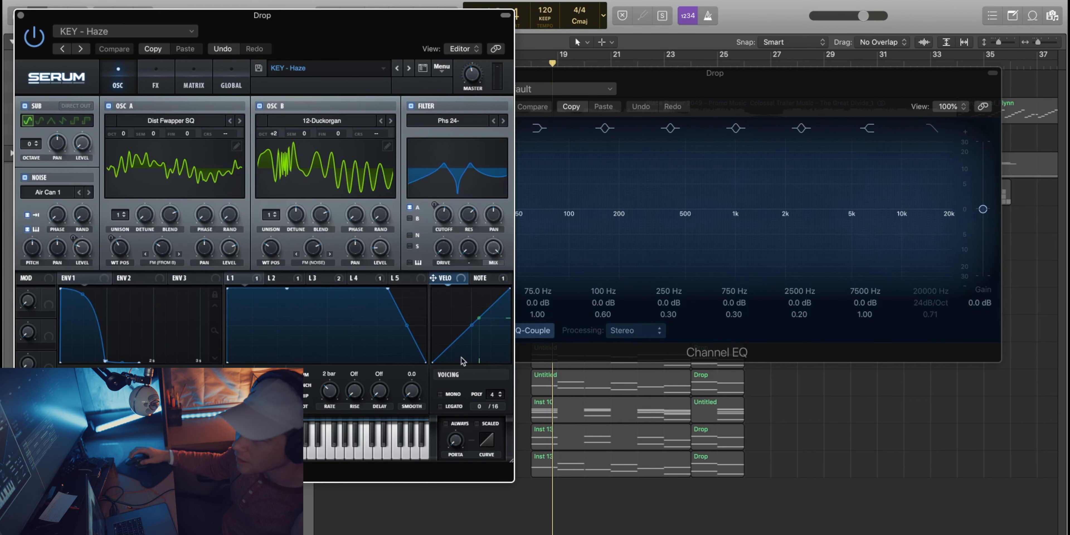
left_click(25, 106)
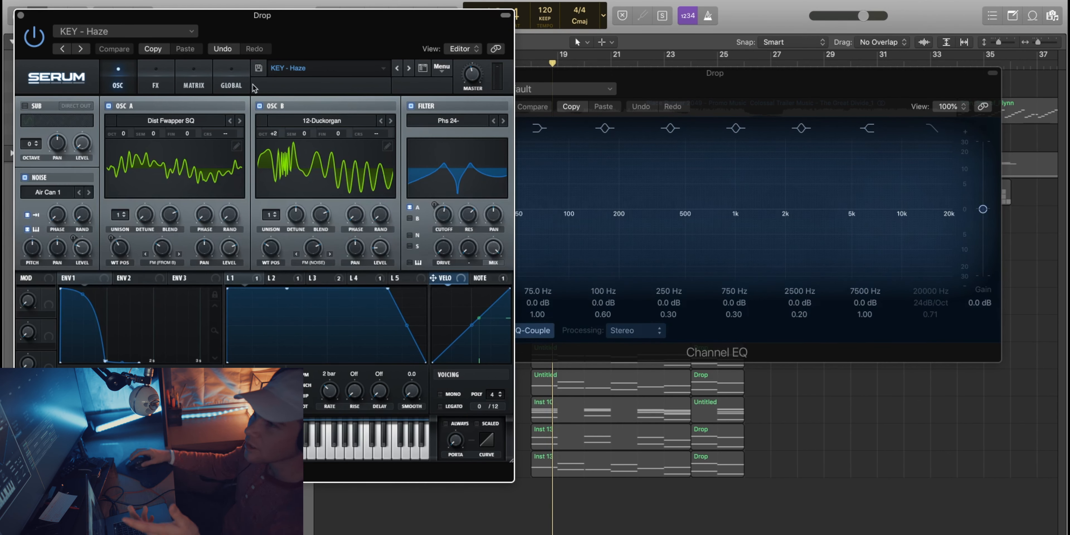
left_click(259, 106)
Close the Channel EQ, play the Drop track from bar 18 and show Serum's effects rack before stopping
left_click_drag(569, 74, 719, 116)
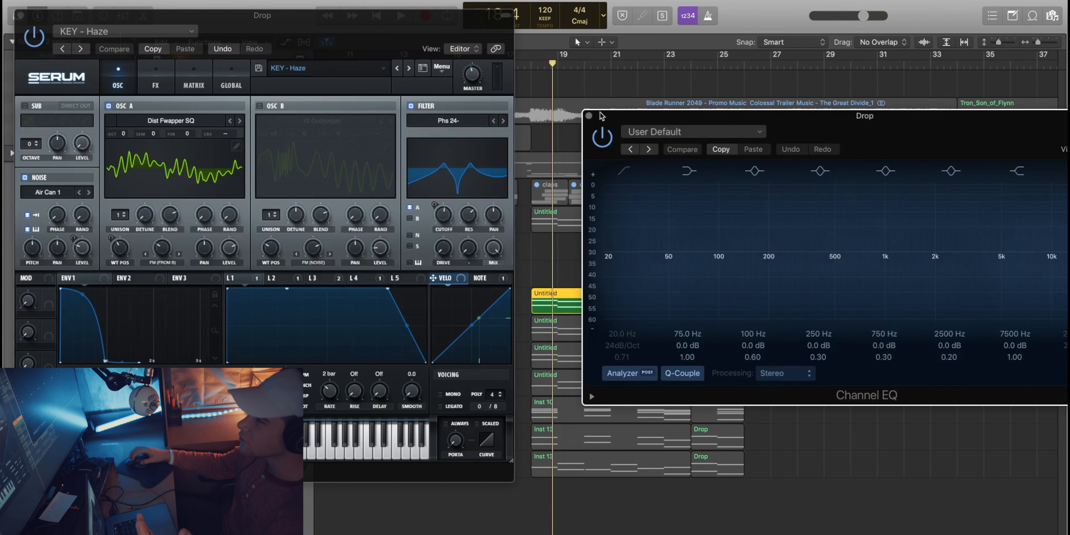
left_click(589, 116)
left_click_drag(444, 36, 1039, 49)
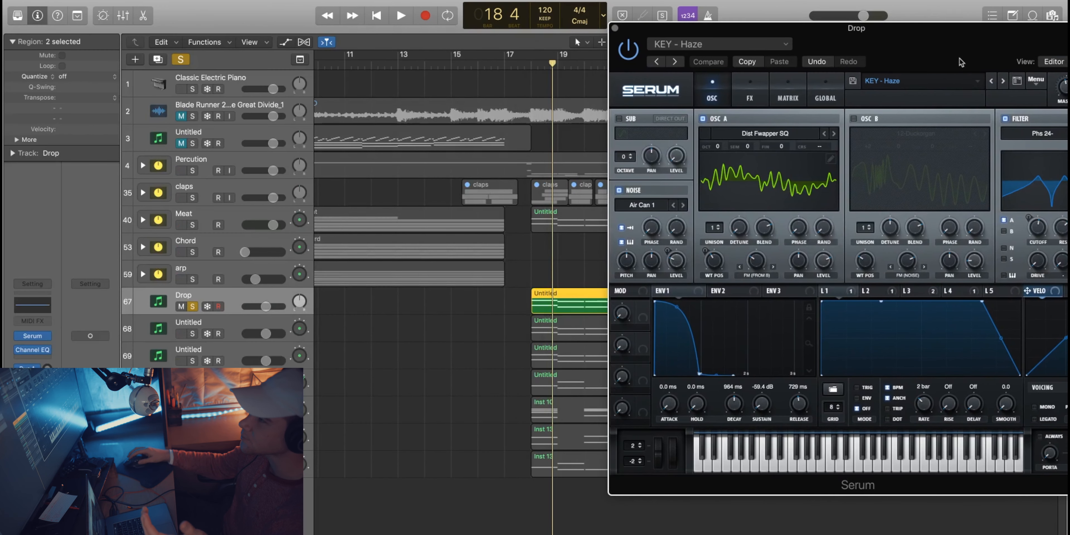
double_click(547, 69)
left_click_drag(868, 43, 291, 95)
left_click(162, 150)
key("space")
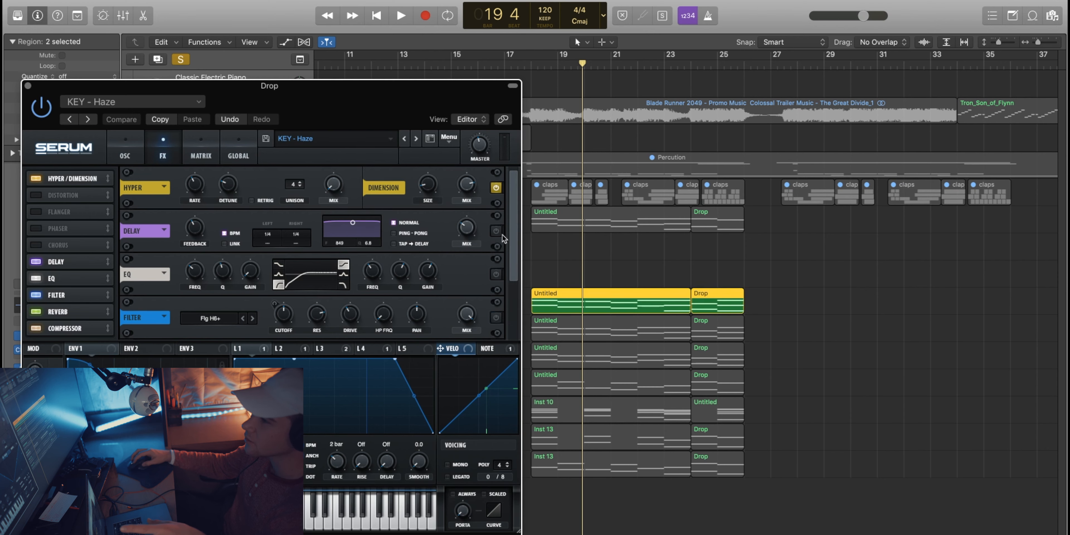
Play the Drop track from bar 18 while switching on Serum's Hyper/Dimension, EQ and Filter effects one by one
left_click(531, 65)
key("space")
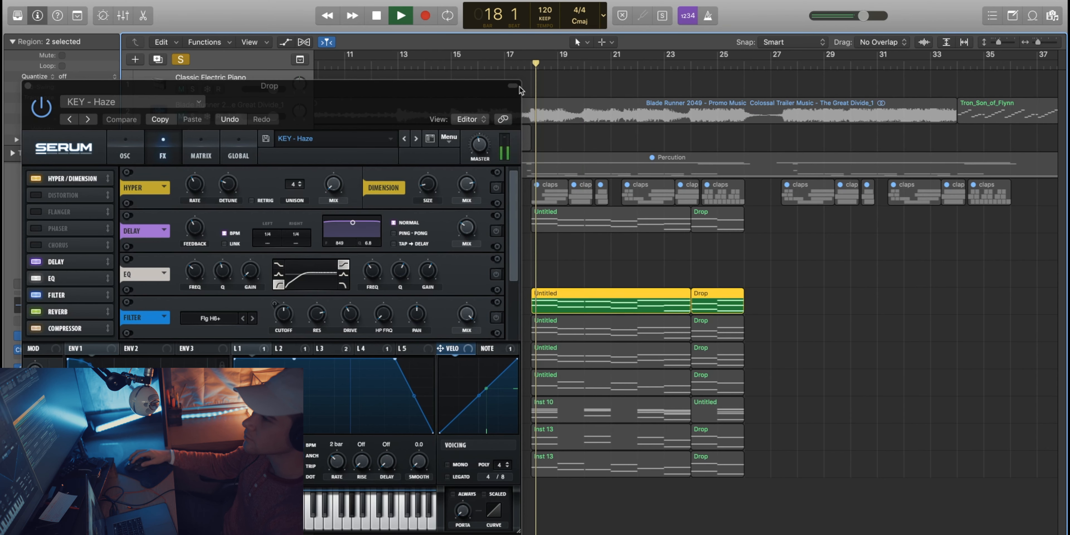
left_click(497, 187)
left_click(496, 274)
left_click(495, 317)
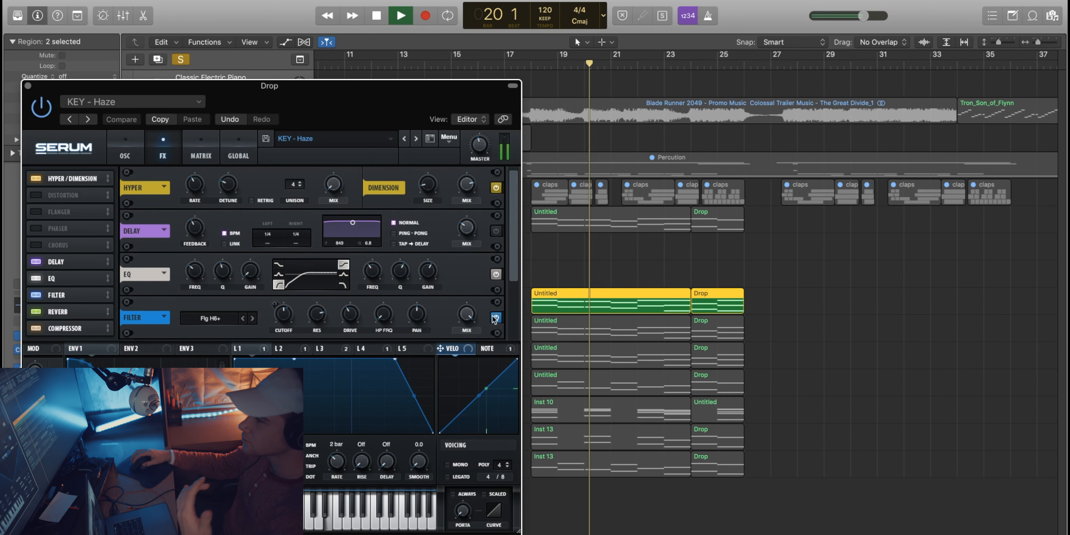
key("space")
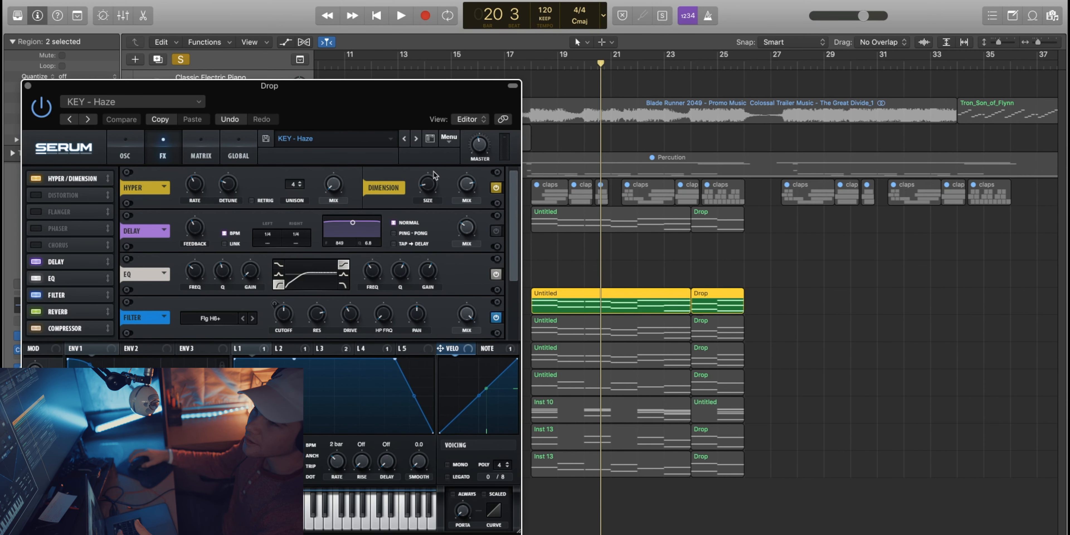
Play the Drop track from bar 18 with Serum's Delay switched on, and close the plug-in after stopping
left_click_drag(415, 110, 600, 191)
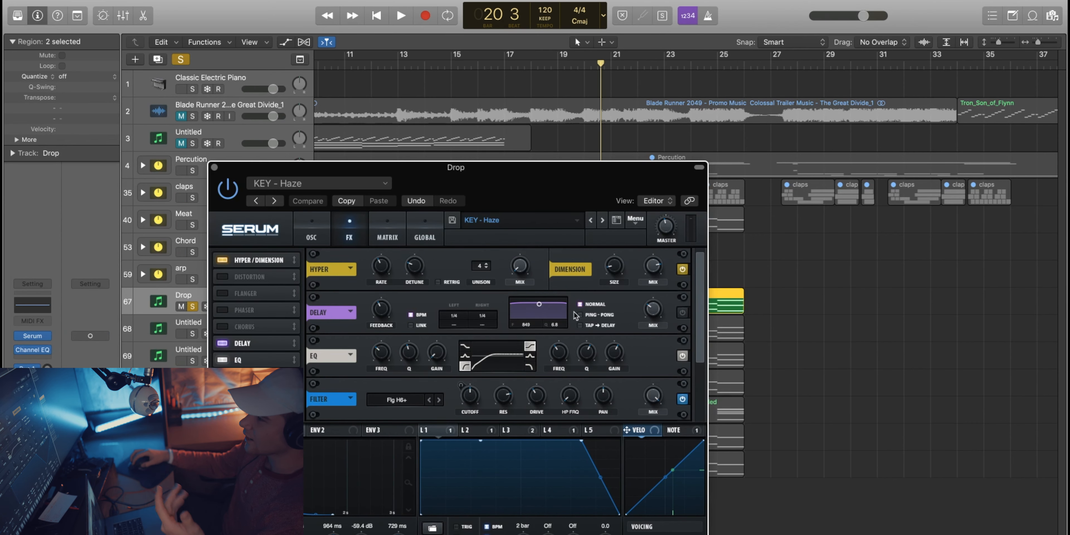
left_click_drag(642, 184, 437, 188)
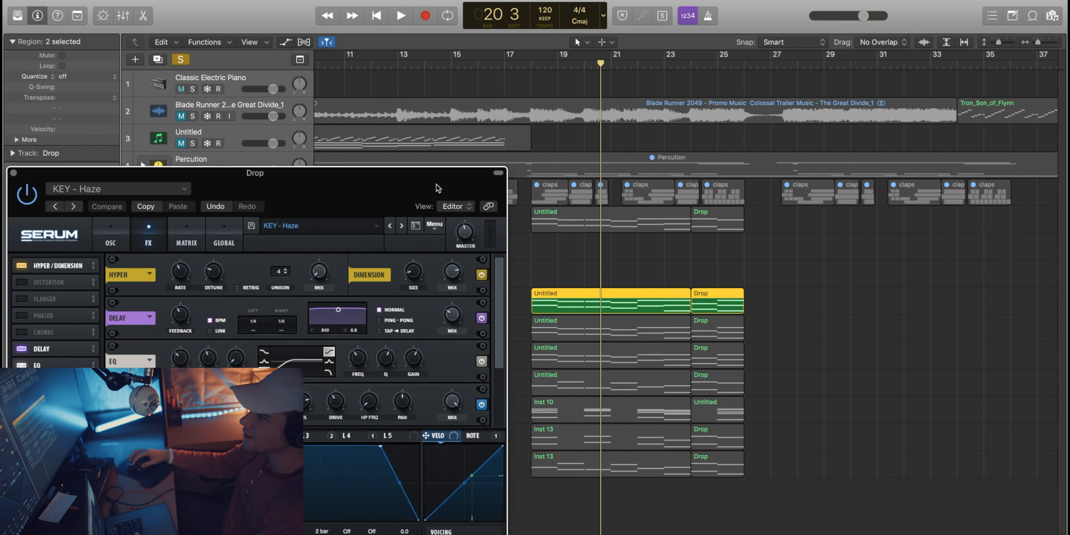
left_click(531, 67)
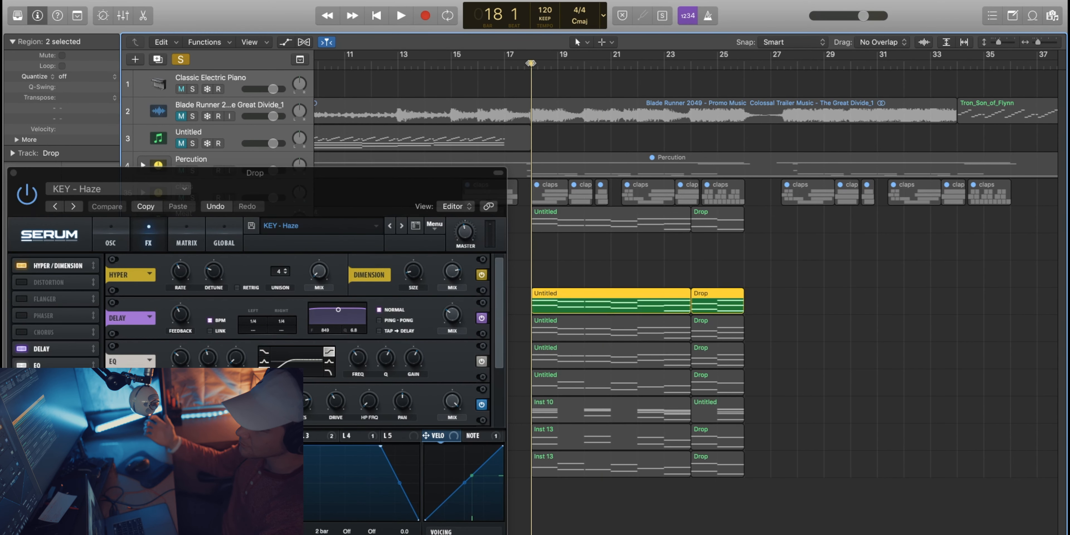
key("space")
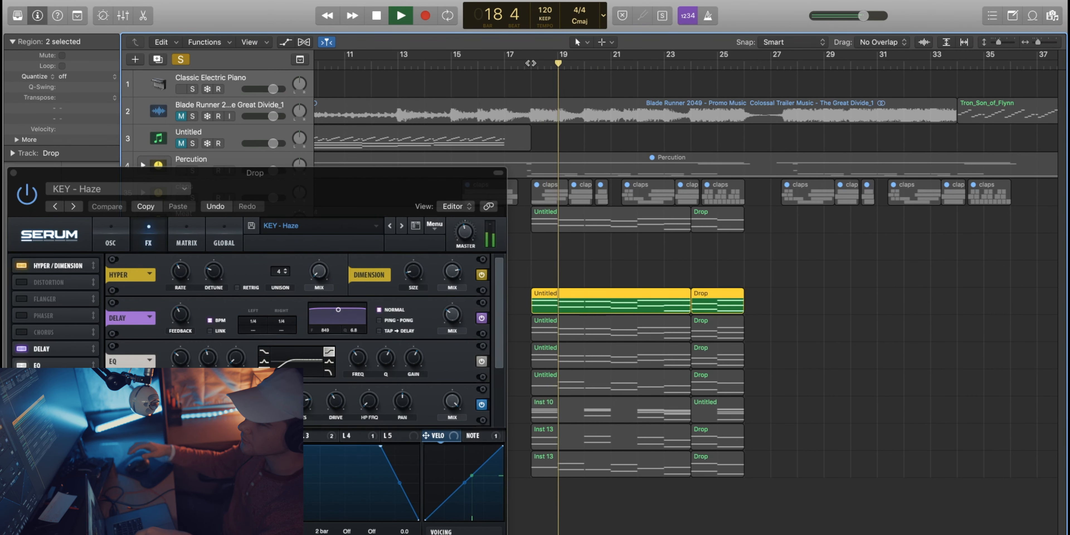
key("space")
left_click(59, 179)
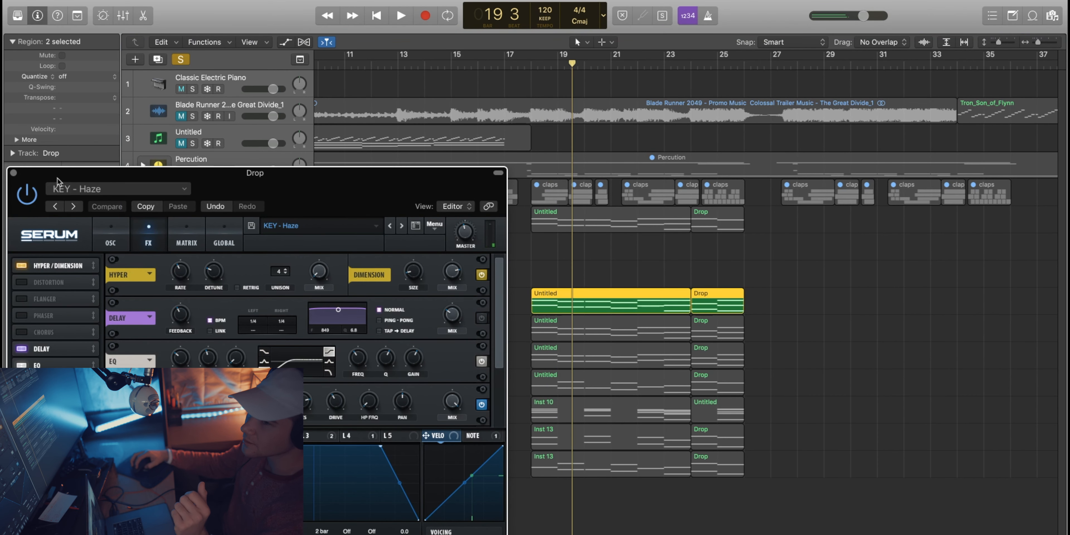
left_click(14, 173)
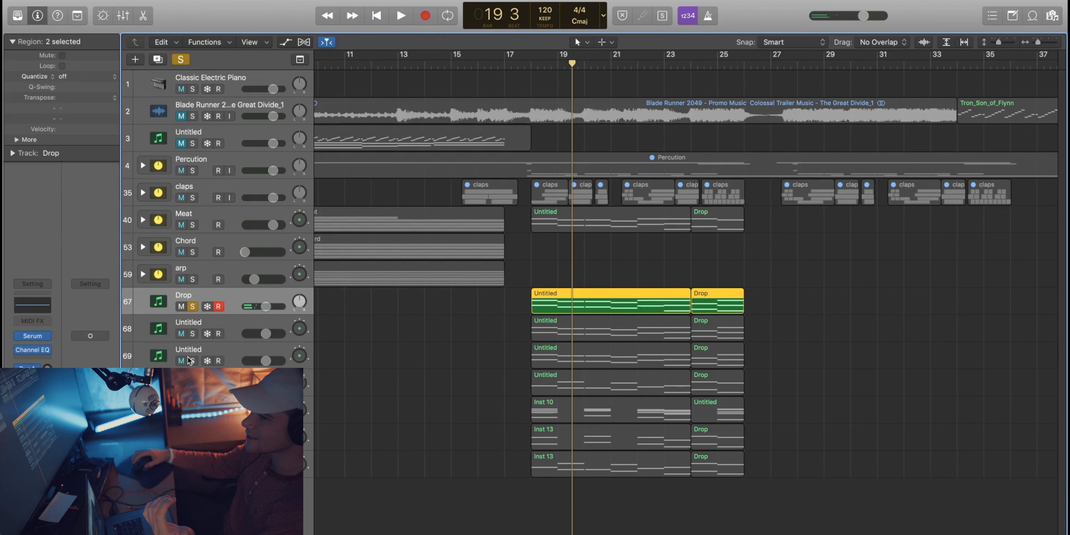
Move the solo from the Drop track to Untitled track 68, play it from bar 18 and select it
left_click(194, 333)
left_click(193, 306)
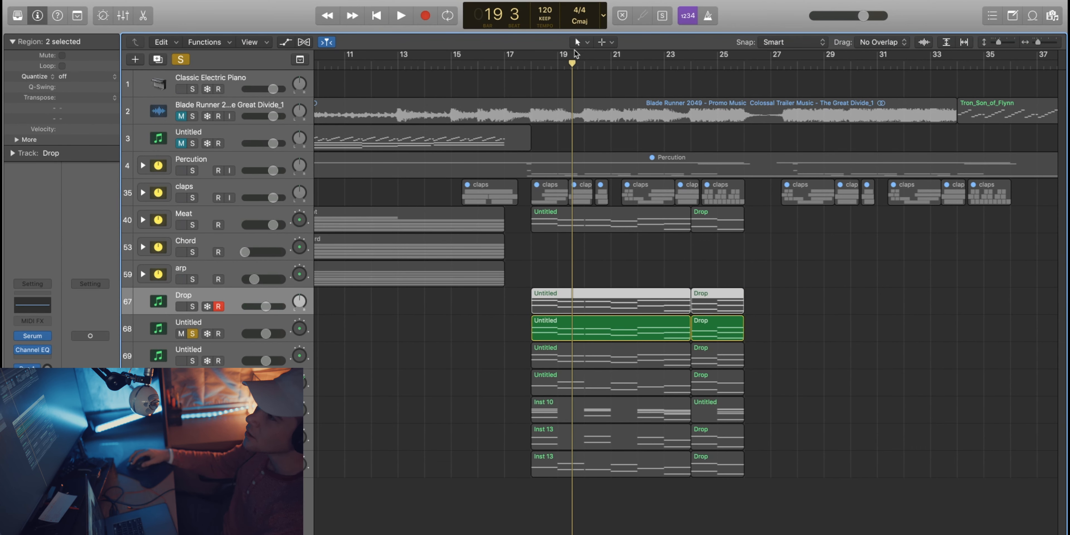
key("space")
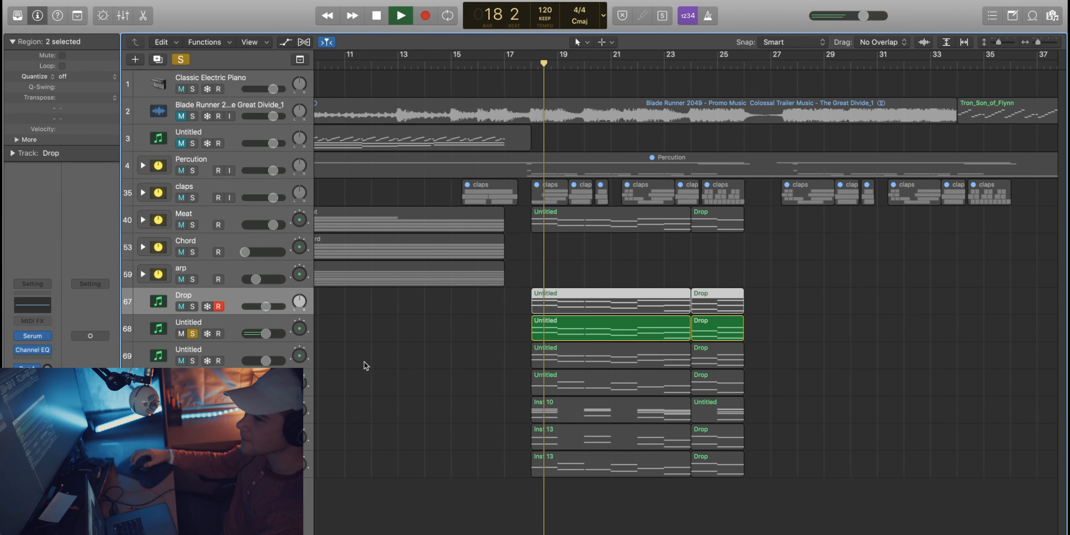
left_click(232, 320)
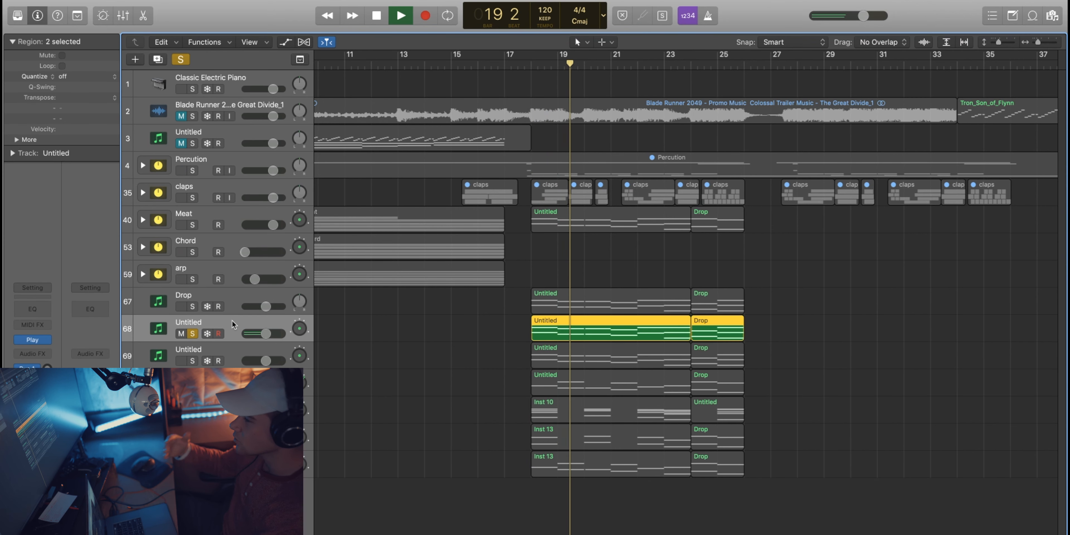
key("space")
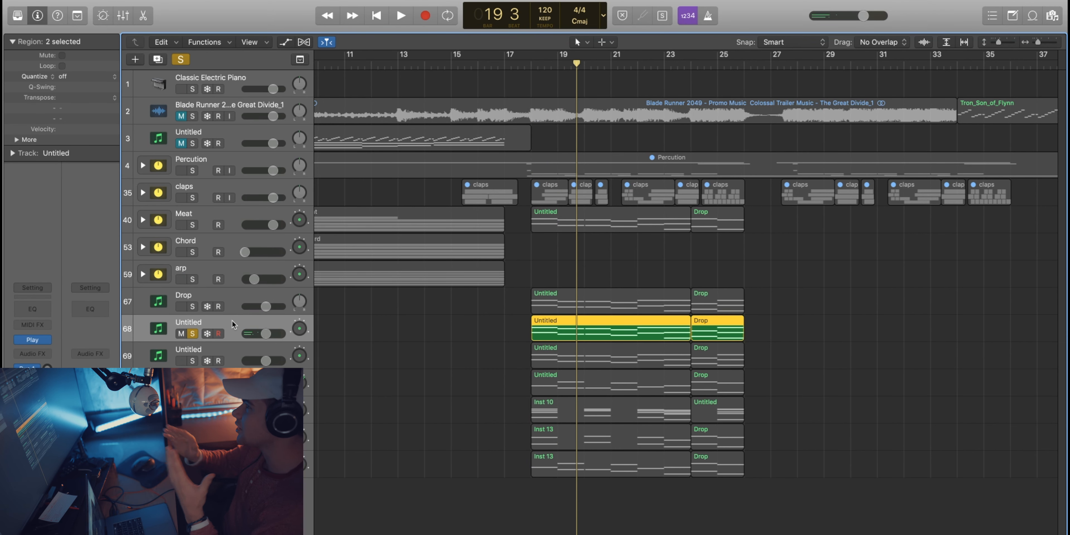
Add a Channel EQ to Untitled track 68 and play the track to watch its frequencies in the analyzer
left_click(45, 311)
key("space")
left_click_drag(420, 31, 839, 63)
key("space")
Add a Channel EQ to the arp stack, close the Untitled track's EQ window, and shrink the arp EQ window to 52%, clear of the tracks
left_click(220, 269)
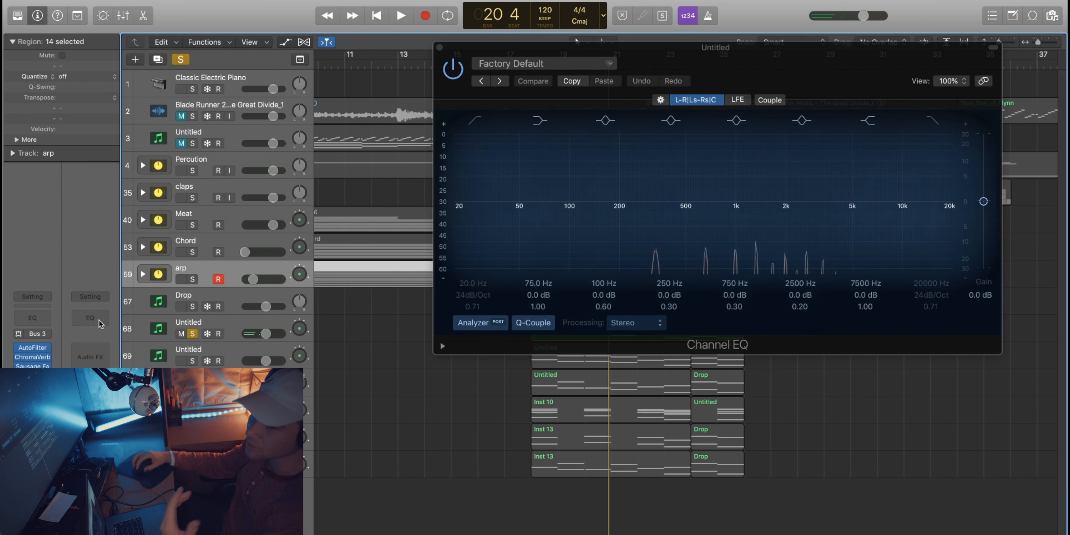
left_click(33, 317)
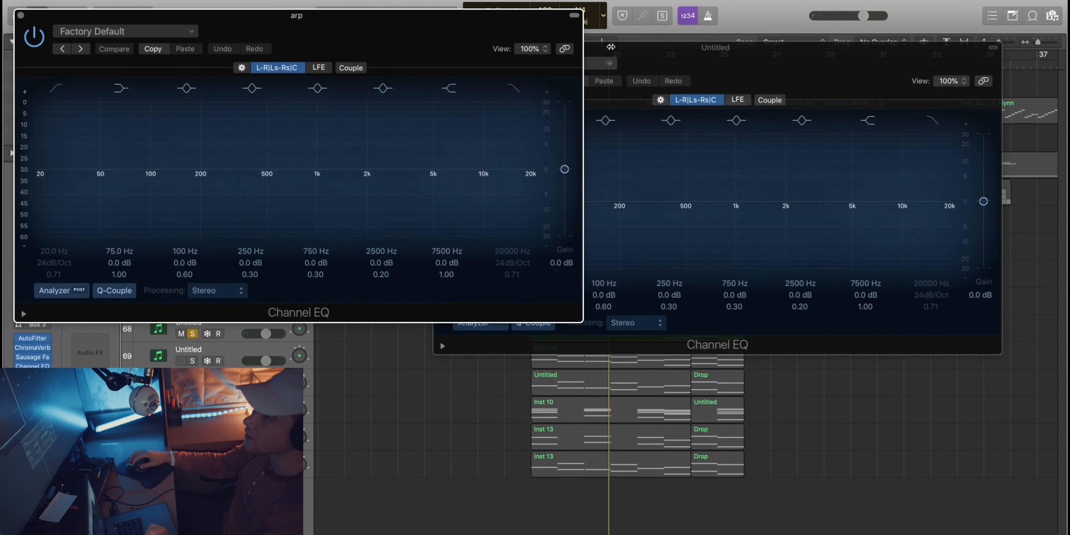
left_click_drag(589, 49, 637, 119)
left_click(508, 117)
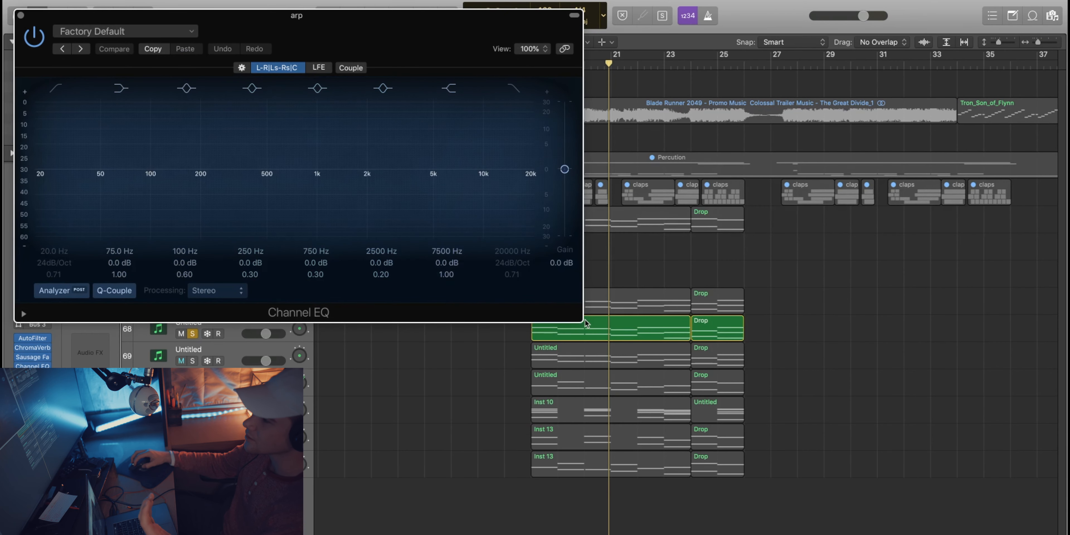
left_click_drag(531, 311, 265, 201)
left_click_drag(208, 12, 987, 48)
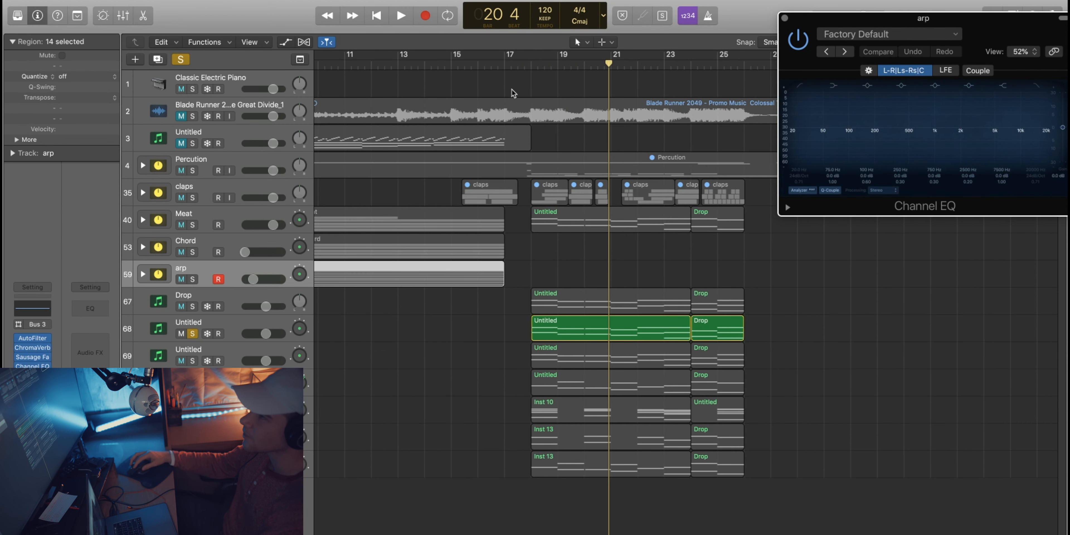
Play the soloed Untitled track 68 briefly from bar 18 and stop
left_click(531, 69)
key("space")
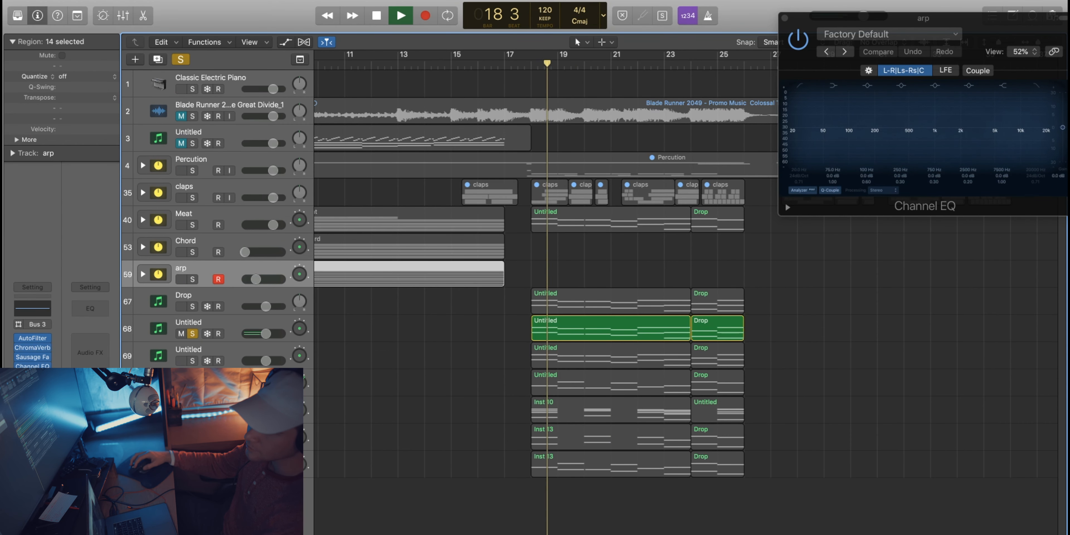
key("space")
Move the solo to Untitled track 69 and play it from bar 18
left_click(193, 361)
left_click(193, 334)
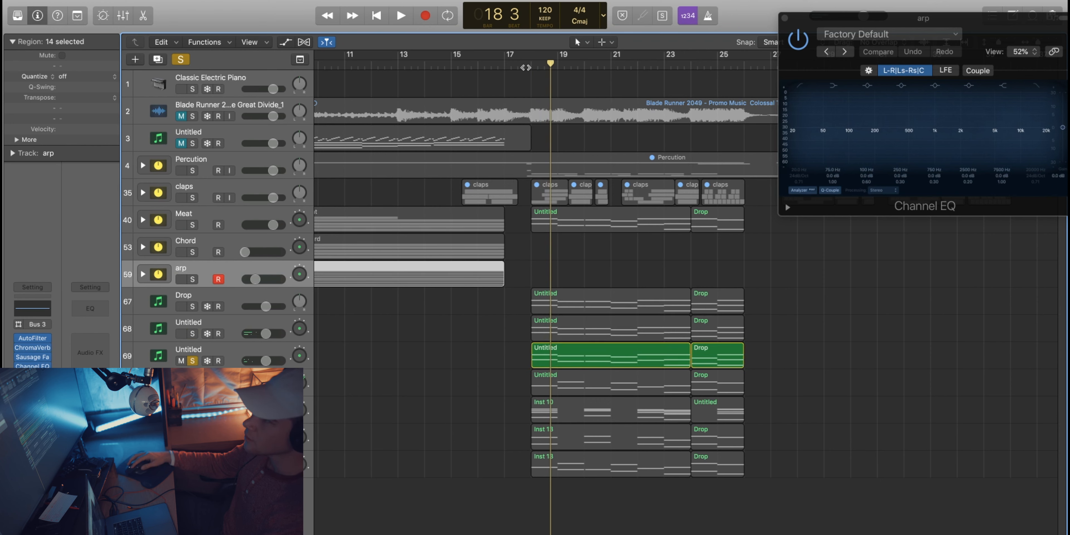
key("space")
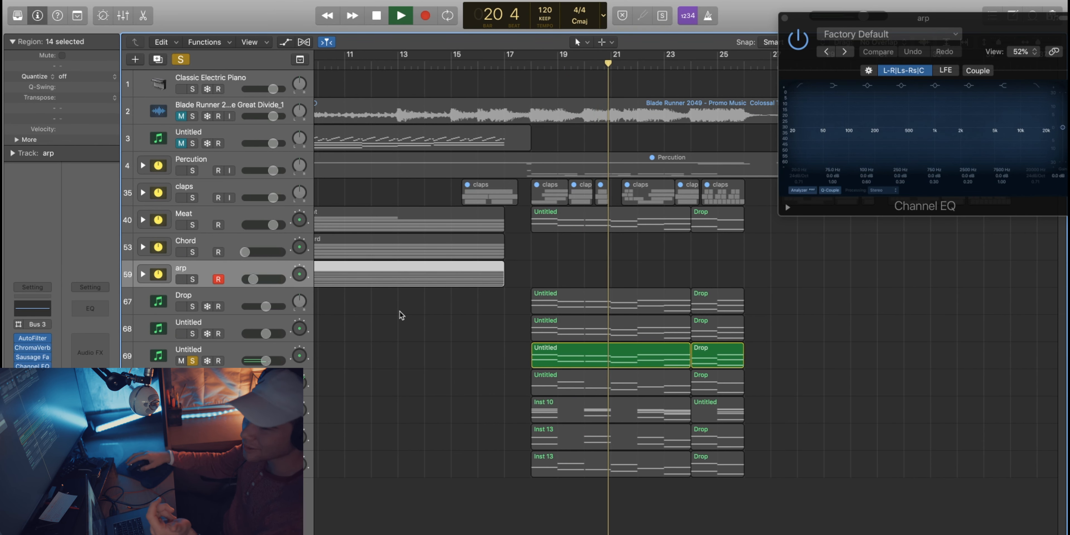
Select Untitled track 69, move the solo to the KEY - Haze track below it, and stop playback
left_click(217, 351)
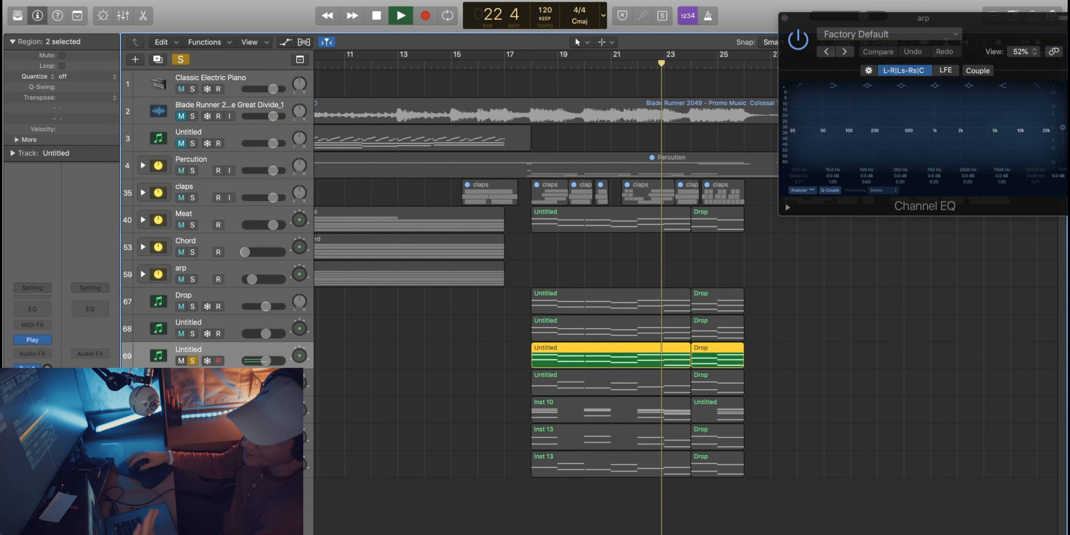
key("Down")
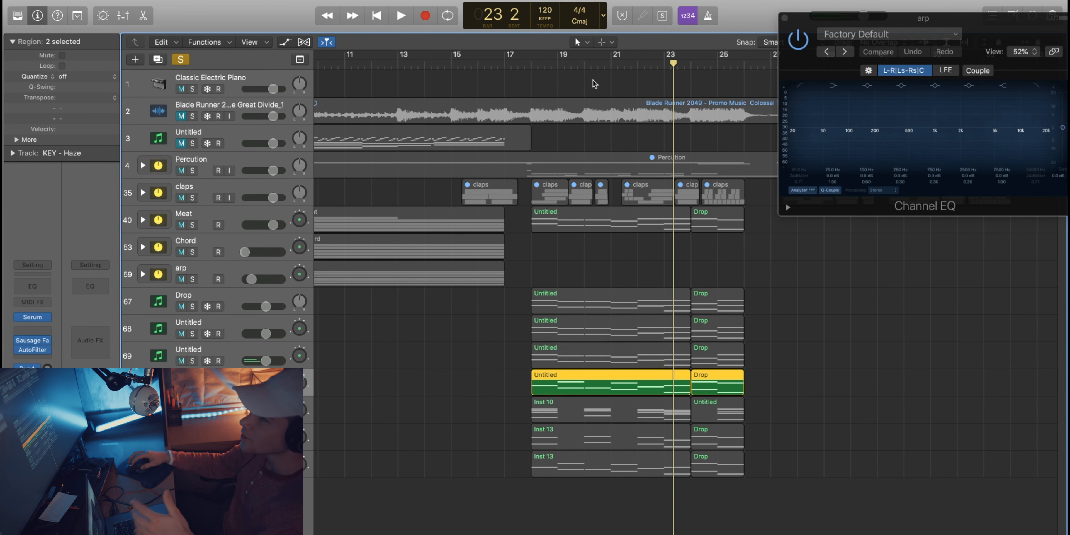
key("space")
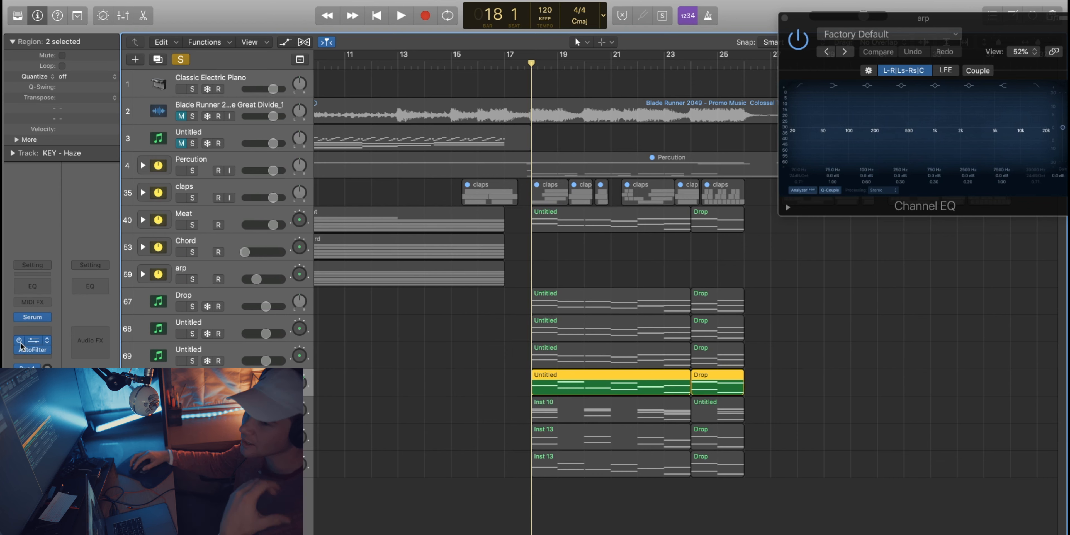
Inspect the Sausage Fattener and AutoFilter effects on the KEY - Haze track, closing each plug-in window
left_click(28, 343)
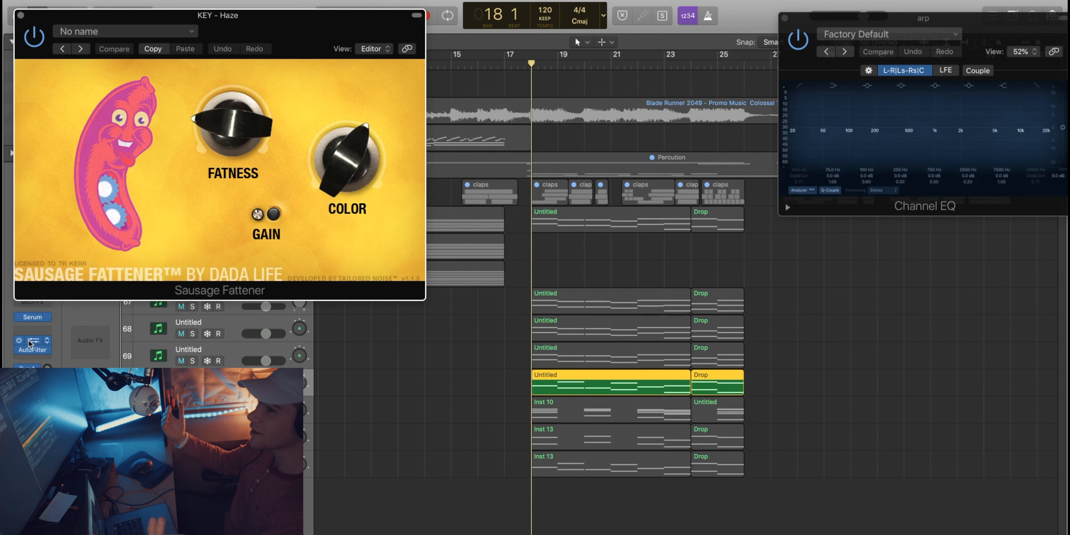
left_click(21, 15)
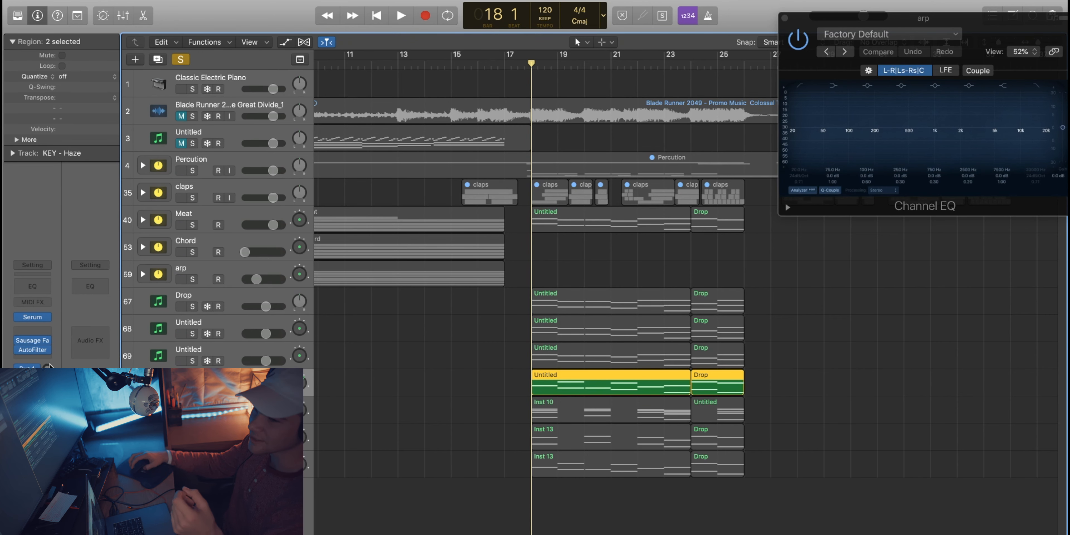
left_click(32, 349)
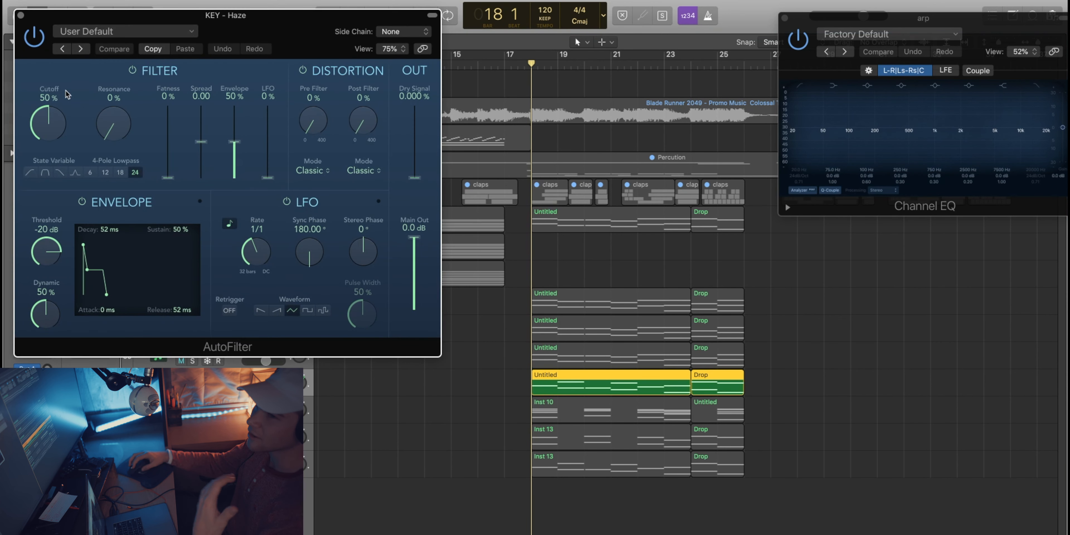
left_click(20, 16)
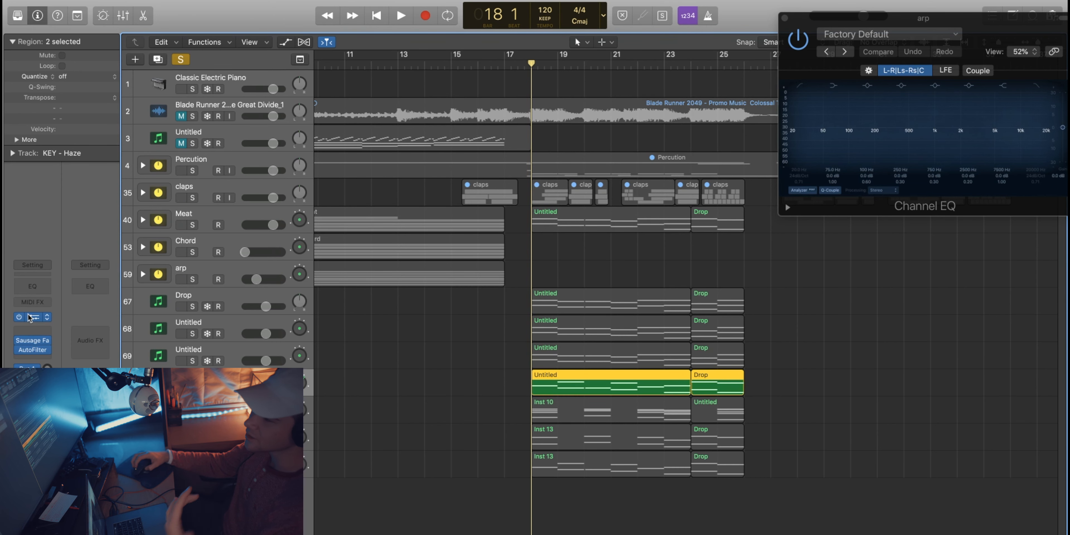
Open the KEY - Haze track's Serum instrument, start playback, and move the Serum and arp EQ windows off the track list
left_click(29, 317)
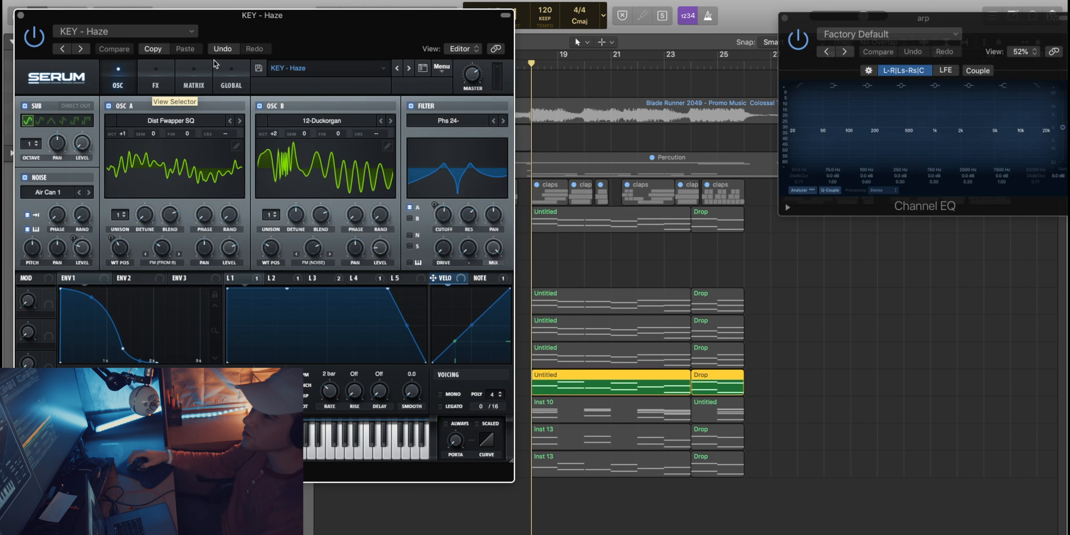
key("space")
left_click_drag(868, 18, 726, 53)
left_click_drag(386, 31, 871, 147)
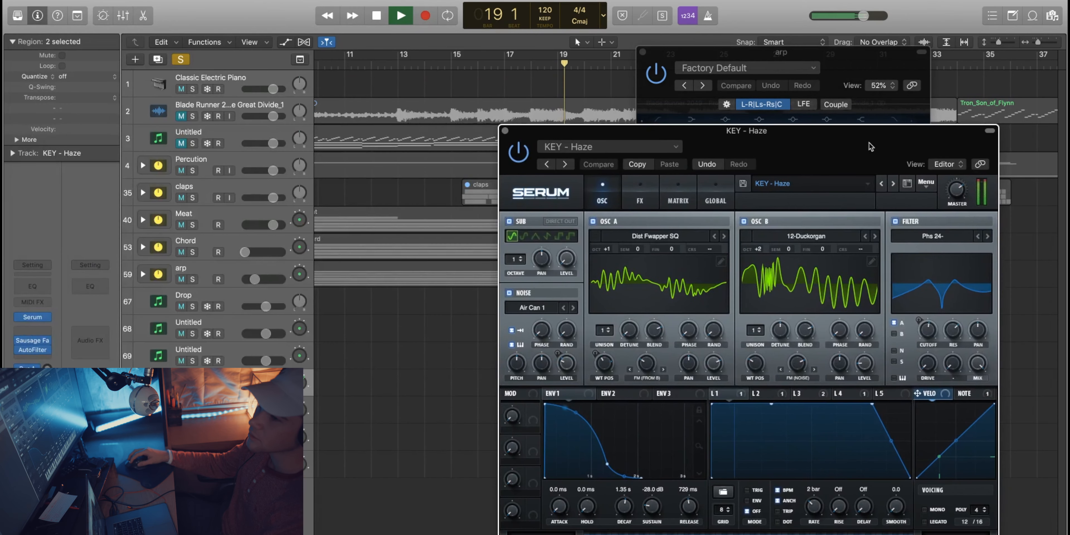
Solo the arp stack too, place the Serum and arp EQ windows side by side, and play on to bar 23
left_click(191, 279)
left_click_drag(829, 137, 502, 65)
key("space")
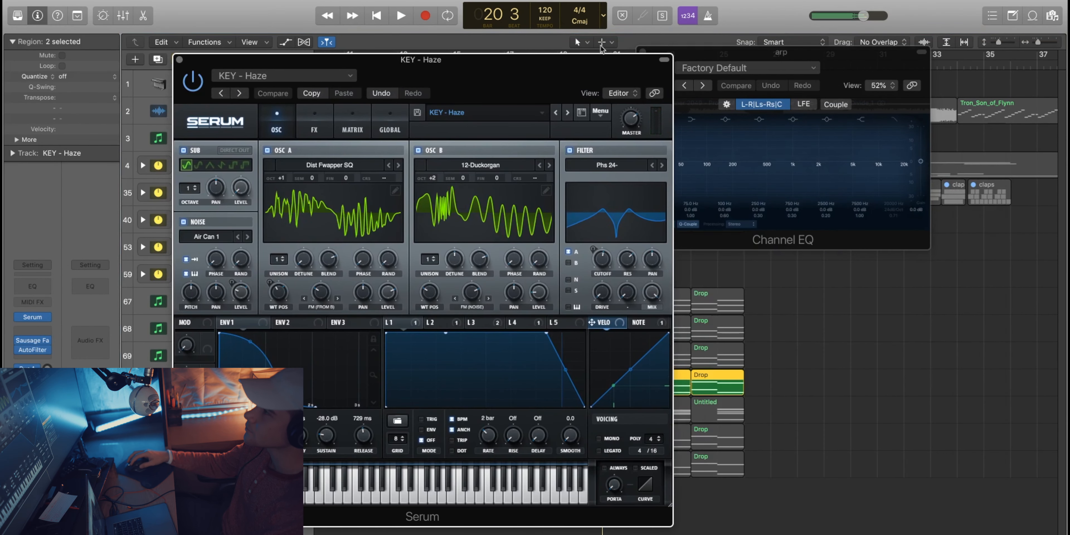
left_click_drag(712, 54, 901, 58)
left_click_drag(540, 55, 580, 51)
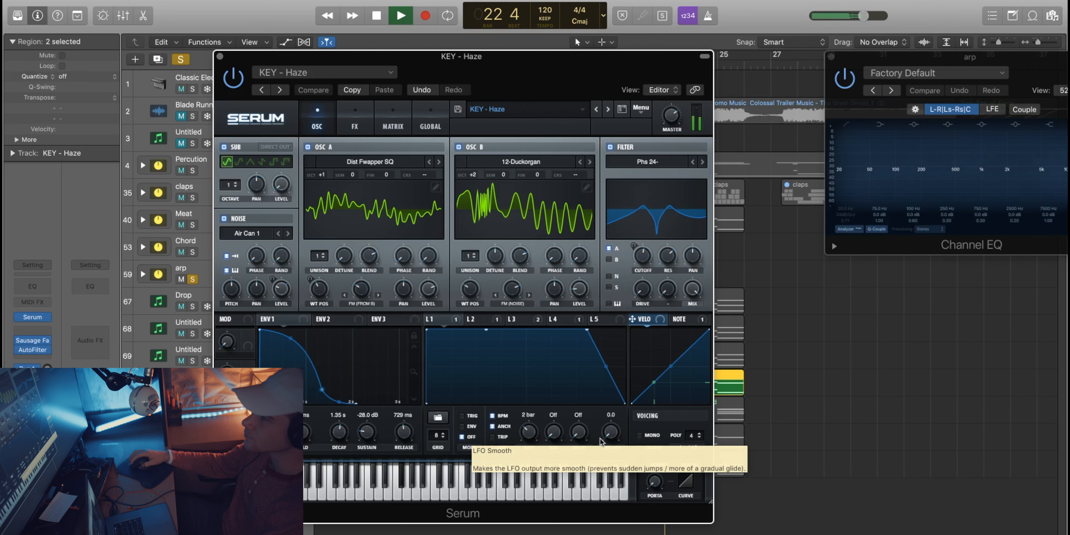
key("space")
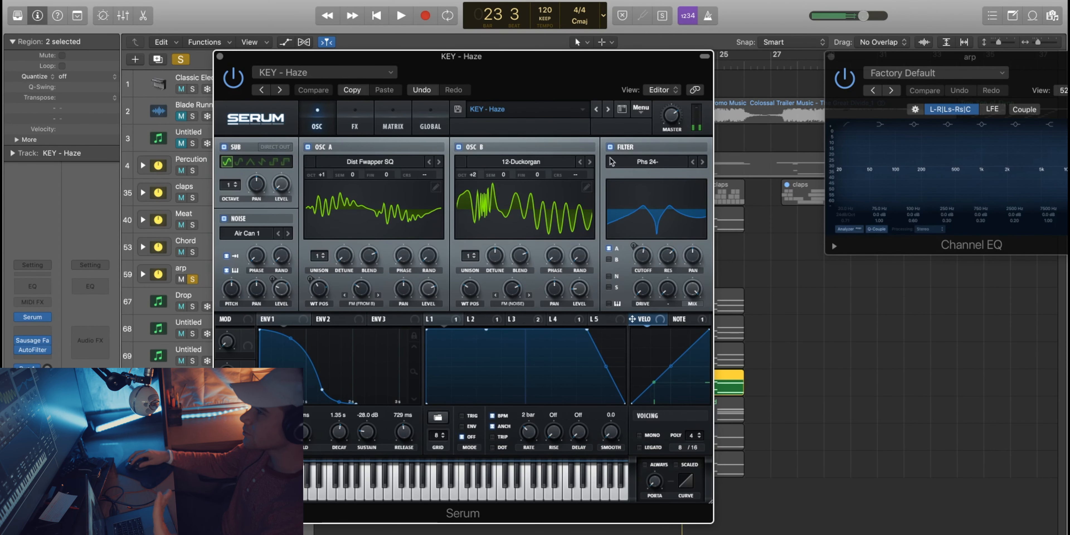
Examine Serum's filter section while playing KEY - Haze on to bar 25, stop, and close the Serum window
left_click(610, 147)
key("space")
left_click_drag(589, 58, 517, 98)
left_click(411, 192)
key("space")
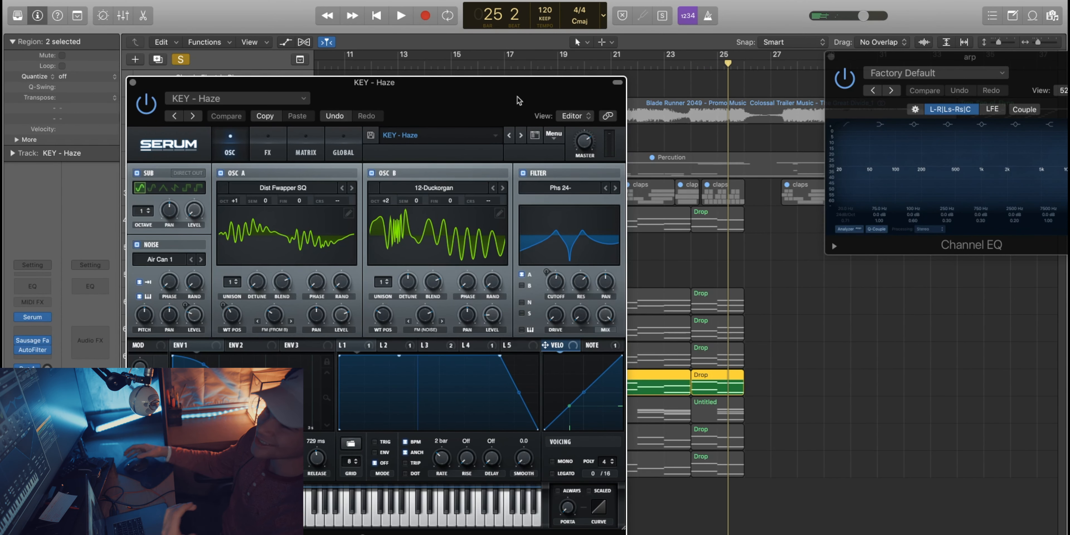
left_click(133, 83)
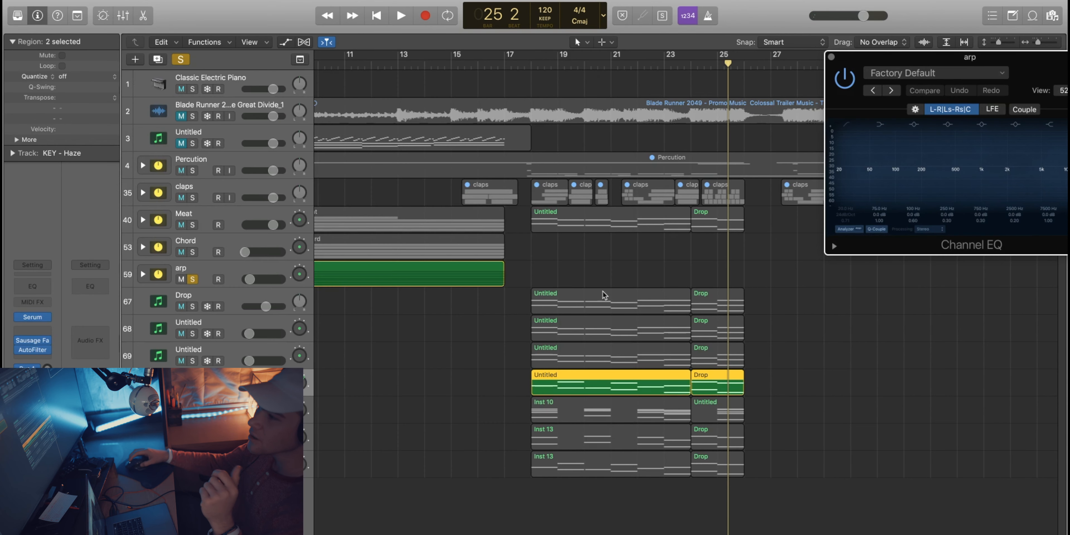
Move the KEY - Haze solo to the track with the Inst 10 region and play it briefly from bar 18
left_click(192, 415)
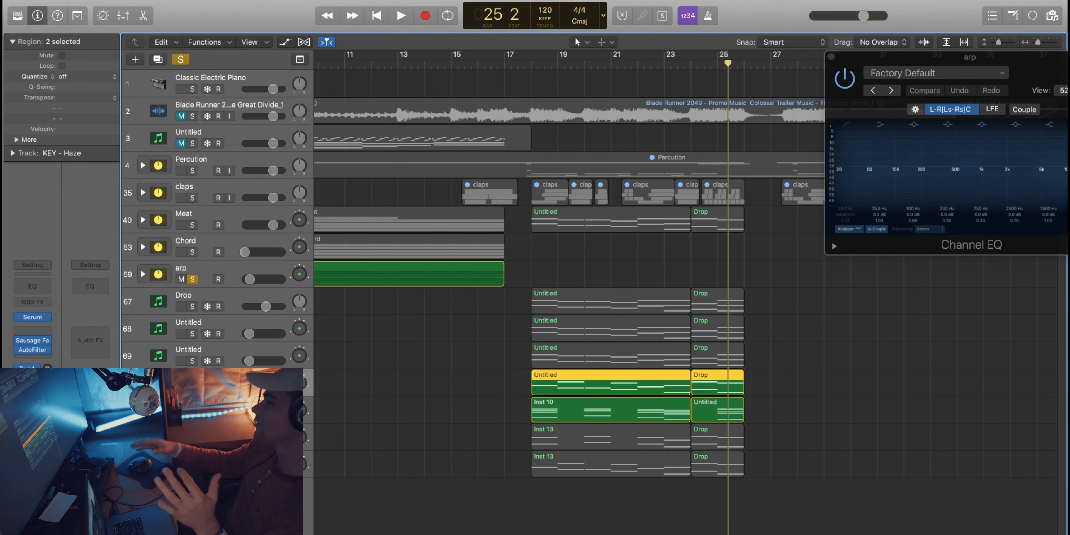
left_click(193, 388)
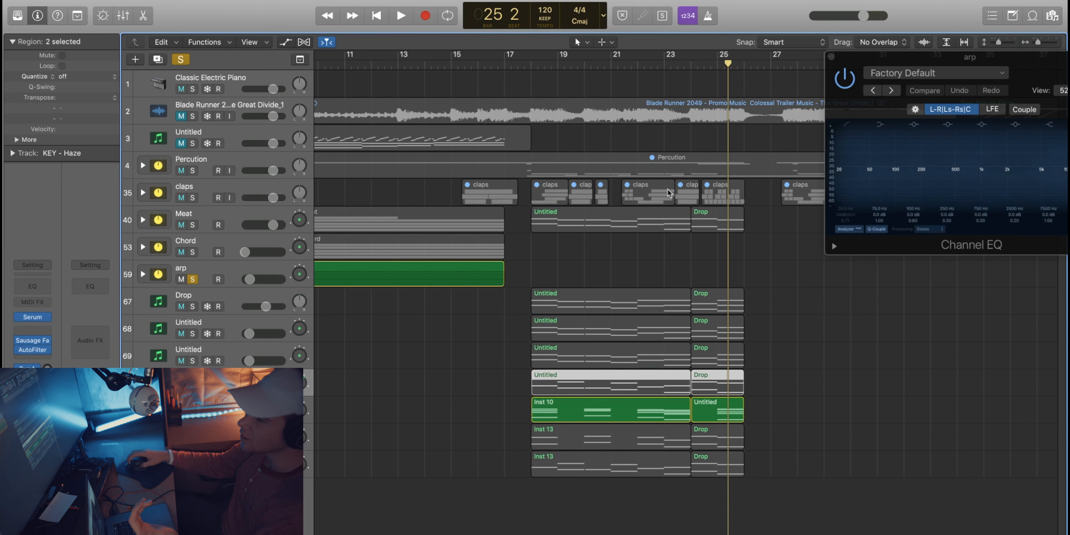
left_click(531, 67)
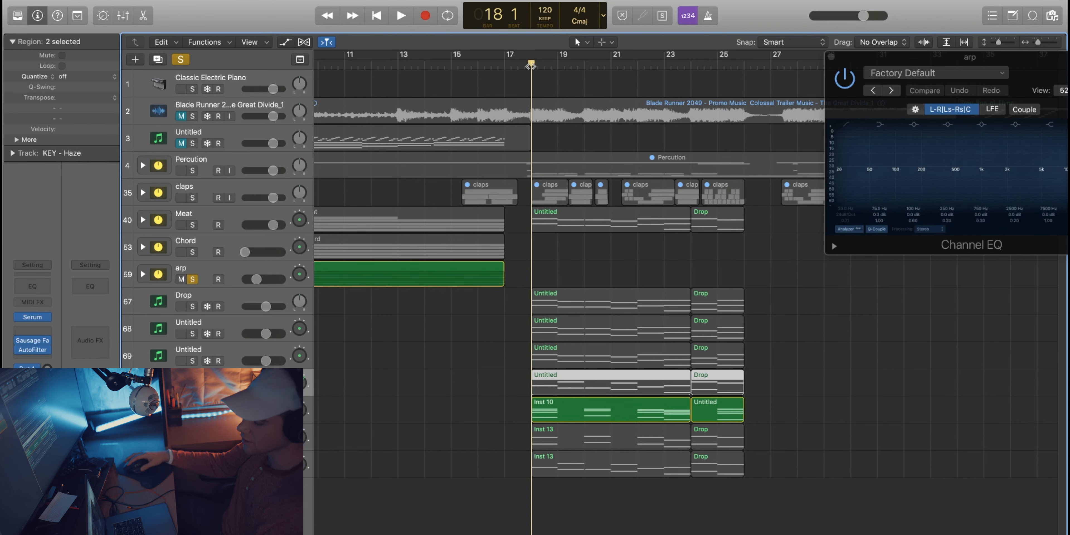
key("space")
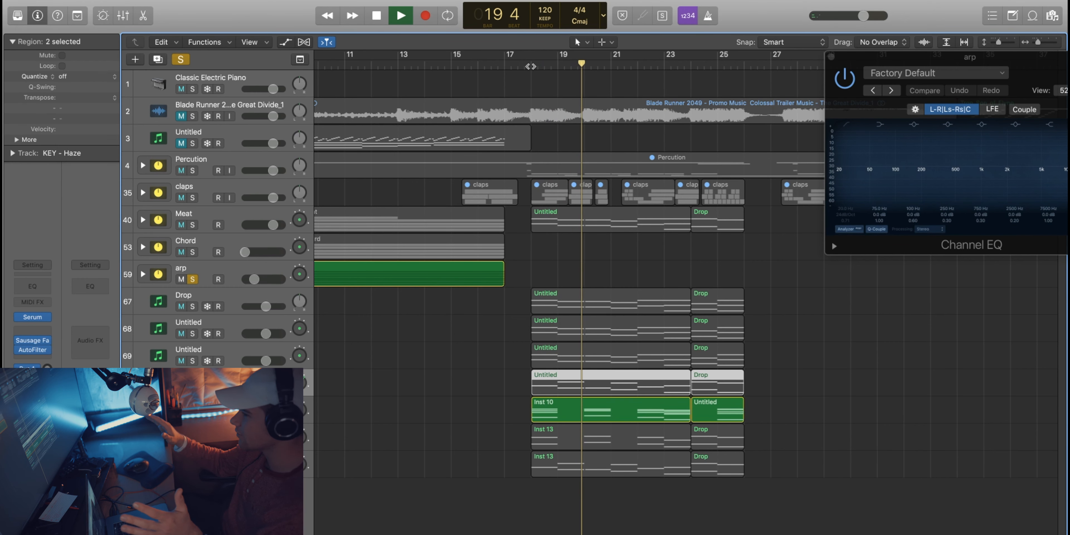
key("space")
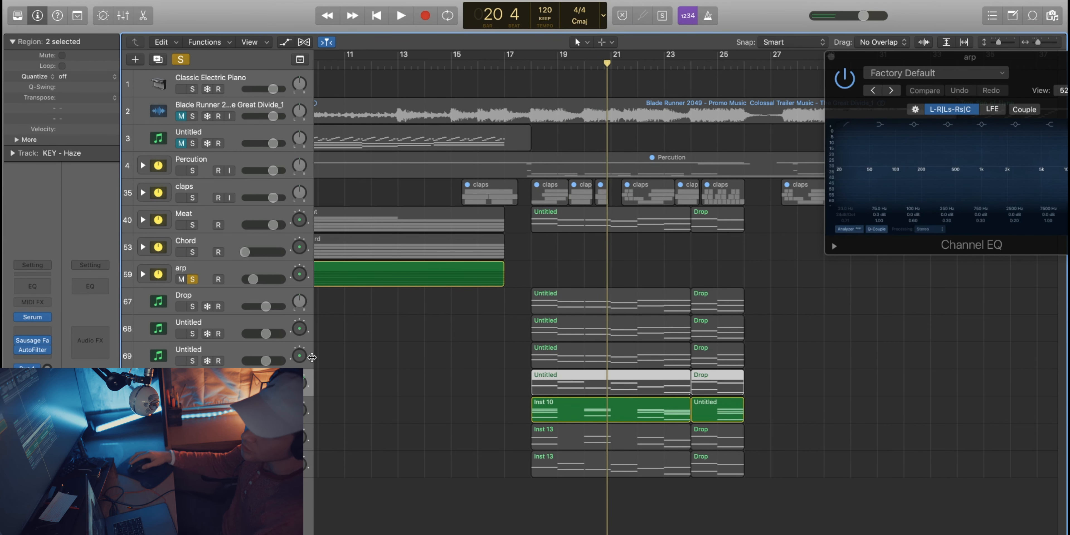
Select the track with the Inst 10 region and look at the project alternatives options without choosing one
key("Down")
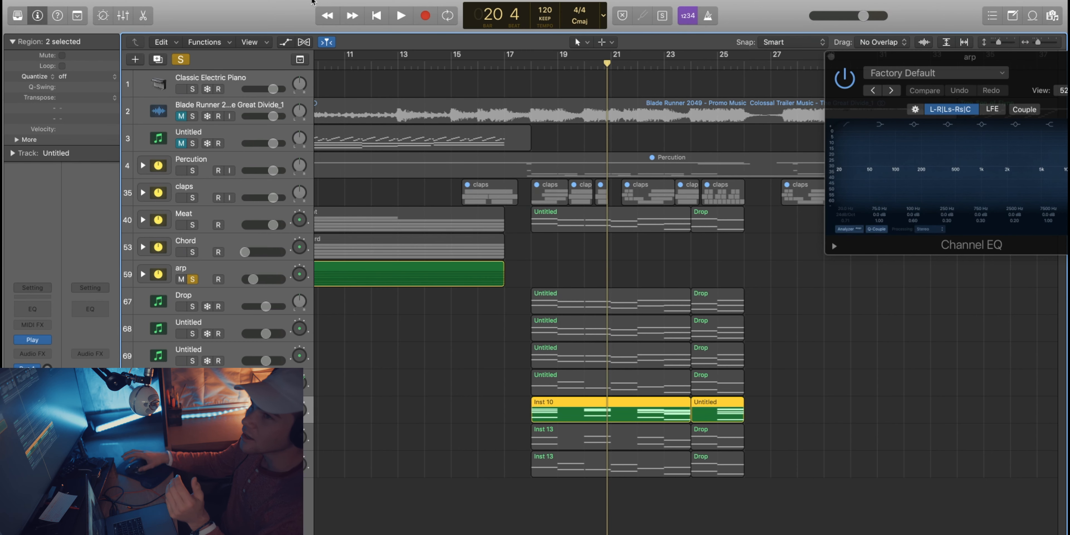
left_click(90, 3)
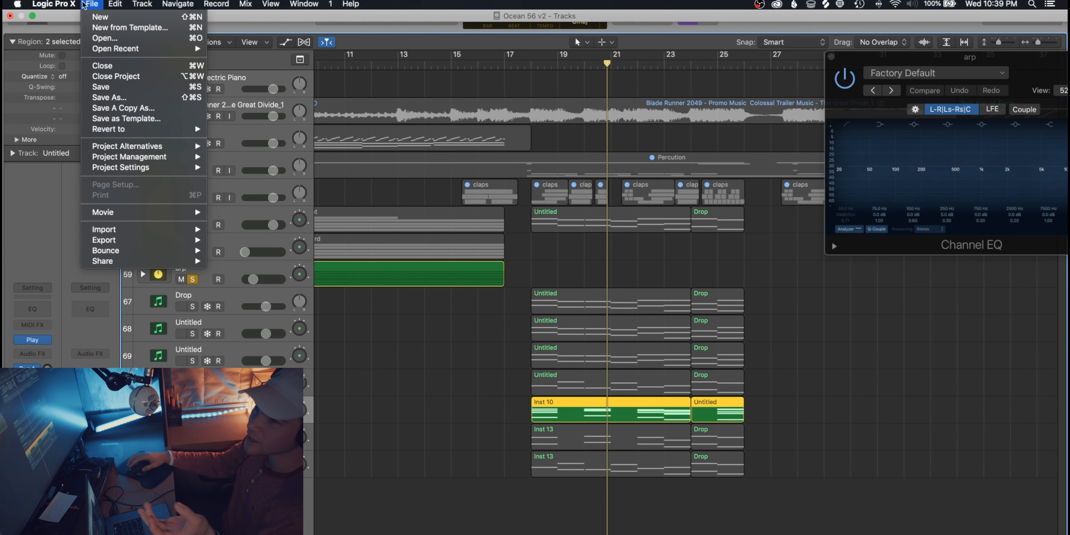
mouse_move(117, 145)
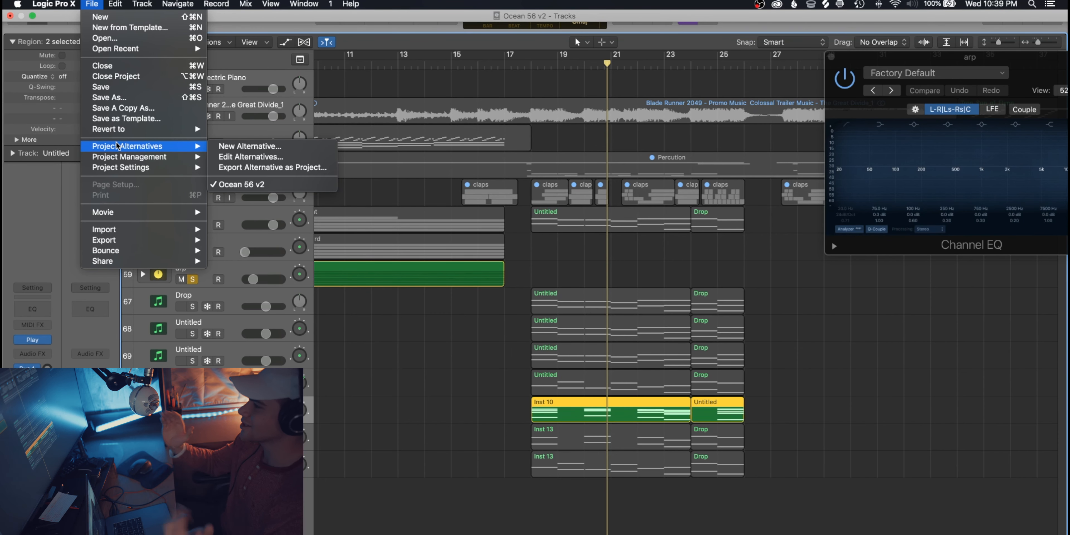
left_click(309, 465)
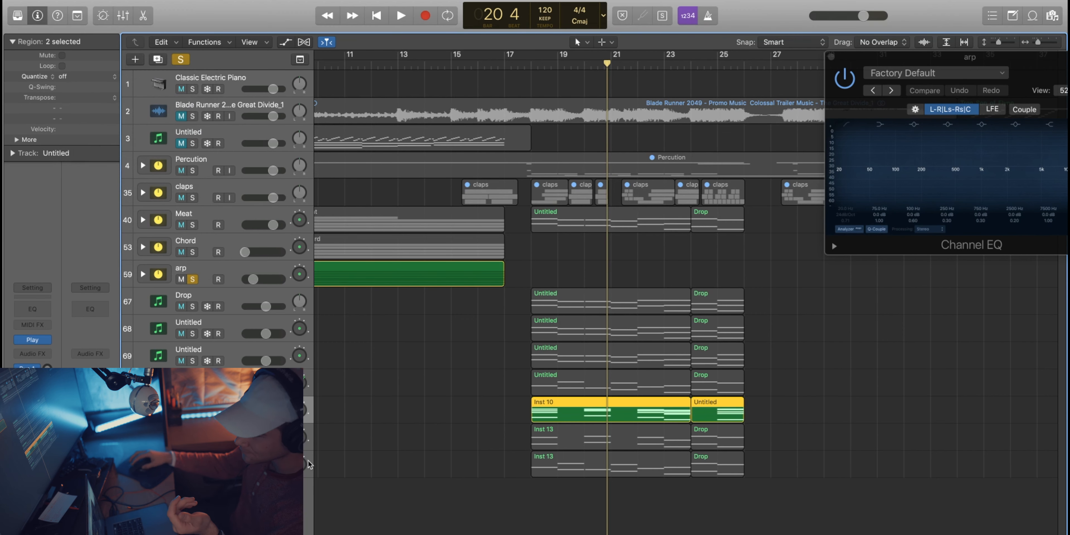
Move the solo to the upper Inst 13 track, play it from bar 18, select it, and stop
key("Down")
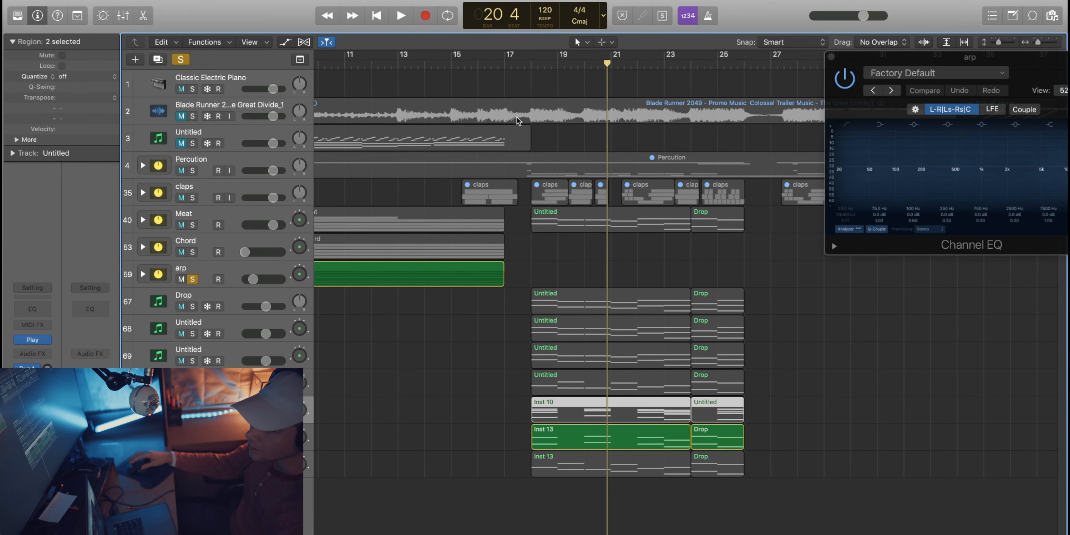
left_click(532, 66)
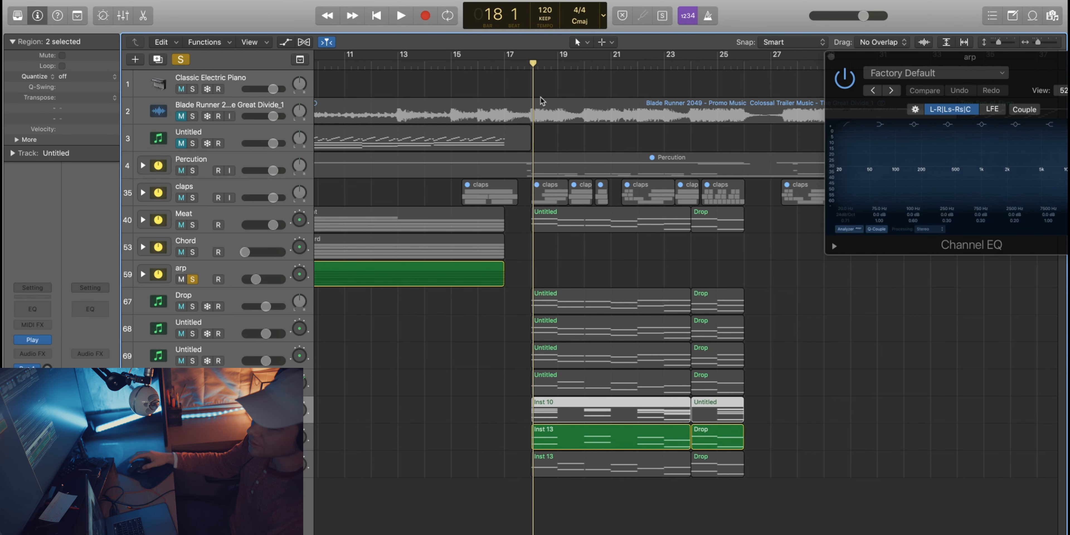
key("space")
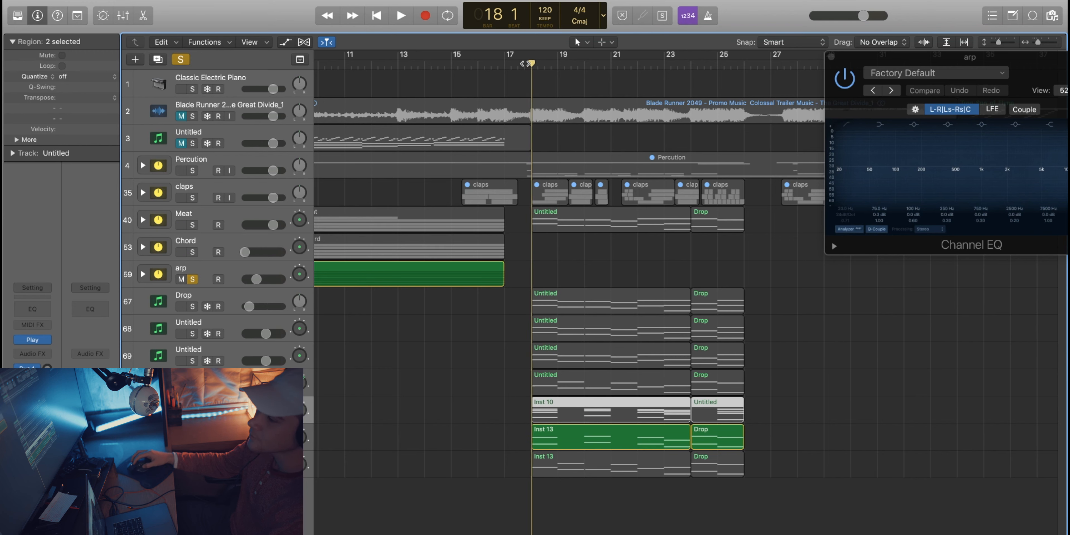
key("Down")
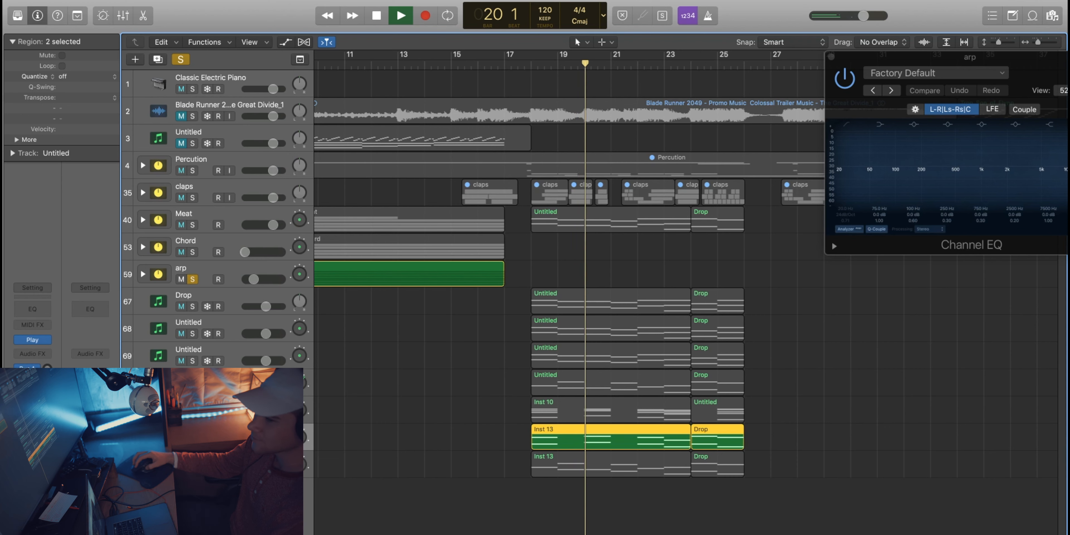
key("space")
Move the solo to the lower Inst 13 track, play it from bar 18, and select the track
key("Down")
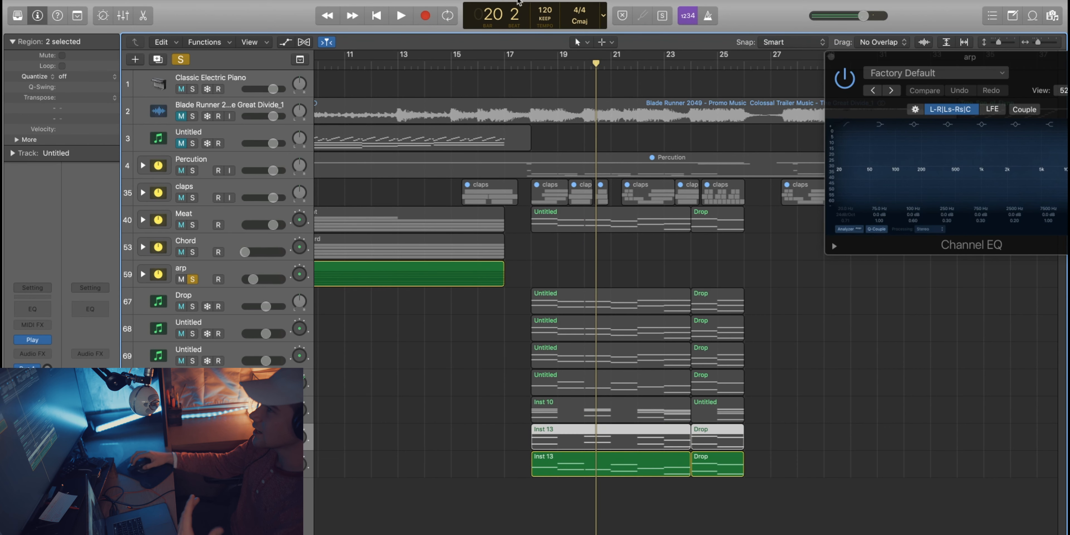
left_click(532, 66)
key("space")
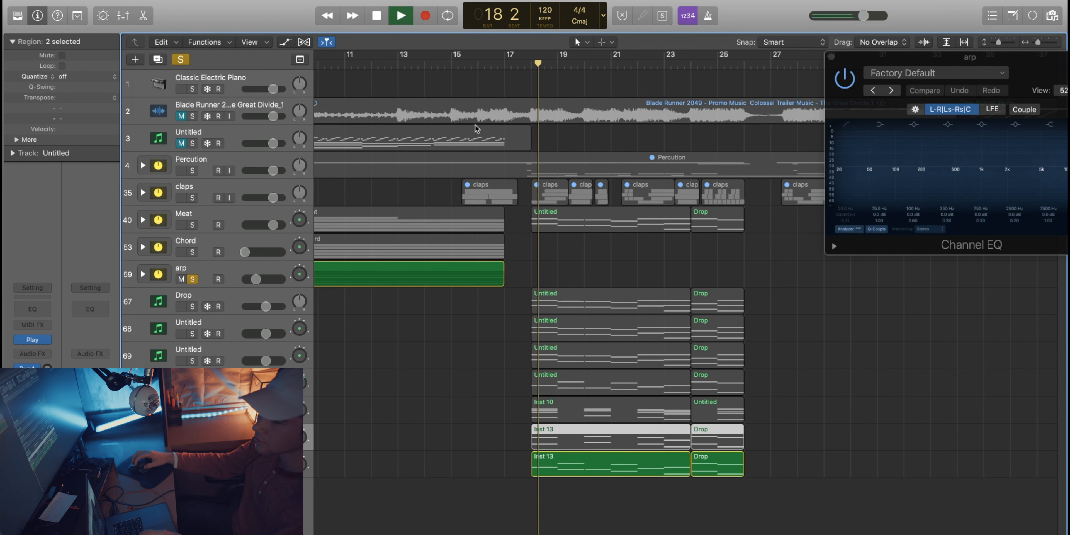
left_click(196, 463)
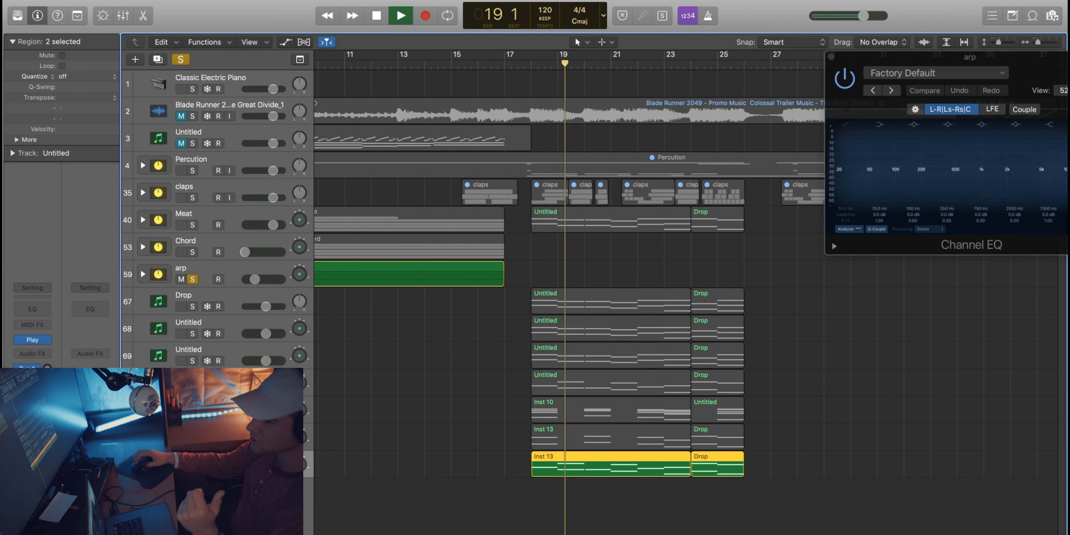
Open the lower Inst 13 track's Play instrument, inspect its Player view, and close the window
left_click(33, 341)
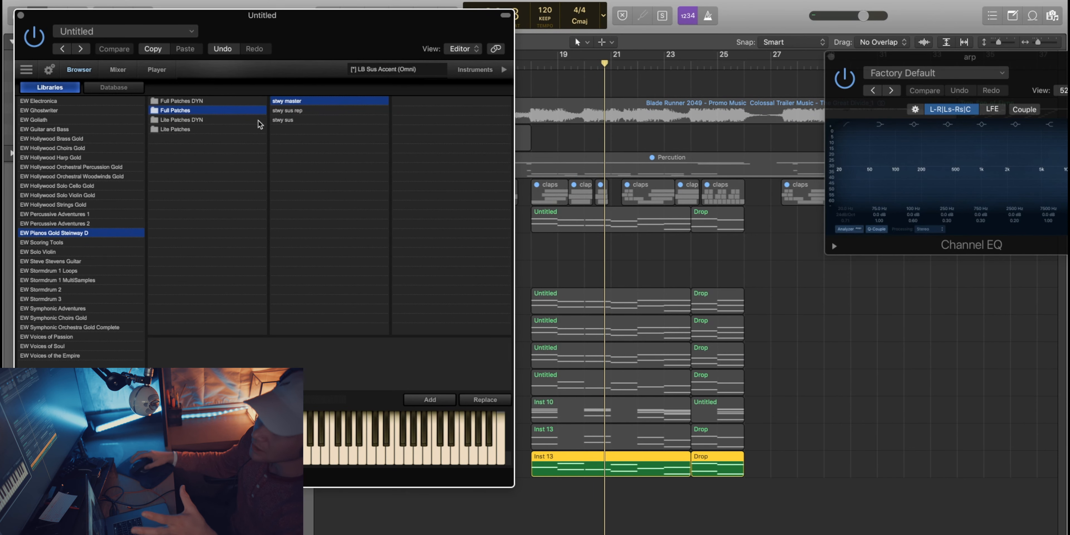
left_click(129, 72)
left_click(157, 71)
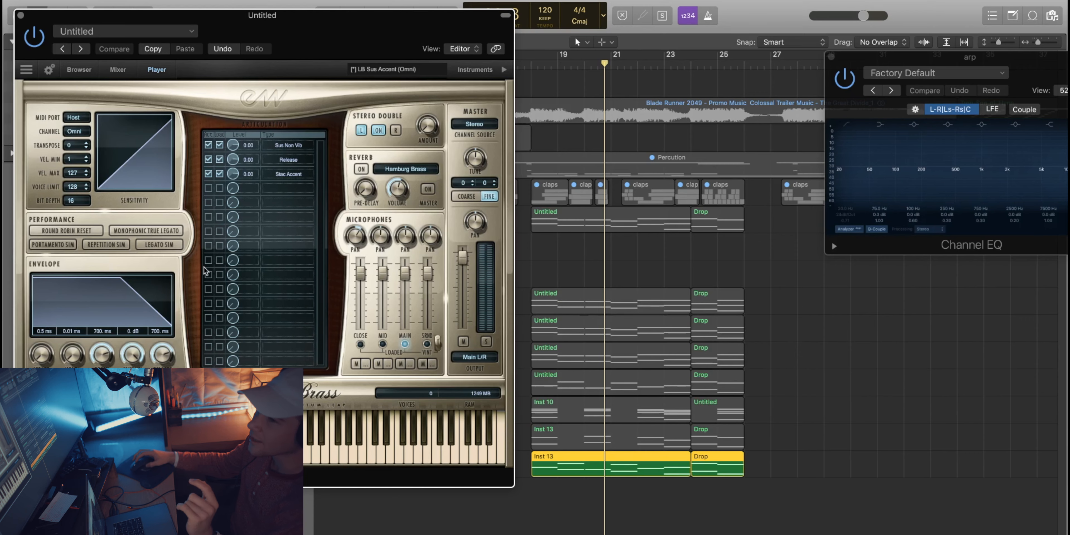
left_click(20, 15)
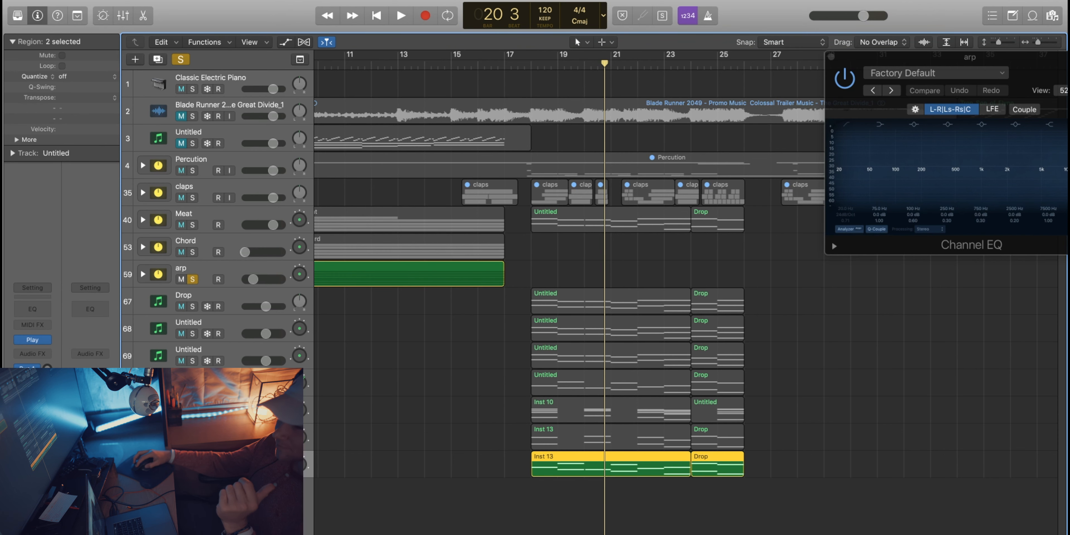
Select the arp stack and turn off its solo so all unmuted tracks are active
left_click(233, 280)
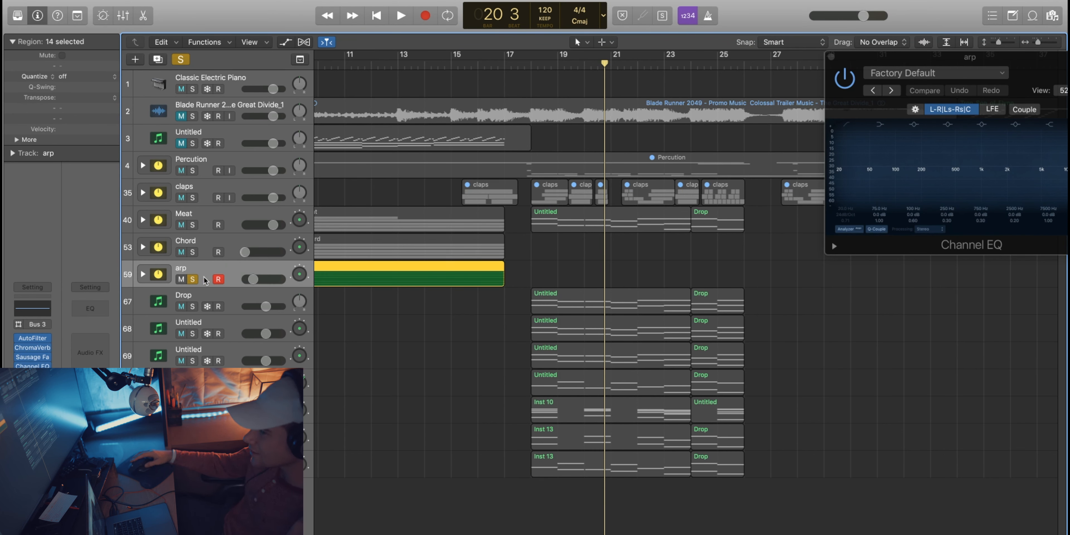
left_click(197, 282)
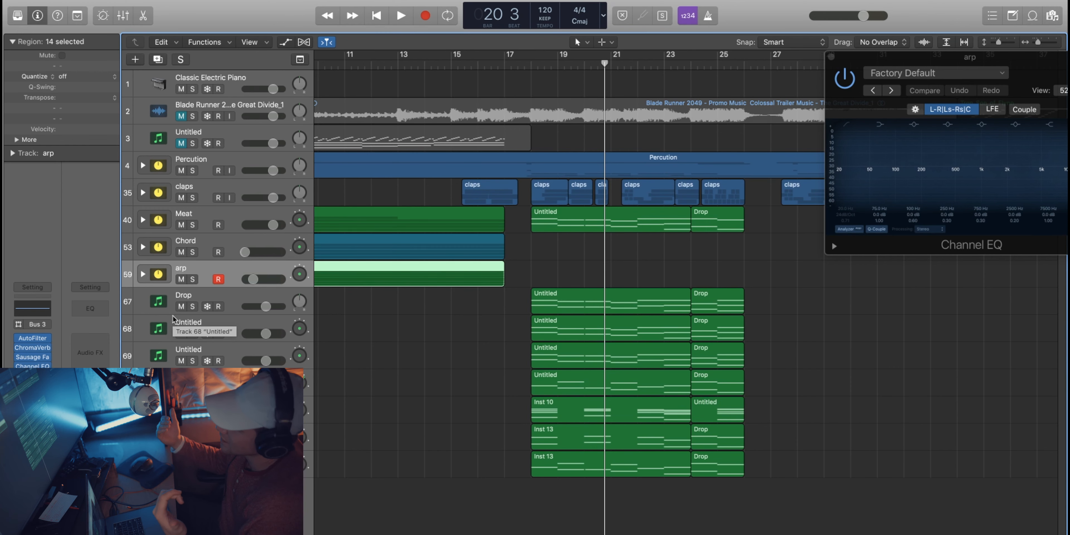
Close the arp stack's Channel EQ window and start playback of the full mix from bar 13
left_click(831, 56)
left_click(515, 65)
left_click(457, 63)
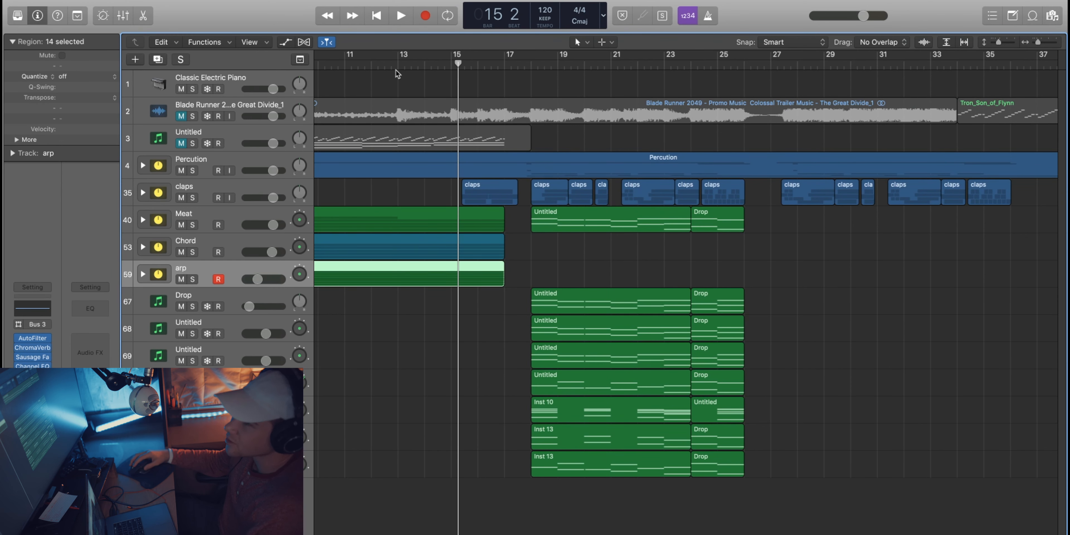
left_click(403, 62)
key("space")
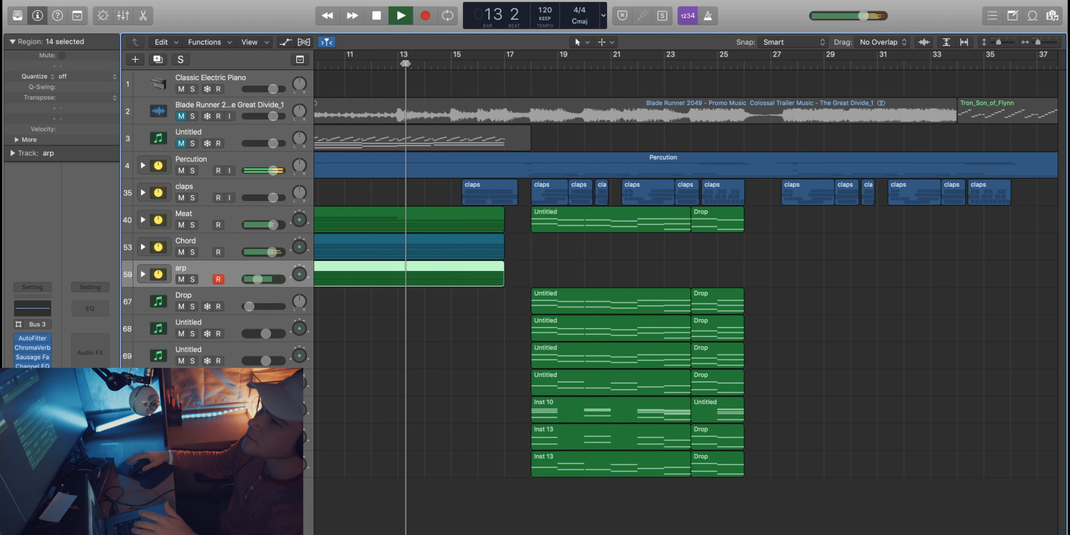
During playback, solo the Percution, claps, Meat, Chord and arp stacks, the Drop track and all tracks below it
left_click(192, 170)
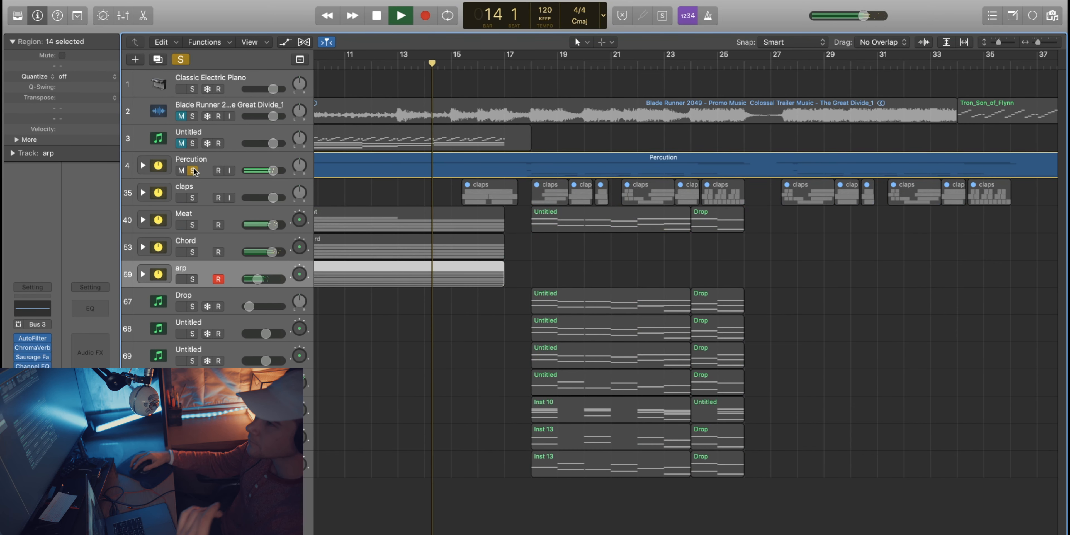
left_click(193, 197)
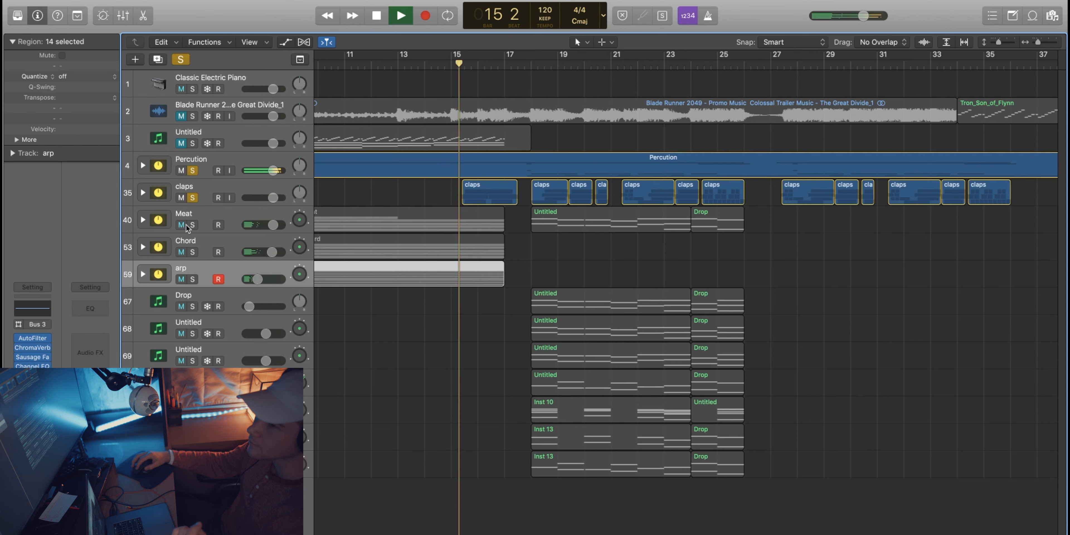
left_click(193, 225)
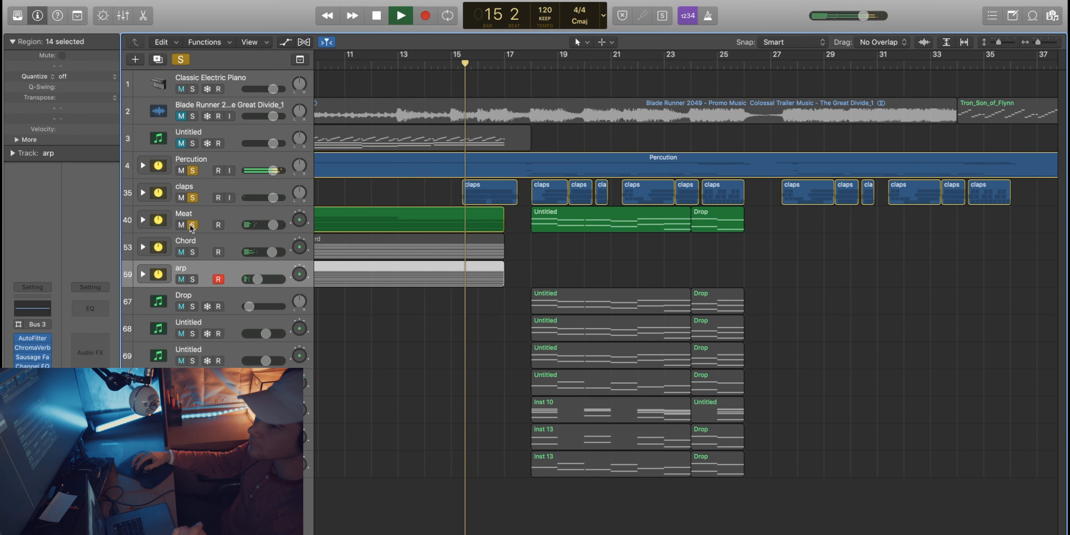
left_click(193, 252)
left_click(193, 279)
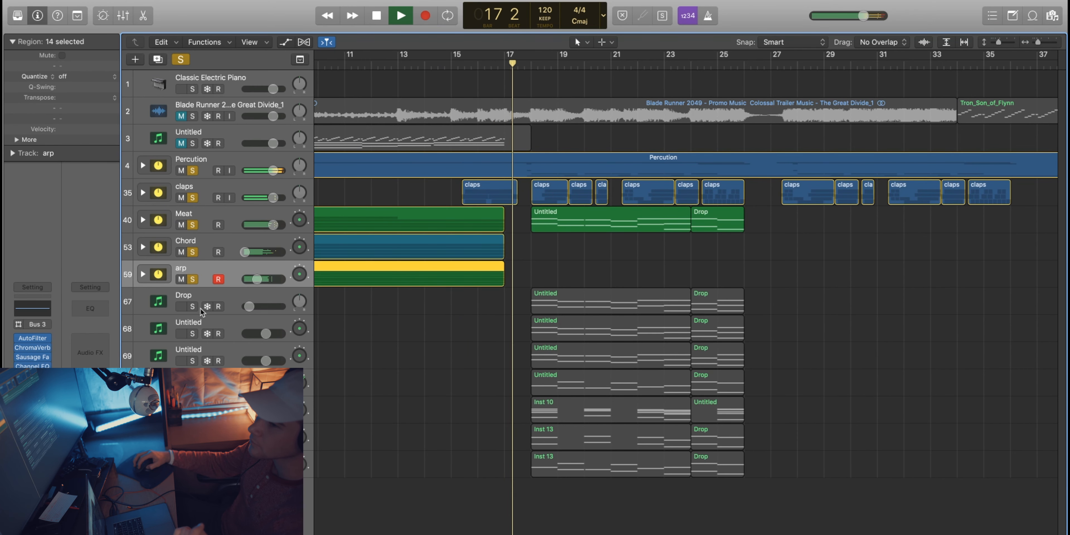
left_click(192, 306)
left_click_drag(193, 333, 192, 464)
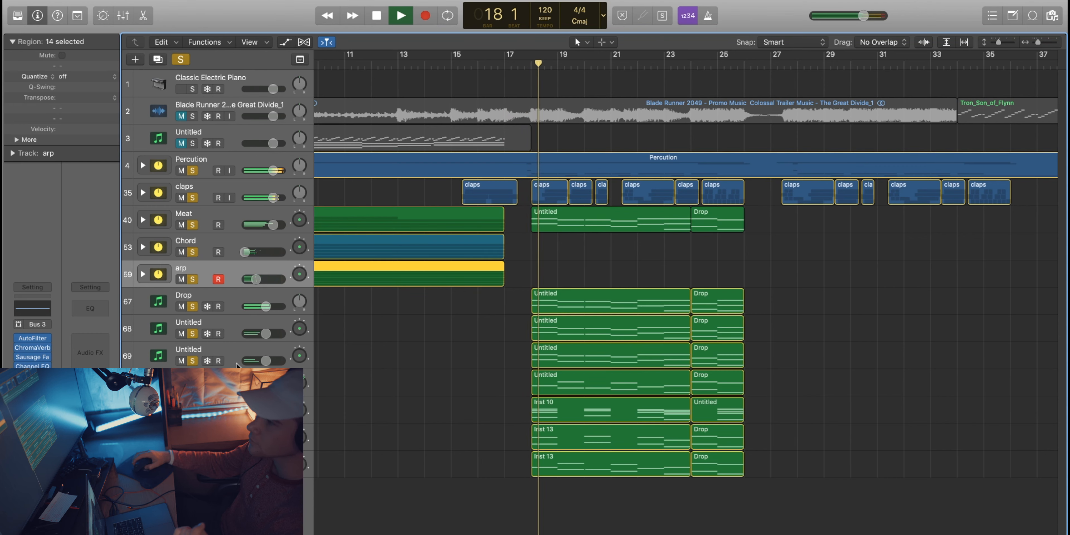
Unsolo the claps and Percution stacks, examine the Drop track's Channel EQ analyzer, and stop playback
left_click(193, 198)
left_click(194, 171)
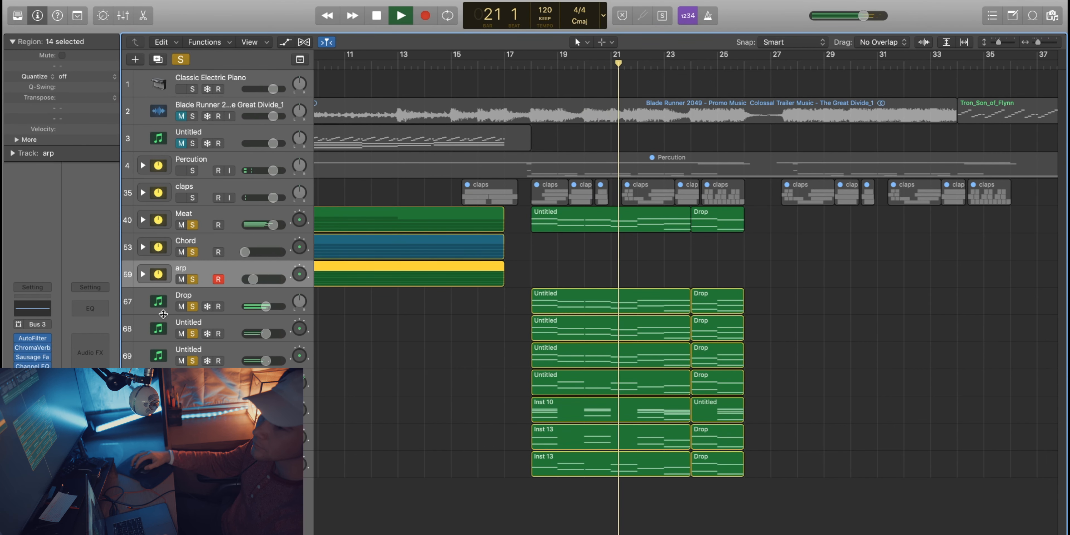
left_click(148, 306)
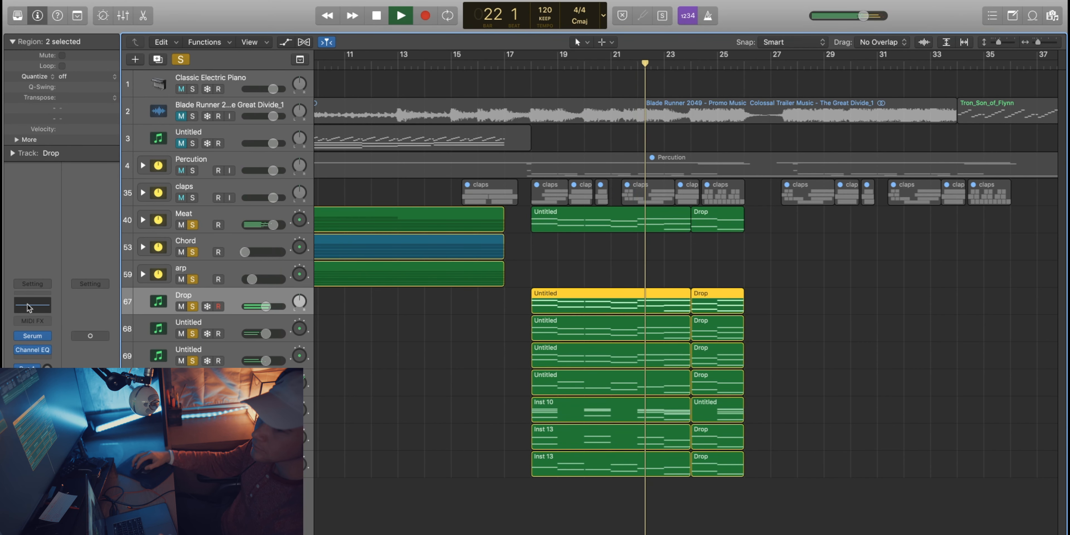
left_click(31, 308)
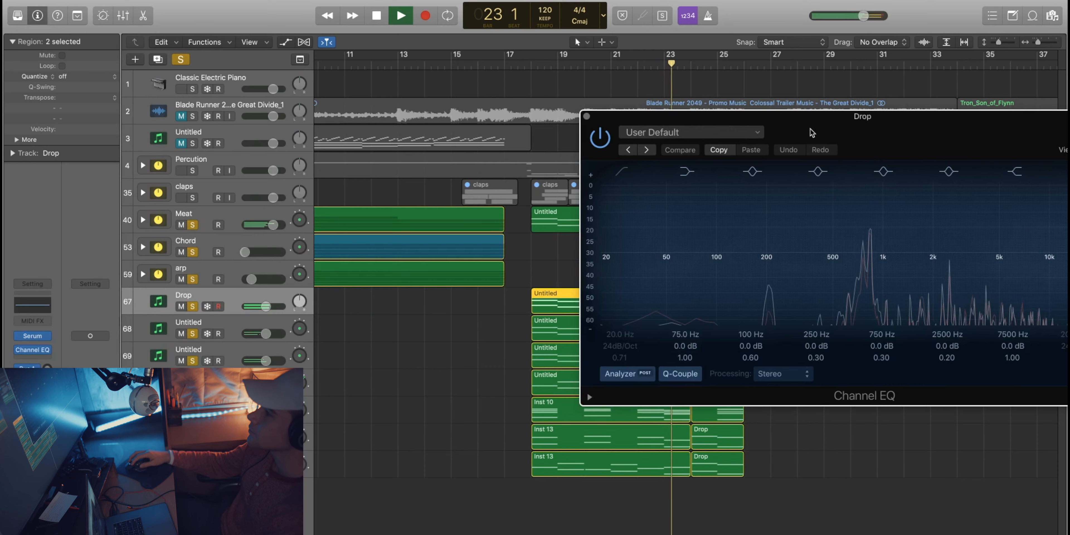
left_click_drag(815, 132, 461, 183)
key("space")
left_click_drag(461, 183, 752, 111)
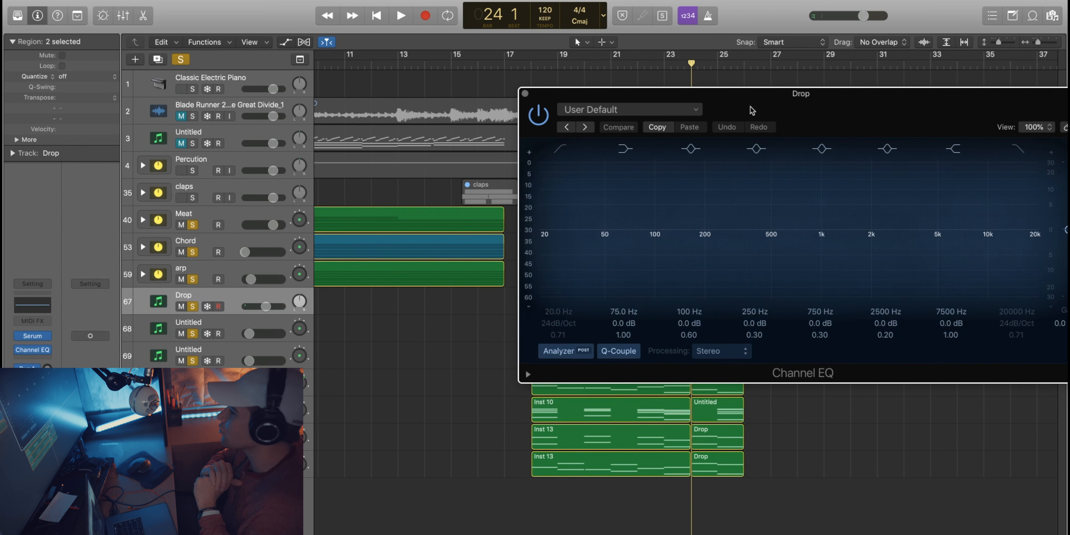
left_click_drag(813, 102, 321, 430)
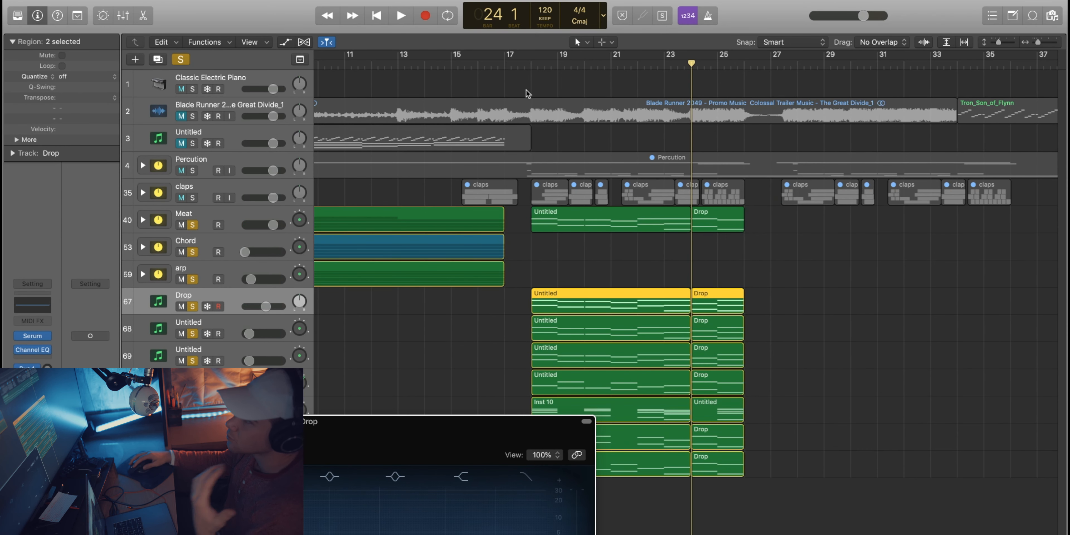
Solo the claps and Percution stacks again, and play from bar 18 with the Drop track's Channel EQ in view
left_click(527, 62)
left_click(193, 198)
left_click(193, 171)
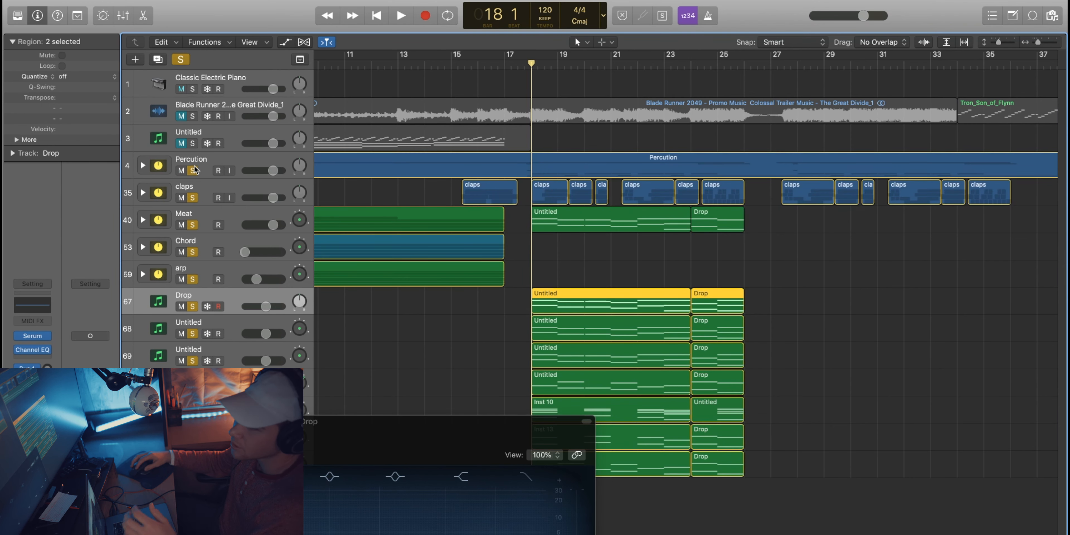
key("space")
left_click_drag(401, 429, 490, 266)
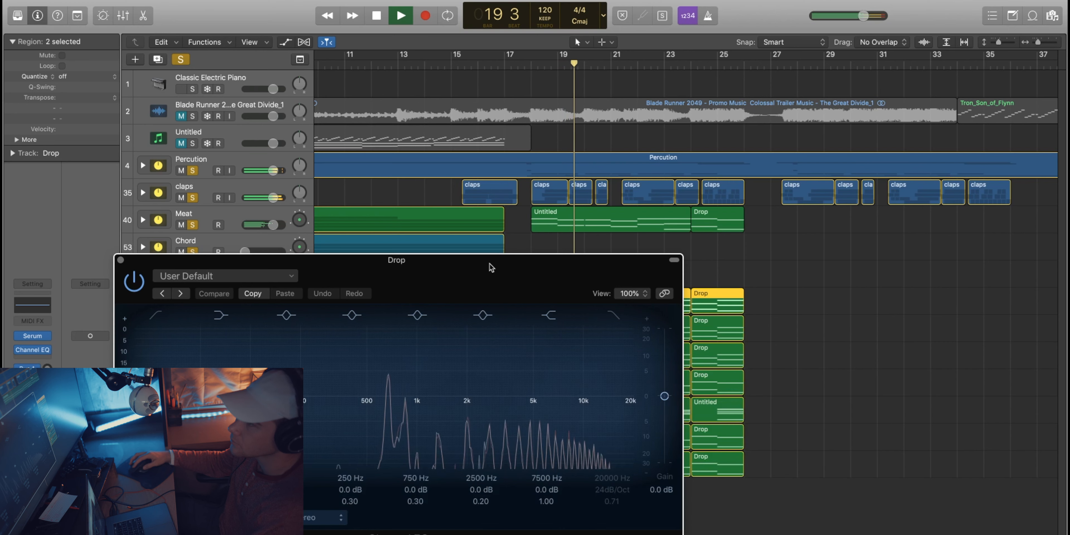
key("space")
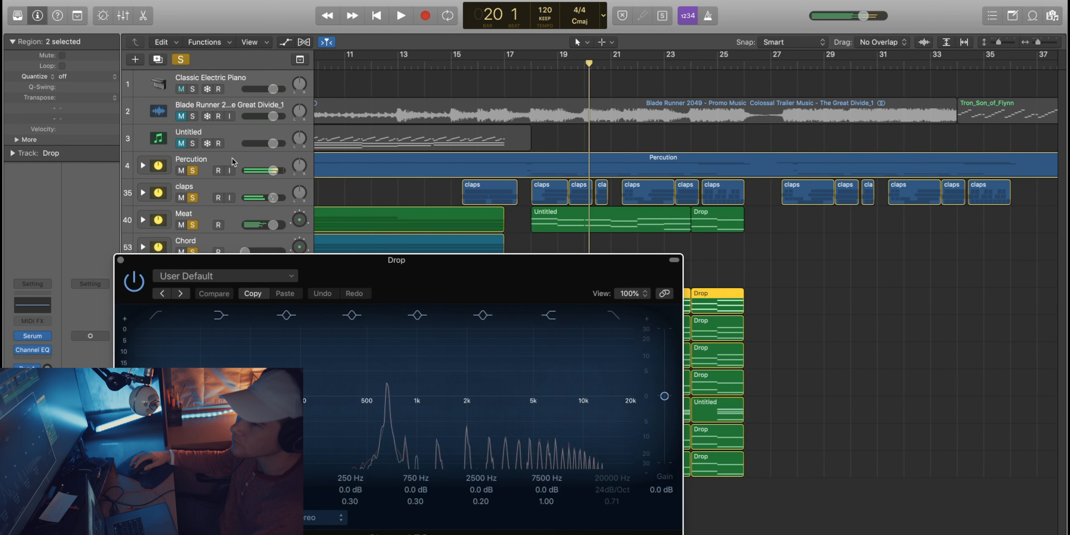
Close the Drop track's Channel EQ window and select the Blade Runner reference track
left_click(234, 164)
left_click(233, 135)
left_click(121, 260)
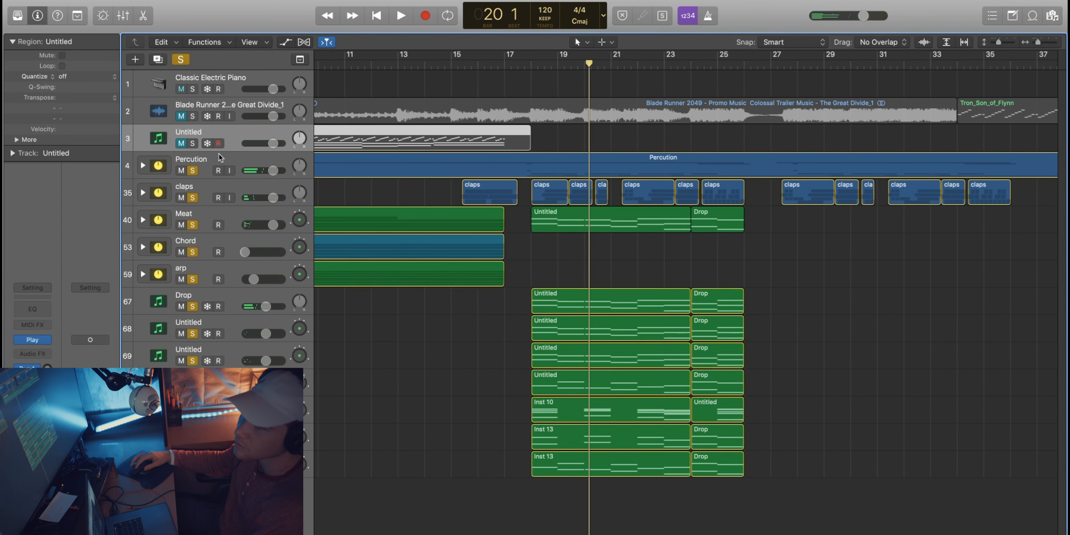
left_click(220, 155)
left_click(235, 89)
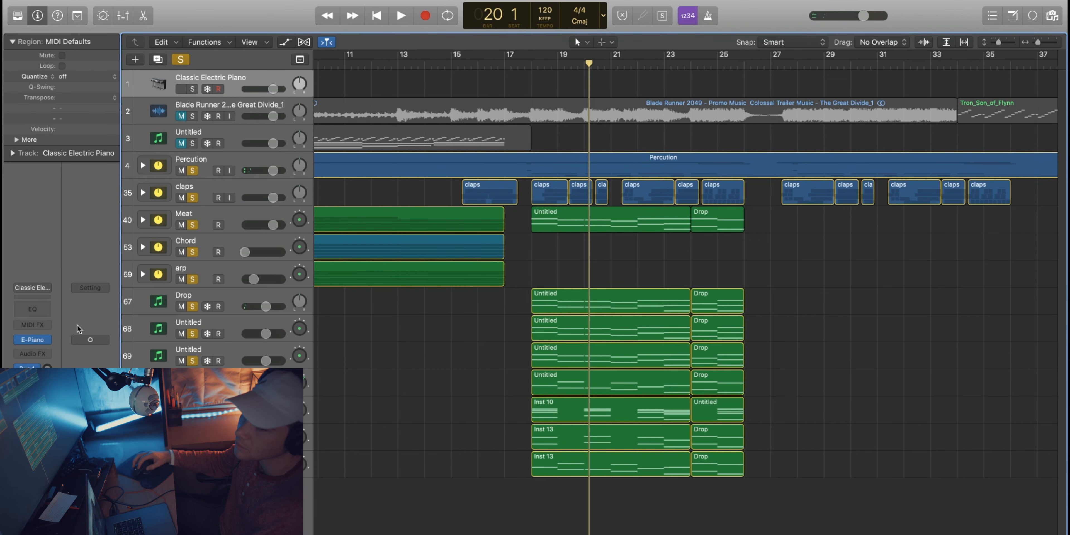
left_click(216, 111)
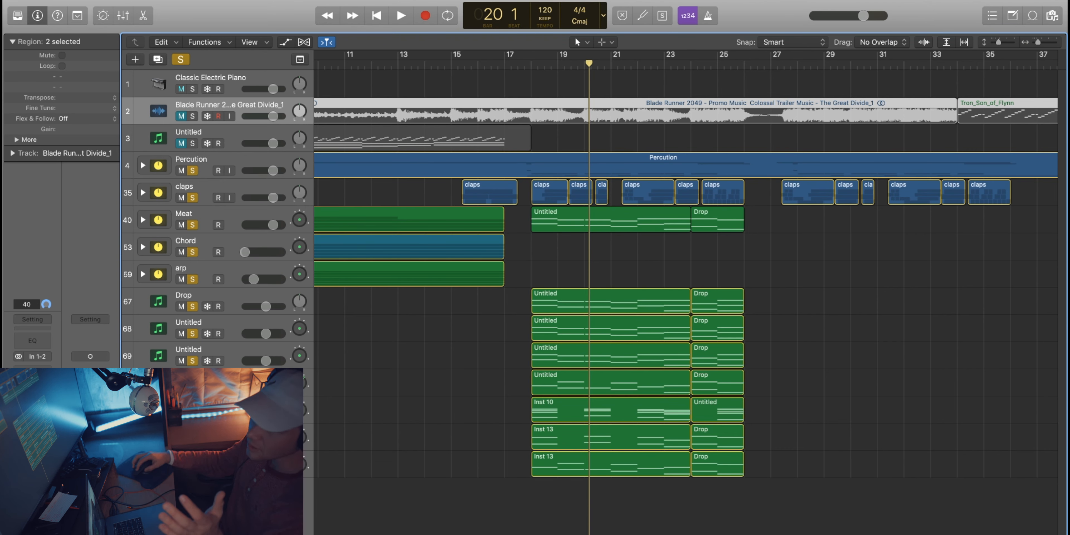
Insert a Channel EQ on the Master output, play briefly from bar 18, and enlarge its window to 93%
left_click(169, 332)
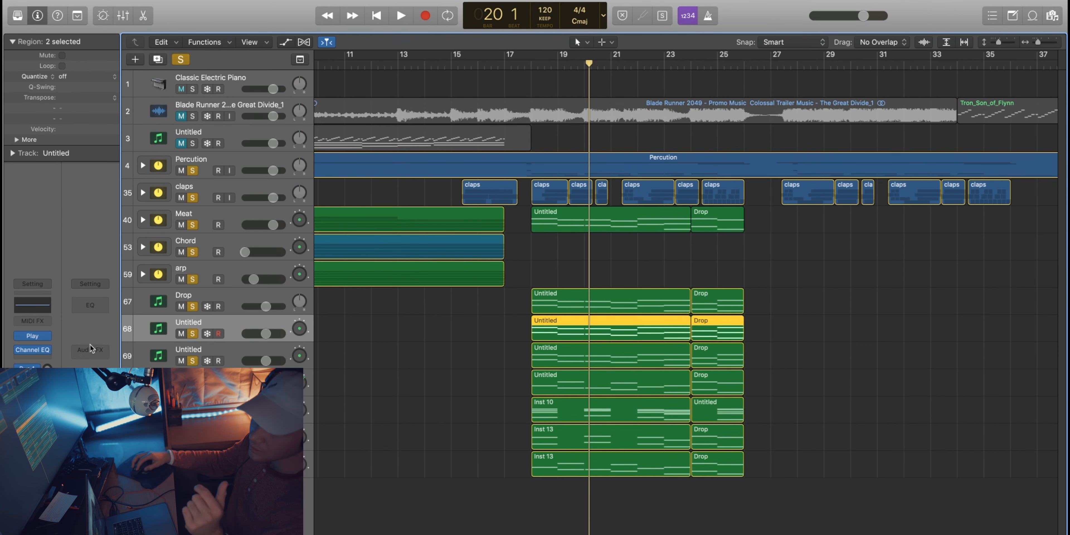
left_click(92, 308)
left_click(529, 67)
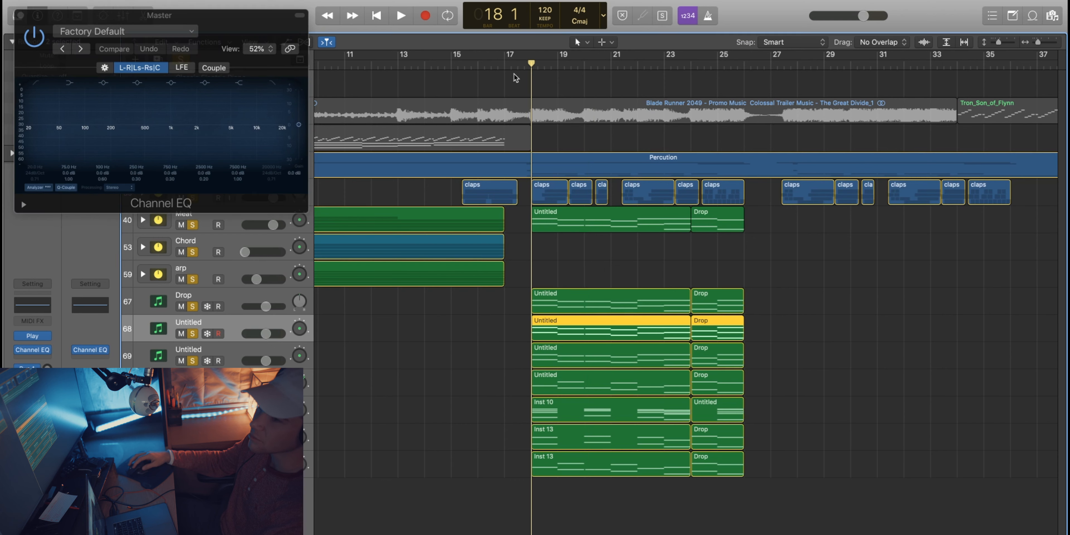
key("space")
left_click_drag(246, 32, 568, 124)
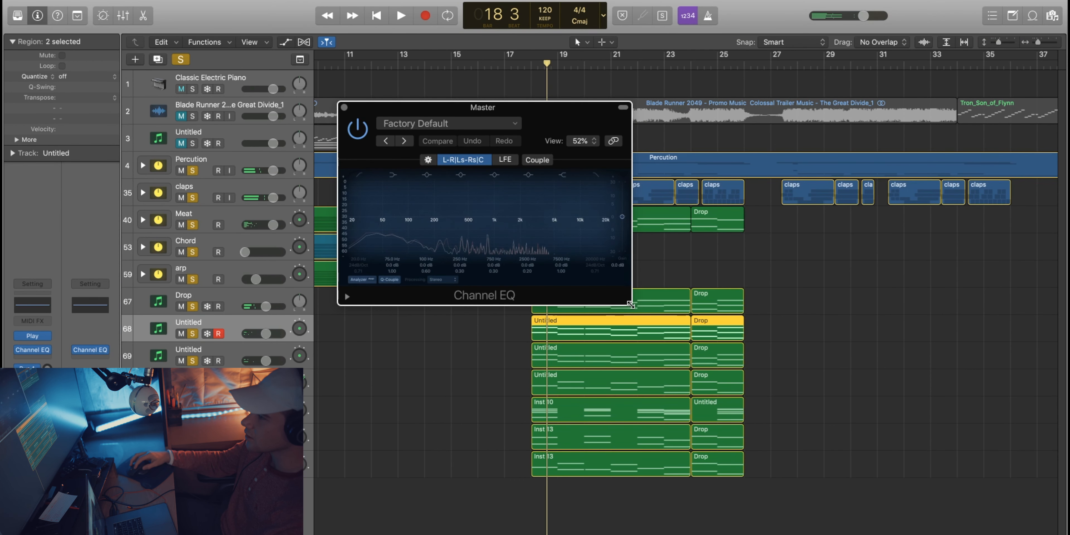
left_click_drag(633, 306, 868, 404)
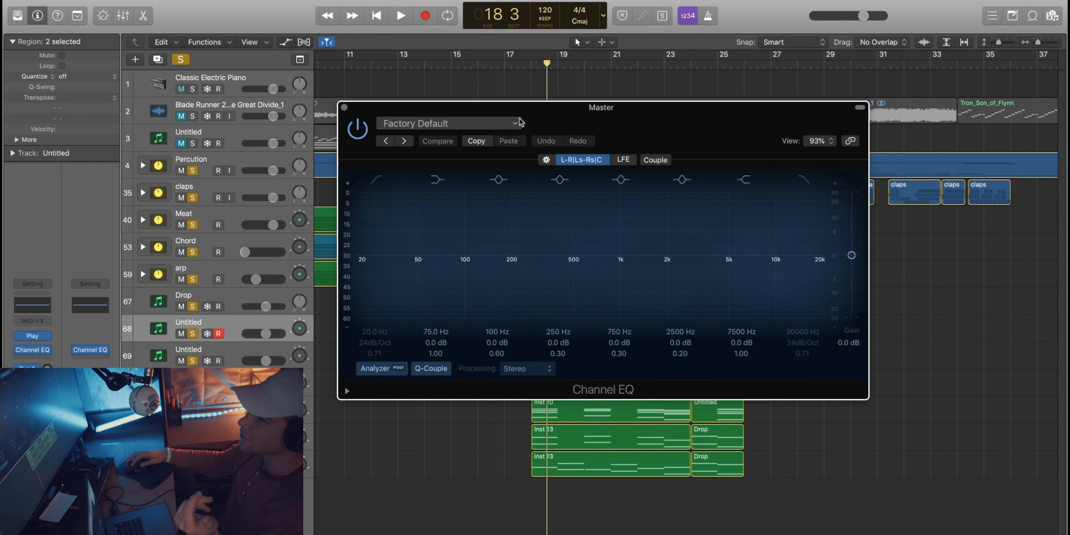
Play the soloed tracks from bar 17 while examining the Master Channel EQ analyzer, and stop playback
left_click(458, 124)
left_click(561, 120)
left_click_drag(561, 120, 958, 282)
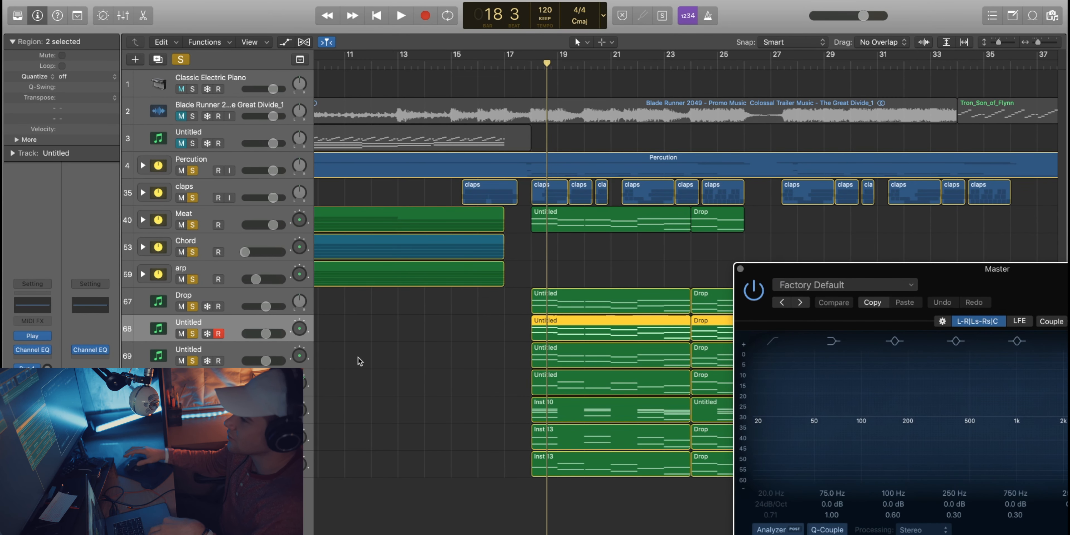
scroll(360, 362, "right", 3)
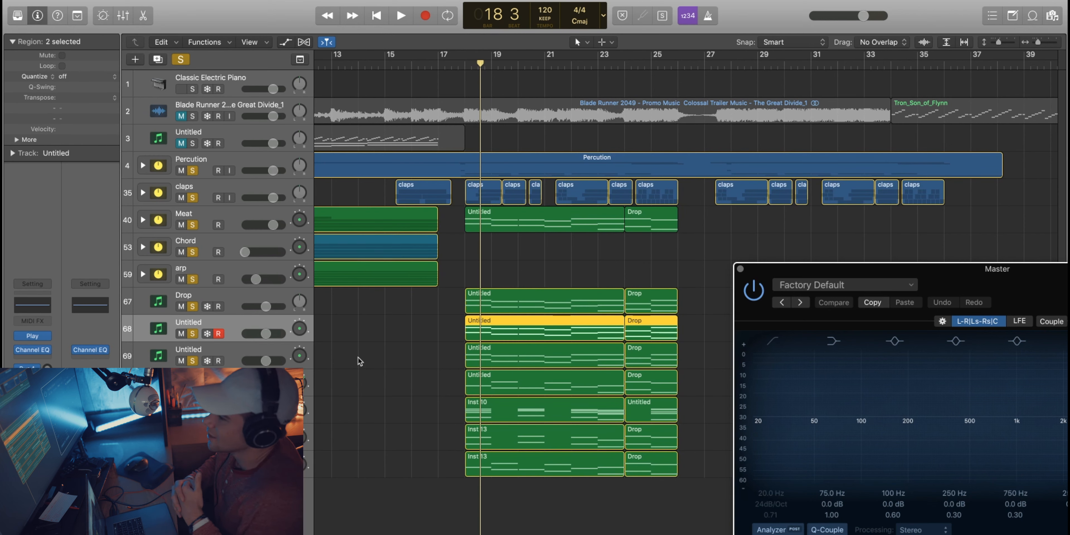
left_click(456, 56)
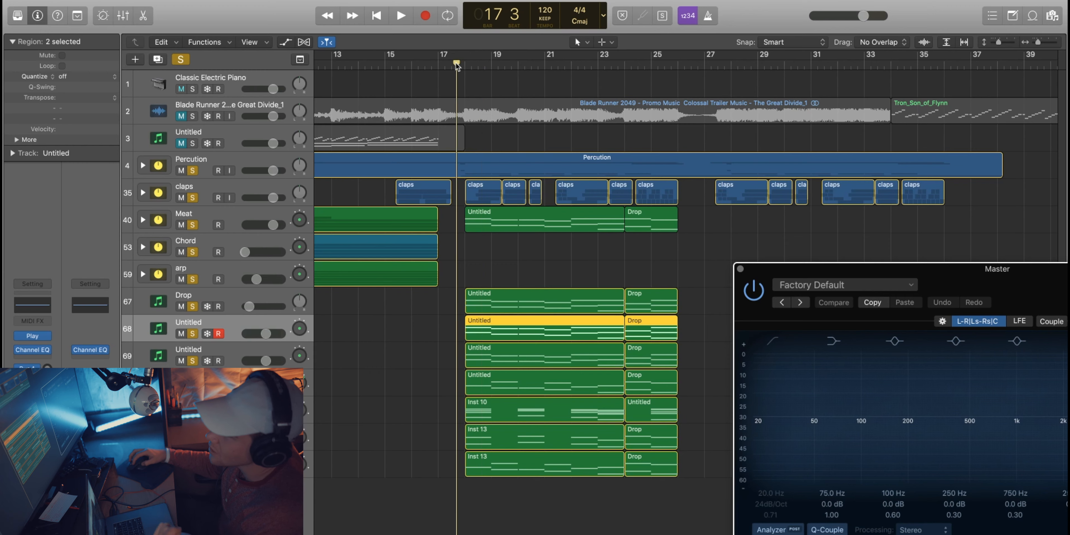
key("space")
left_click_drag(833, 273, 539, 319)
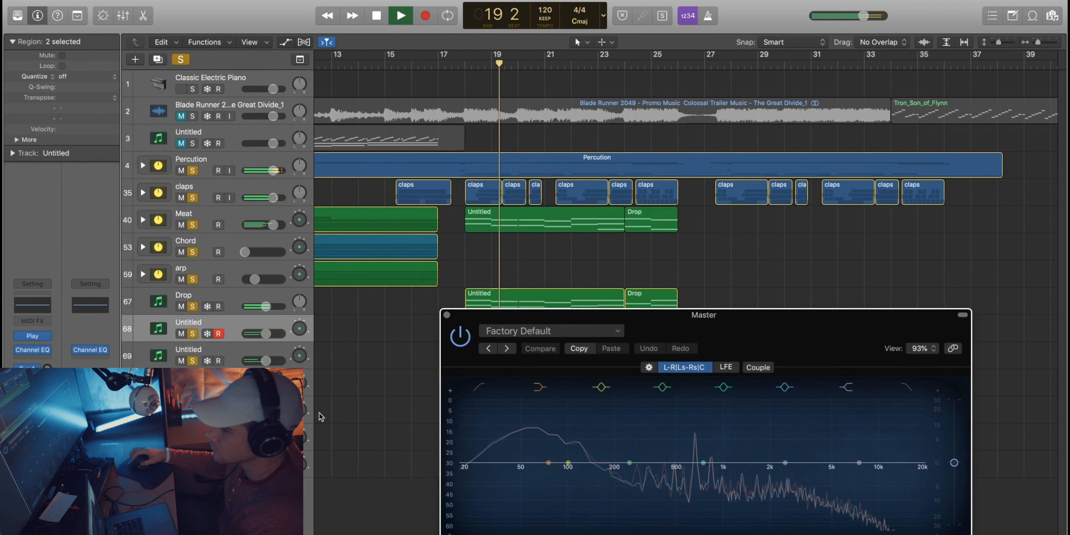
key("space")
Clear the solo from every track, and solo only the Drop track and the drop layers below it
left_click_drag(191, 280, 193, 361)
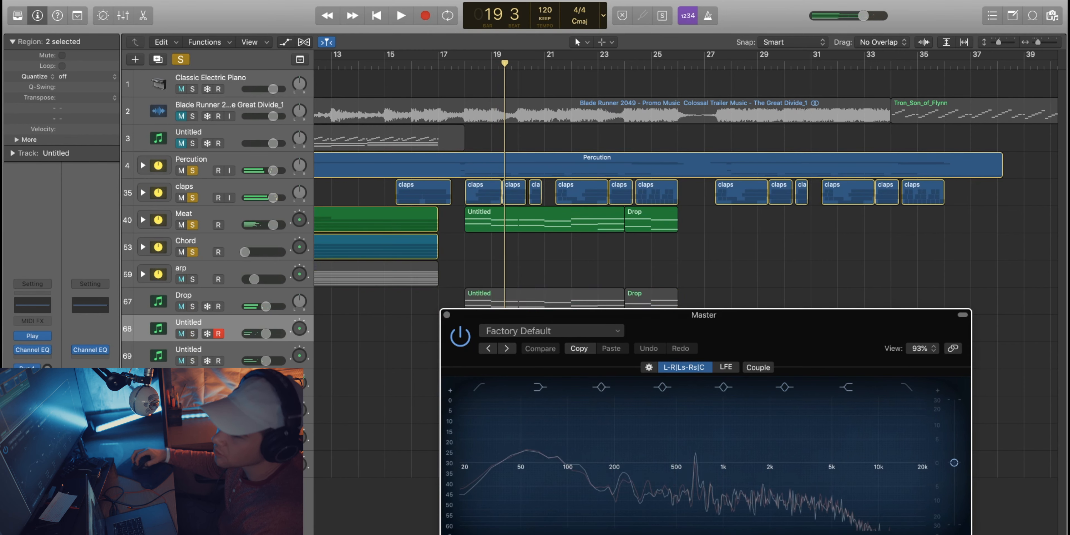
left_click(192, 249)
left_click_drag(192, 224, 192, 169)
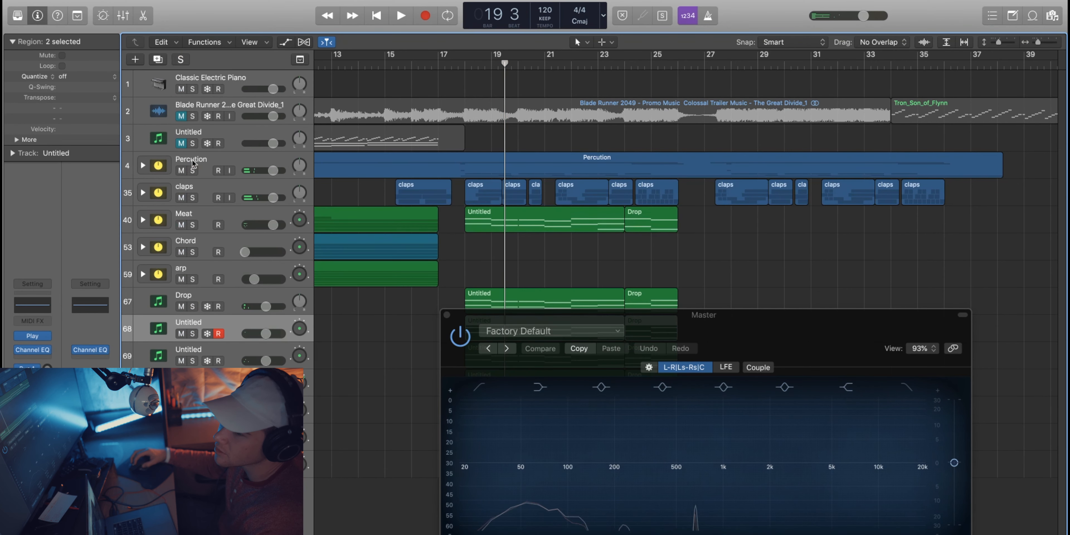
key("ctrl+s")
left_click_drag(194, 323, 193, 306)
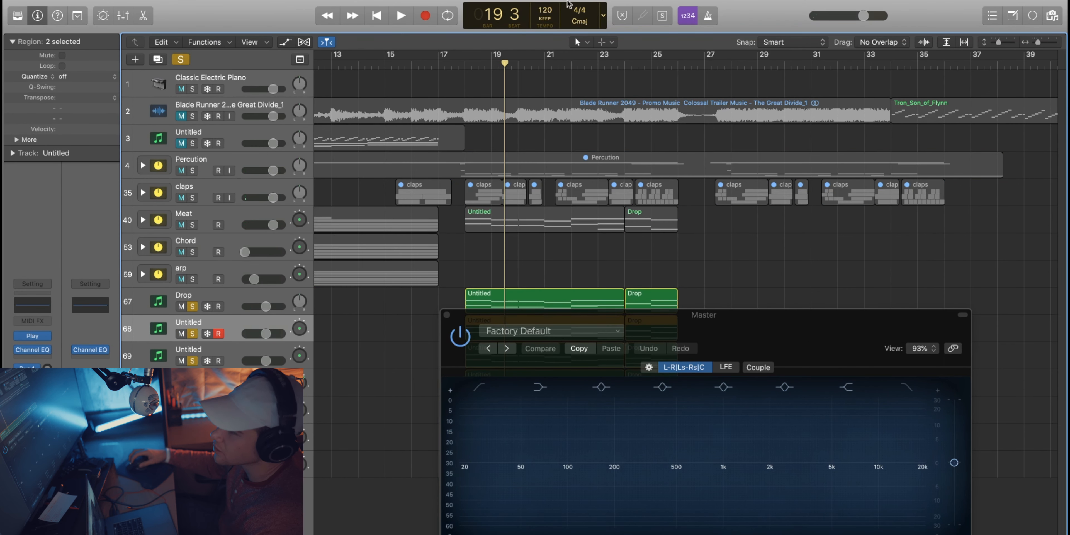
Play the drop layers from bar 18 with the Master Channel EQ in view, and stop playback
left_click(464, 64)
left_click_drag(771, 310, 765, 270)
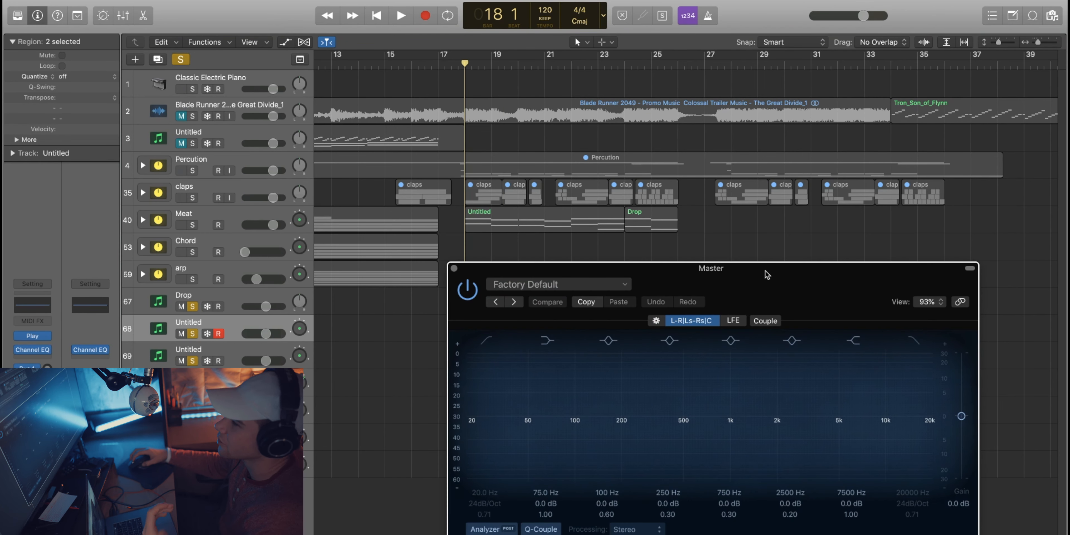
key("space")
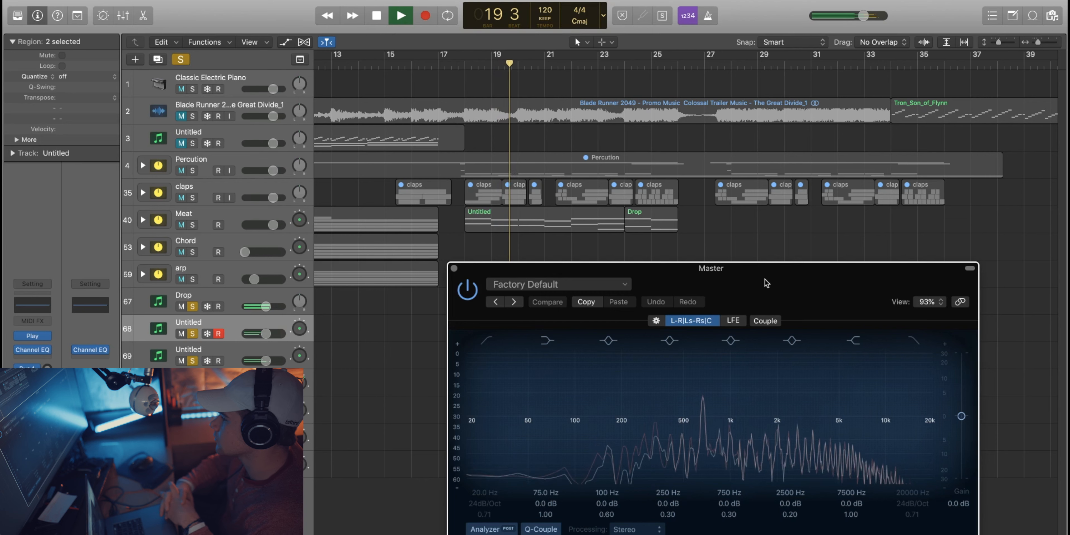
key("space")
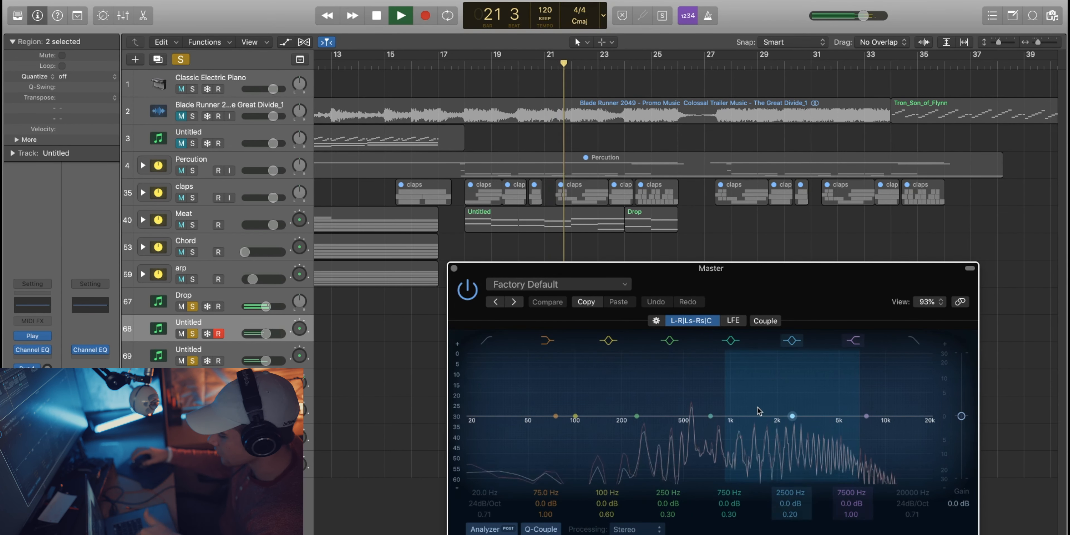
key("space")
Add the arp, Chord and Meat stacks to the soloed drop layers
left_click(194, 279)
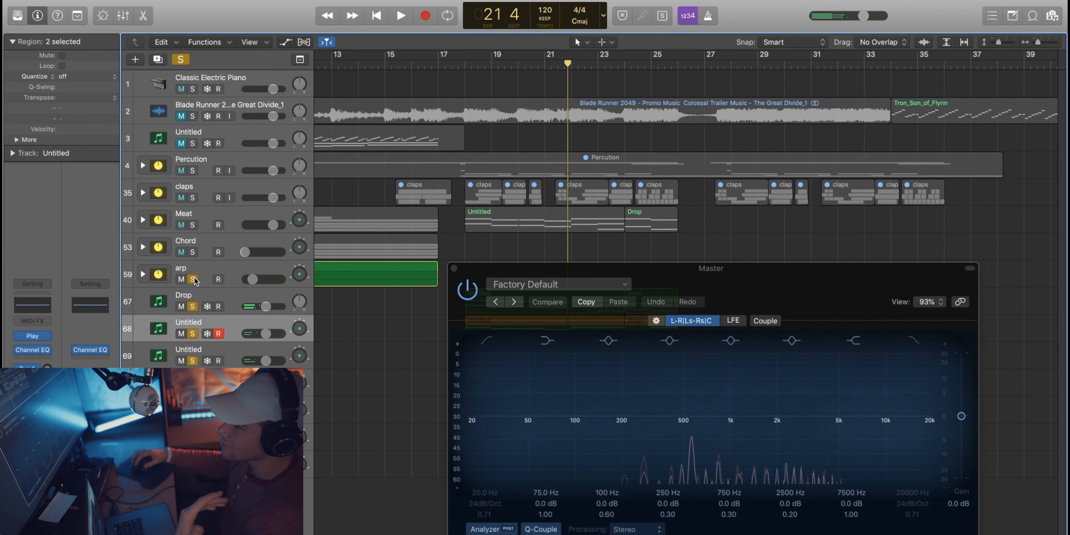
left_click(193, 254)
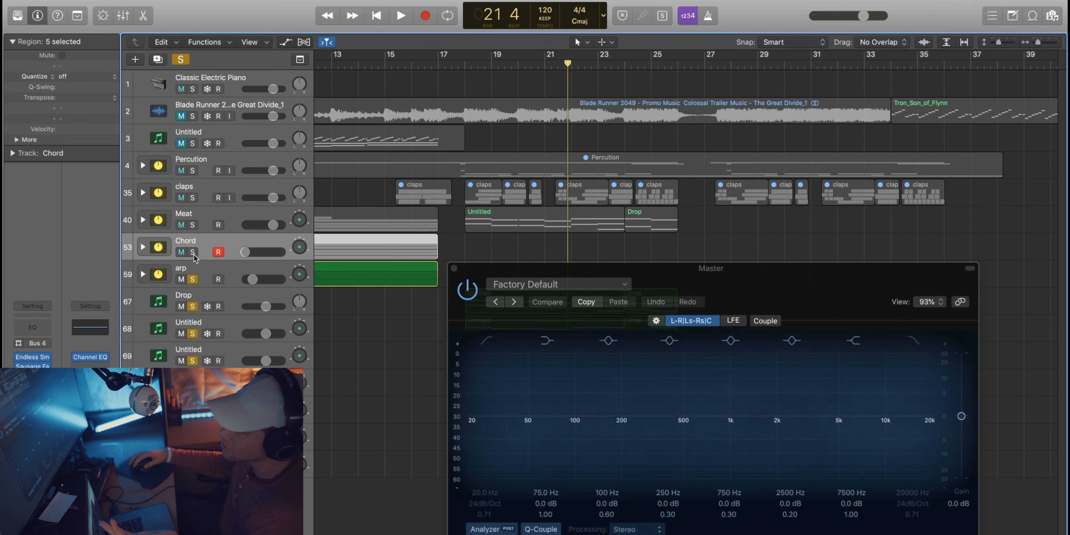
left_click(193, 225)
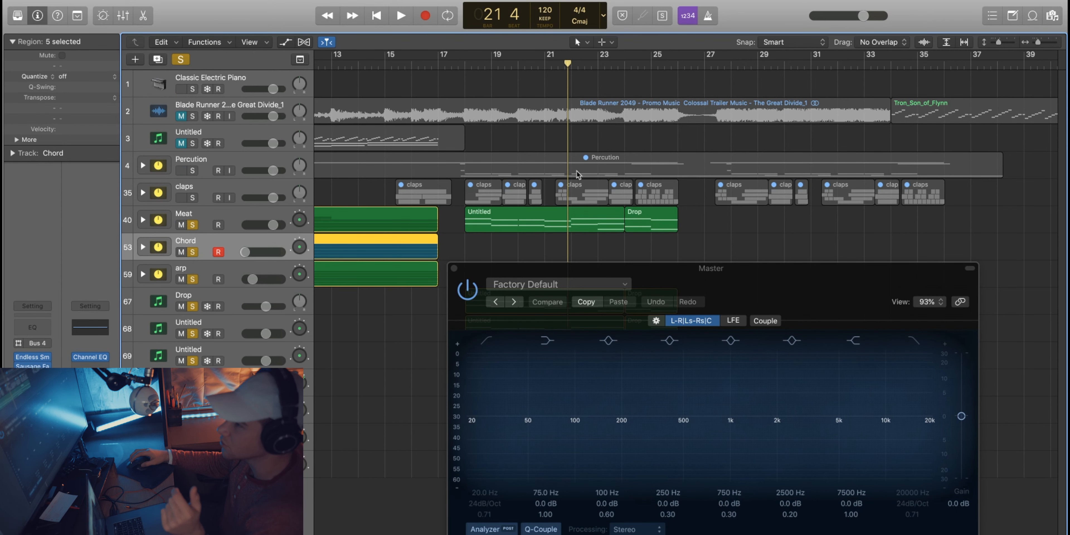
Add the claps stack to the soloed layers and play them twice from bar 18 against the Master EQ analyzer, stopping each time
left_click(192, 197)
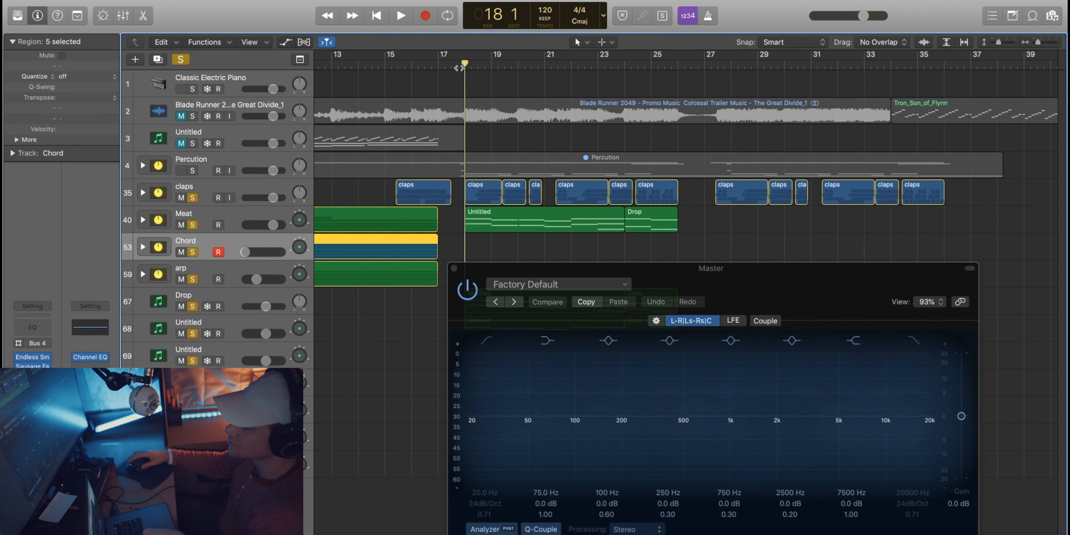
key("space")
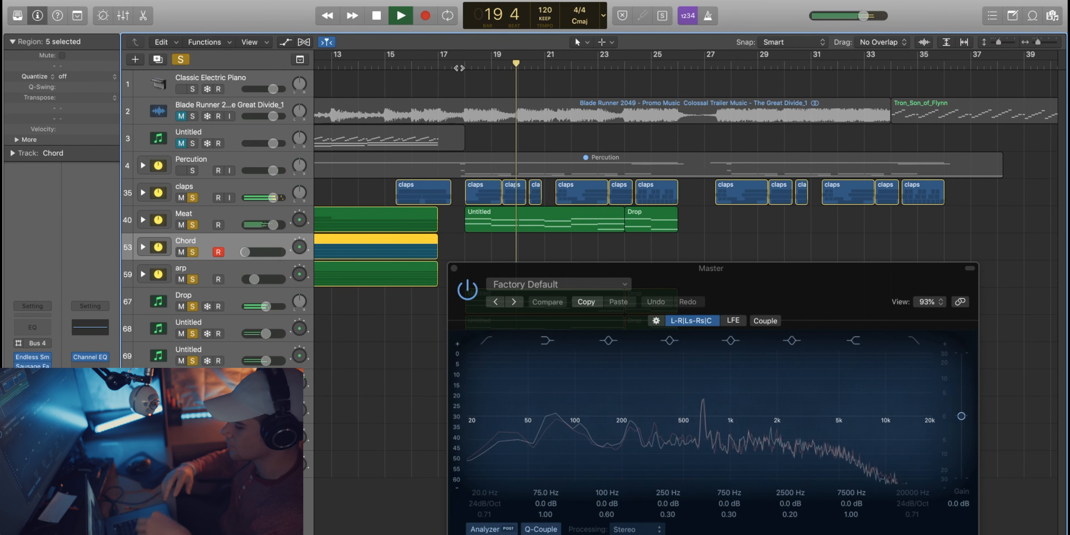
key("space")
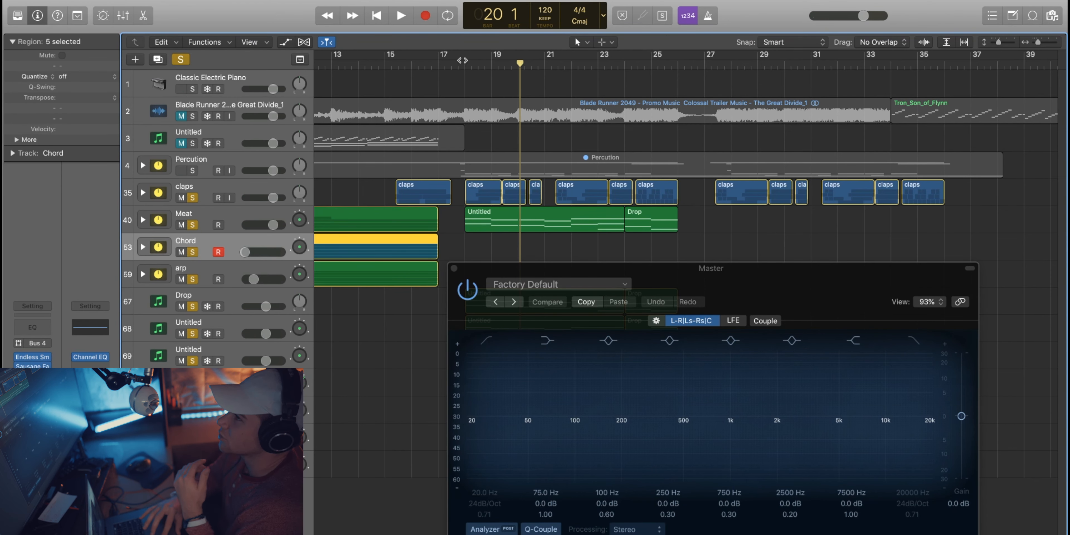
left_click(463, 60)
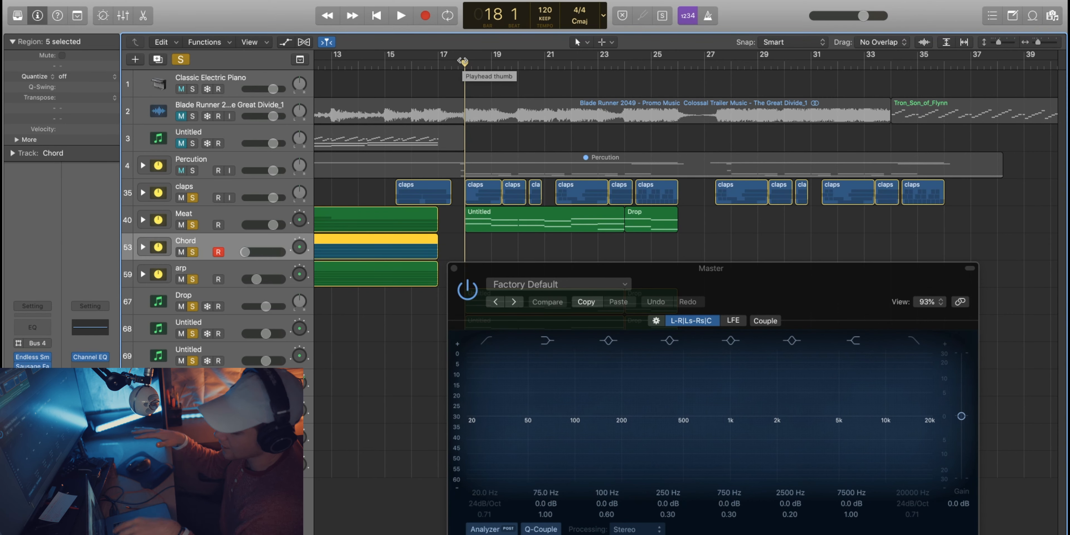
key("space")
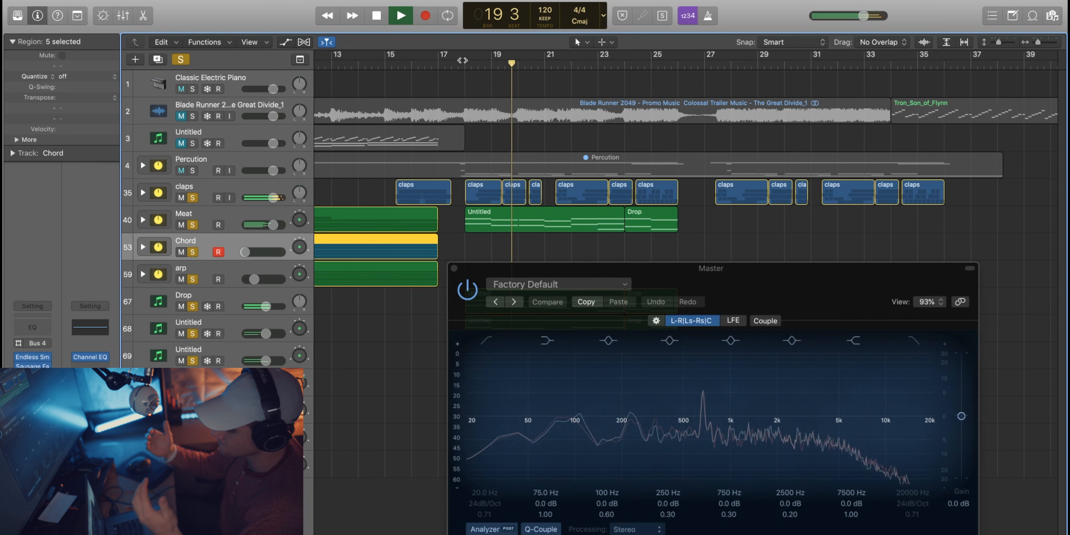
key("space")
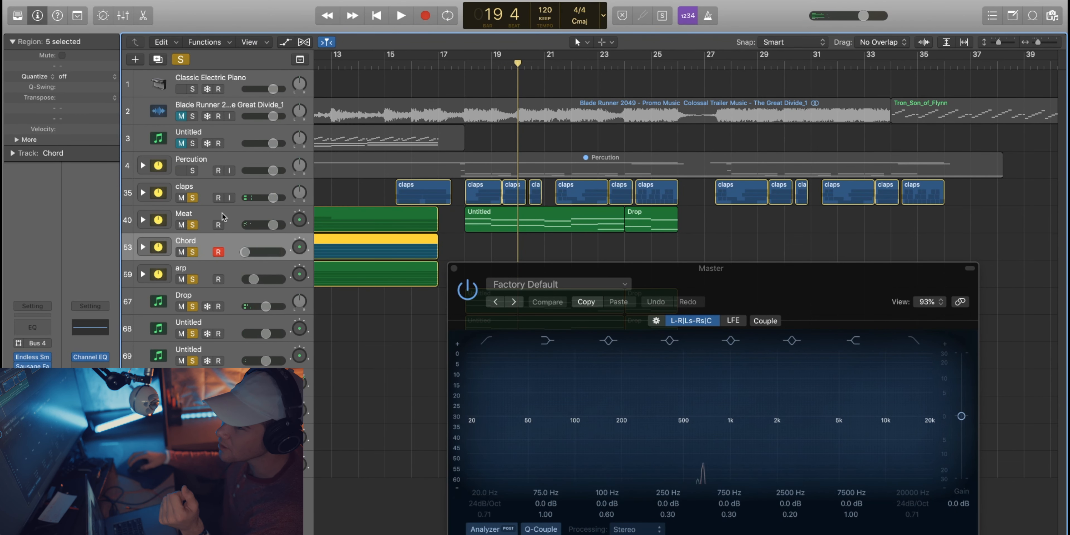
Add the Percution stack to the soloed layers, play them from just after bar 17, and stop playback
left_click(193, 171)
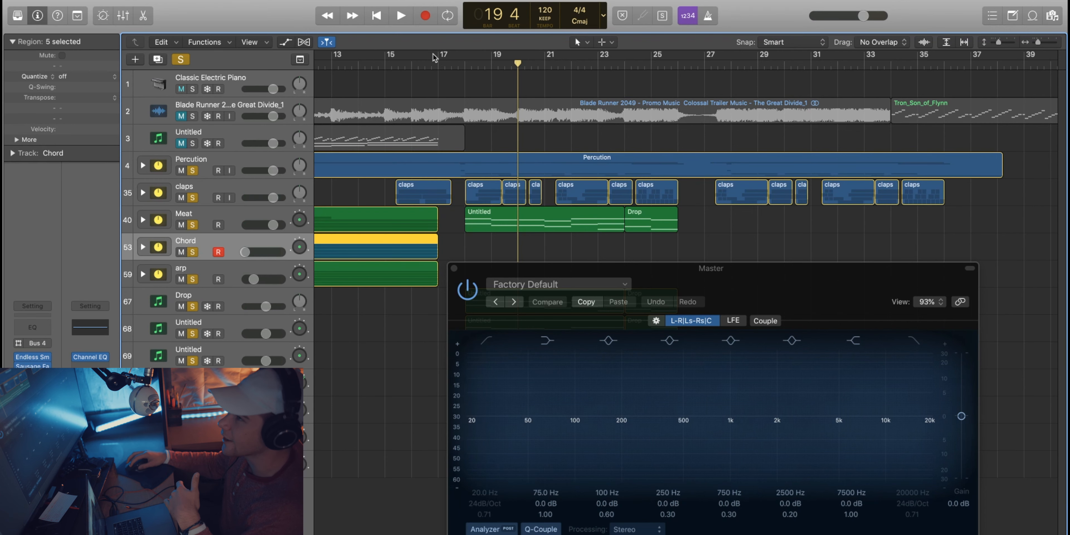
left_click(453, 62)
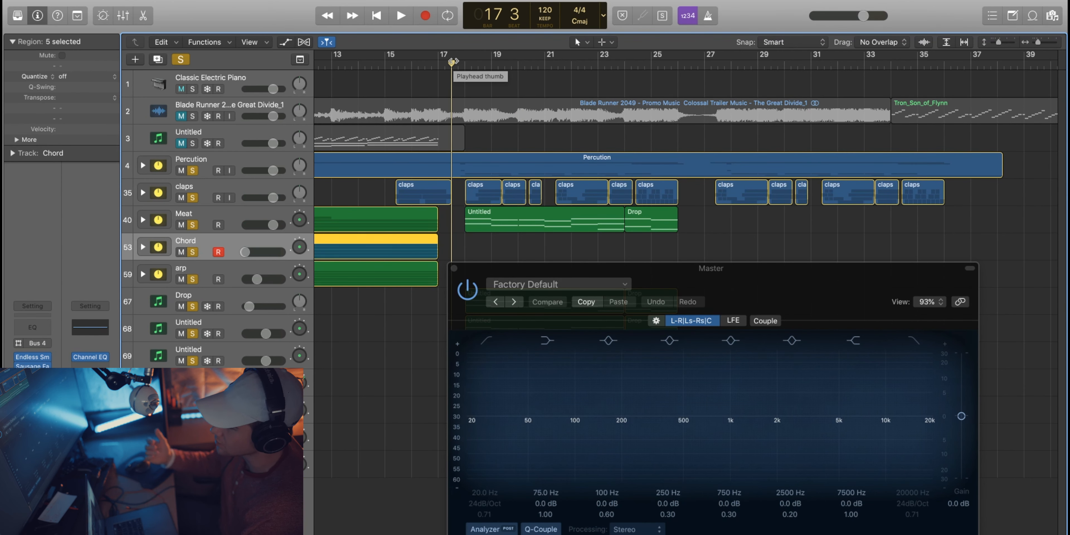
key("space")
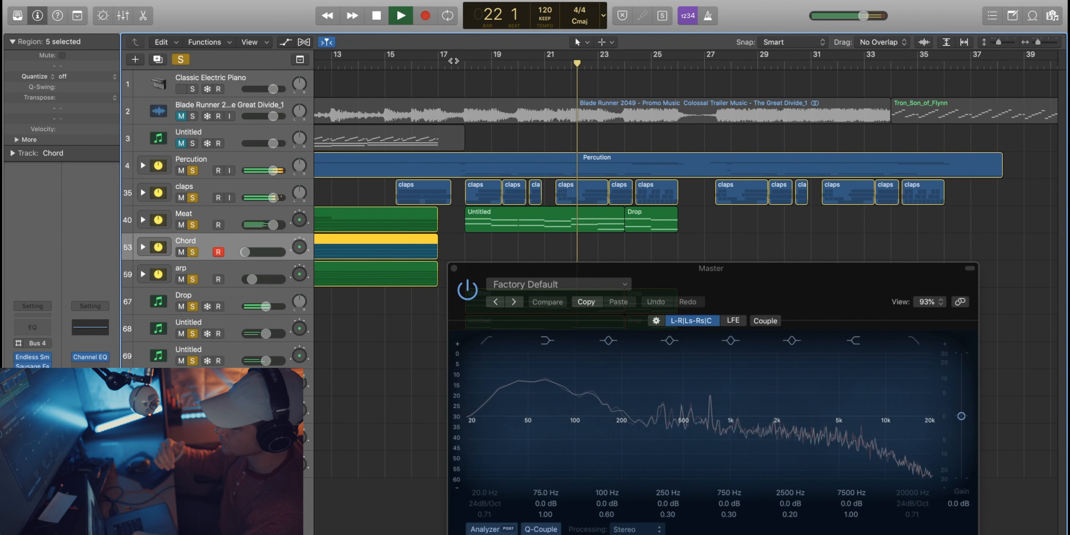
key("space")
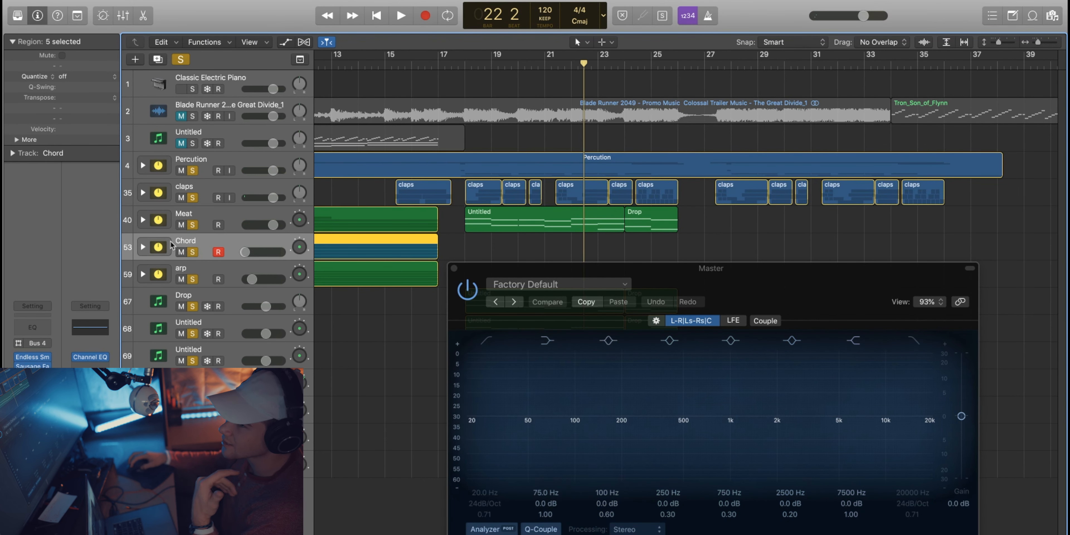
Clear the solo from every track, and solo the claps, Meat, Chord, arp and drop layers without Percution
left_click_drag(193, 198, 193, 385)
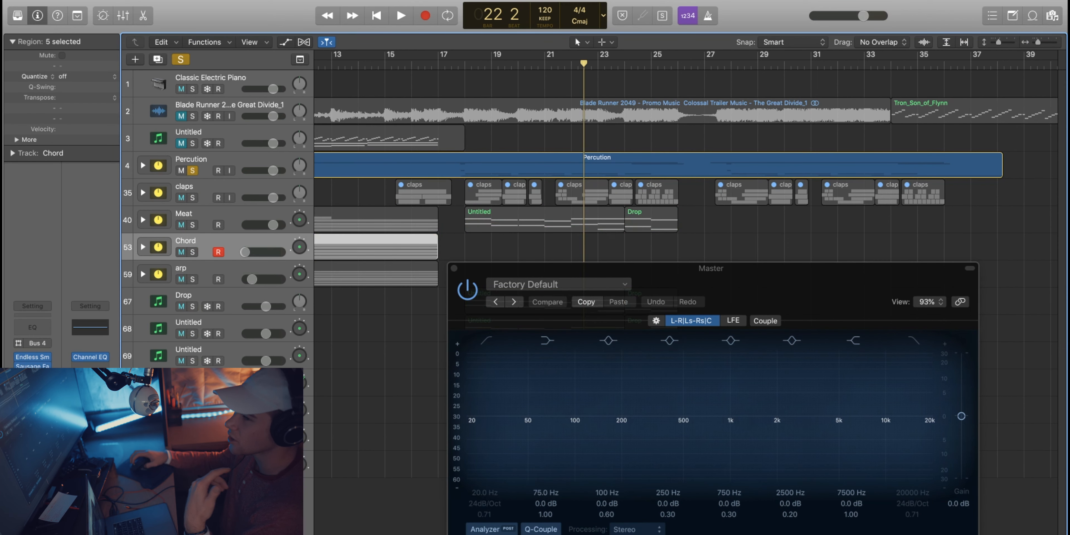
left_click(199, 169)
left_click(194, 171)
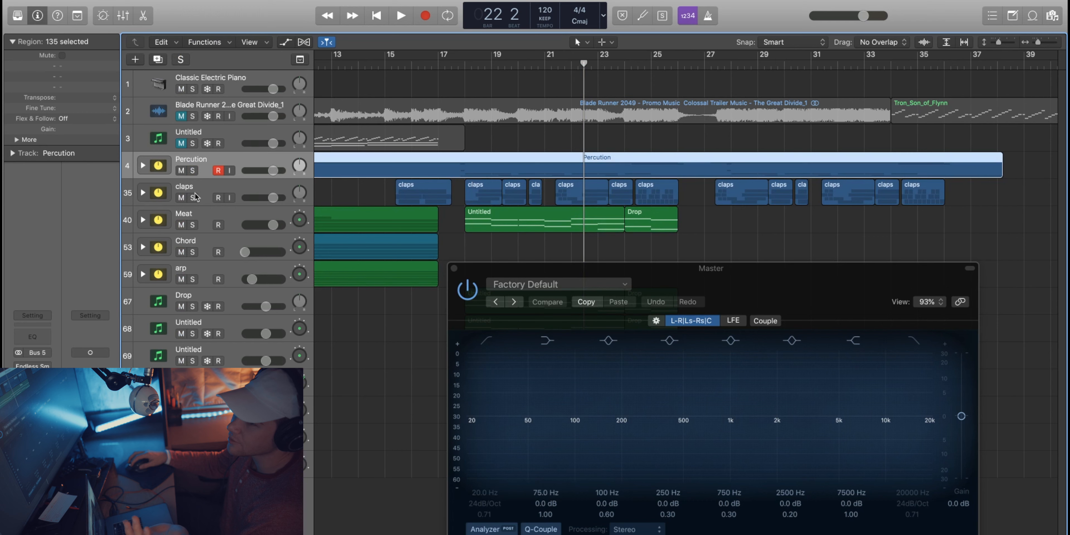
left_click_drag(193, 198, 189, 293)
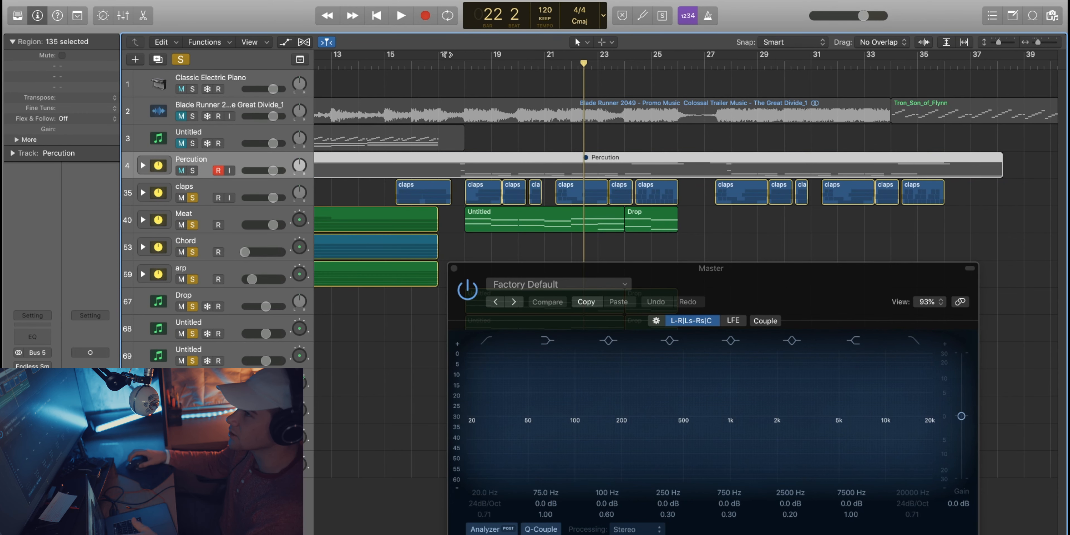
Play the soloed layers from bar 18, stop, and set the Master EQ's 100 Hz band to 108 Hz at -0.5 dB
left_click(464, 59)
key("space")
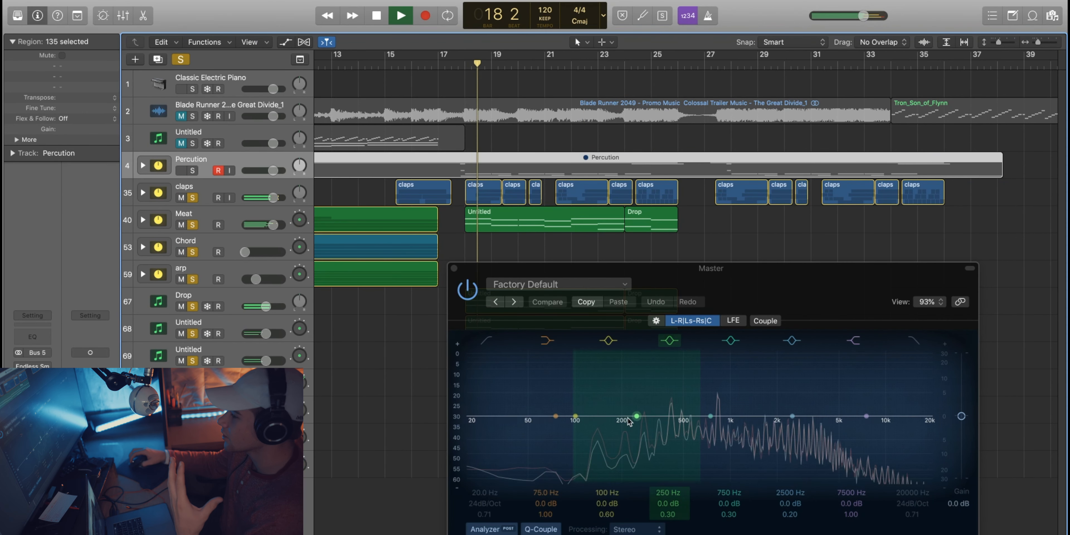
mouse_move(575, 416)
left_mouse_down()
mouse_move(584, 370)
mouse_move(585, 407)
left_mouse_up()
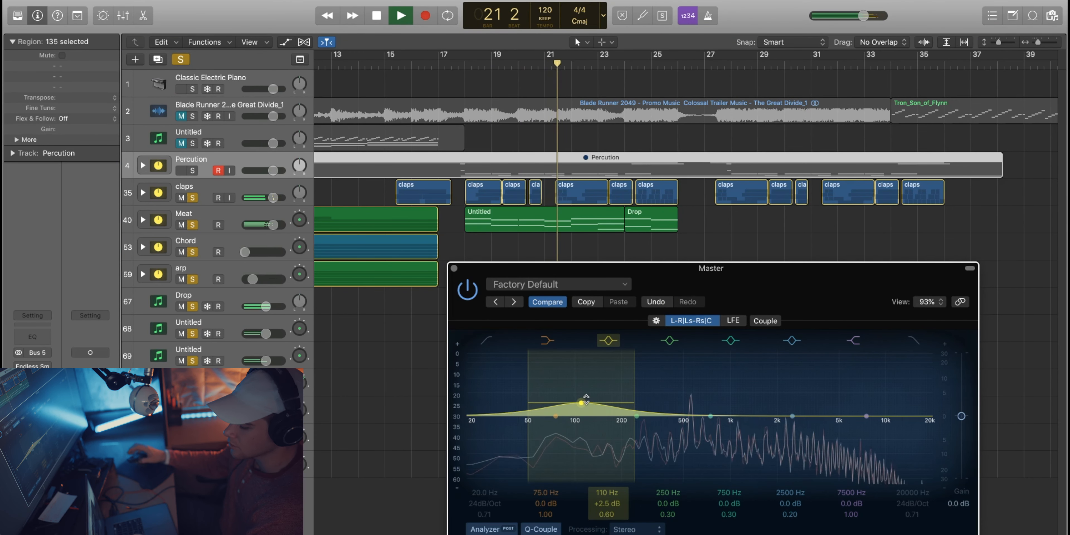
key("space")
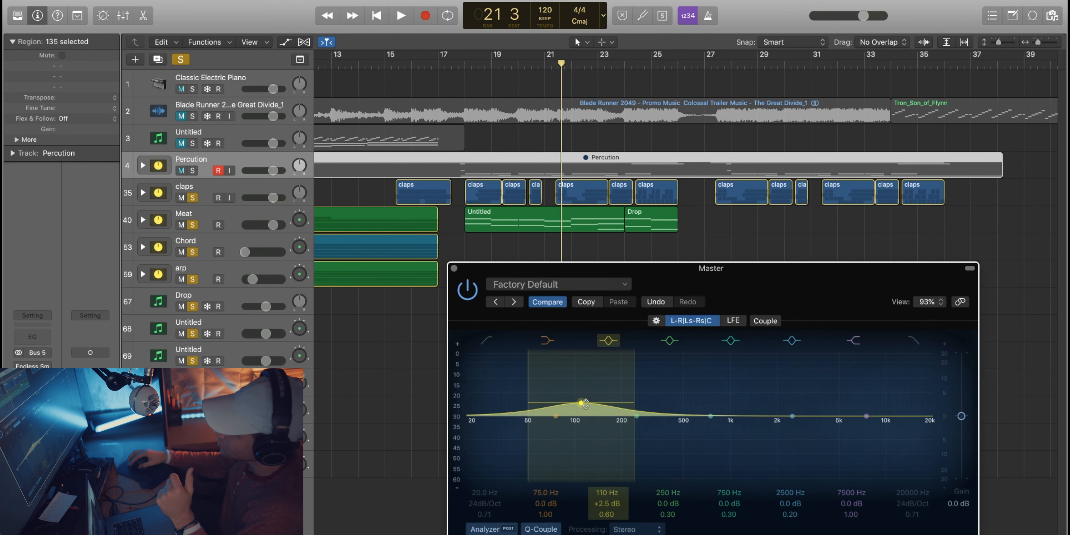
left_click_drag(583, 405, 582, 418)
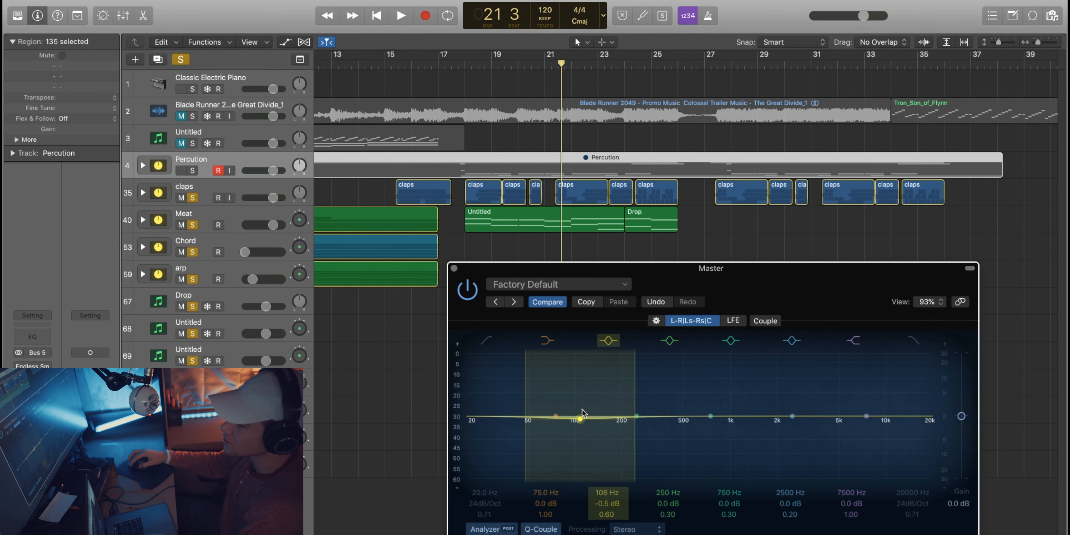
Close the Master EQ, play from bar 18, select Untitled track 69, reopen the Master's Channel EQ, and stop playback
left_click(469, 74)
left_click(454, 269)
key("space")
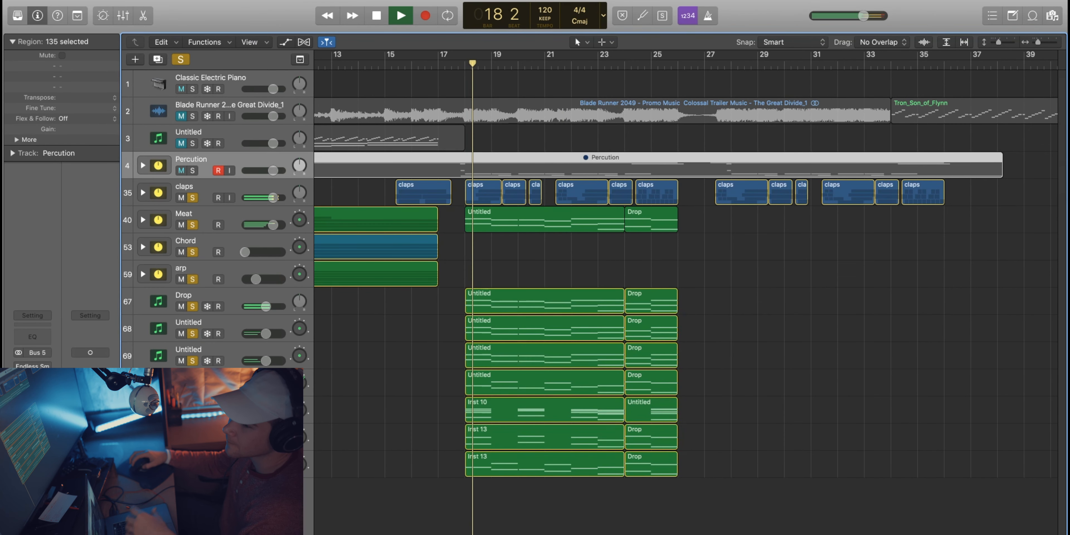
left_click(220, 360)
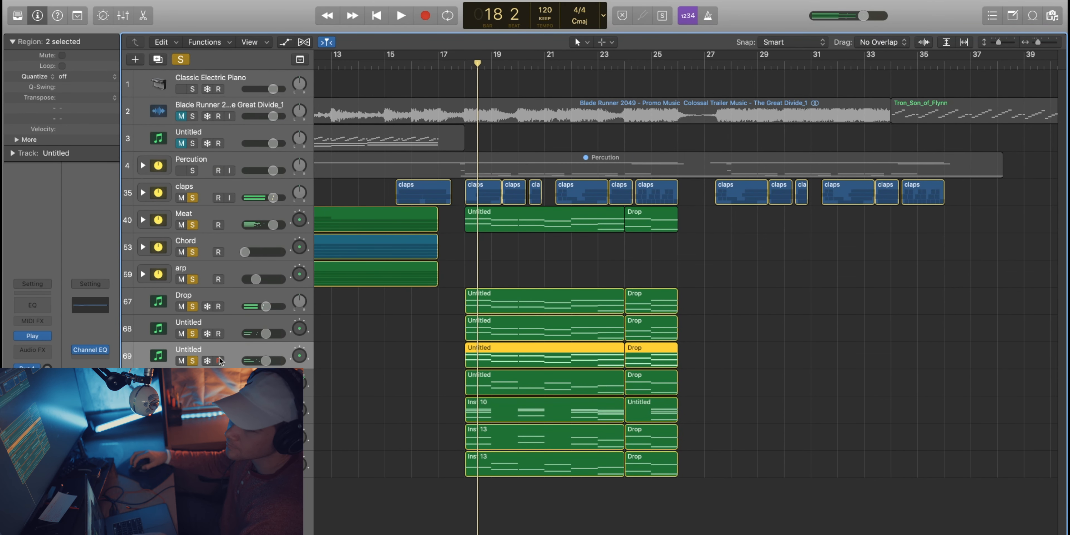
left_click(91, 351)
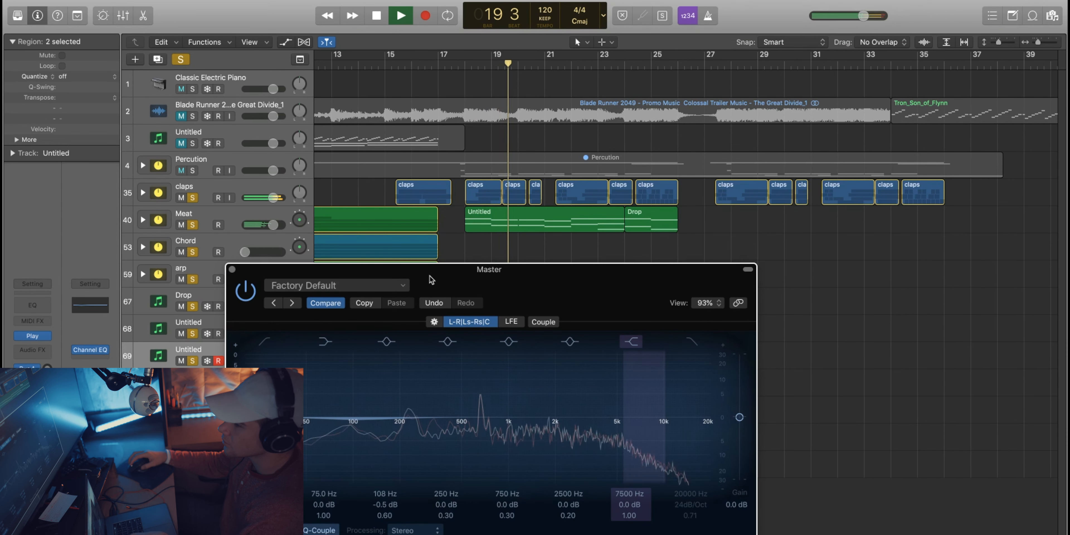
key("space")
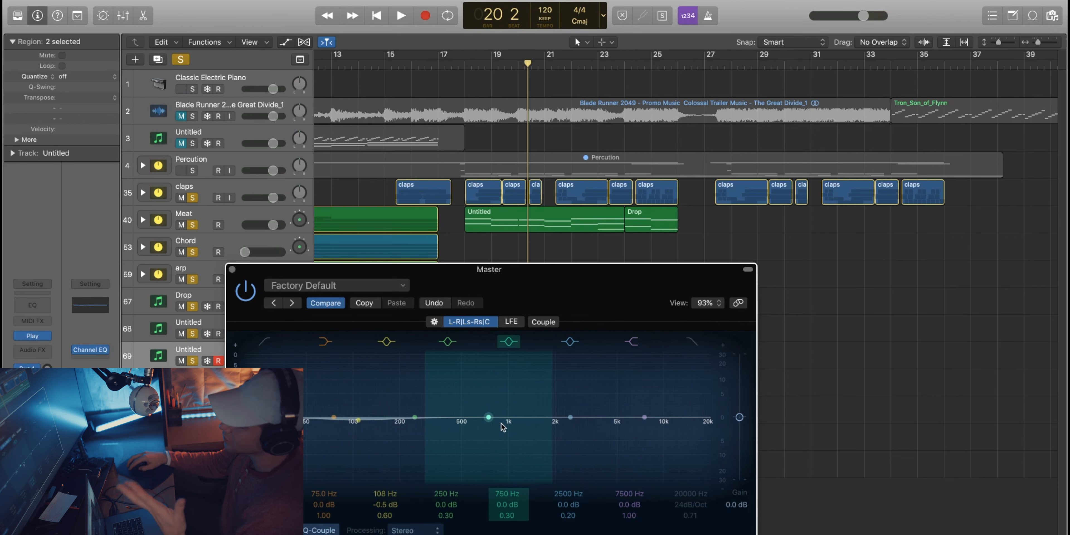
Try the Master EQ's 750 Hz band at 1480 Hz with +0.5 dB, and play the soloed layers from bar 18
left_click_drag(508, 433, 540, 420)
left_click_drag(562, 311, 680, 298)
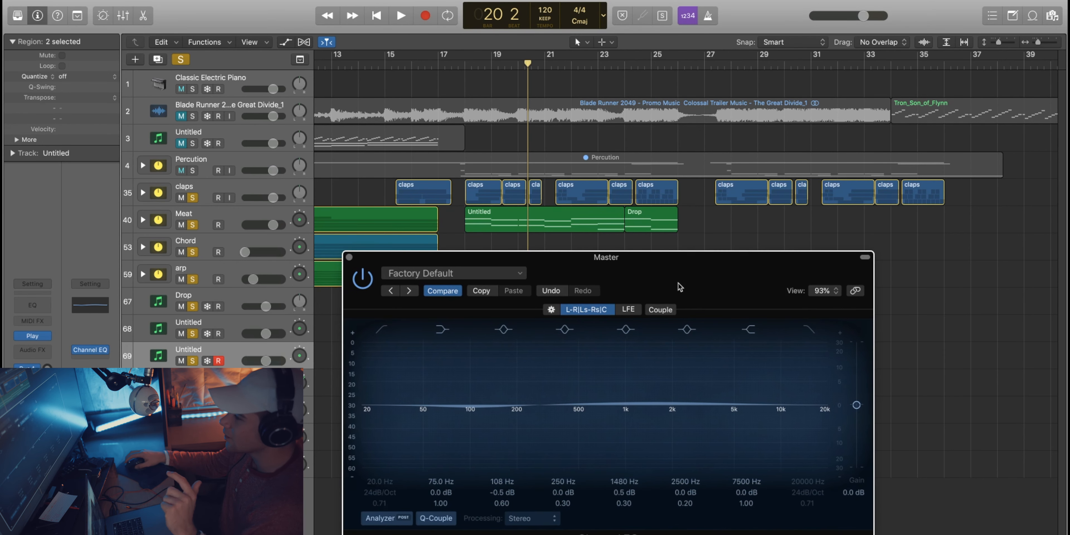
left_click(465, 69)
key("space")
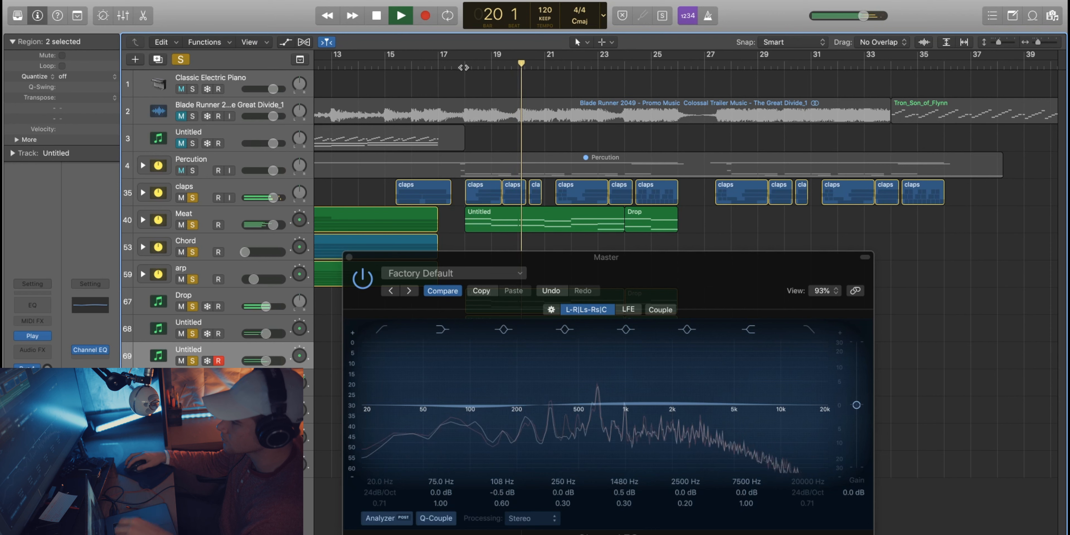
key("space")
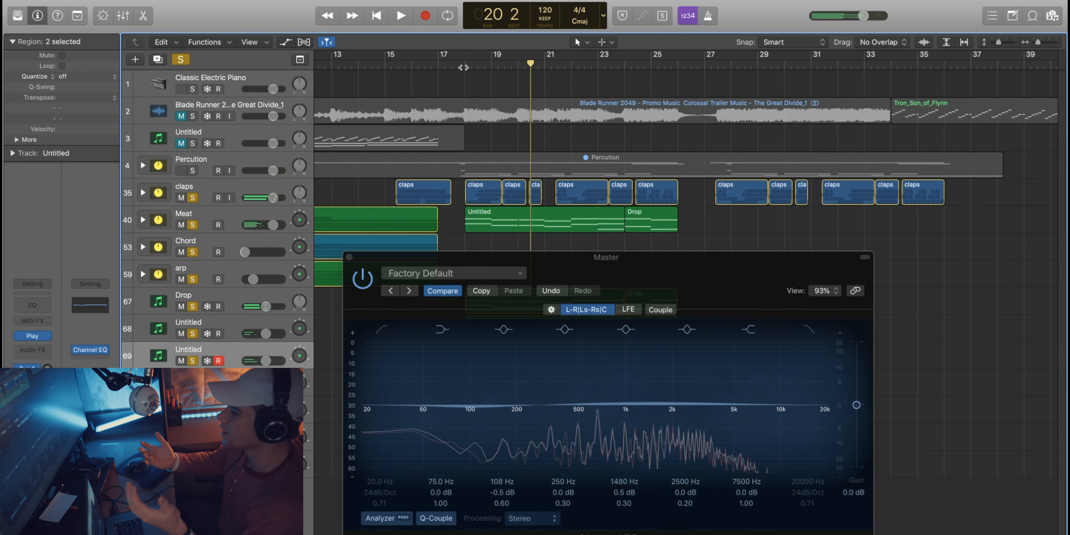
key("space")
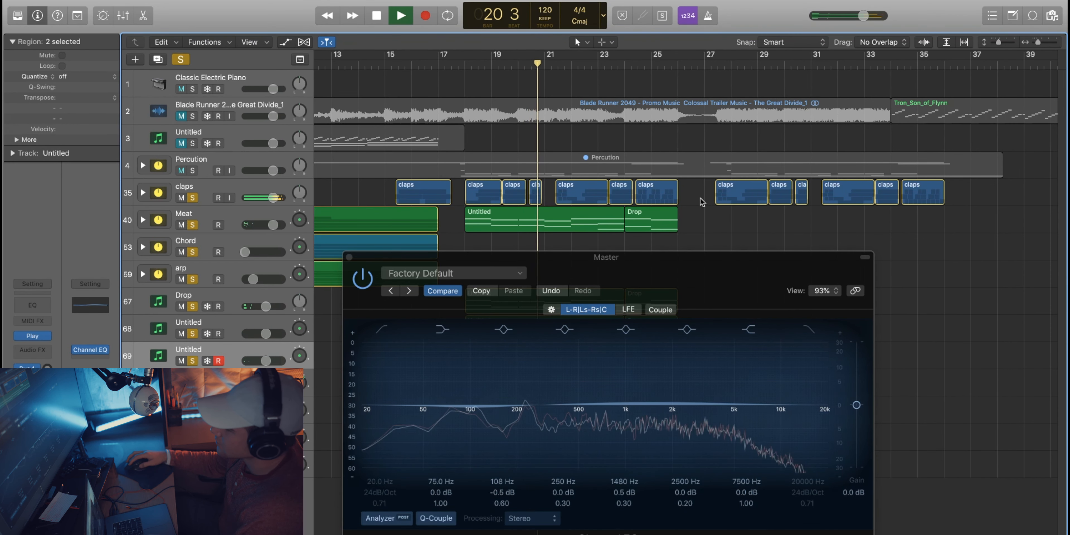
Sweep the Master EQ's 1480 Hz band during playback, narrowing it to Q 38.0 with a -3.5 dB cut at 750 Hz
left_click_drag(648, 393, 583, 412)
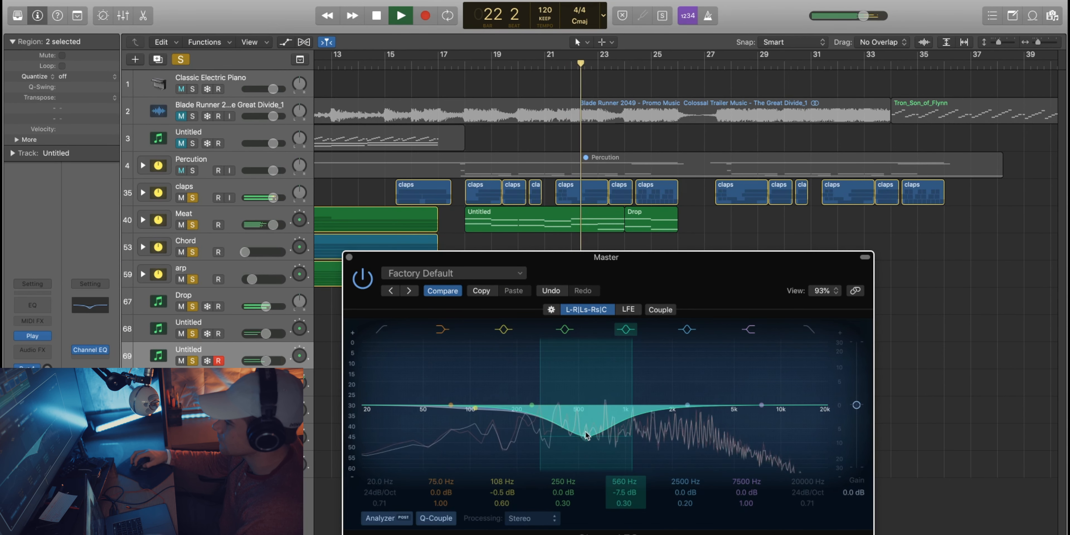
left_click_drag(588, 435, 605, 413)
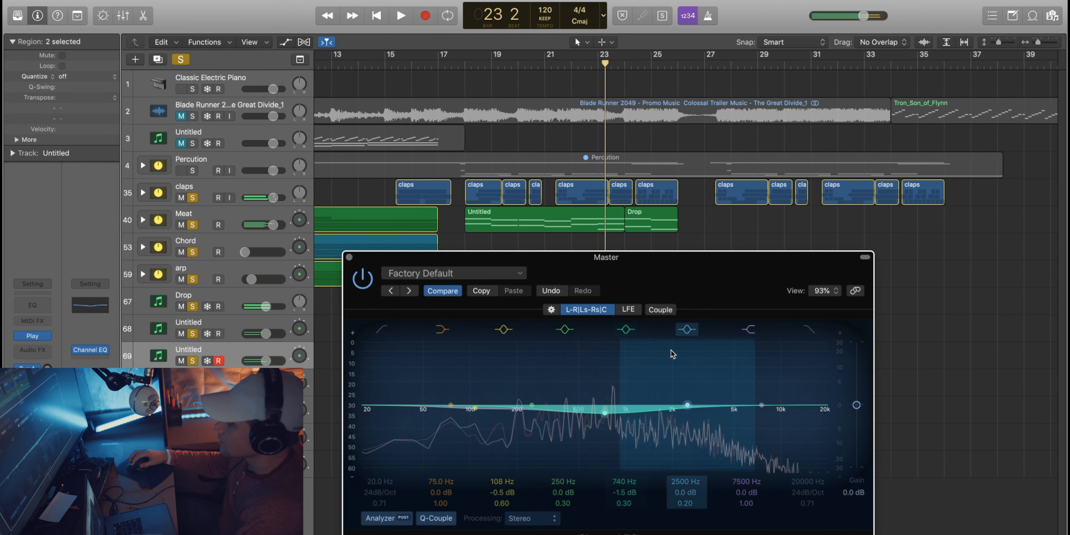
left_click_drag(649, 363, 624, 366)
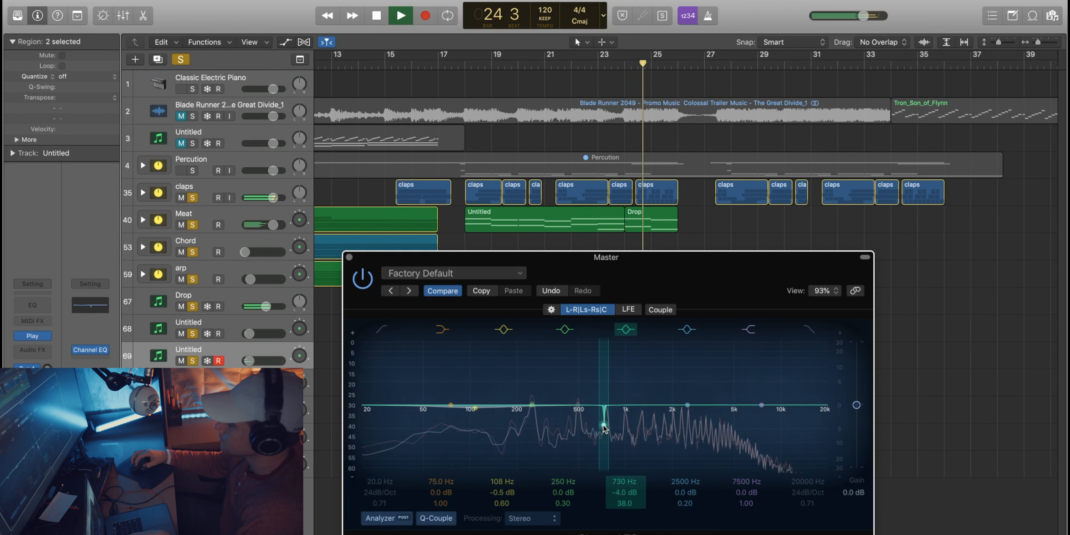
key("space")
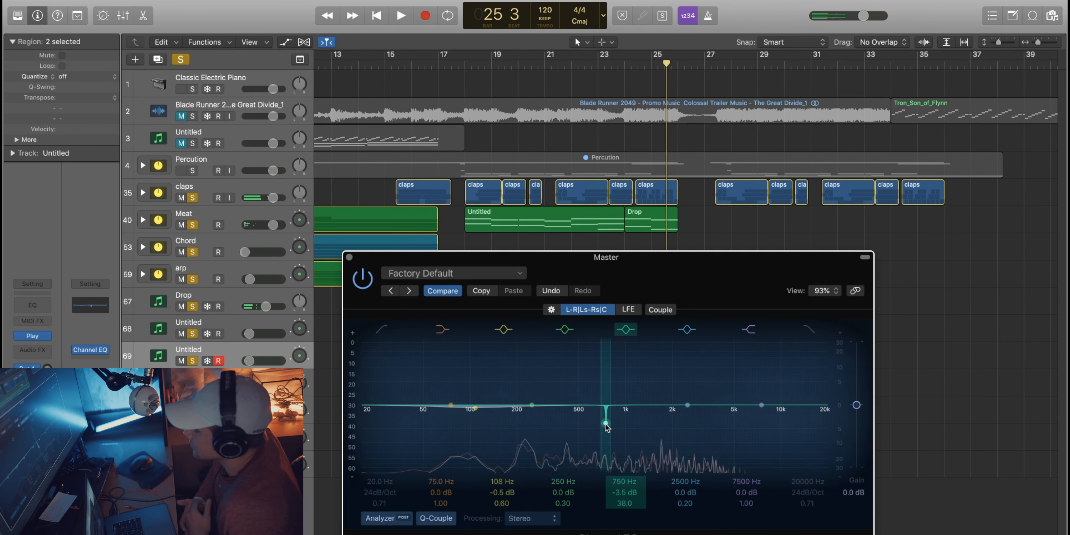
Sweep the narrow band as a boost during playback from bar 18, set it to 670 Hz at -6.0 dB, and close the Master EQ
key("space")
left_click_drag(606, 423, 617, 386)
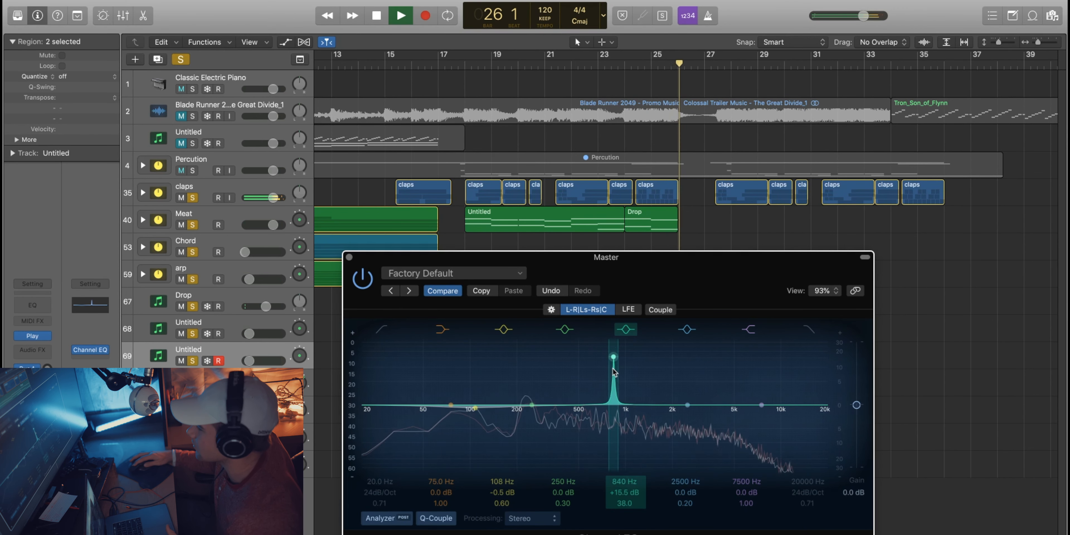
left_click(468, 69)
key("space")
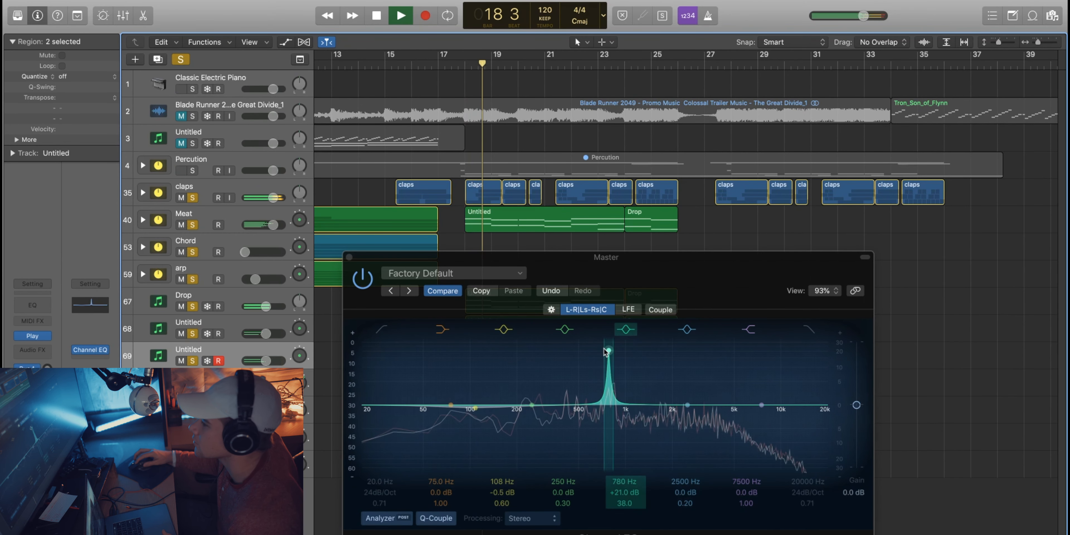
left_click_drag(603, 349, 607, 348)
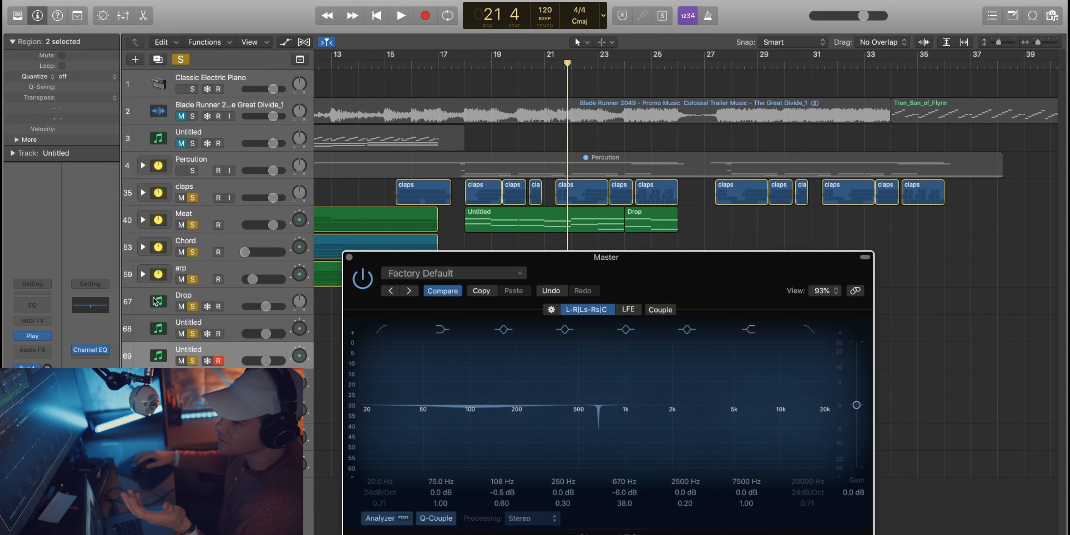
left_click(349, 257)
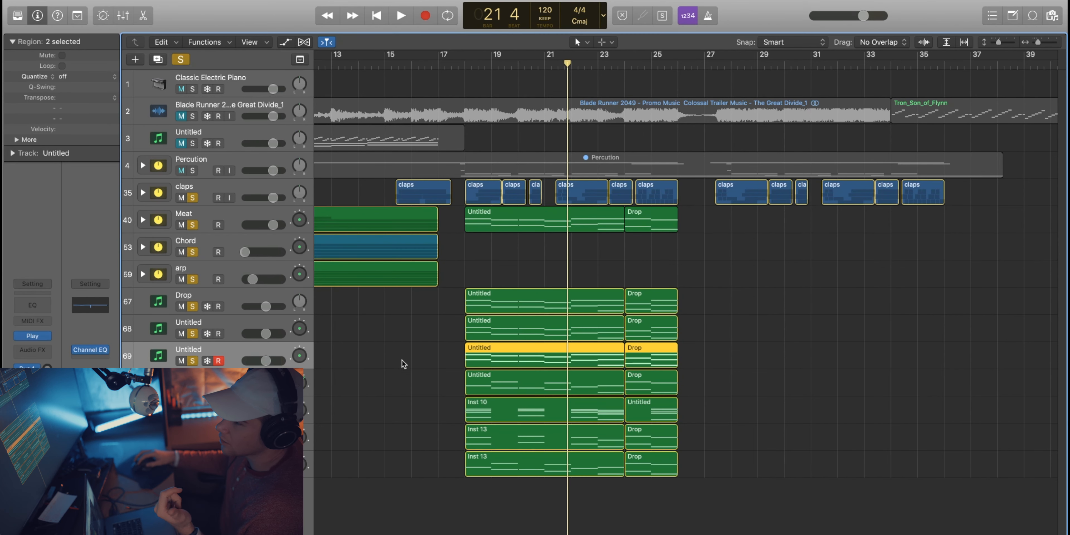